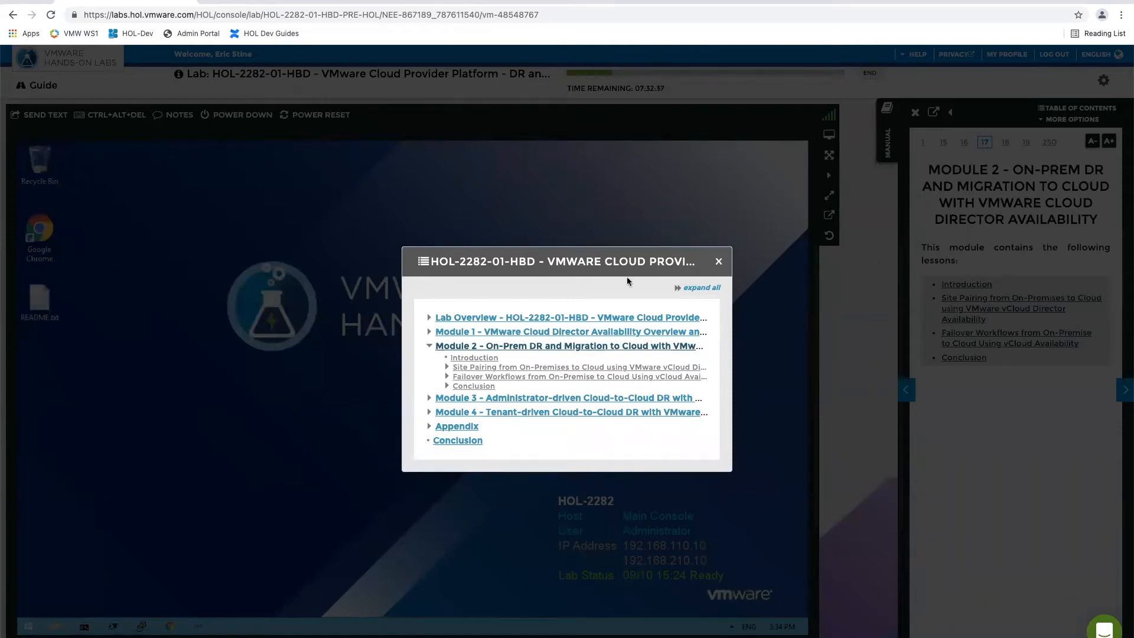
Step: Close the table of contents, and hide and reopen the lab manual panel
{"action": "left_click", "coordinate": [720, 264]}
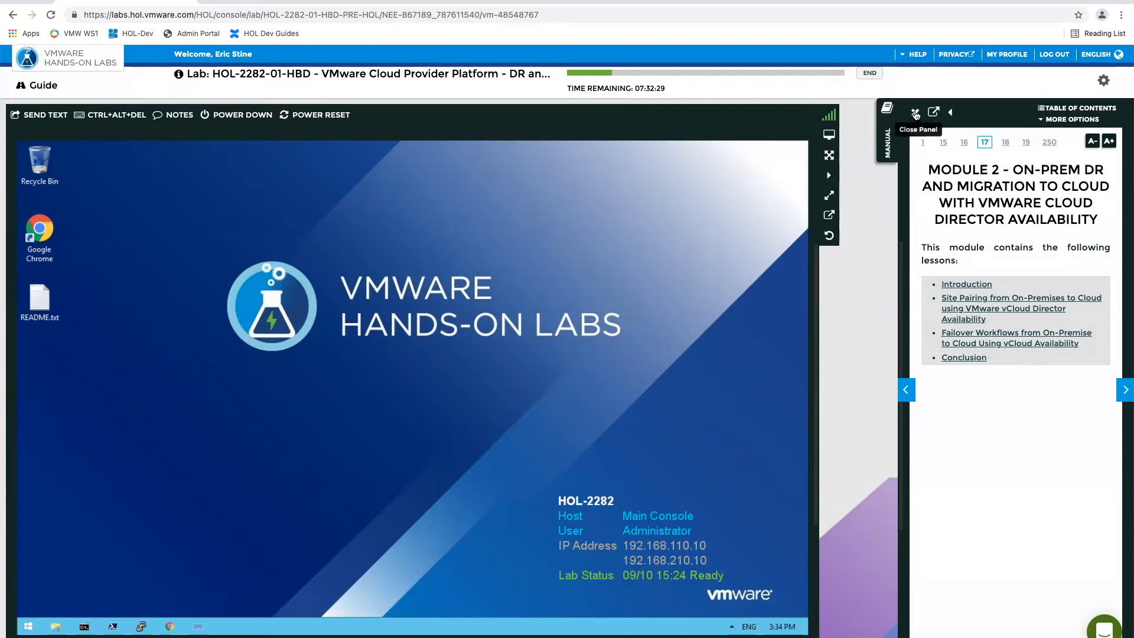
{"action": "left_click", "coordinate": [915, 114]}
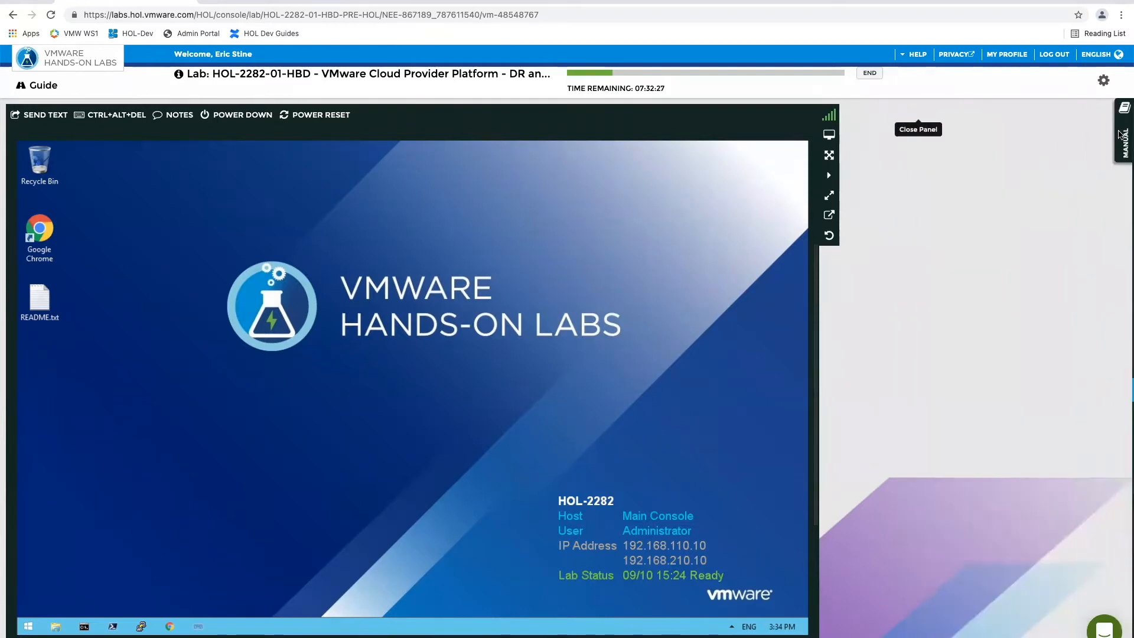
{"action": "left_click", "coordinate": [1125, 140]}
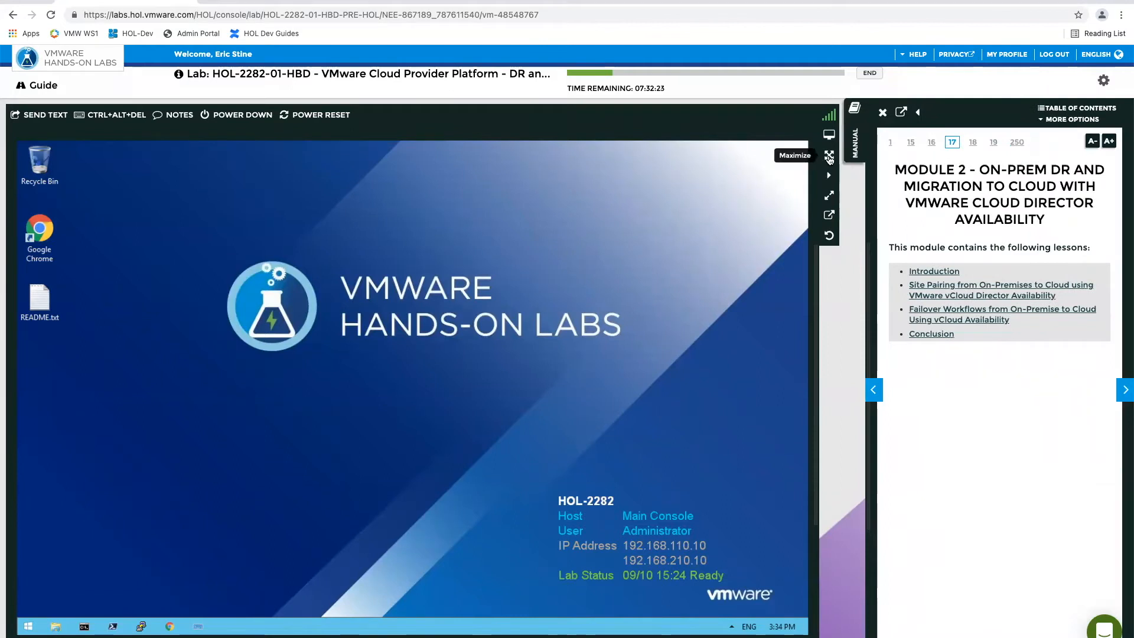
Step: Maximize the lab console and restore it to its normal size
{"action": "left_click", "coordinate": [831, 158]}
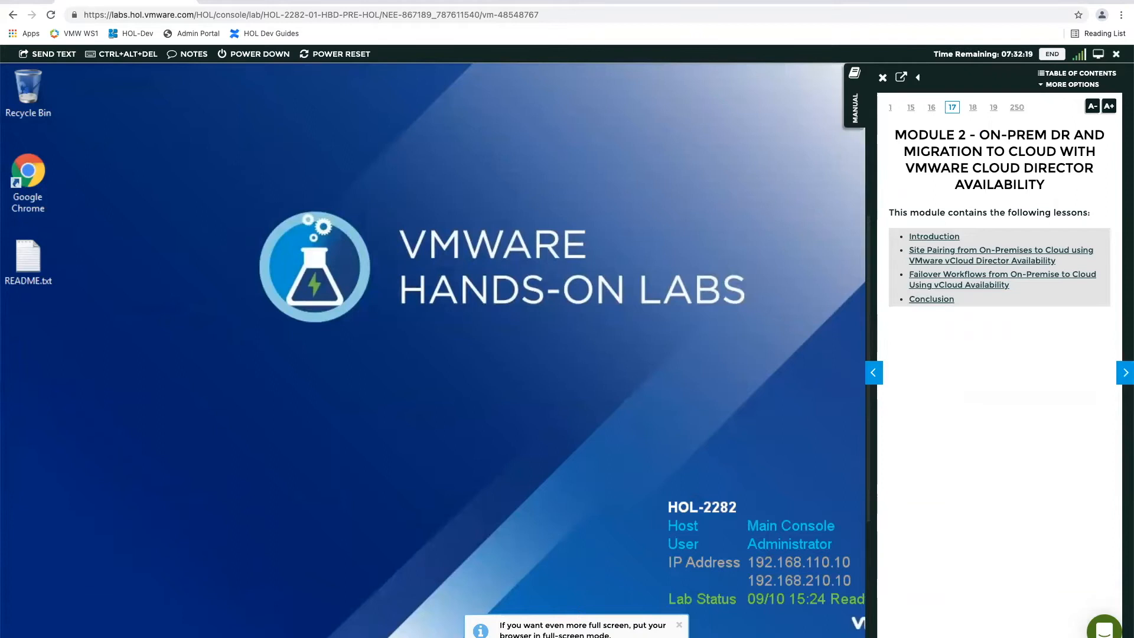
{"action": "left_click", "coordinate": [1116, 54]}
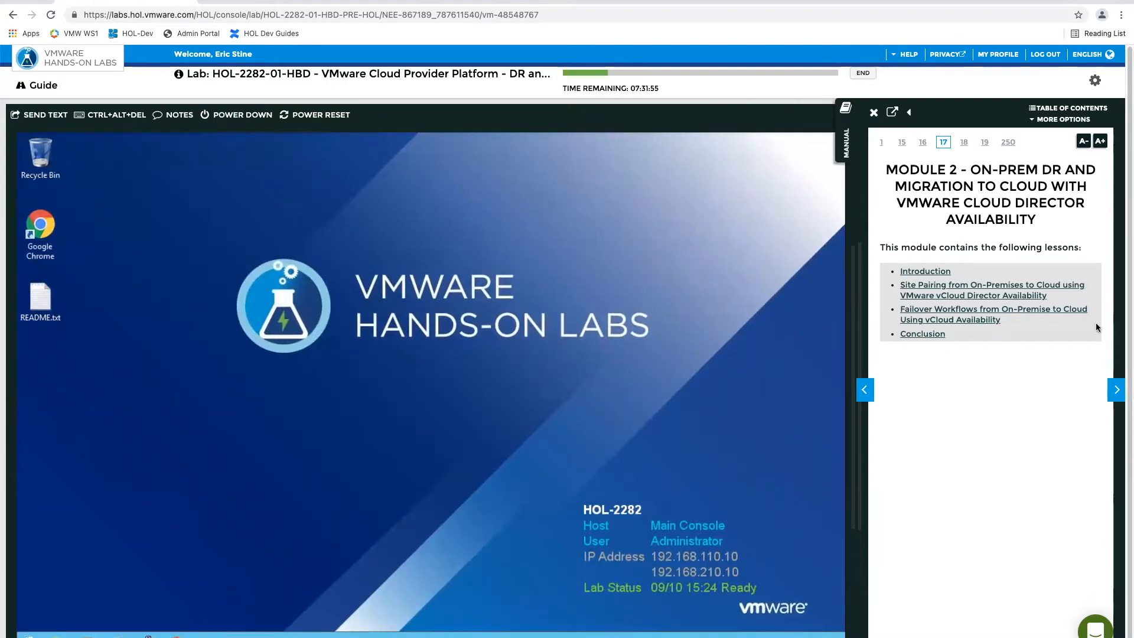
Step: Advance the lab manual to the Login to RegionA vCenter (On-Premise) page, narrowing the manual panel to enlarge the console
{"action": "left_click", "coordinate": [1117, 391]}
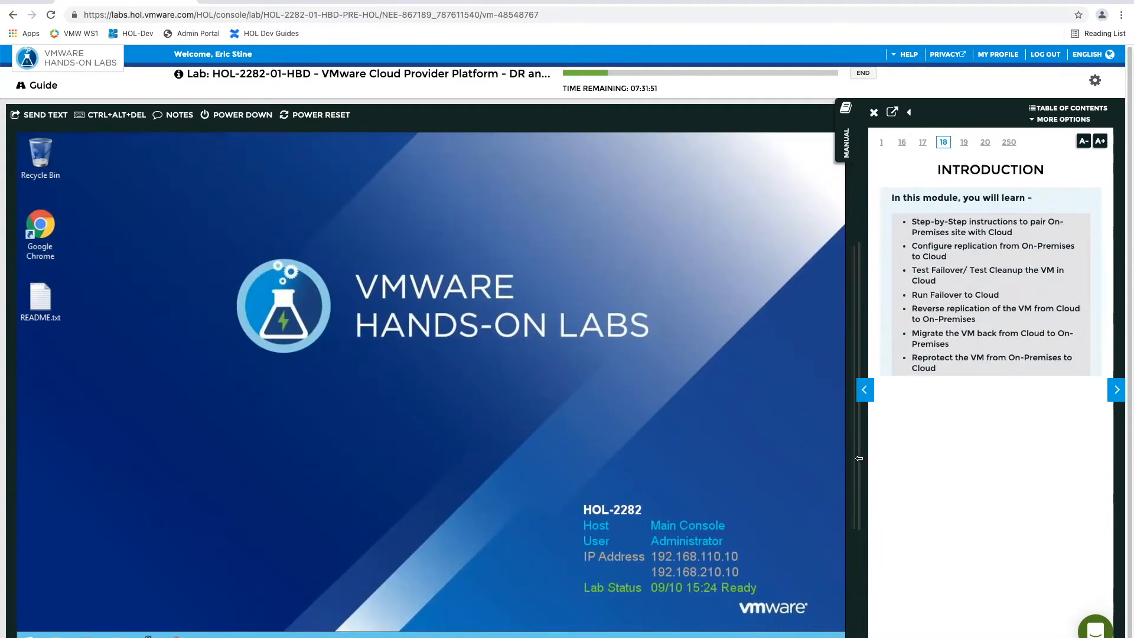
{"action": "left_click_drag", "start_coordinate": [861, 458], "coordinate": [904, 456]}
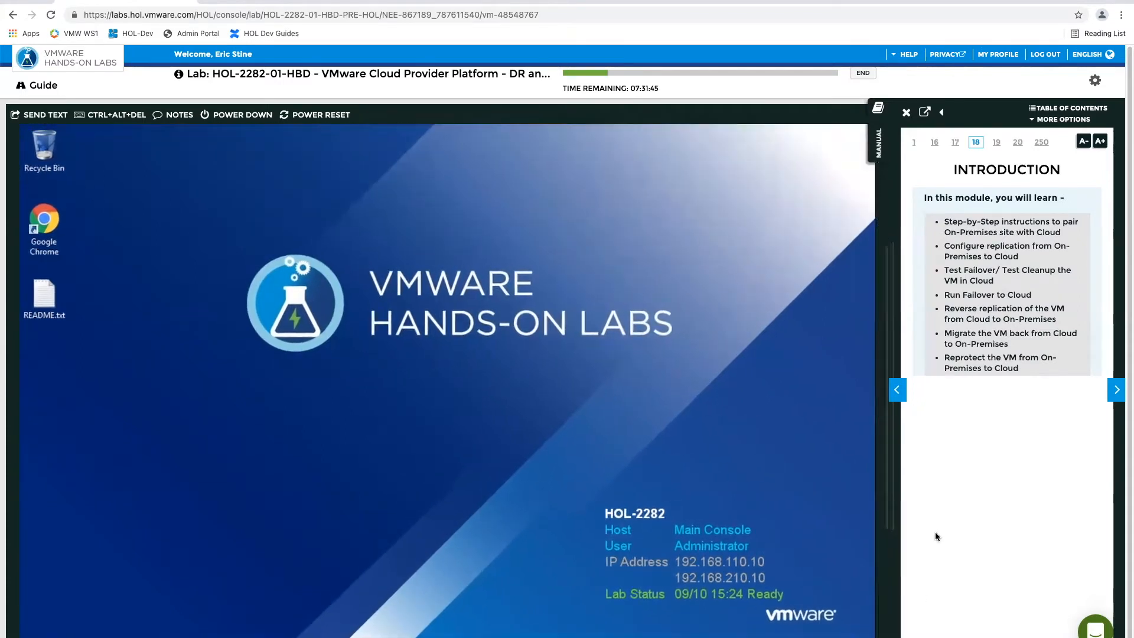
{"action": "left_click", "coordinate": [1116, 392]}
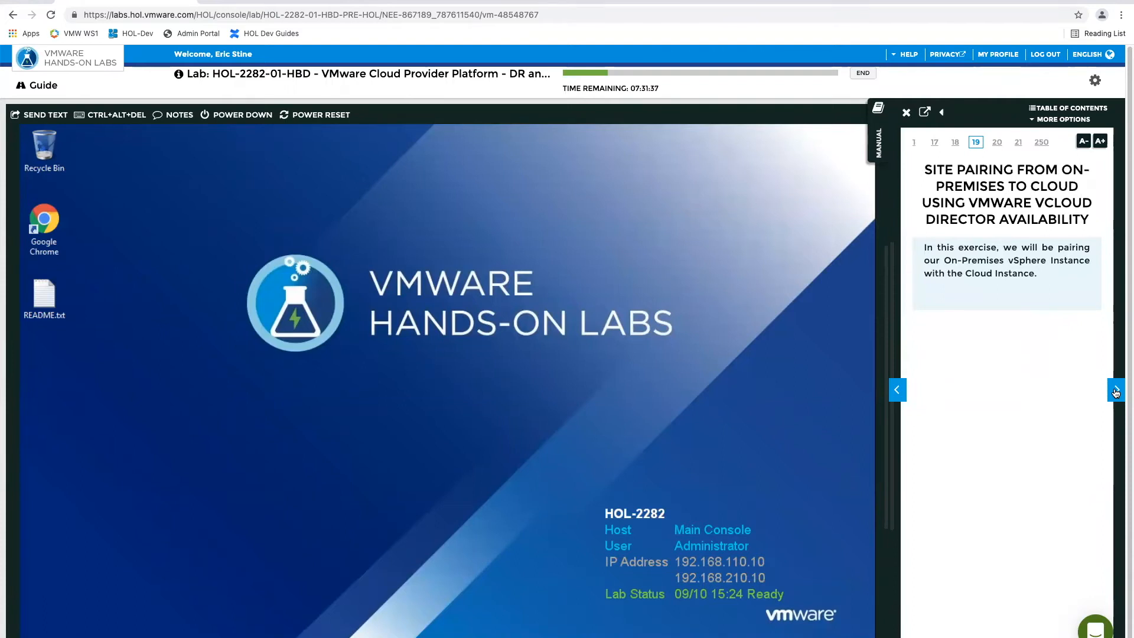
{"action": "left_click", "coordinate": [1116, 392]}
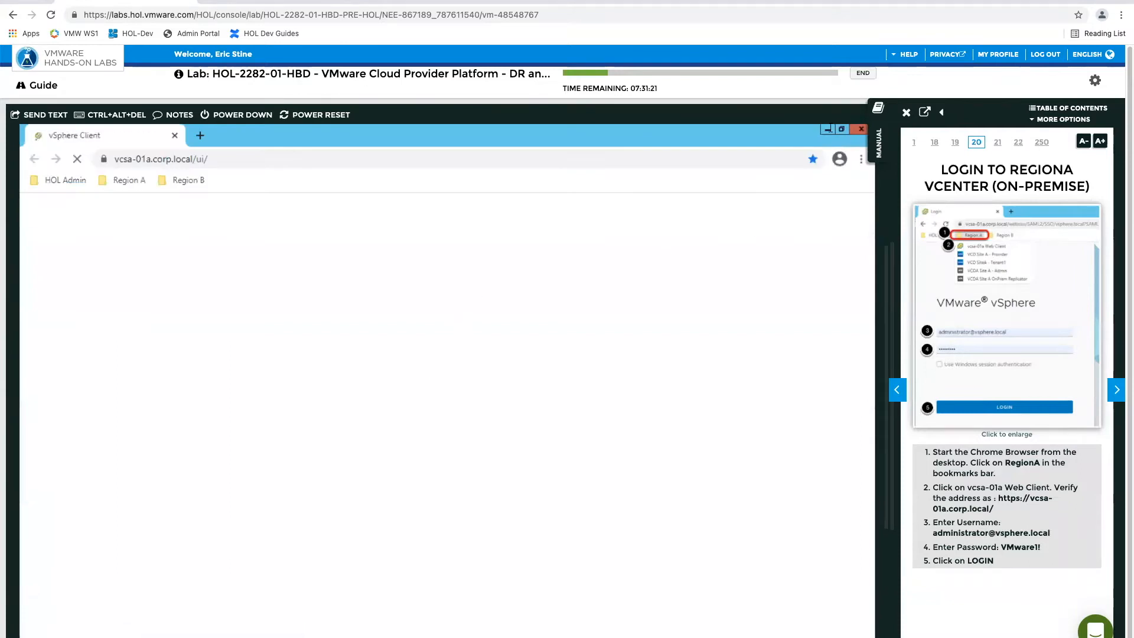
Step: Minimize the lab's browser and read through the login credentials in README.txt on the desktop, closing the file when done
{"action": "left_click", "coordinate": [827, 129]}
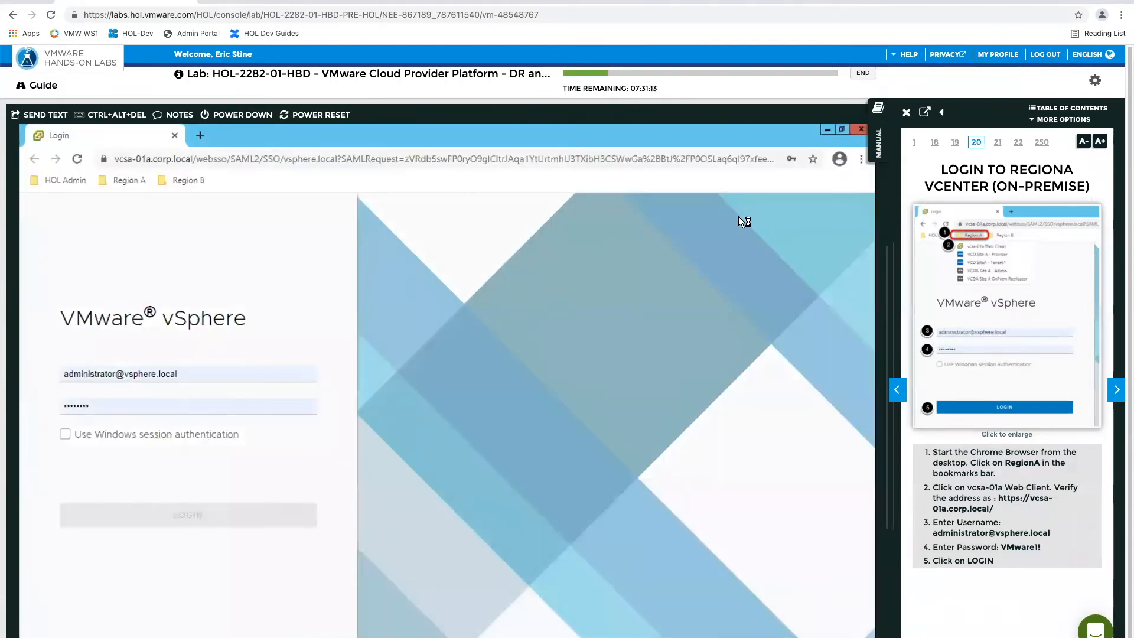
{"action": "left_click", "coordinate": [828, 130]}
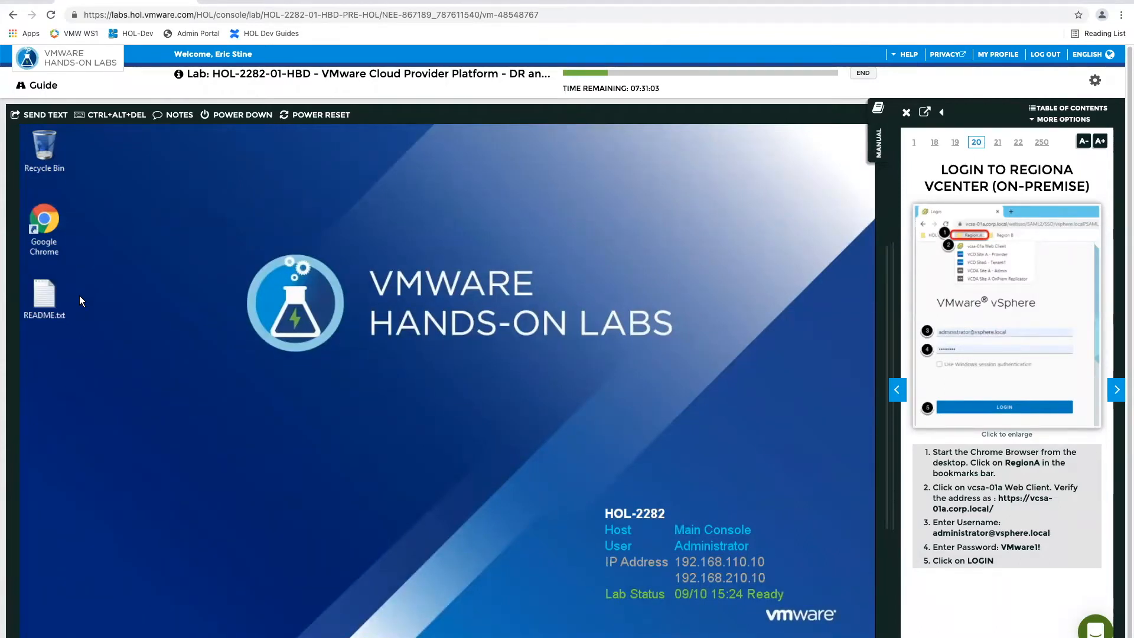
{"action": "double_click", "coordinate": [44, 293]}
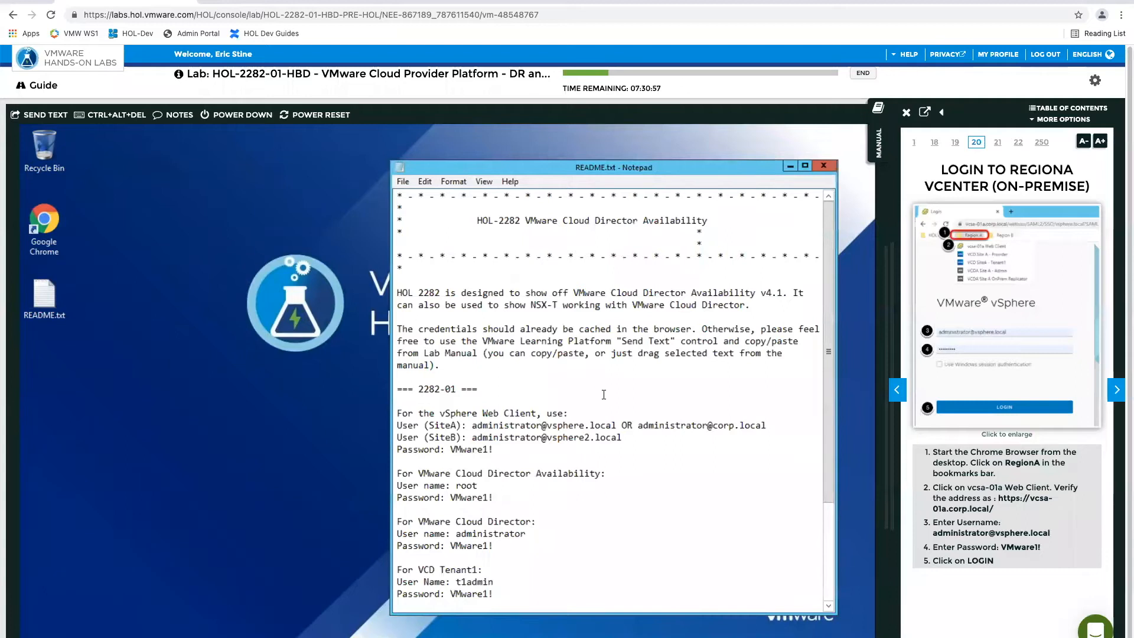
{"action": "scroll", "coordinate": [604, 394], "scroll_direction": "down", "scroll_amount": 4}
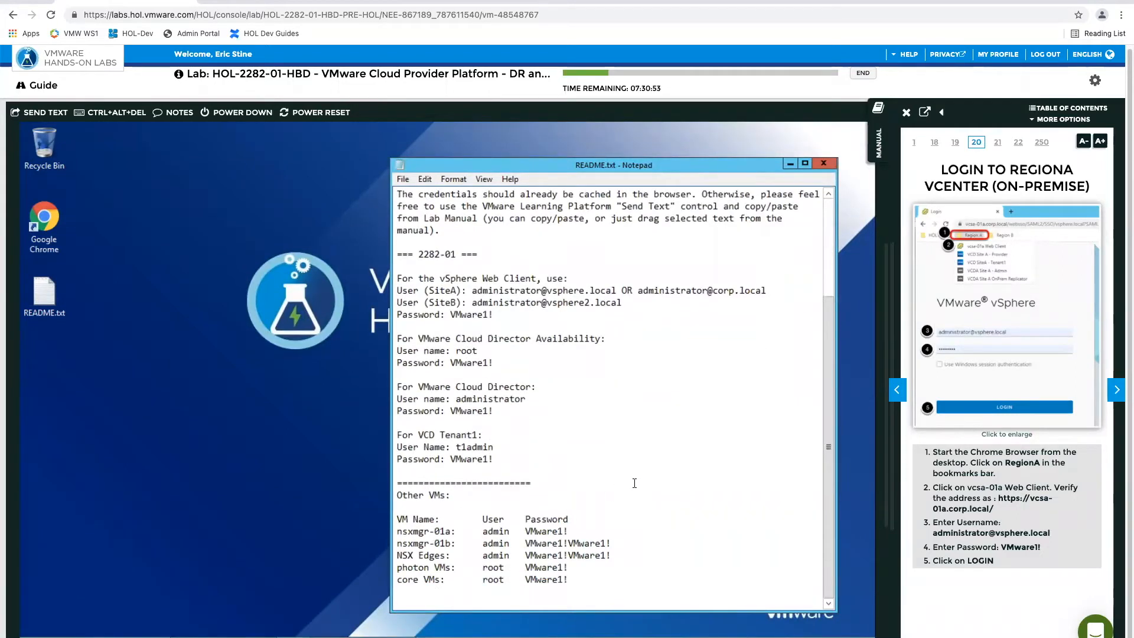
{"action": "scroll", "coordinate": [721, 378], "scroll_direction": "up", "scroll_amount": 2}
{"action": "left_click", "coordinate": [824, 168]}
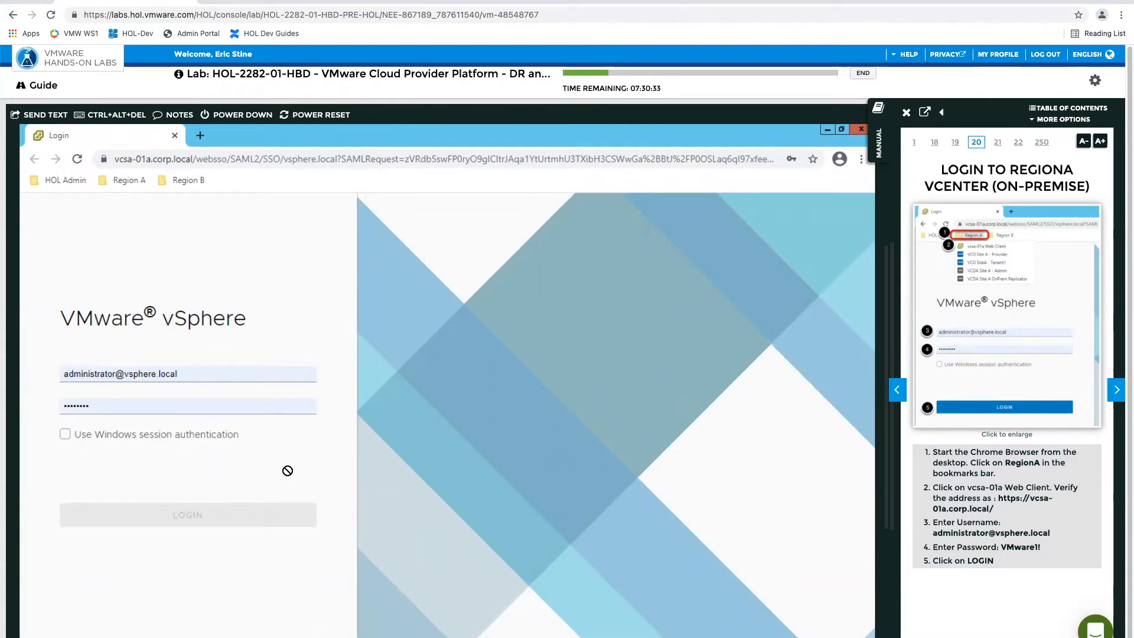
Step: Log in to the Region A vSphere Client with the saved credentials and advance the manual to Login to RegionB Tenant
{"action": "left_click", "coordinate": [238, 524]}
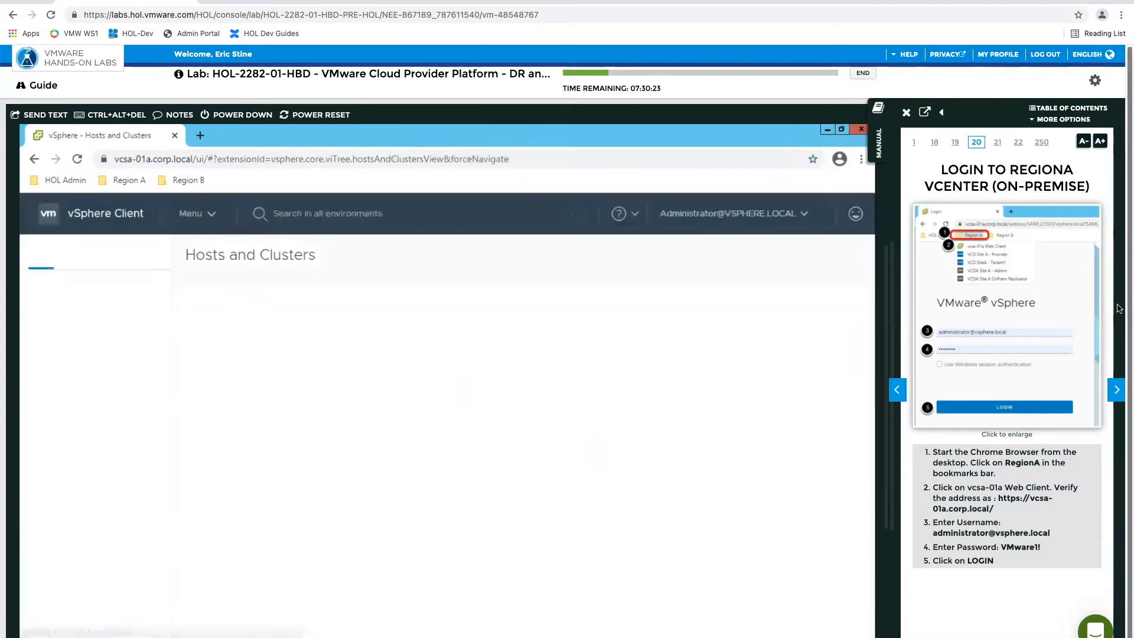
{"action": "left_click", "coordinate": [1115, 395]}
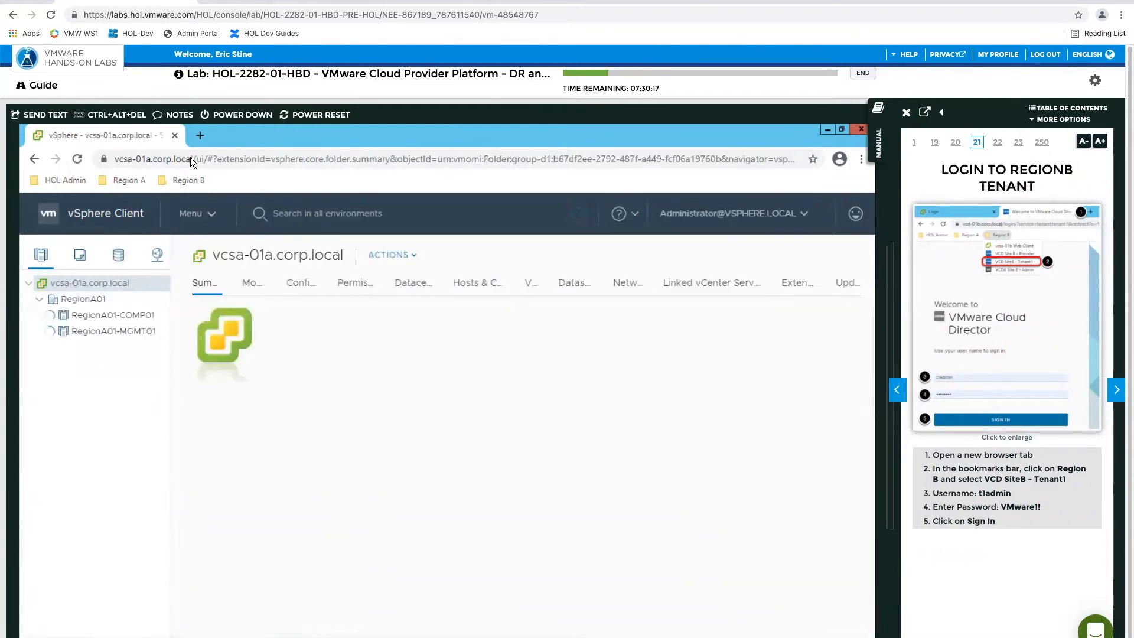
Step: Open the Region B bookmark VCD SiteB - Tenant1 in a new browser tab and sign in with the saved t1admin credentials
{"action": "left_click", "coordinate": [200, 135]}
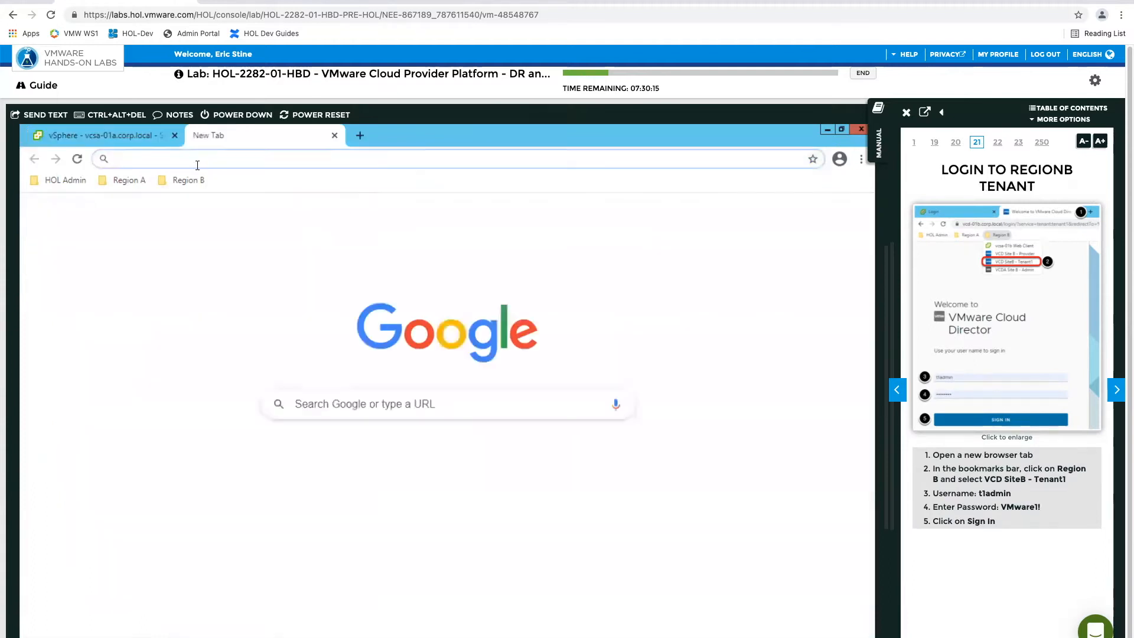
{"action": "left_click", "coordinate": [187, 181]}
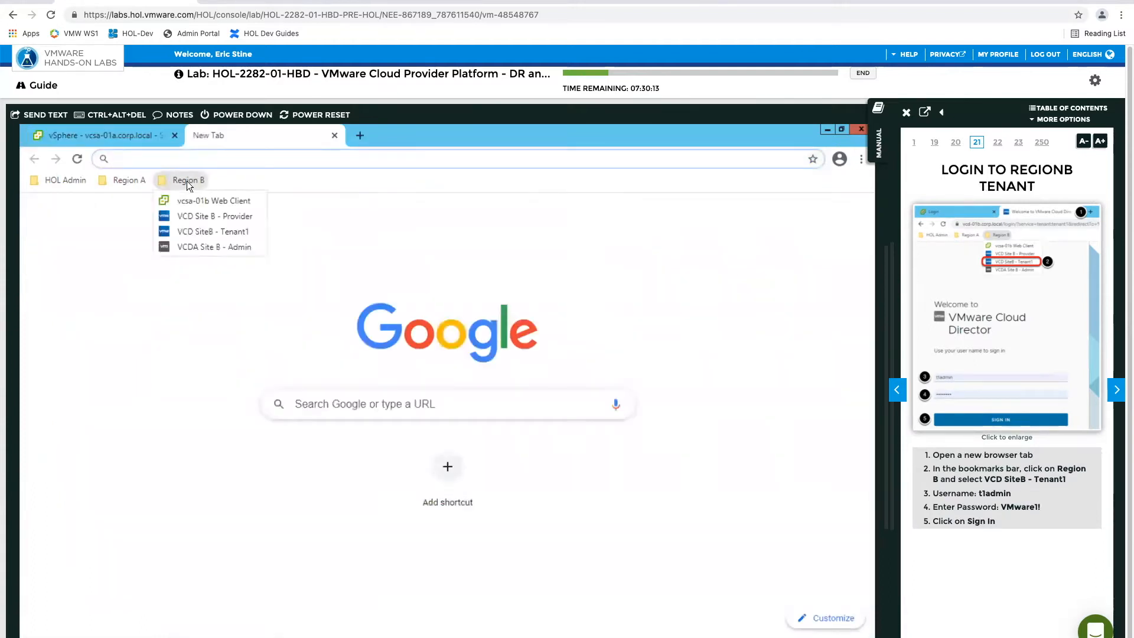
{"action": "left_click", "coordinate": [200, 231]}
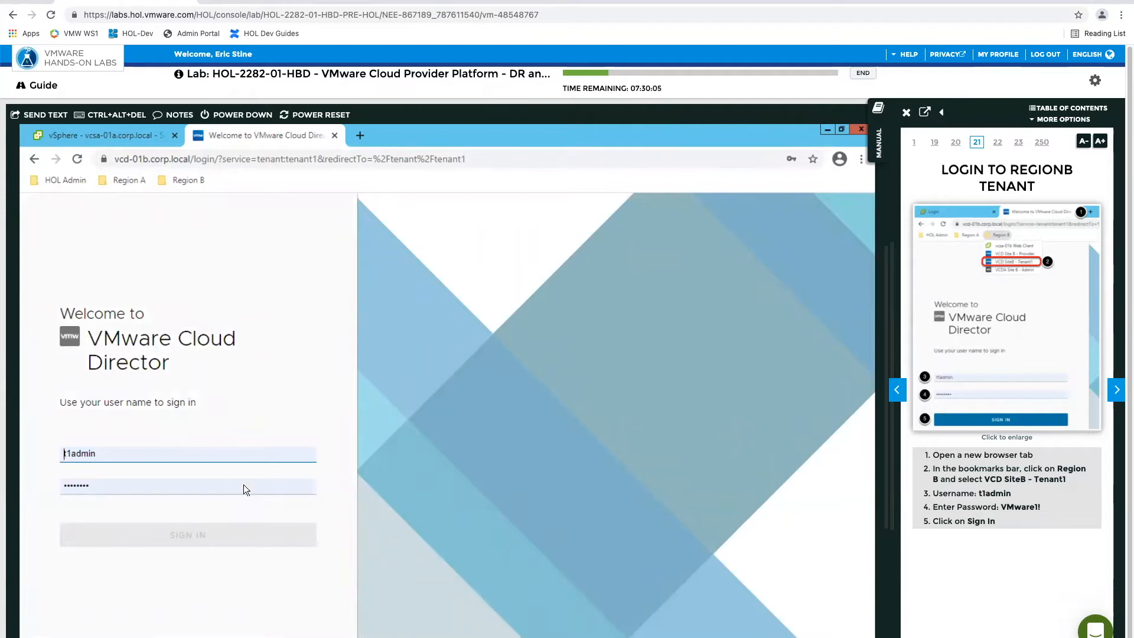
{"action": "left_click", "coordinate": [254, 535]}
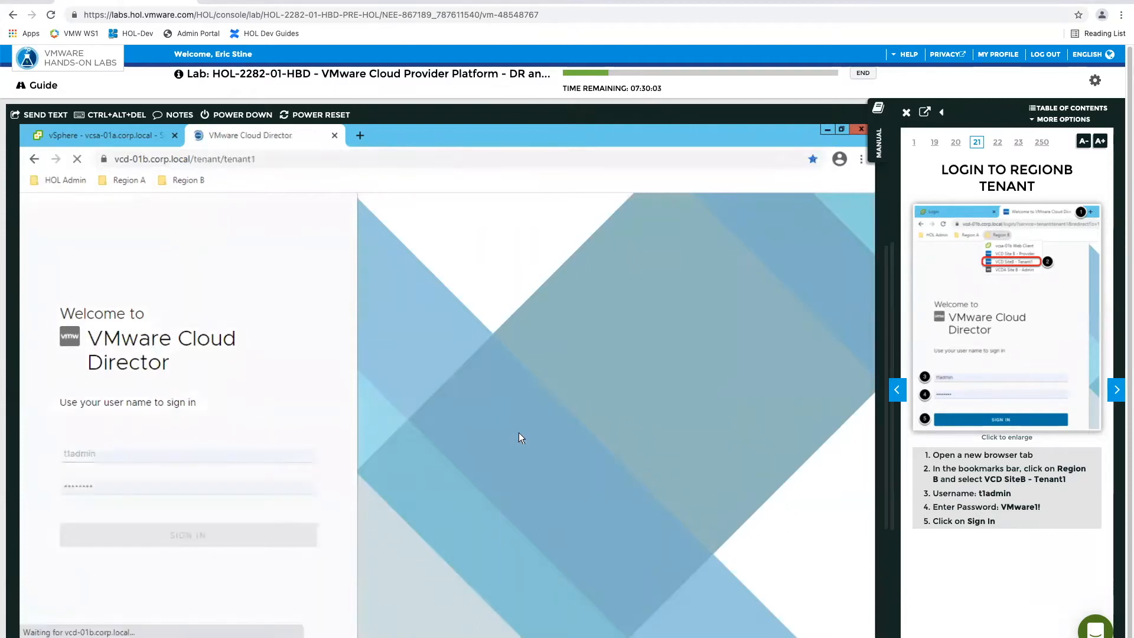
Step: Following the manual's Open SiteB Provider Interface page, open VCD Site B - Provider and sign in with the saved administrator credentials
{"action": "left_click", "coordinate": [1104, 395]}
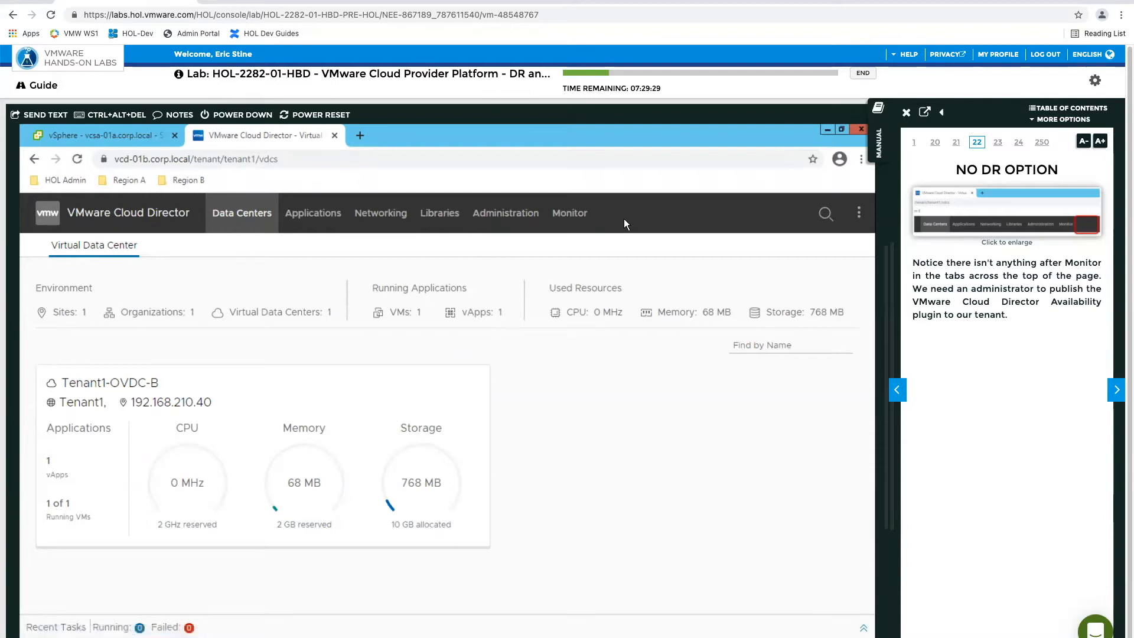
{"action": "left_click", "coordinate": [1118, 392]}
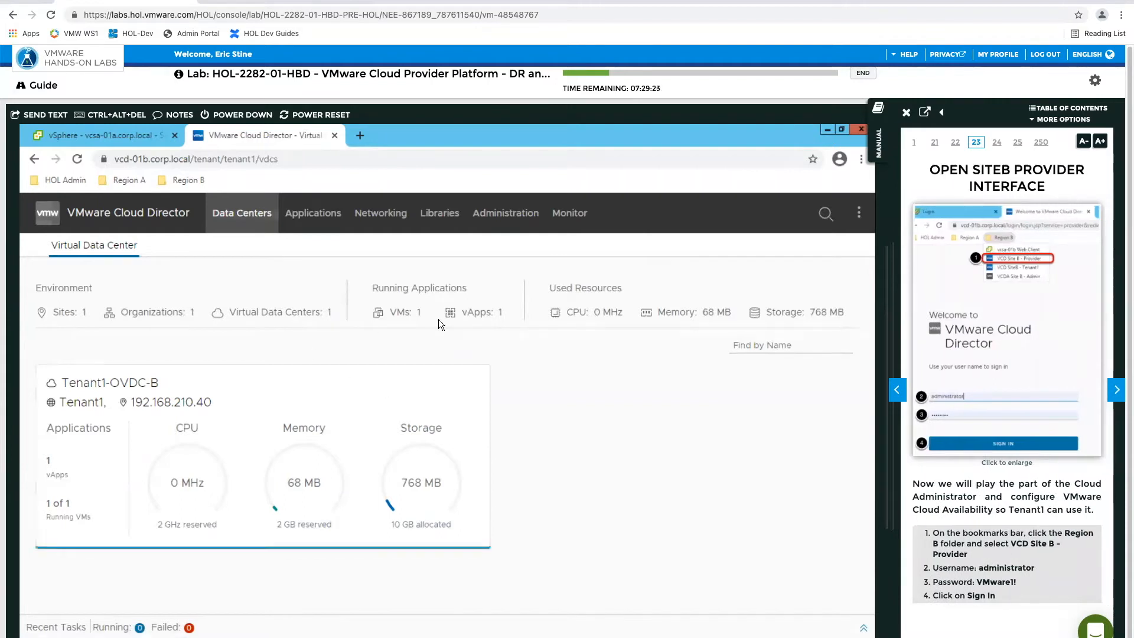
{"action": "left_click", "coordinate": [178, 180]}
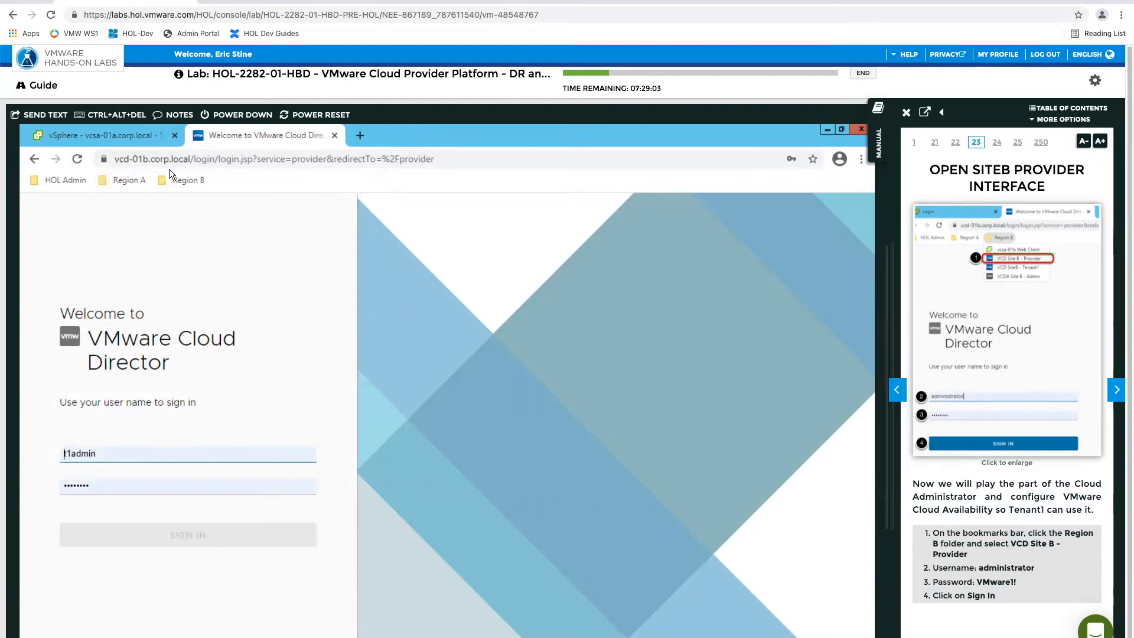
{"action": "left_click", "coordinate": [227, 456]}
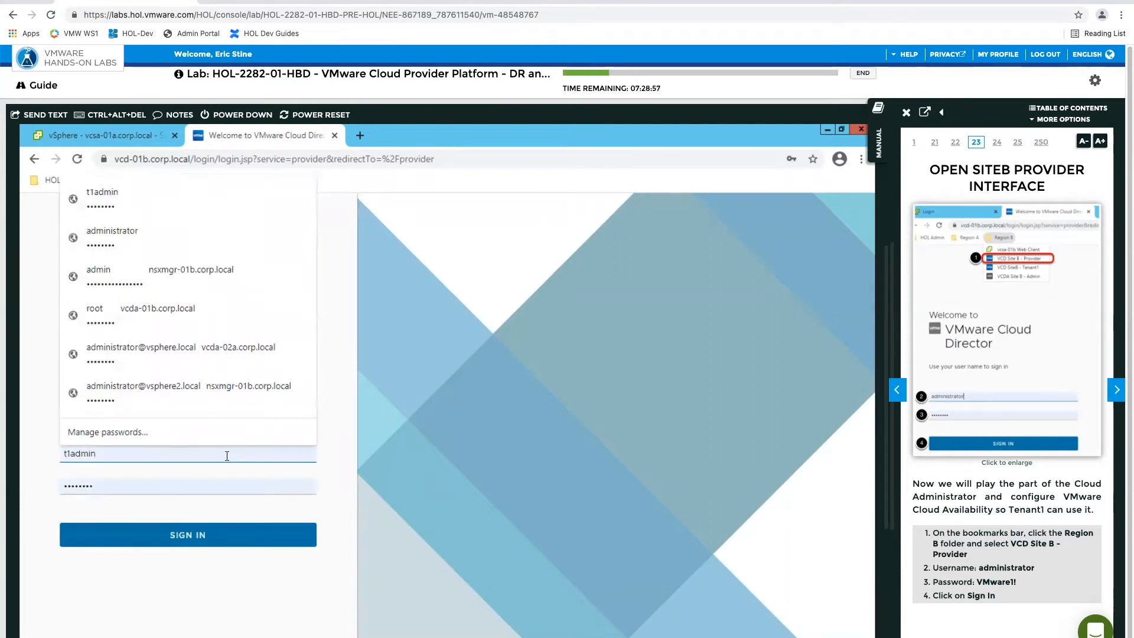
{"action": "left_click", "coordinate": [149, 233]}
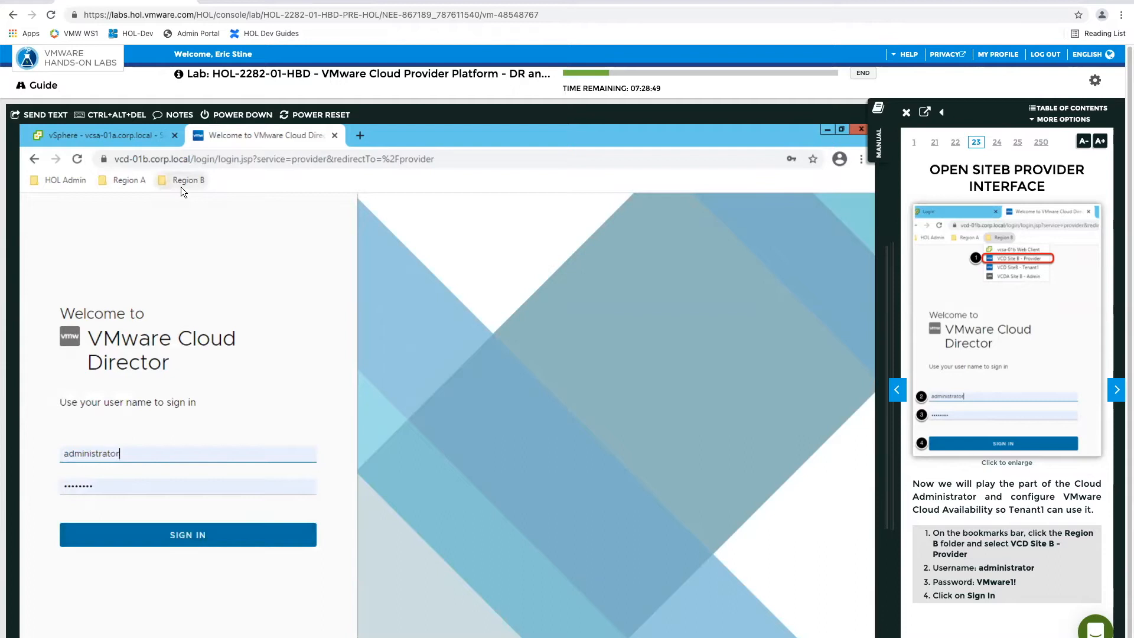
{"action": "left_click", "coordinate": [237, 530]}
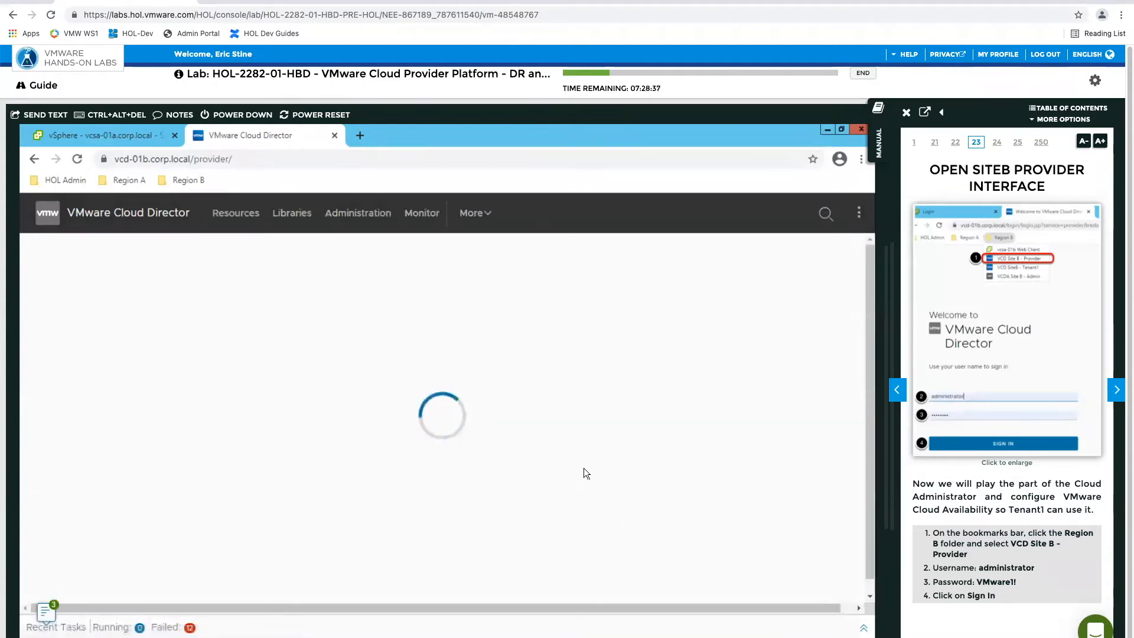
Step: Advance the manual to Customize Portal and view the provider portal's Setup DR and Migration and Availability (SiteB) pages
{"action": "left_click", "coordinate": [1117, 390]}
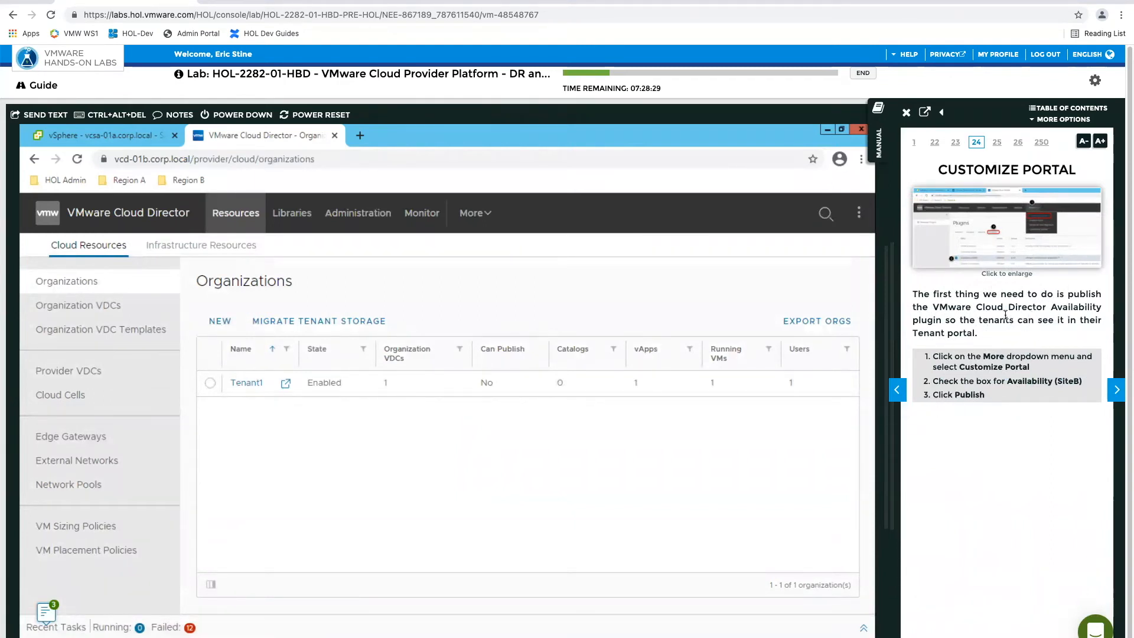
{"action": "left_click", "coordinate": [480, 223]}
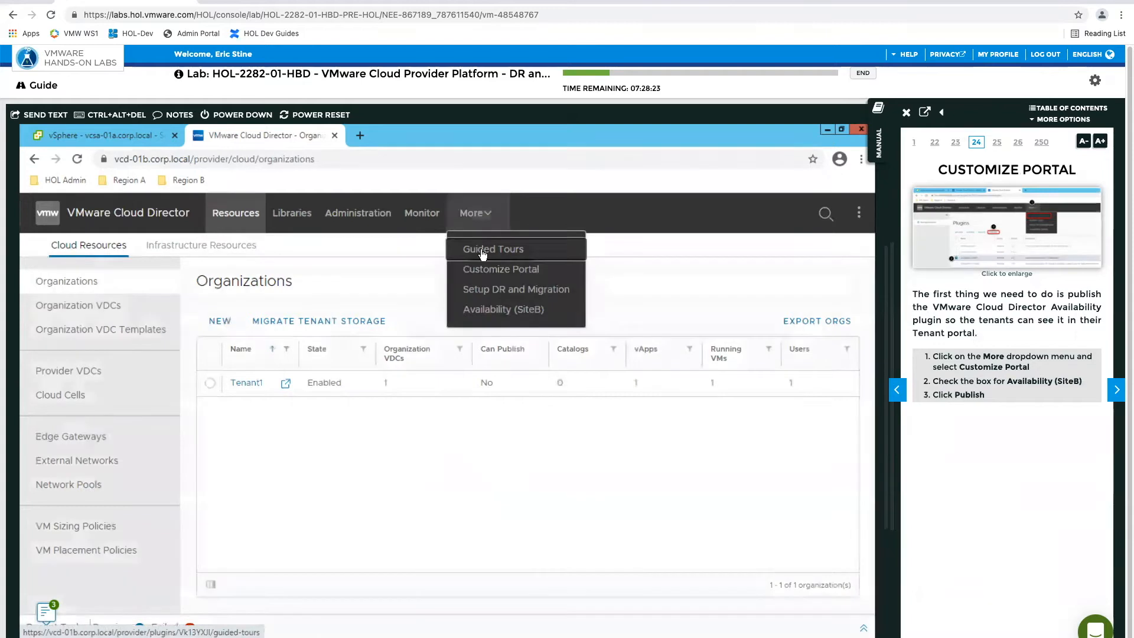
{"action": "left_click", "coordinate": [482, 297]}
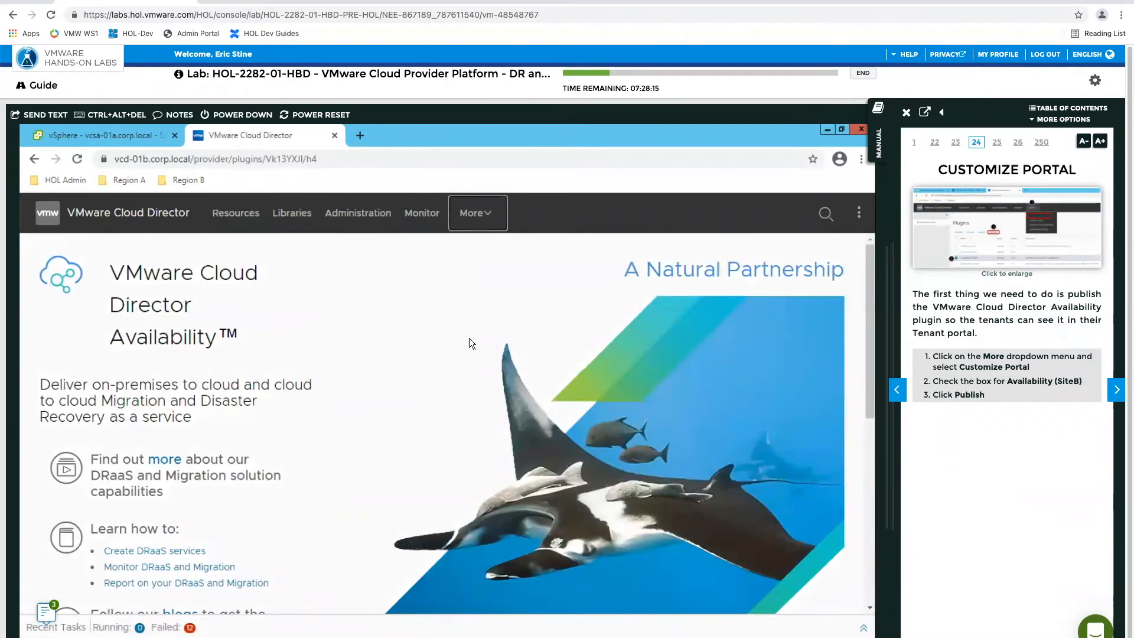
{"action": "left_click", "coordinate": [485, 215]}
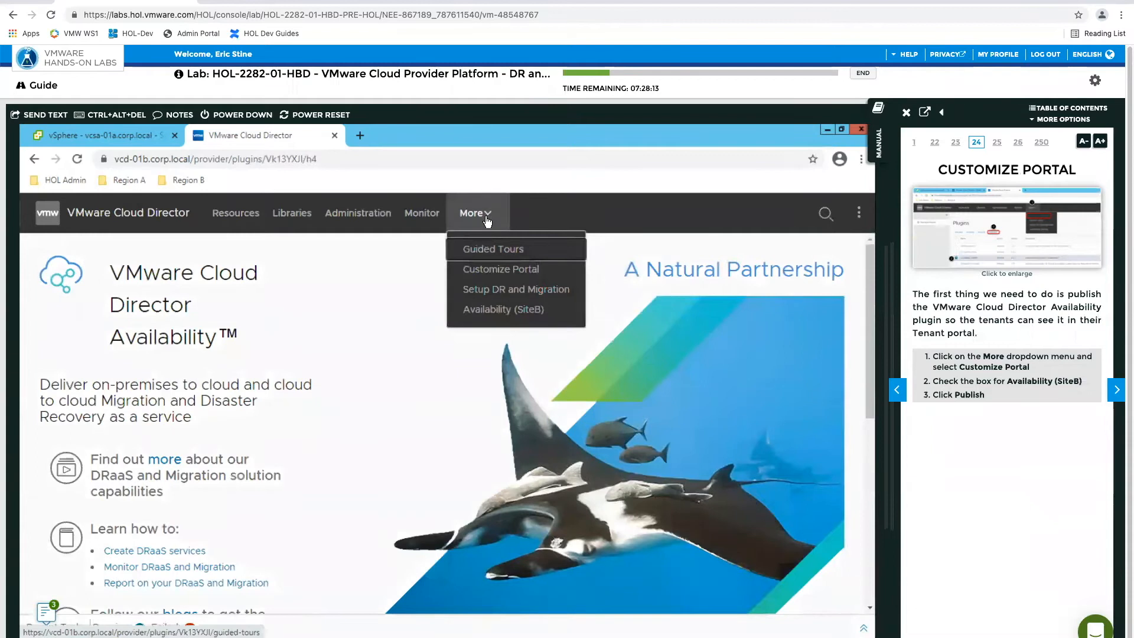
{"action": "left_click", "coordinate": [499, 309]}
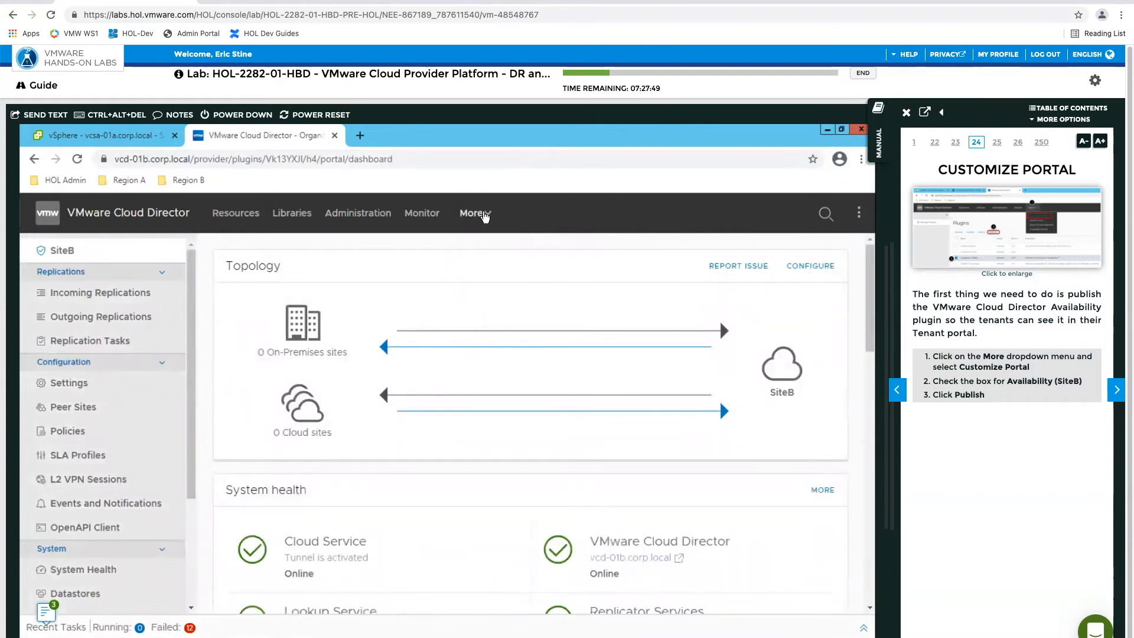
Step: In Customize Portal, publish the VMware Cloud Director Availability plugin with its scope including Tenants, selecting all tenants and Tenant1, and save
{"action": "left_click", "coordinate": [485, 215]}
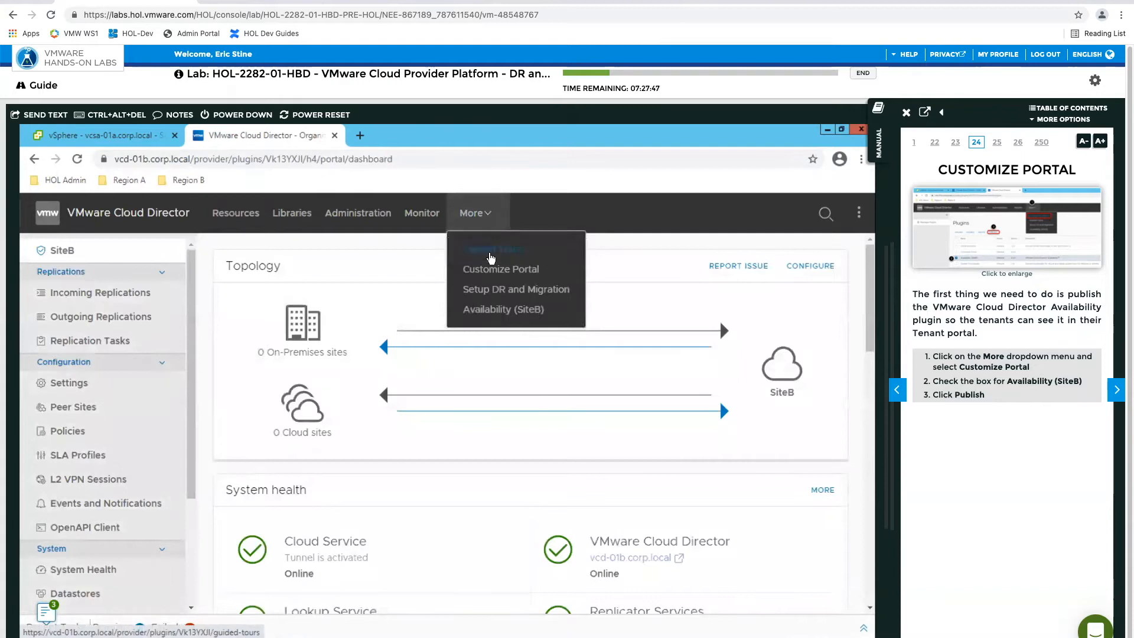
{"action": "left_click", "coordinate": [480, 270]}
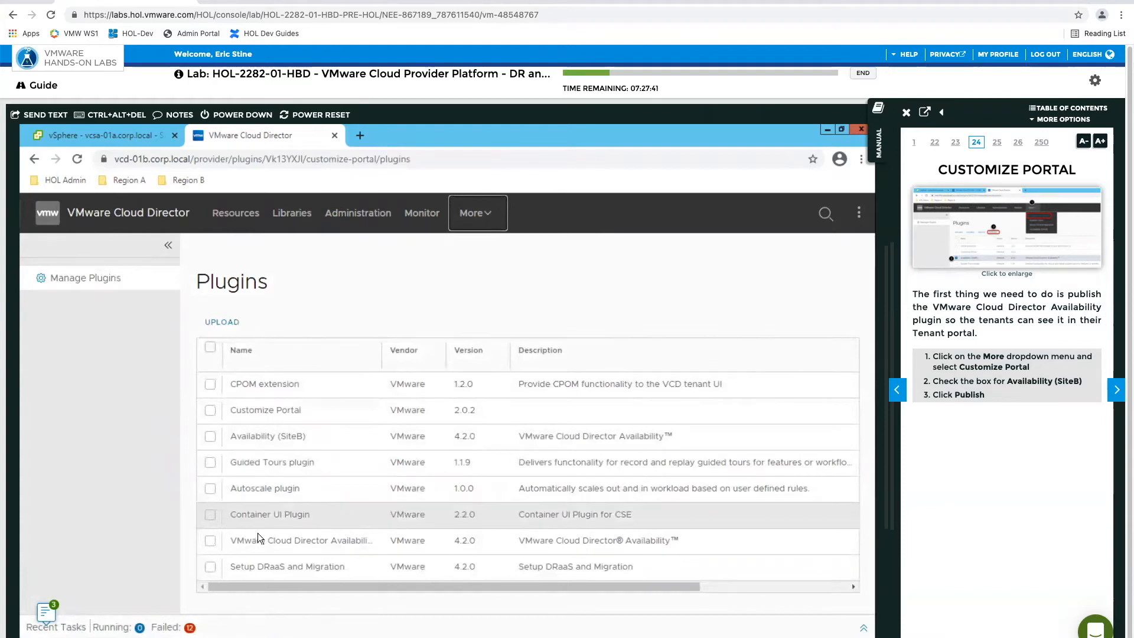
{"action": "left_click", "coordinate": [211, 541]}
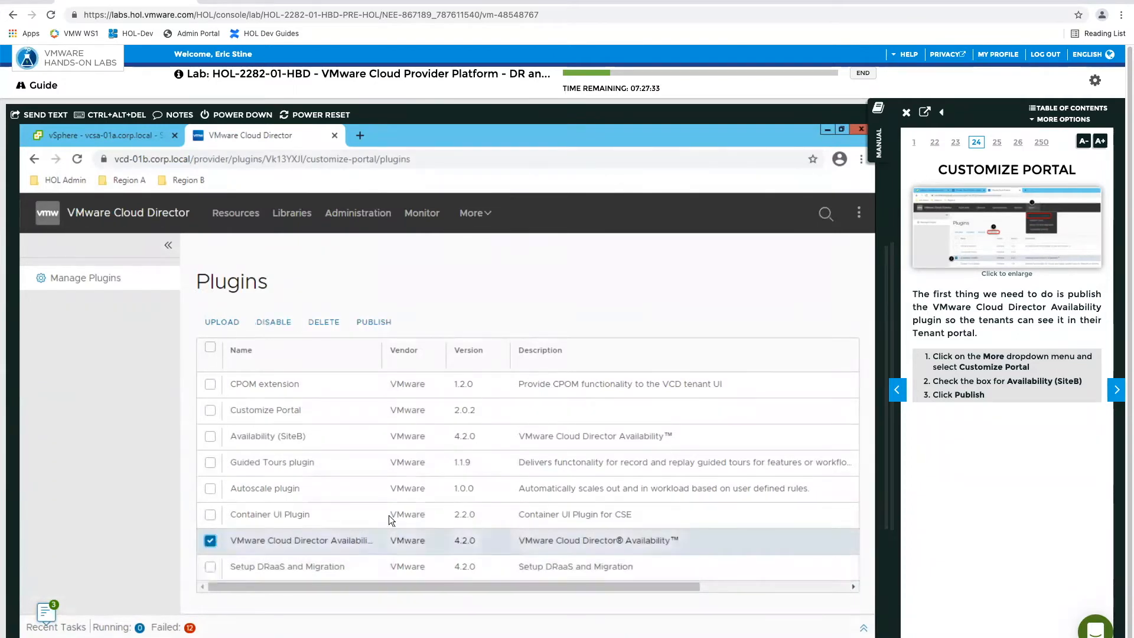
{"action": "left_click", "coordinate": [375, 322]}
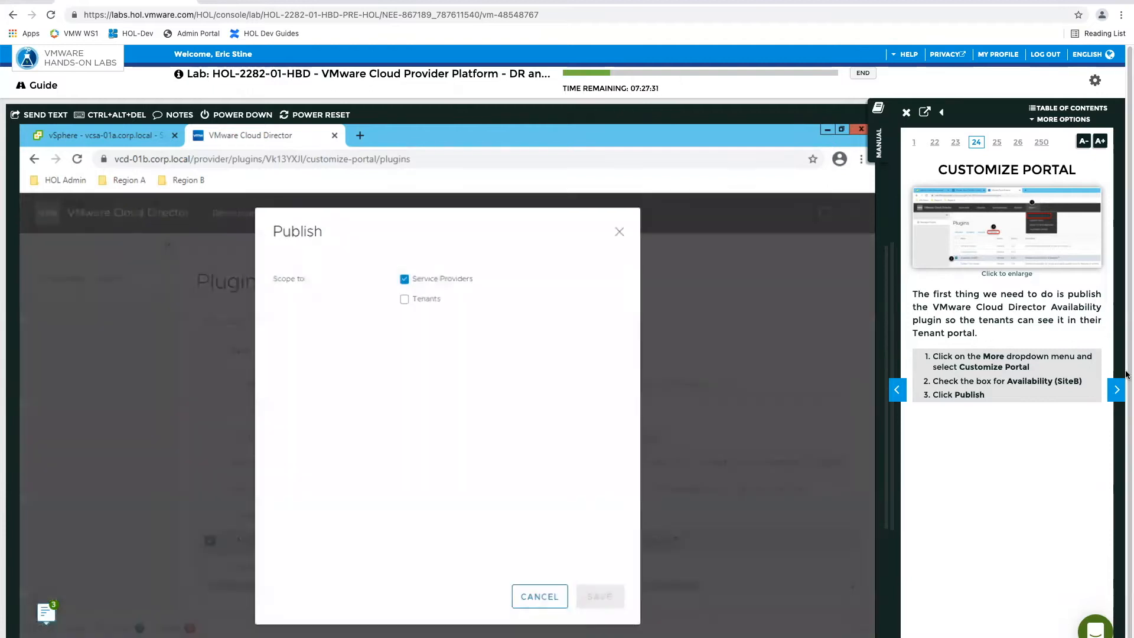
{"action": "left_click", "coordinate": [1116, 389]}
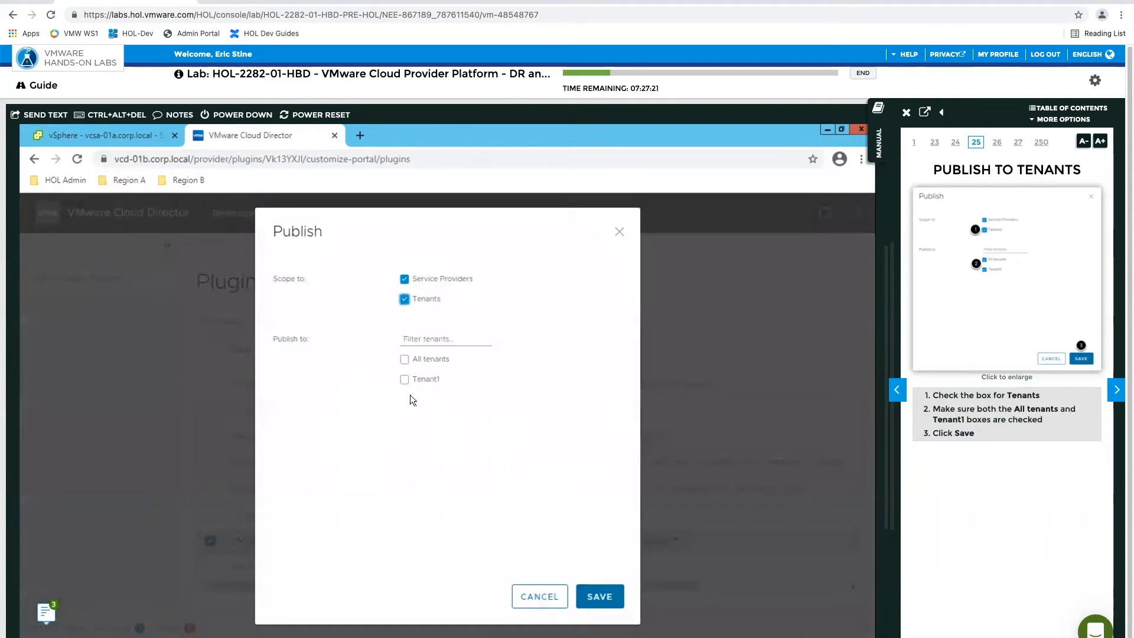
{"action": "left_click", "coordinate": [404, 359]}
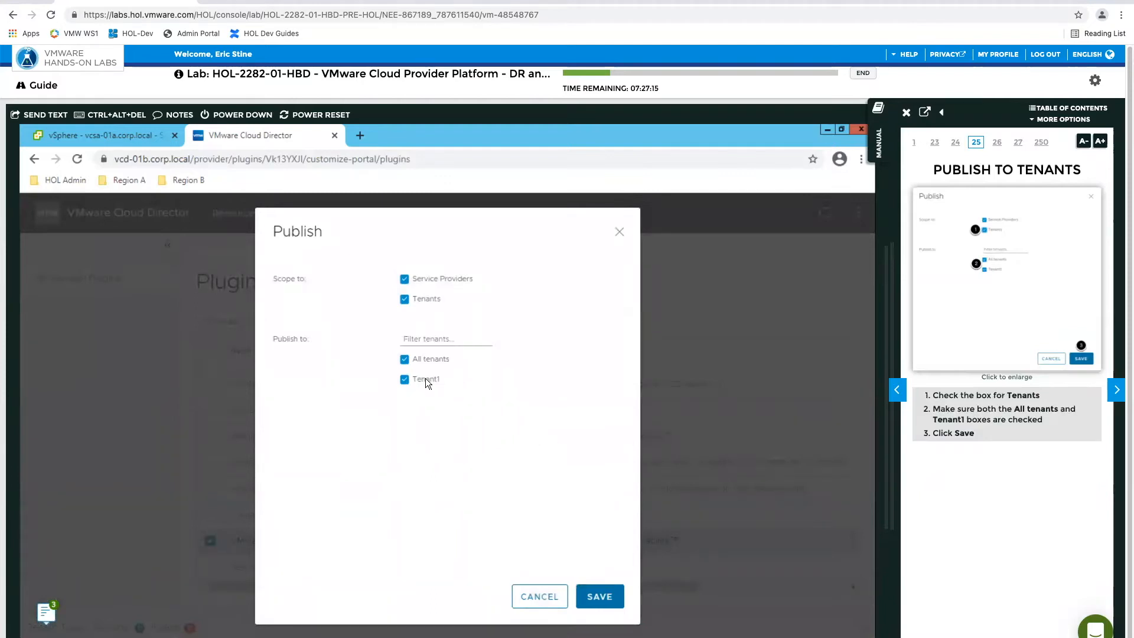
{"action": "left_click", "coordinate": [591, 598]}
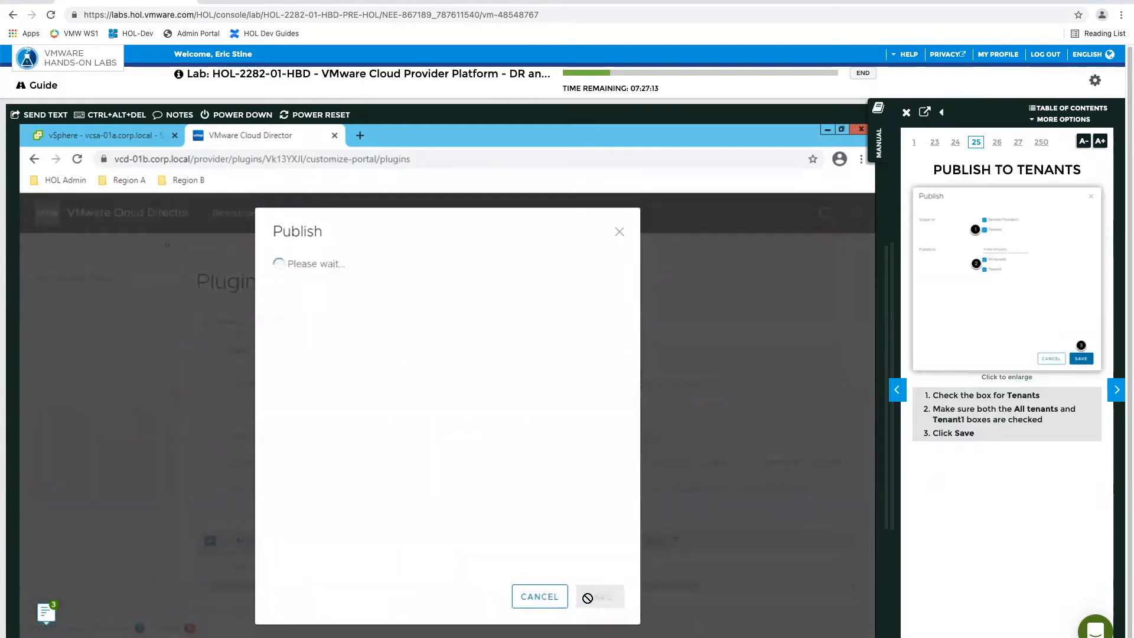
Step: Advance the manual to Adding New Replication Policy, open Availability (SiteB), and inspect the Default Policy's protection and migration permissions under Policies
{"action": "left_click", "coordinate": [1116, 389]}
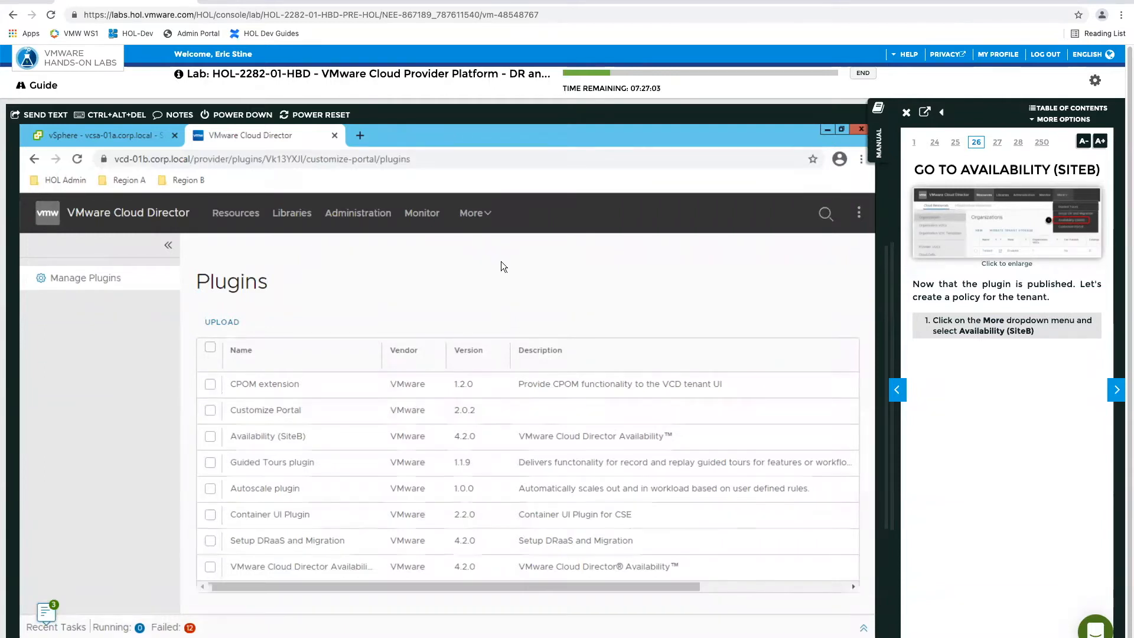
{"action": "left_click", "coordinate": [485, 217]}
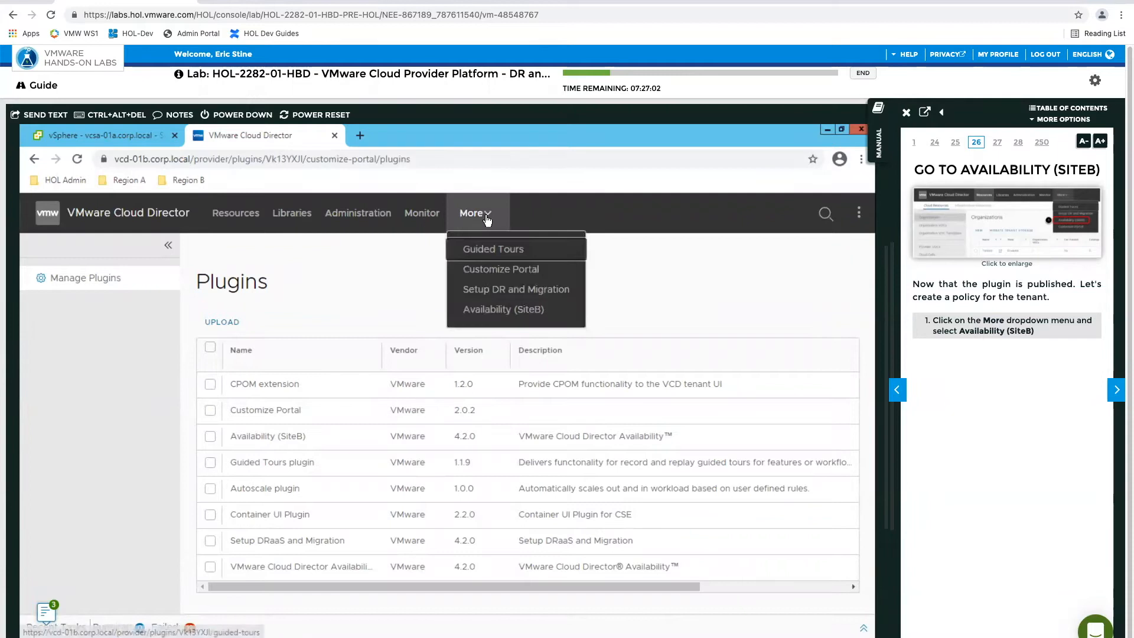
{"action": "left_click", "coordinate": [499, 310]}
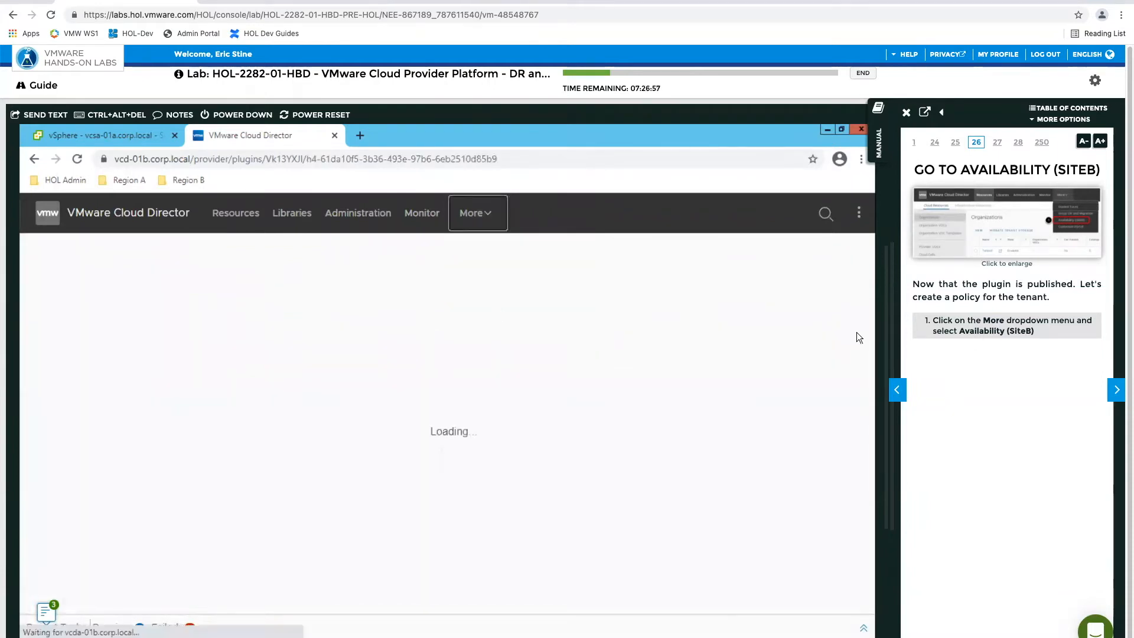
{"action": "left_click", "coordinate": [1114, 394]}
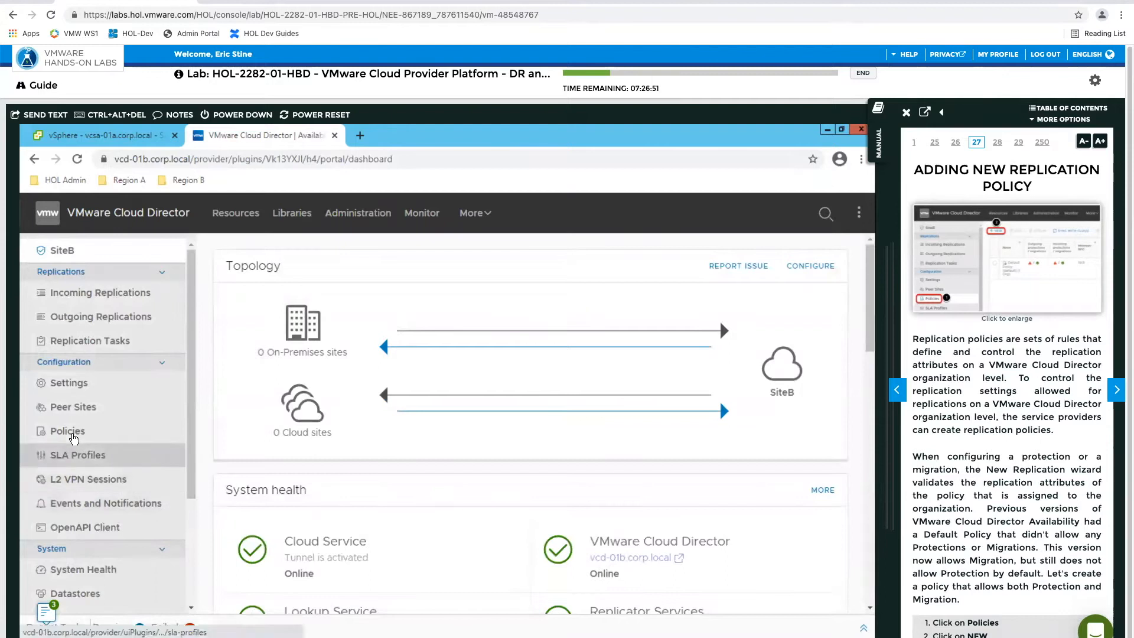
{"action": "left_click", "coordinate": [72, 433]}
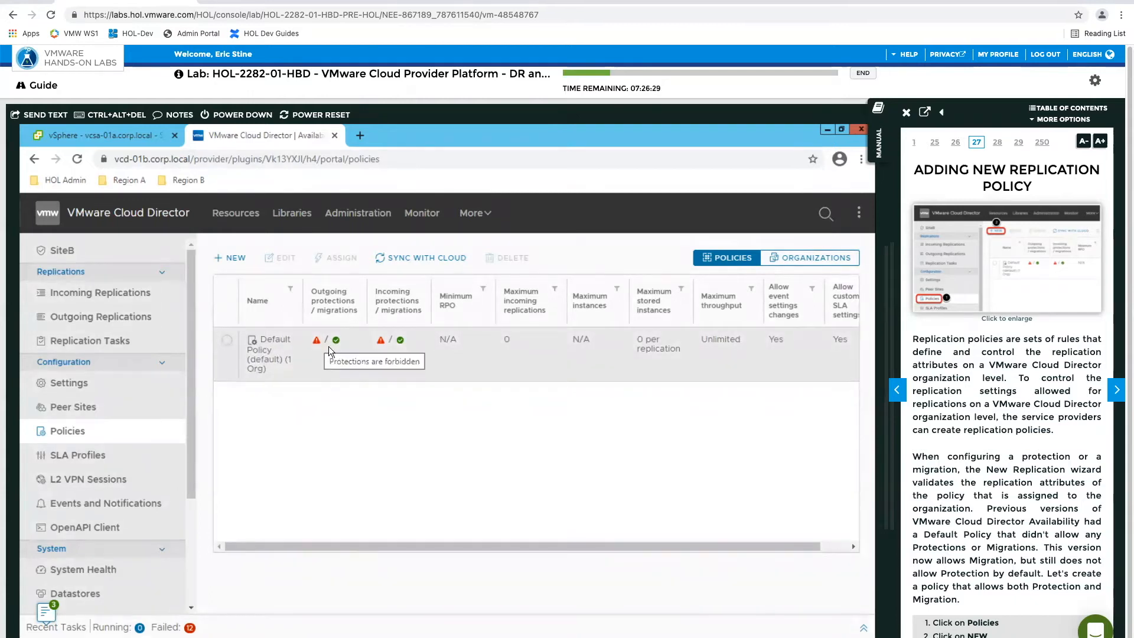
{"action": "mouse_move", "coordinate": [337, 342]}
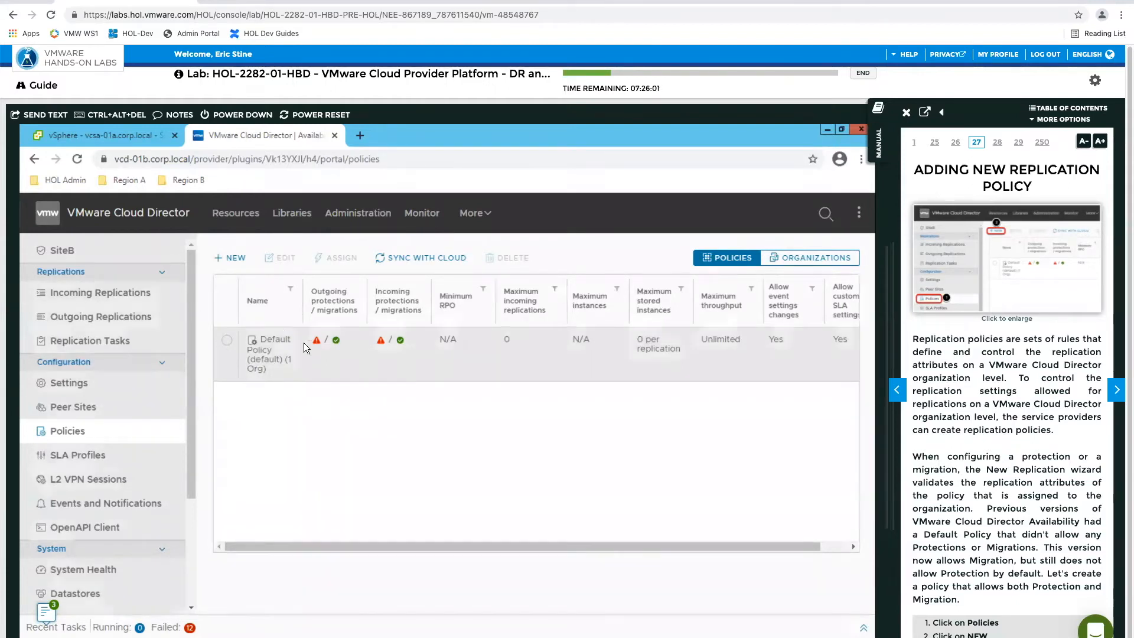
Step: Create a replication policy named T1-Policy, following the manual's Create New Replication Policy page and keeping all default settings
{"action": "left_click", "coordinate": [235, 258]}
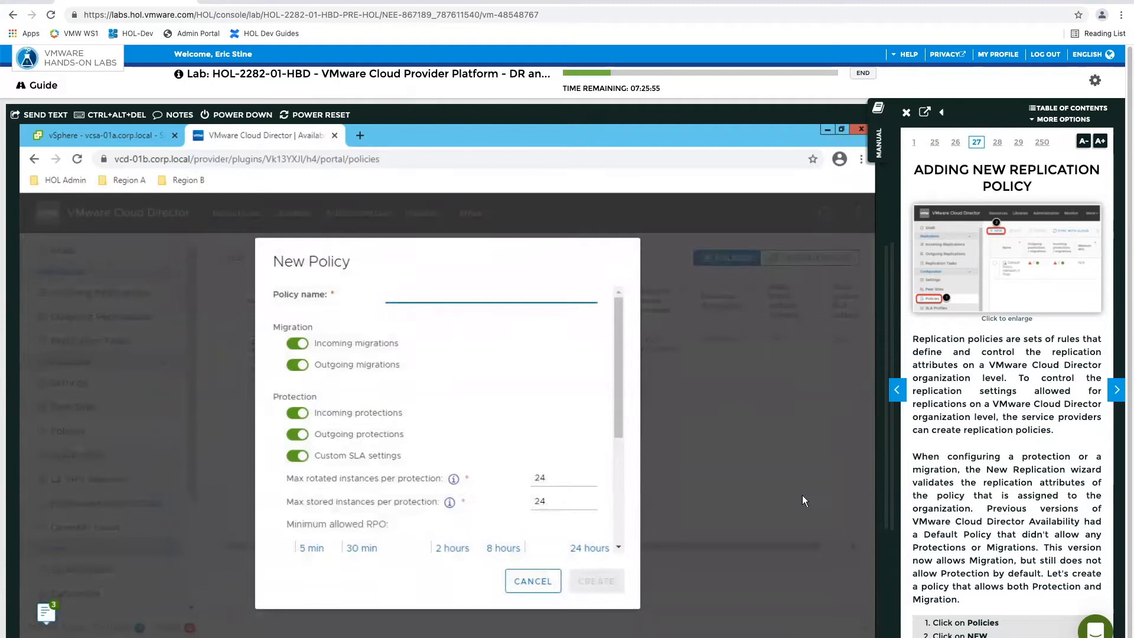
{"action": "left_click", "coordinate": [1115, 396]}
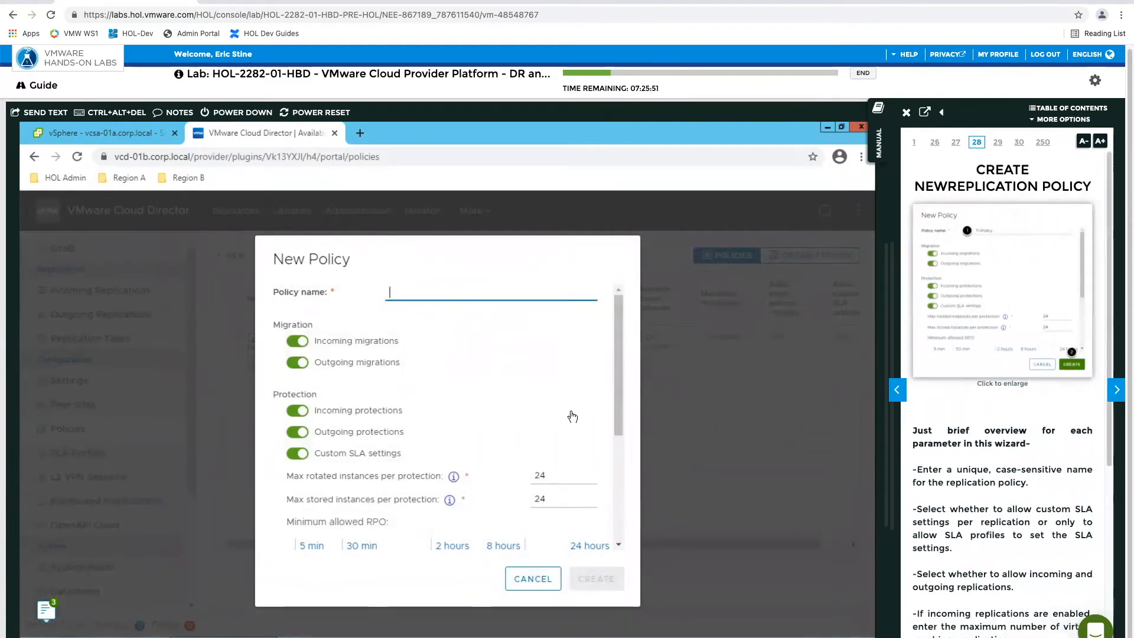
{"action": "scroll", "coordinate": [1035, 479], "scroll_direction": "down", "scroll_amount": 5}
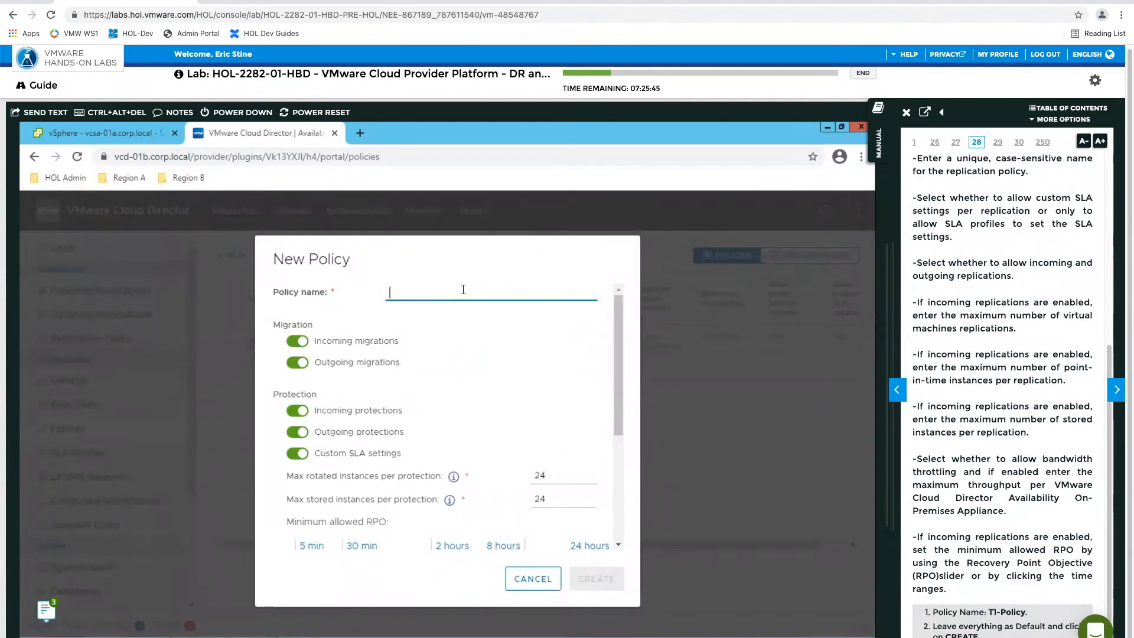
{"action": "type", "text": "T1-"}
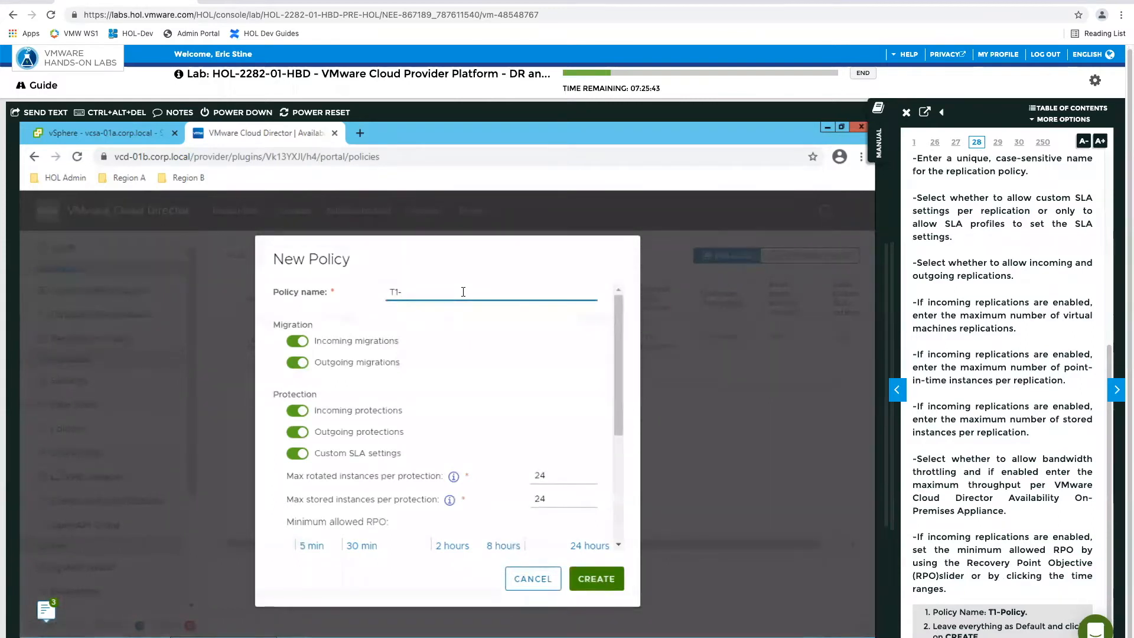
{"action": "type", "text": "Policy"}
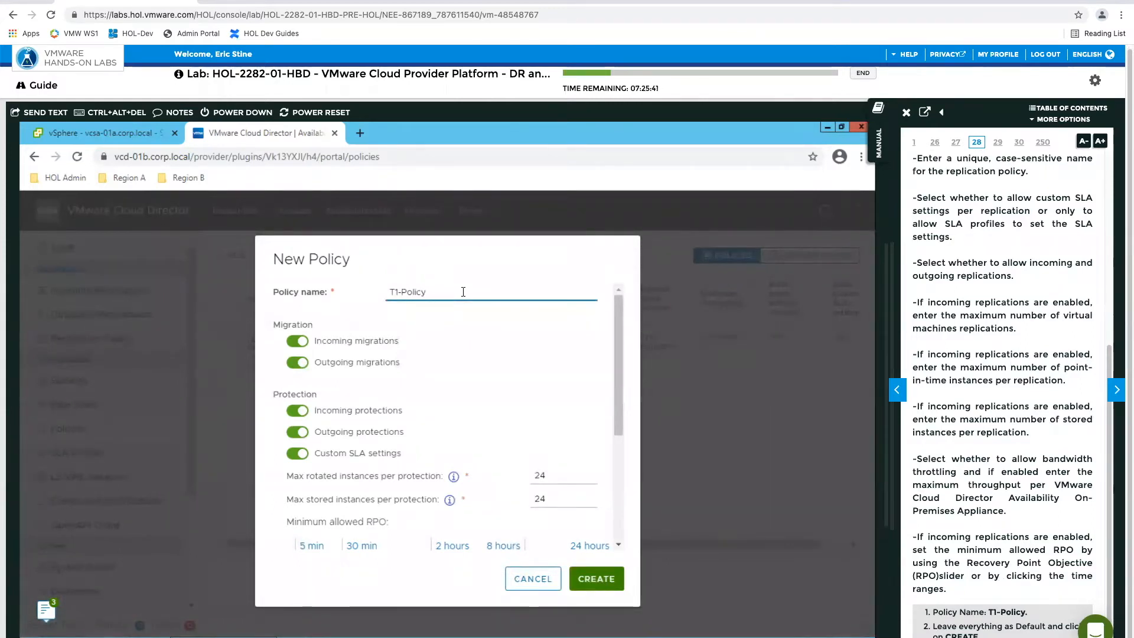
{"action": "left_click_drag", "start_coordinate": [618, 382], "coordinate": [610, 496]}
{"action": "scroll", "coordinate": [610, 497], "scroll_direction": "down", "scroll_amount": 2}
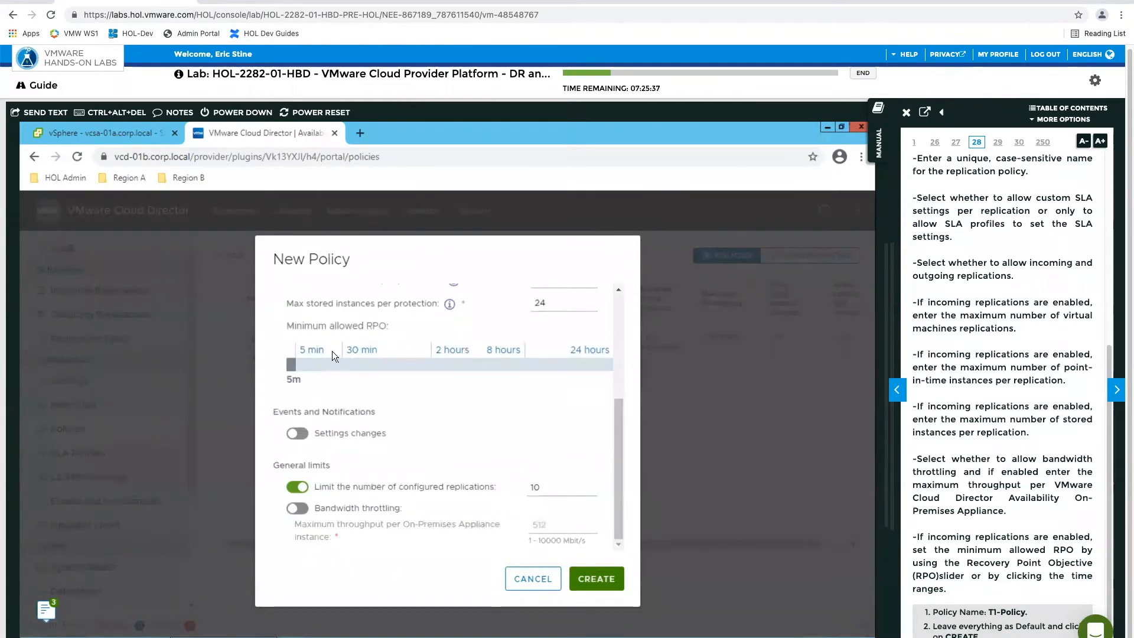
{"action": "left_click_drag", "start_coordinate": [619, 483], "coordinate": [618, 509]}
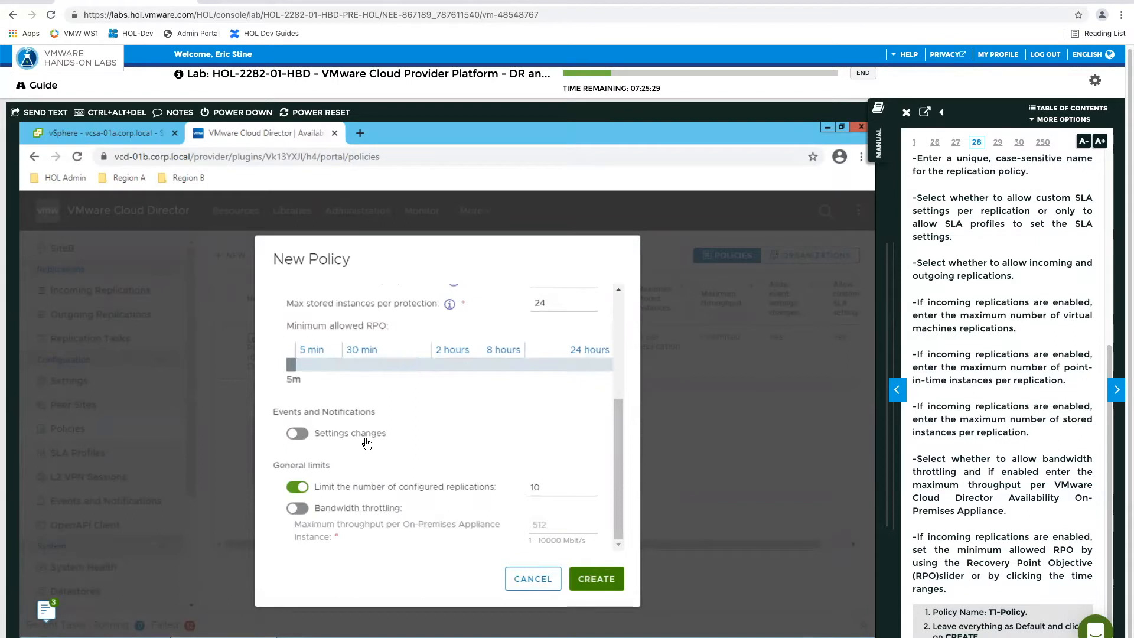
{"action": "scroll", "coordinate": [447, 444], "scroll_direction": "up", "scroll_amount": 1}
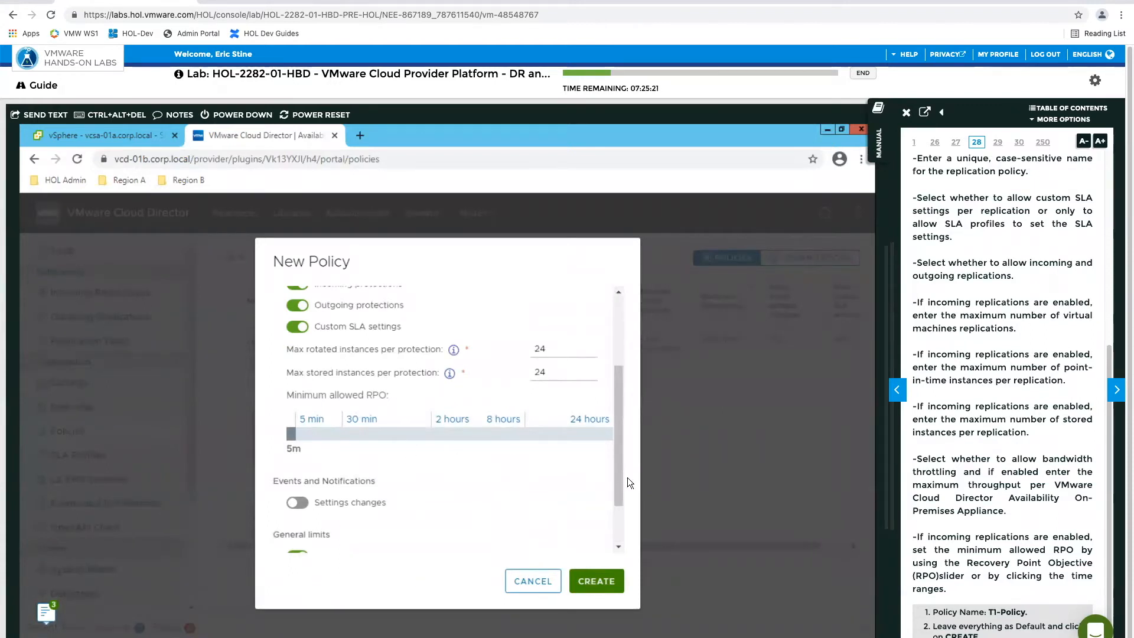
{"action": "left_click_drag", "start_coordinate": [620, 508], "coordinate": [623, 545]}
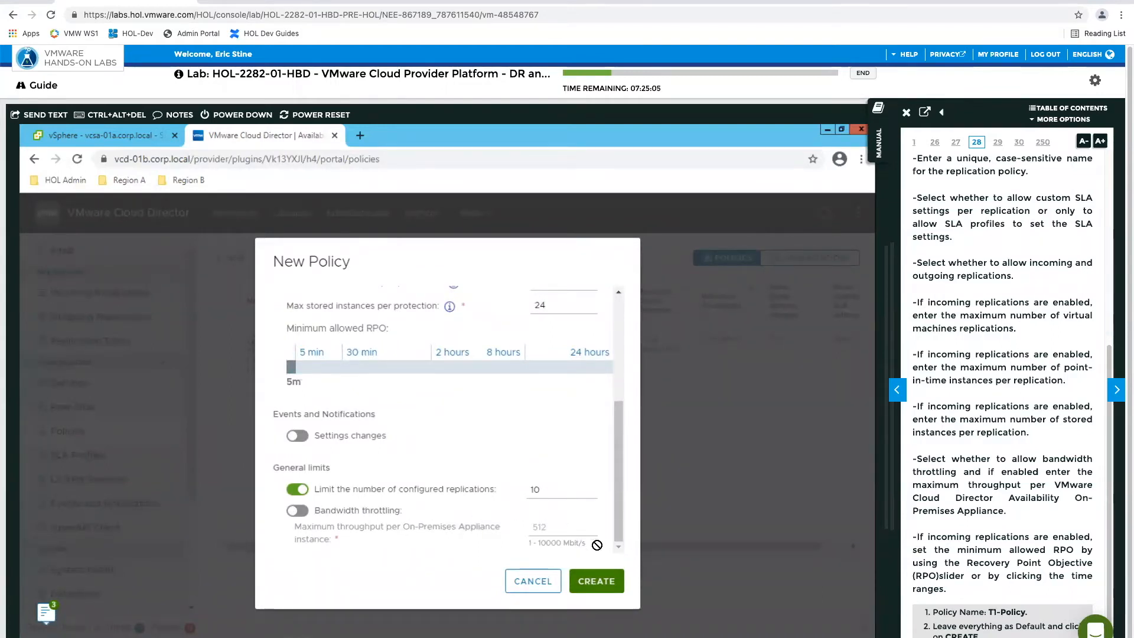
{"action": "left_click", "coordinate": [596, 581]}
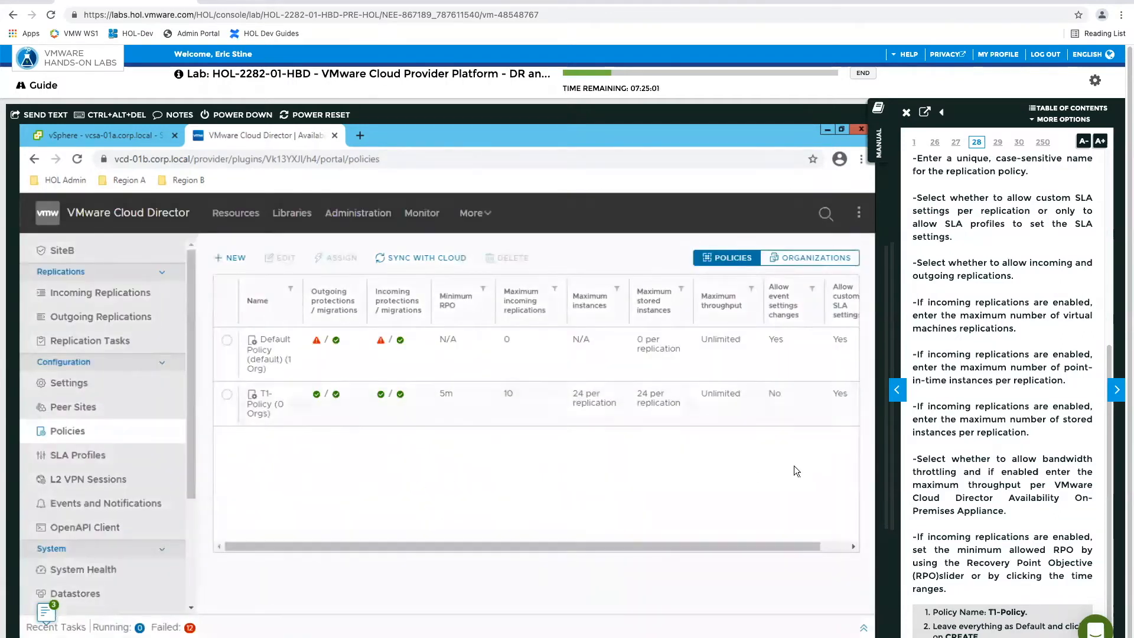
Step: Advance the manual to Assign the Policy to Tenant and assign T1-Policy to the Tenant1 organization
{"action": "left_click", "coordinate": [1119, 394]}
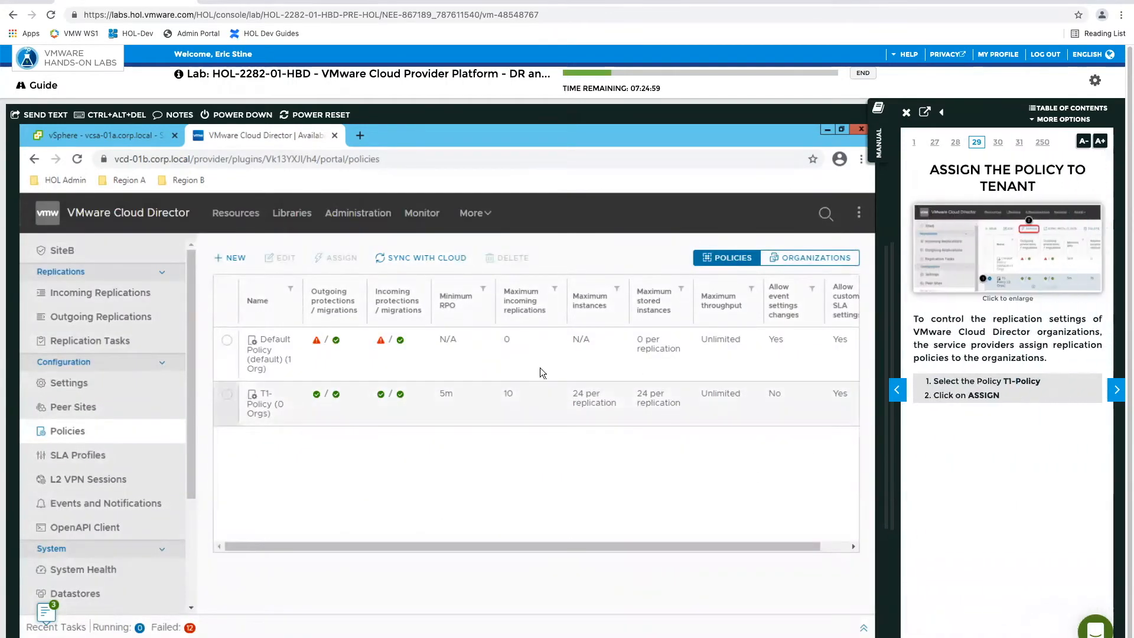
{"action": "left_click", "coordinate": [228, 398]}
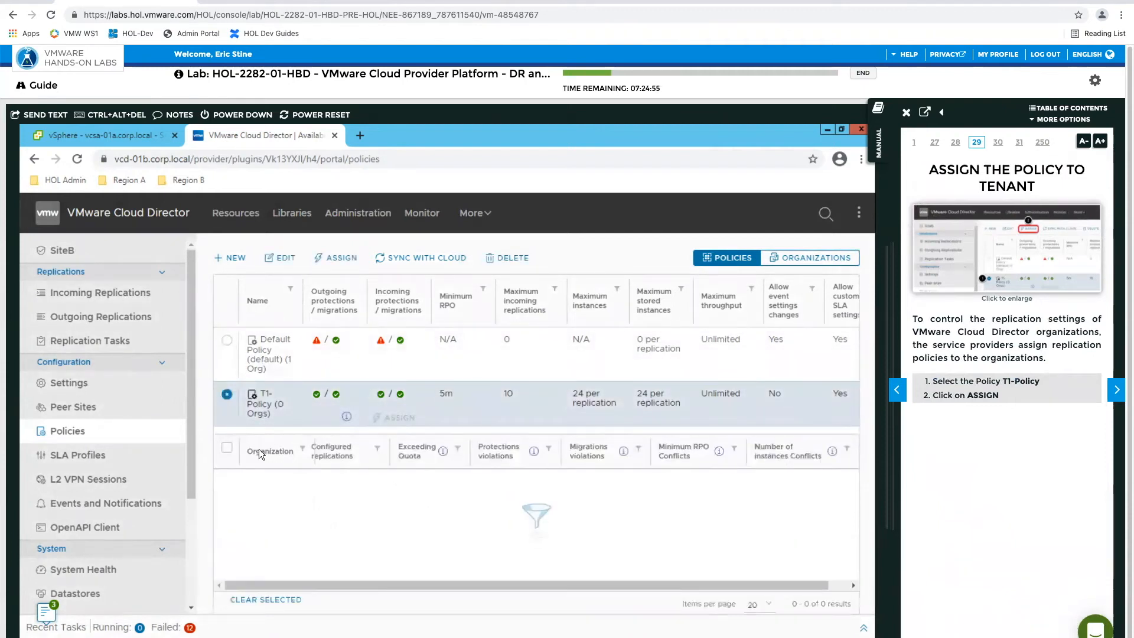
{"action": "left_click", "coordinate": [337, 259]}
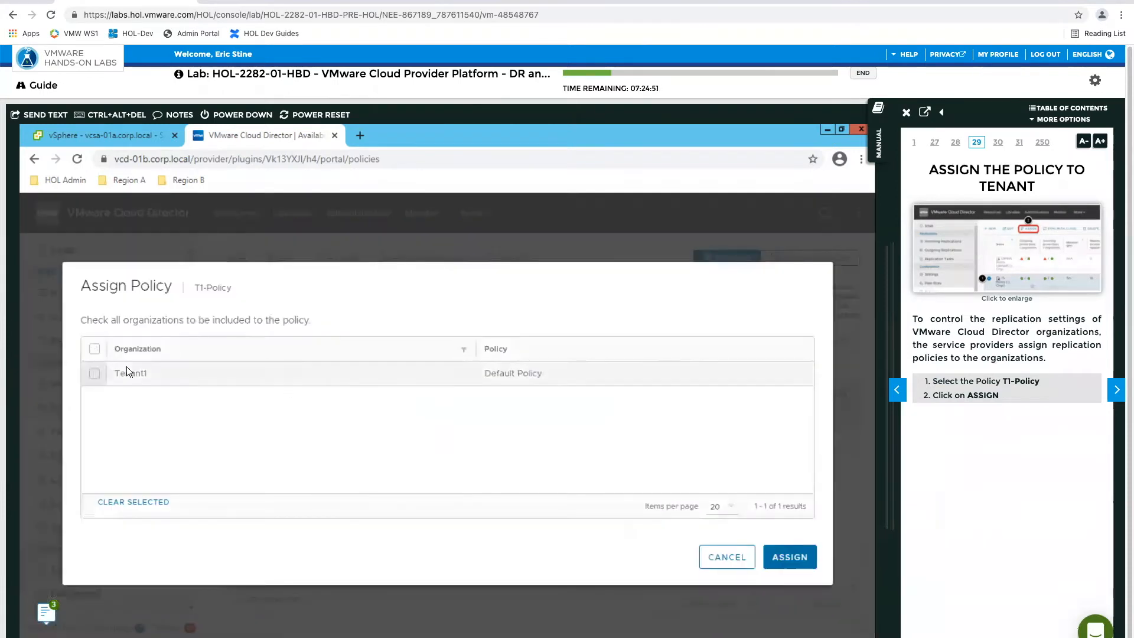
{"action": "left_click", "coordinate": [94, 373]}
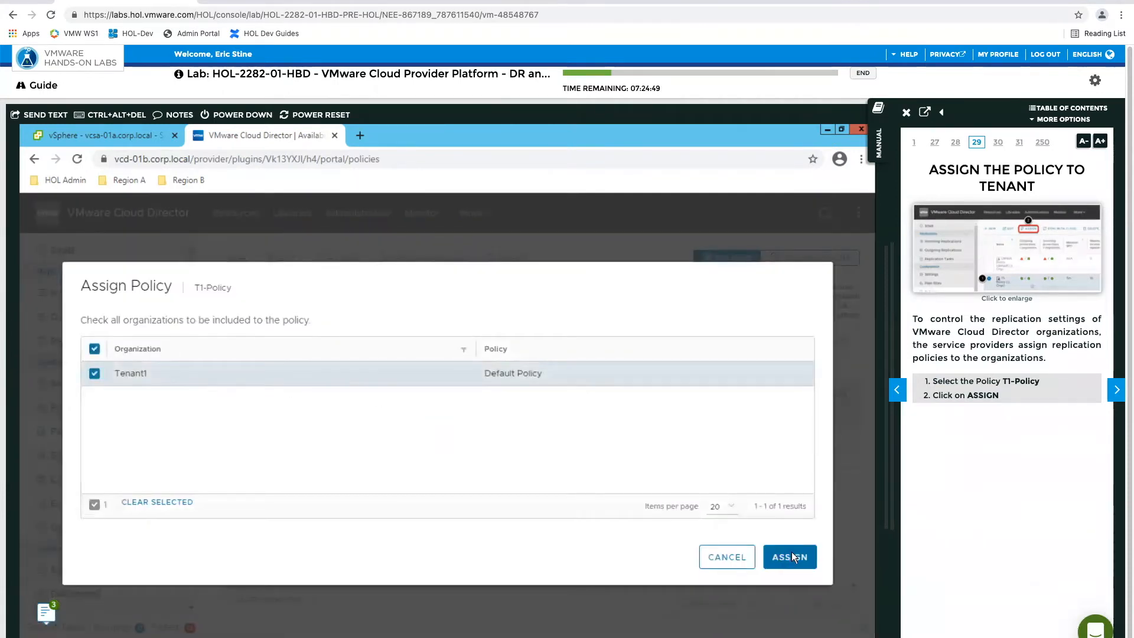
{"action": "left_click", "coordinate": [792, 558]}
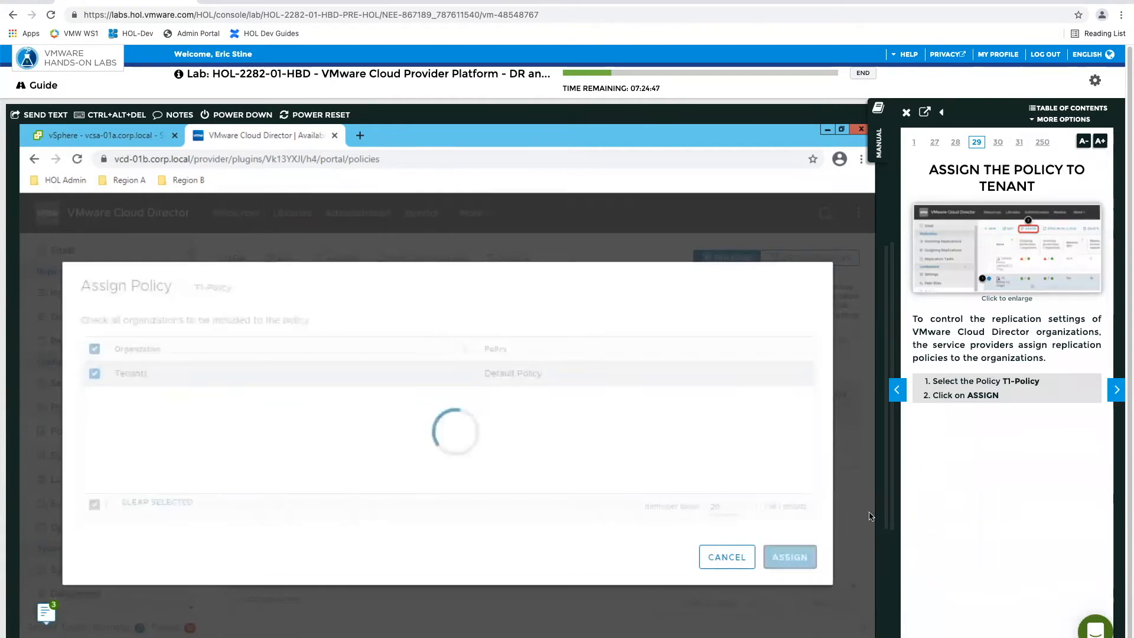
Step: Advance the manual to Log Out of Provider and log the administrator out of the provider portal
{"action": "left_click", "coordinate": [1119, 391]}
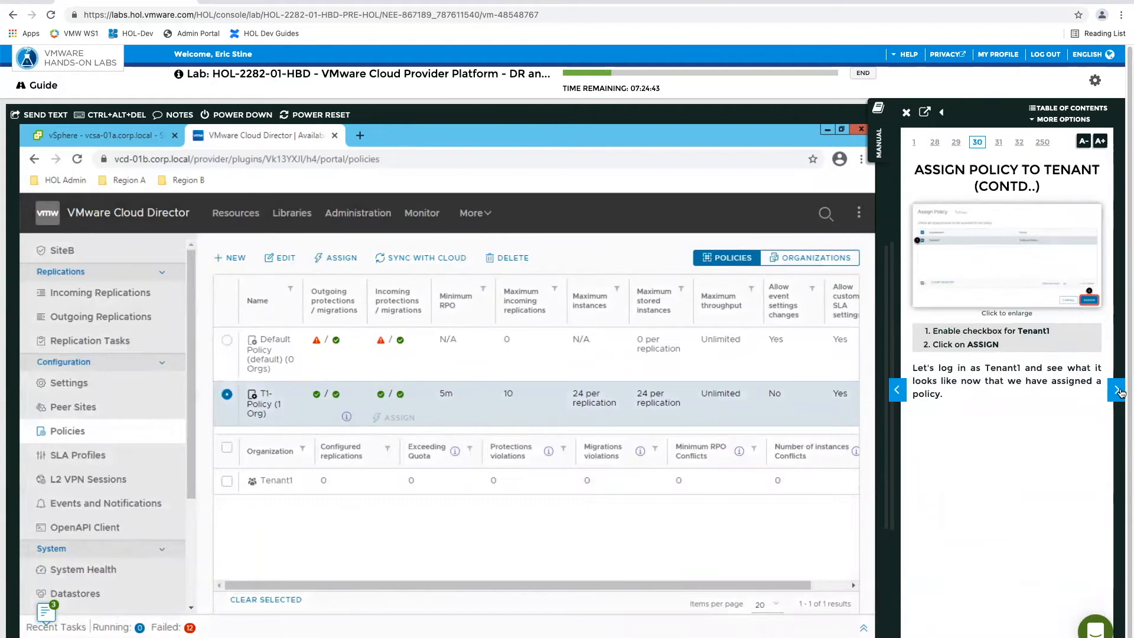
{"action": "left_click", "coordinate": [1119, 391]}
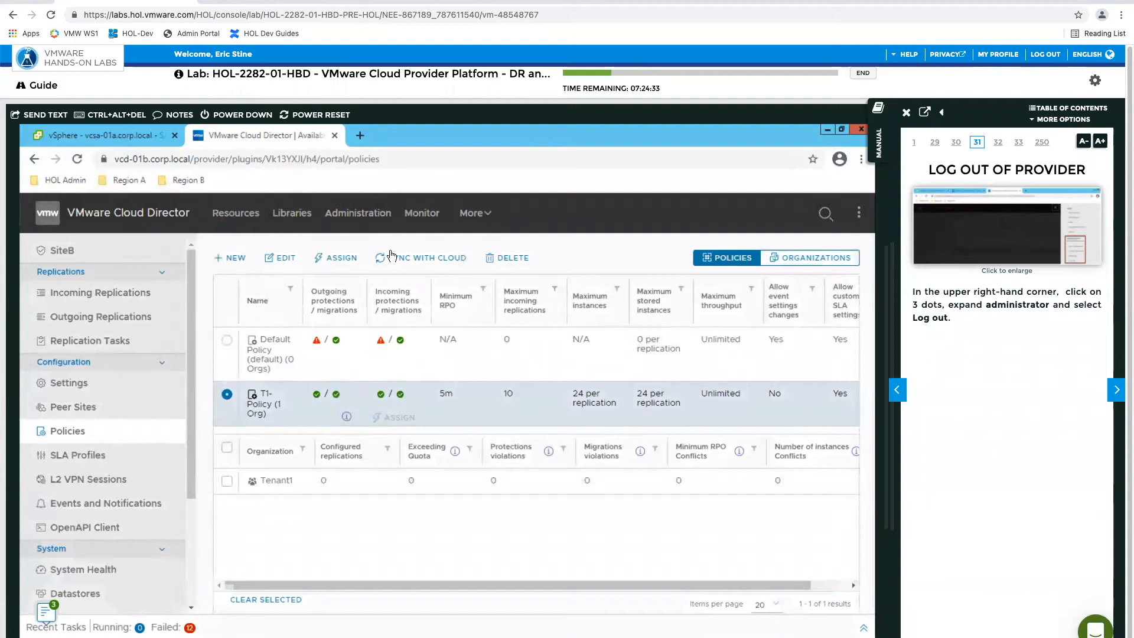
{"action": "left_click", "coordinate": [859, 213]}
{"action": "left_click", "coordinate": [727, 453]}
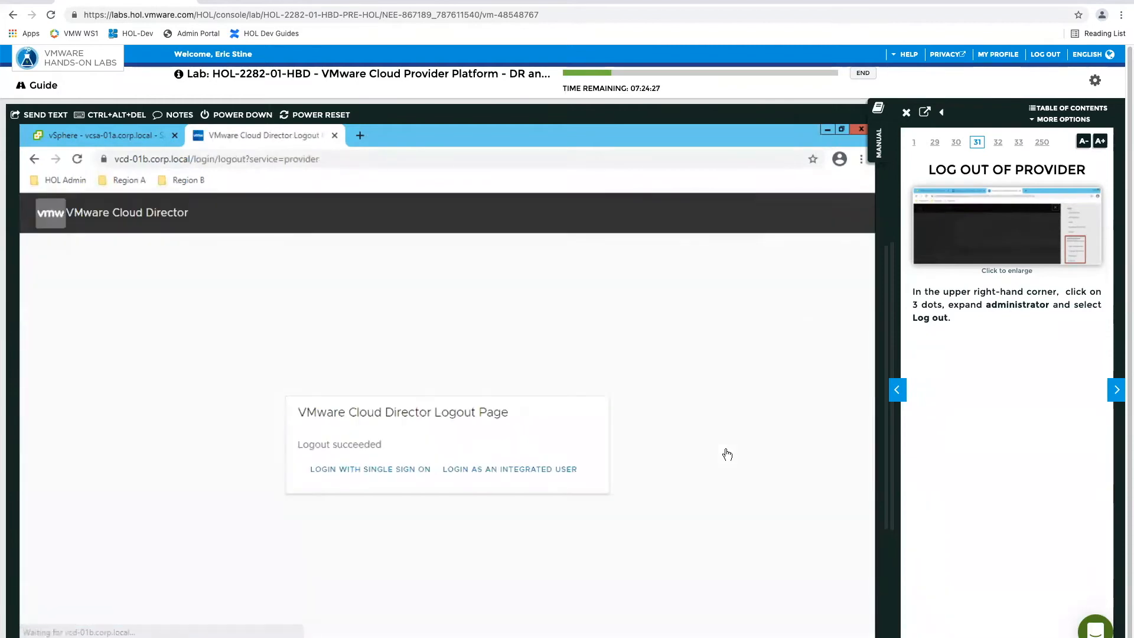
Step: Open the Region B bookmark VCD SiteB - Tenant1, sign in with the saved t1admin credentials, and advance the manual to Login to RegionB Tenant
{"action": "left_click", "coordinate": [189, 180]}
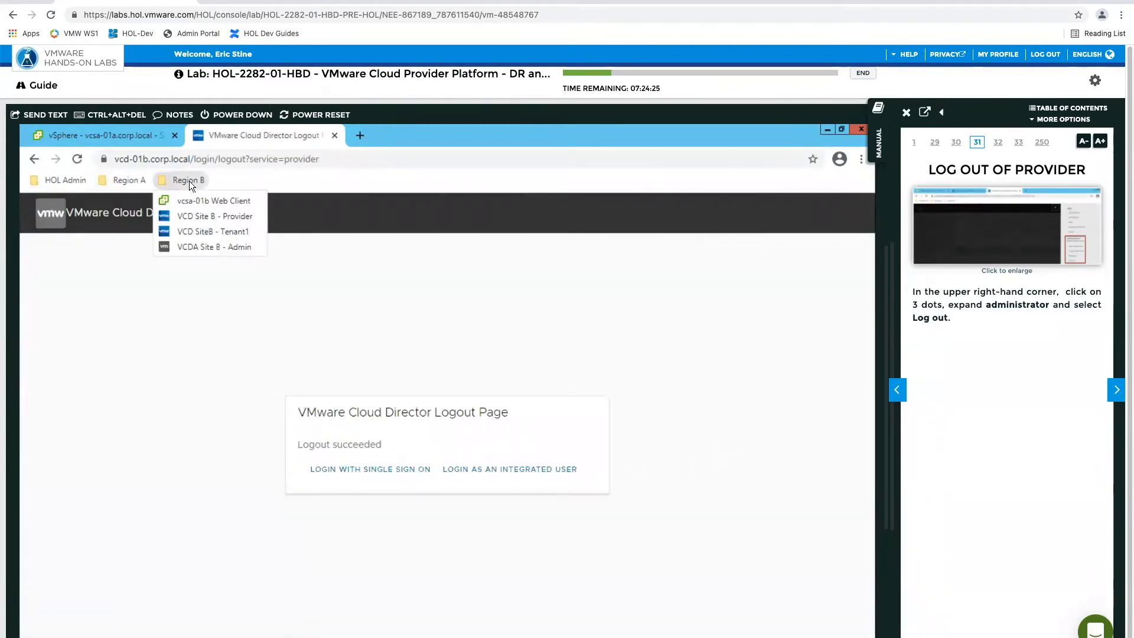
{"action": "left_click", "coordinate": [203, 231]}
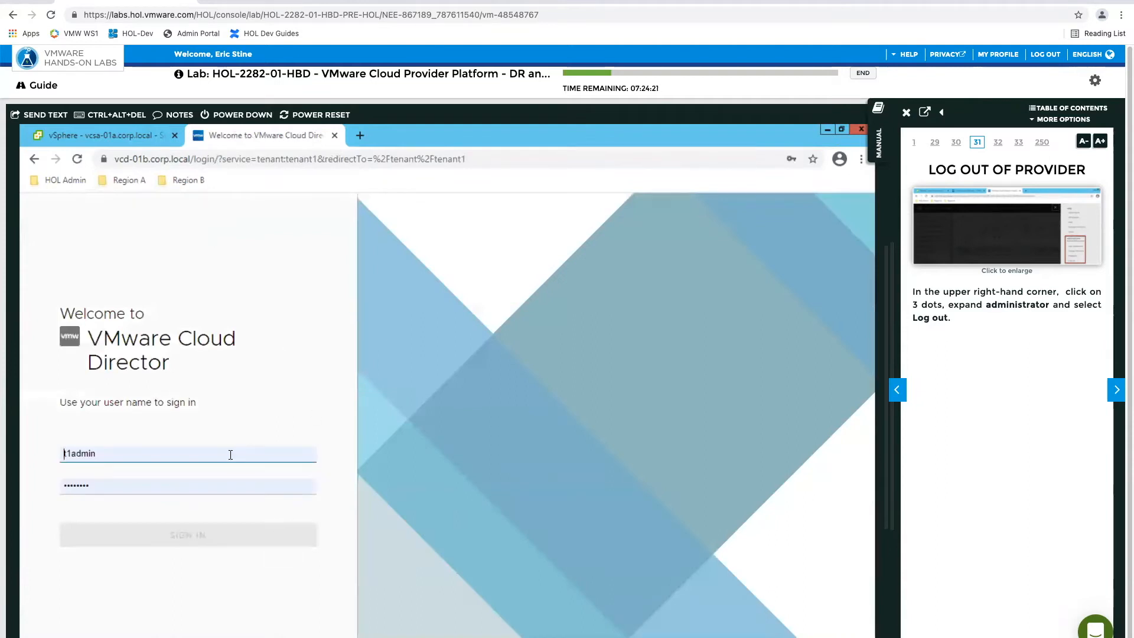
{"action": "left_click", "coordinate": [232, 536]}
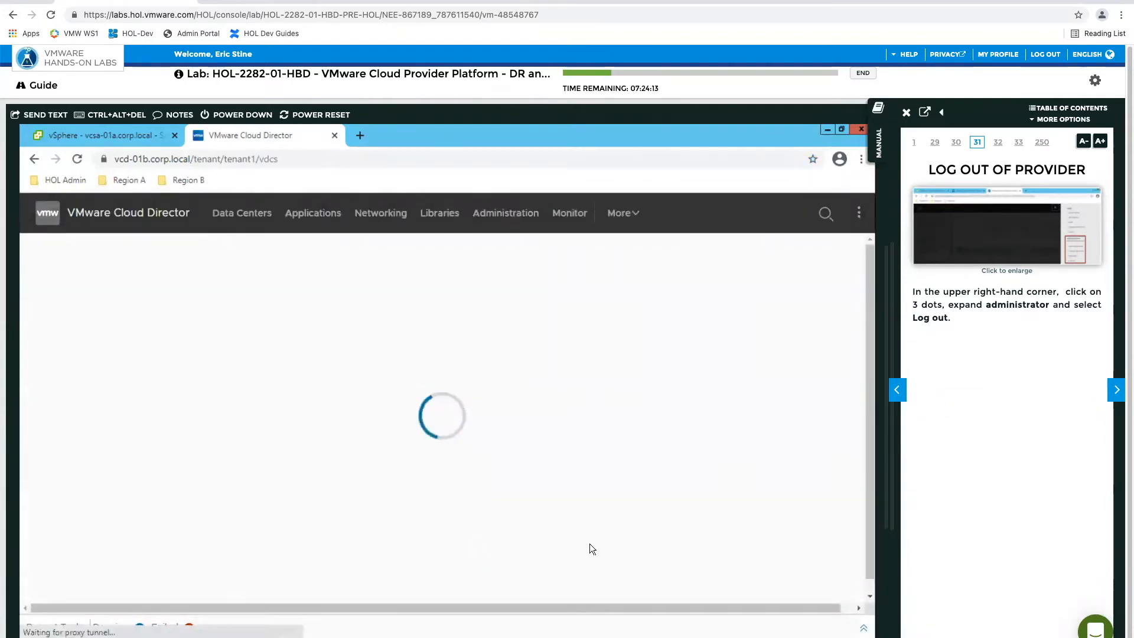
{"action": "left_click", "coordinate": [1116, 391]}
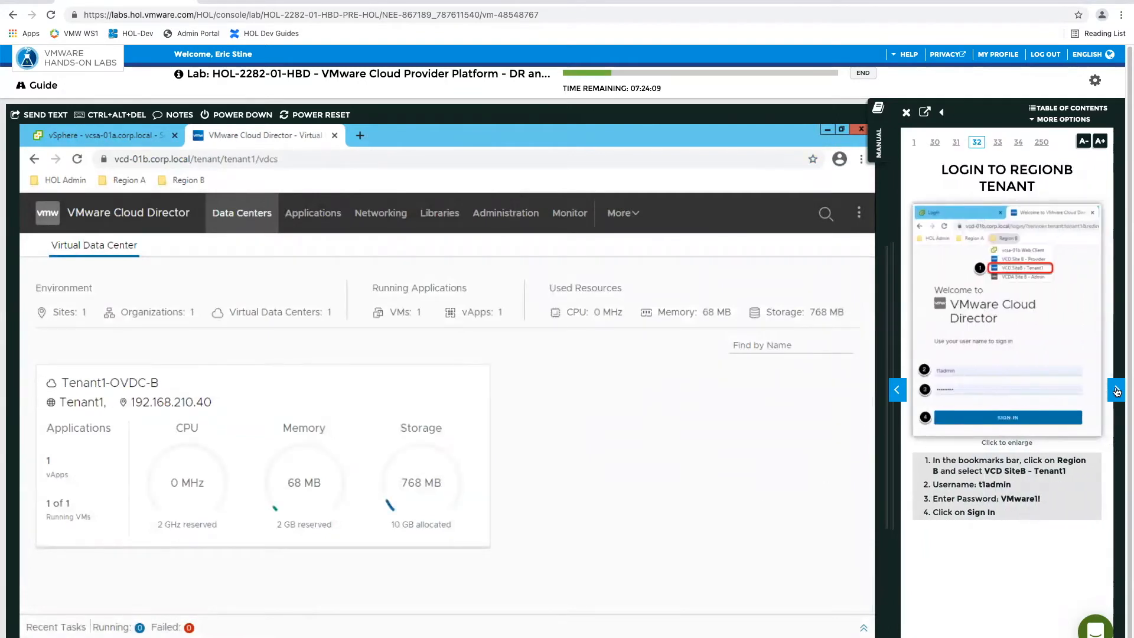
Step: Bring the manual to Go to Availability and open Setup DR and Migration in the tenant portal
{"action": "left_click", "coordinate": [1117, 391]}
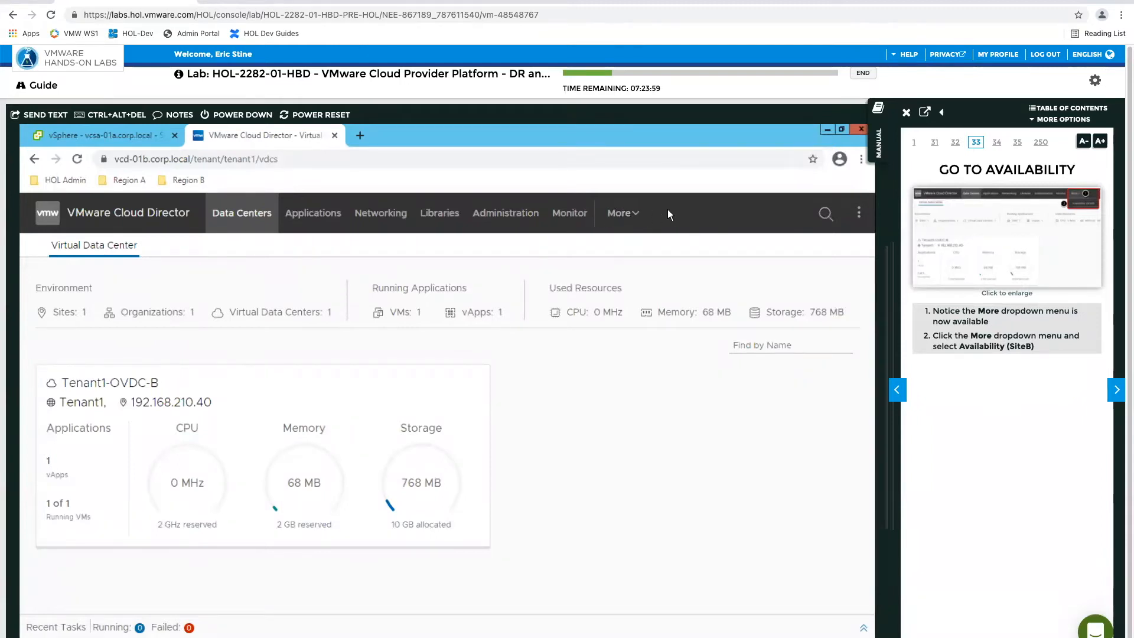
{"action": "left_click", "coordinate": [635, 220]}
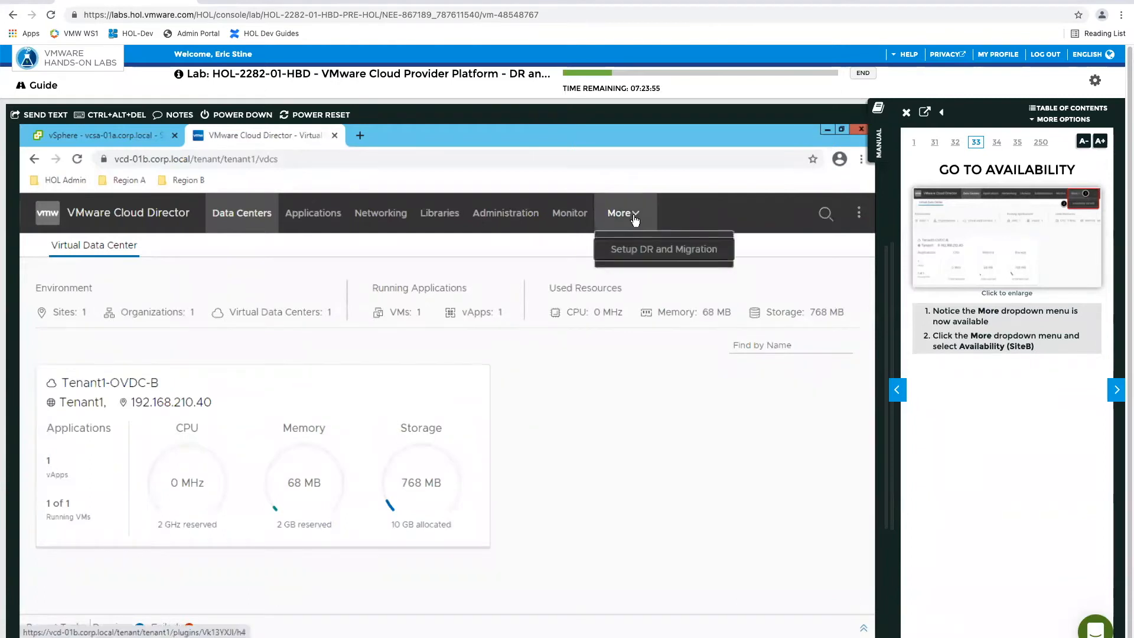
{"action": "left_click", "coordinate": [627, 254]}
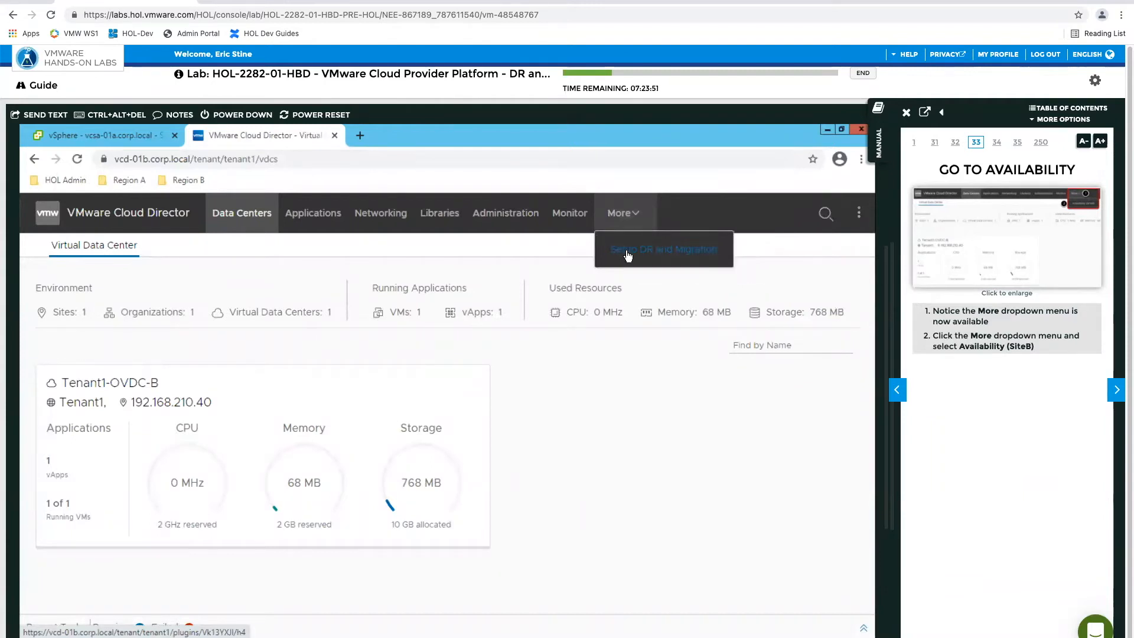
{"action": "left_click", "coordinate": [1119, 394]}
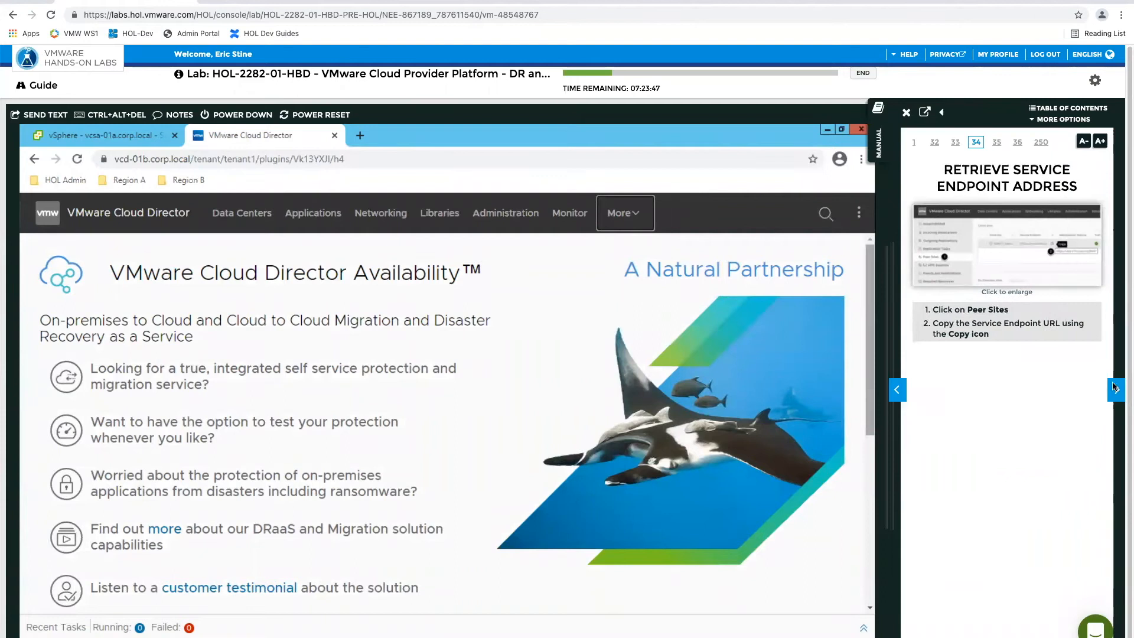
{"action": "left_click", "coordinate": [899, 391]}
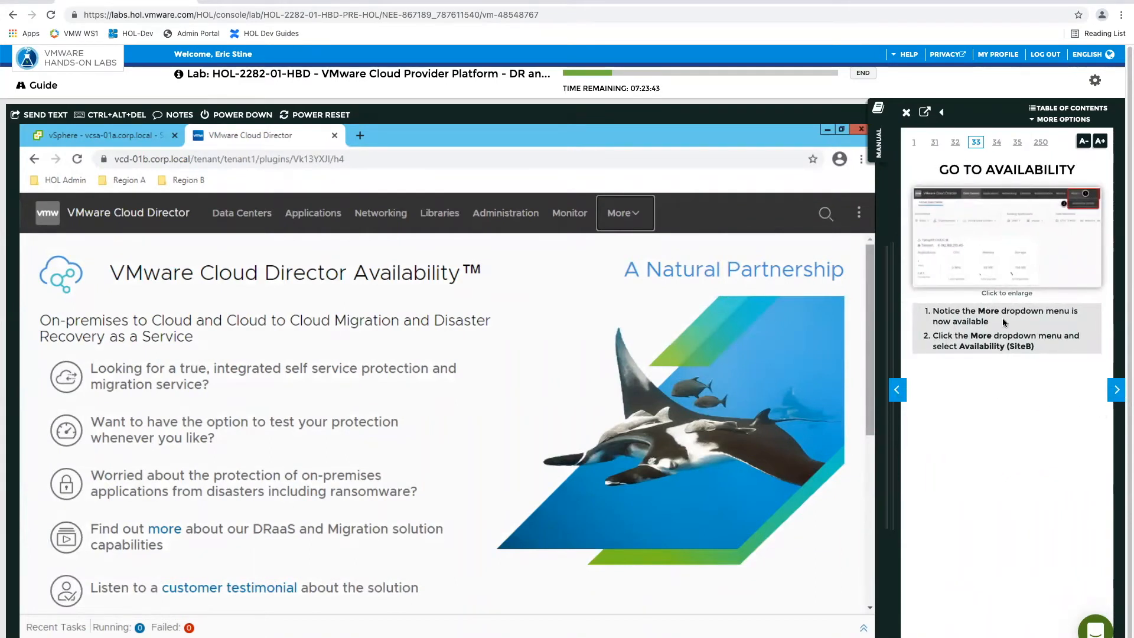
Step: Open the Region B bookmark VCD Site B - Provider and sign in with the saved administrator credentials
{"action": "left_click", "coordinate": [859, 213]}
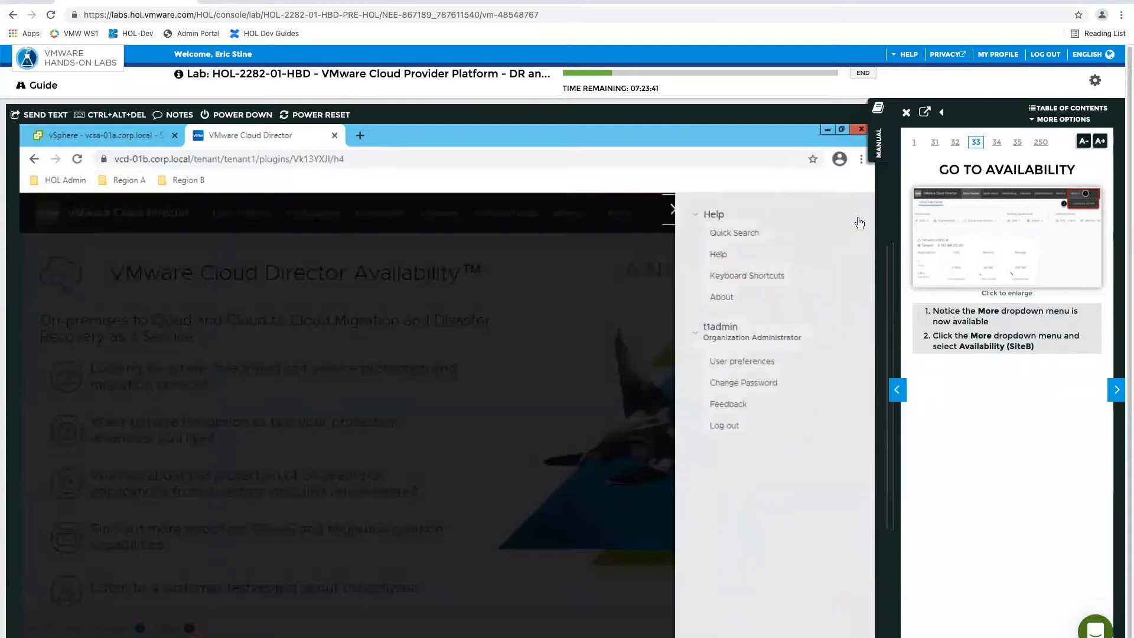
{"action": "left_click", "coordinate": [188, 179]}
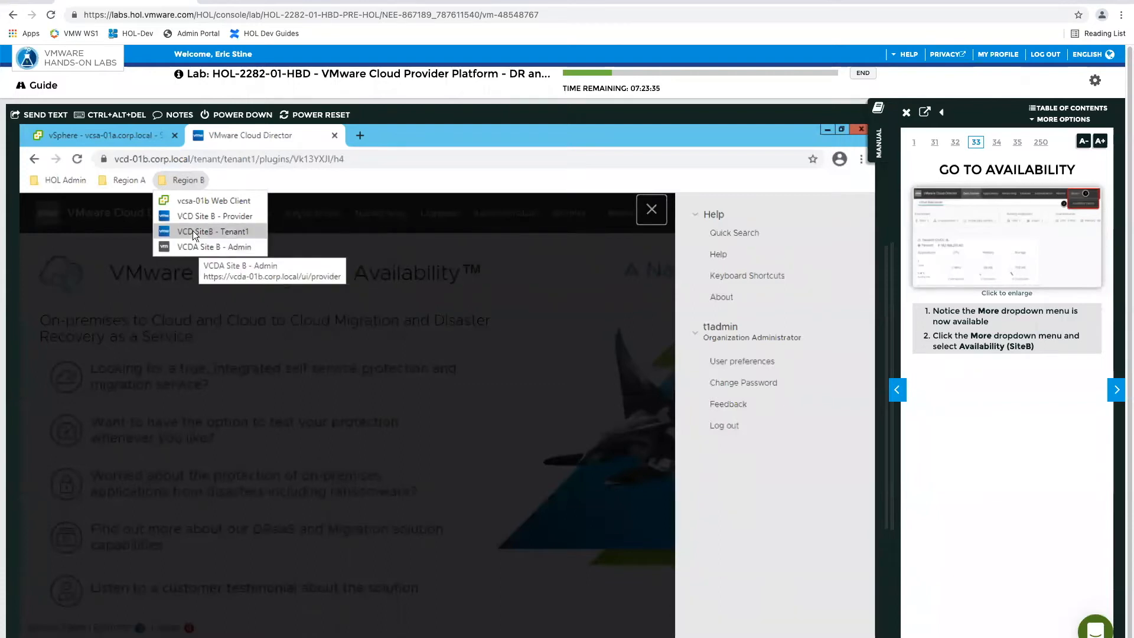
{"action": "left_click", "coordinate": [195, 215]}
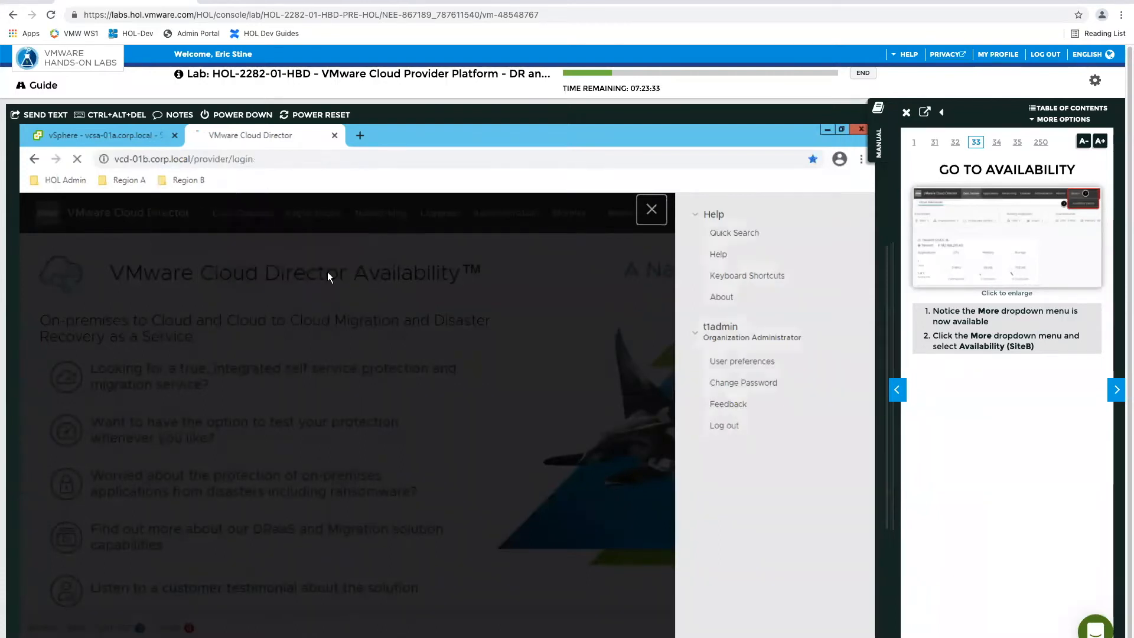
{"action": "left_click", "coordinate": [214, 528]}
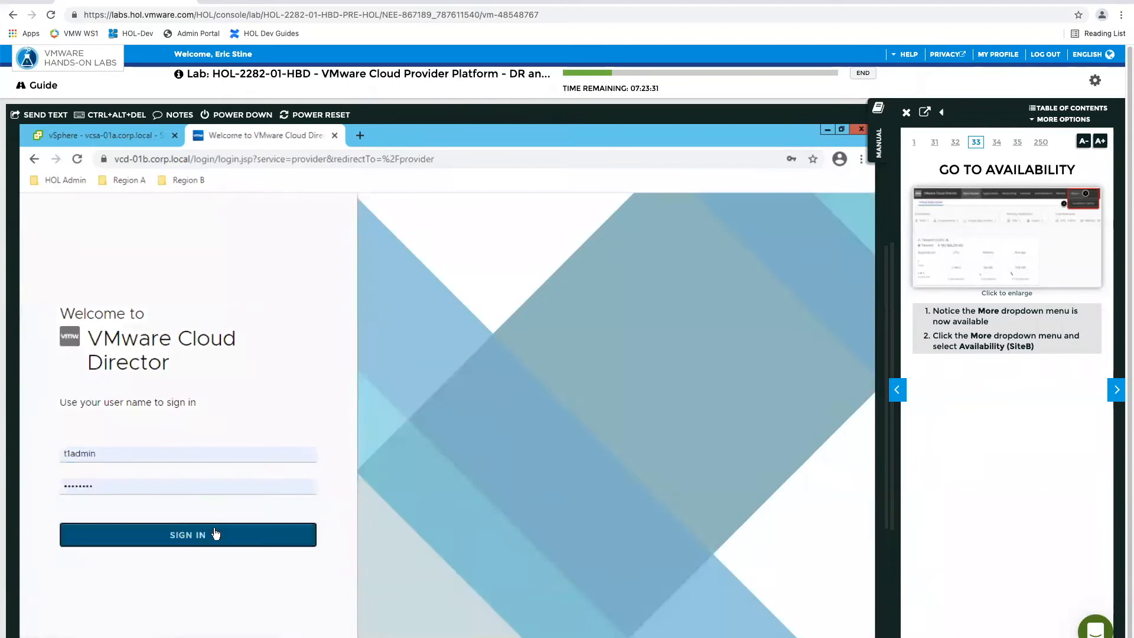
{"action": "left_click", "coordinate": [209, 441]}
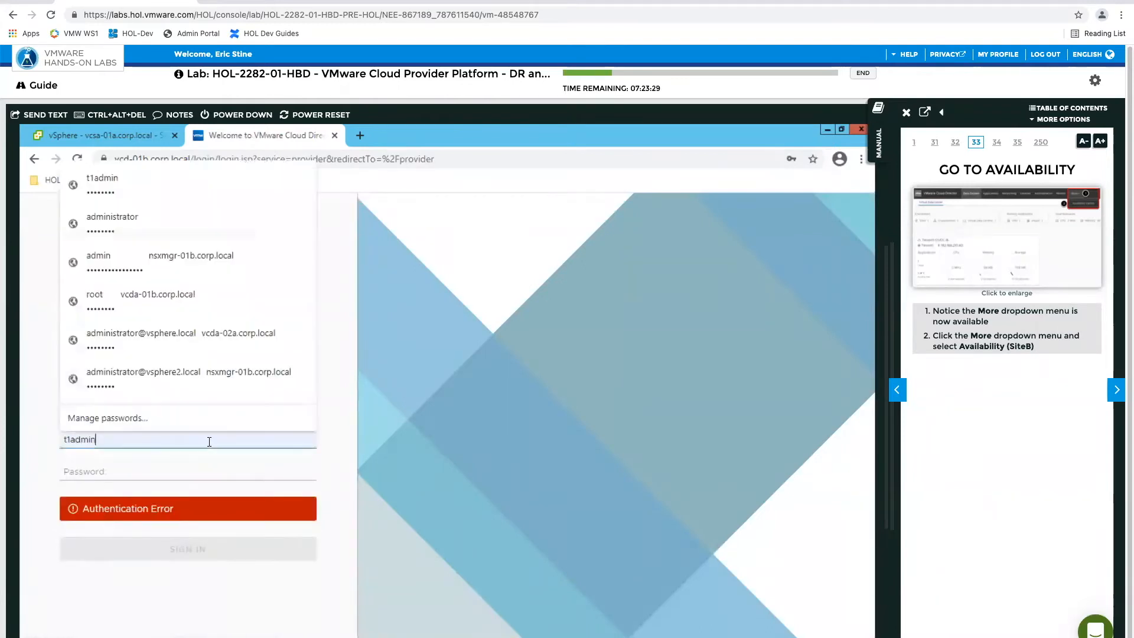
{"action": "left_click", "coordinate": [142, 221]}
{"action": "left_click", "coordinate": [251, 555]}
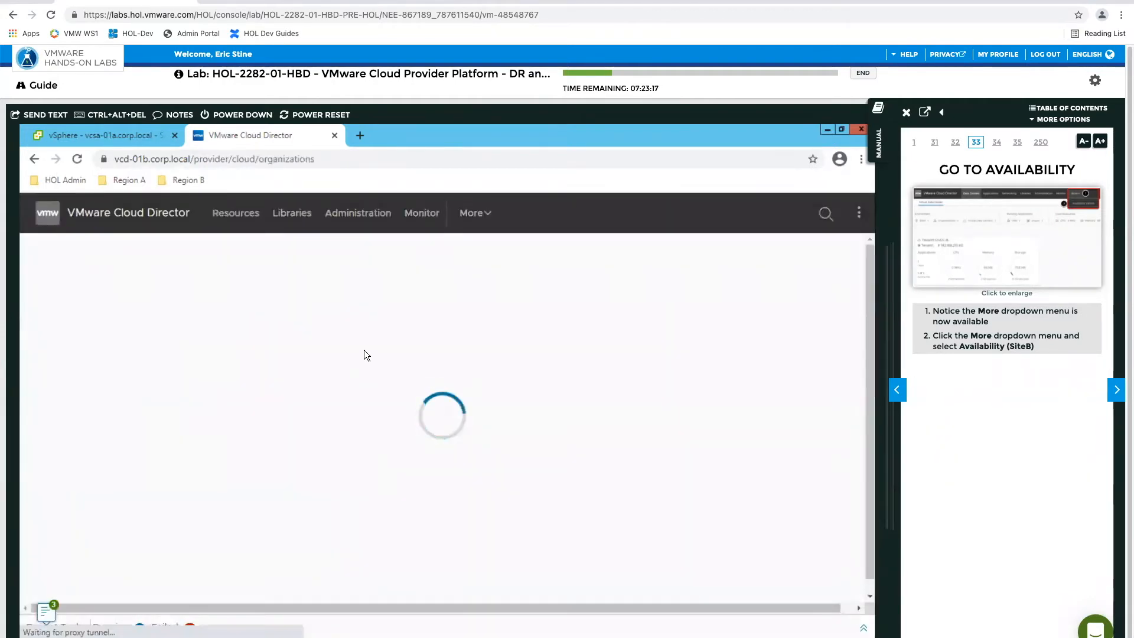
Step: In Customize Portal, publish the Availability (SiteB) plugin to all tenants, including Tenant1, keeping the Service Providers scope
{"action": "left_click", "coordinate": [480, 218]}
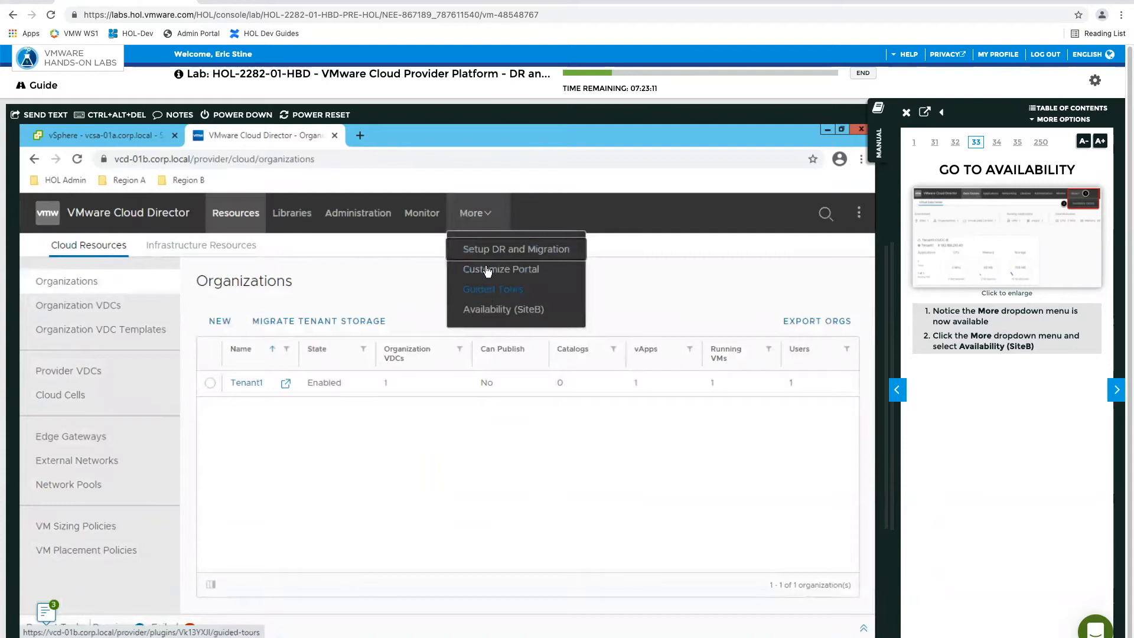
{"action": "left_click", "coordinate": [487, 270]}
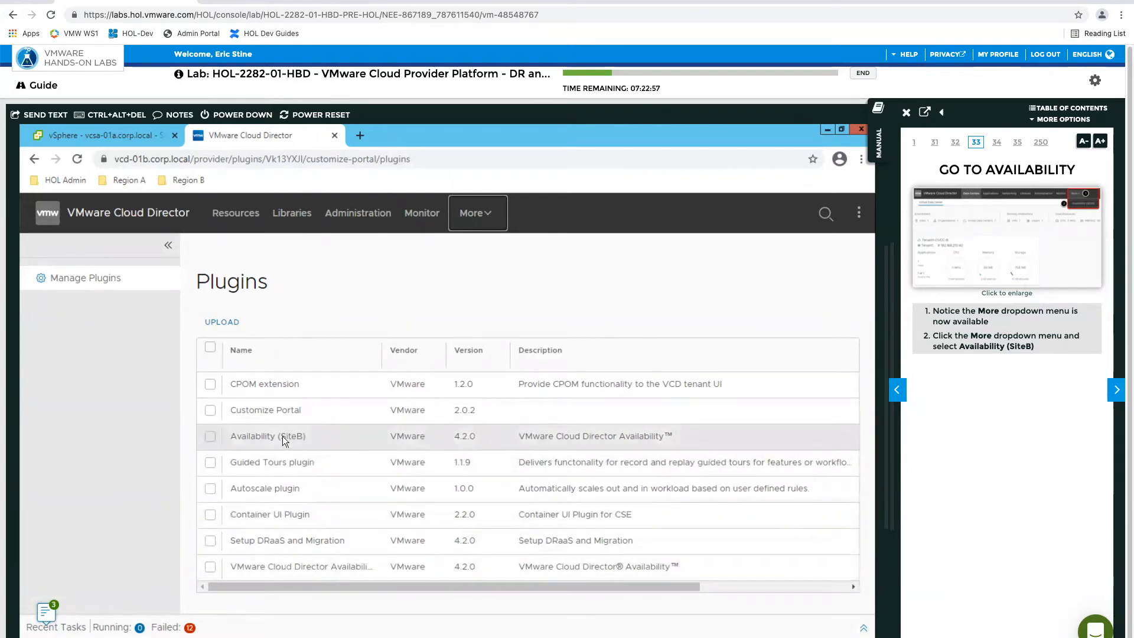
{"action": "left_click", "coordinate": [211, 437]}
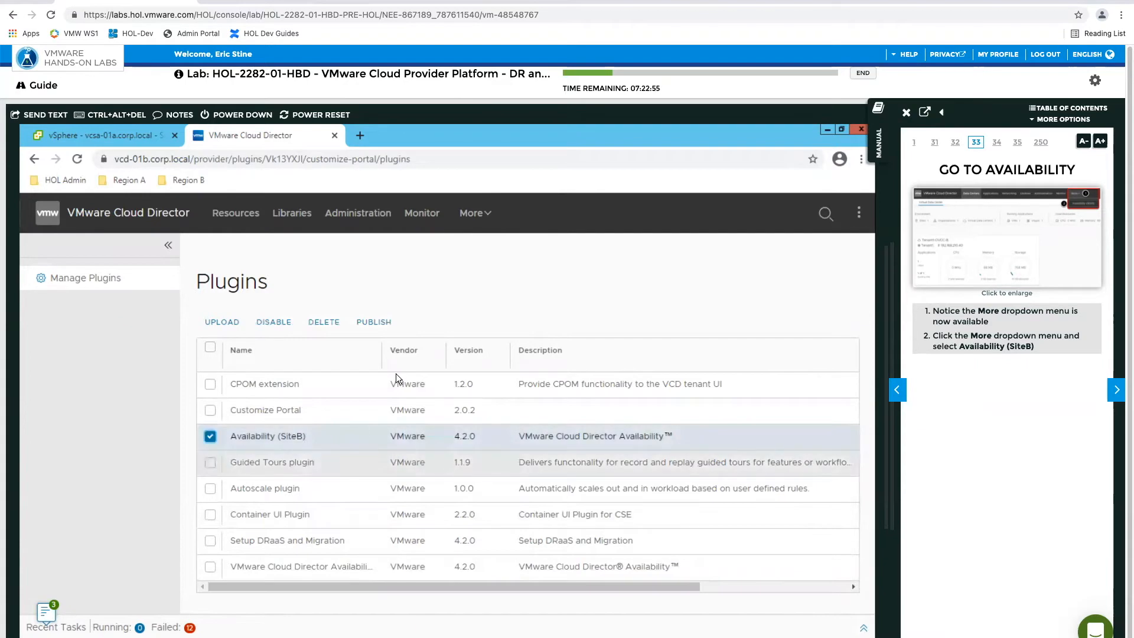
{"action": "left_click", "coordinate": [377, 323]}
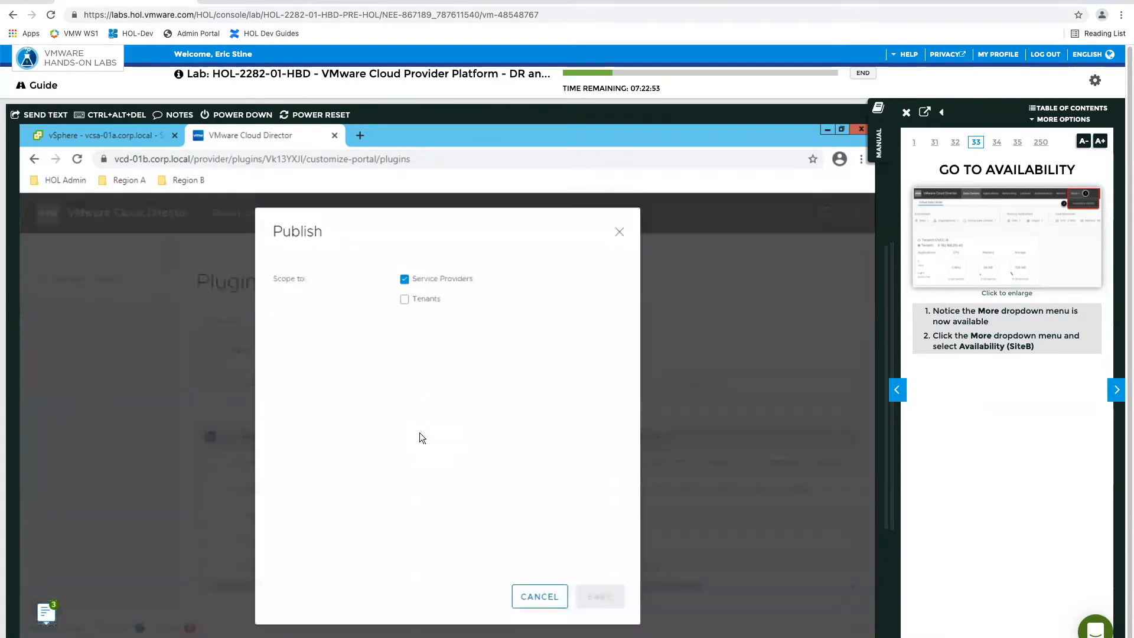
{"action": "left_click", "coordinate": [404, 299]}
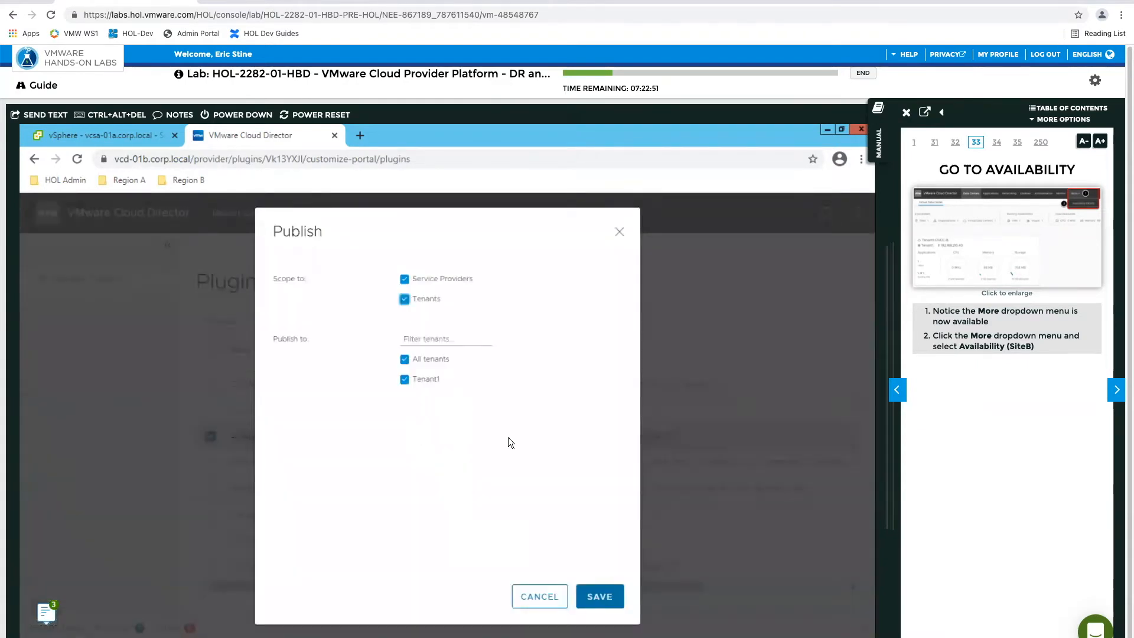
{"action": "left_click", "coordinate": [598, 597]}
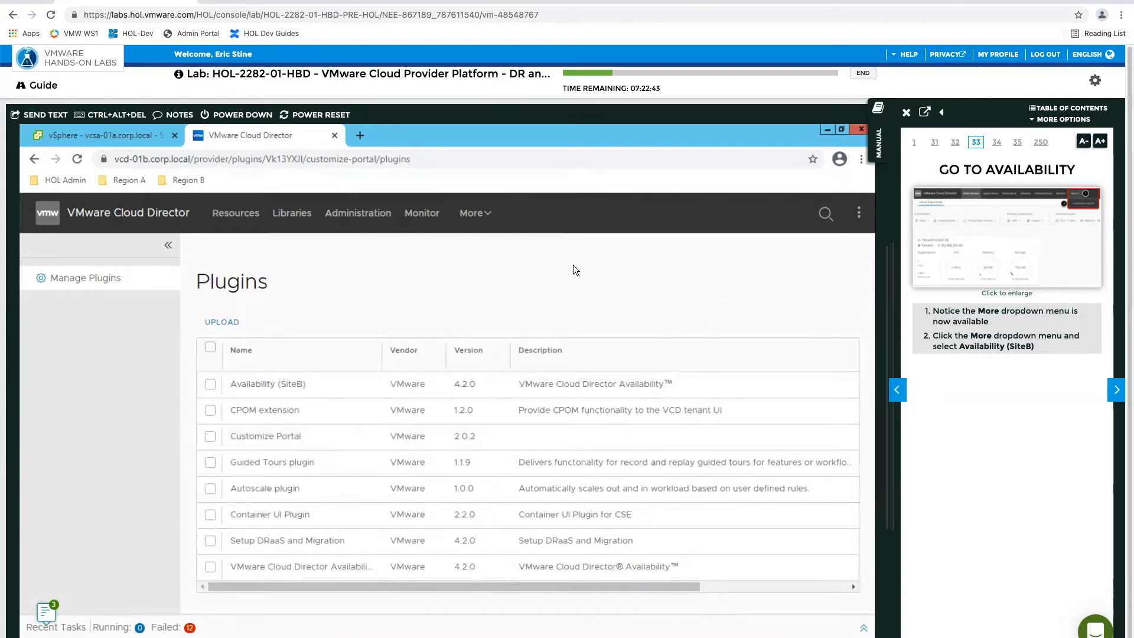
Step: Log the administrator out of the provider portal and sign back in to VCD SiteB - Tenant1 from the Region B bookmarks
{"action": "left_click", "coordinate": [860, 212]}
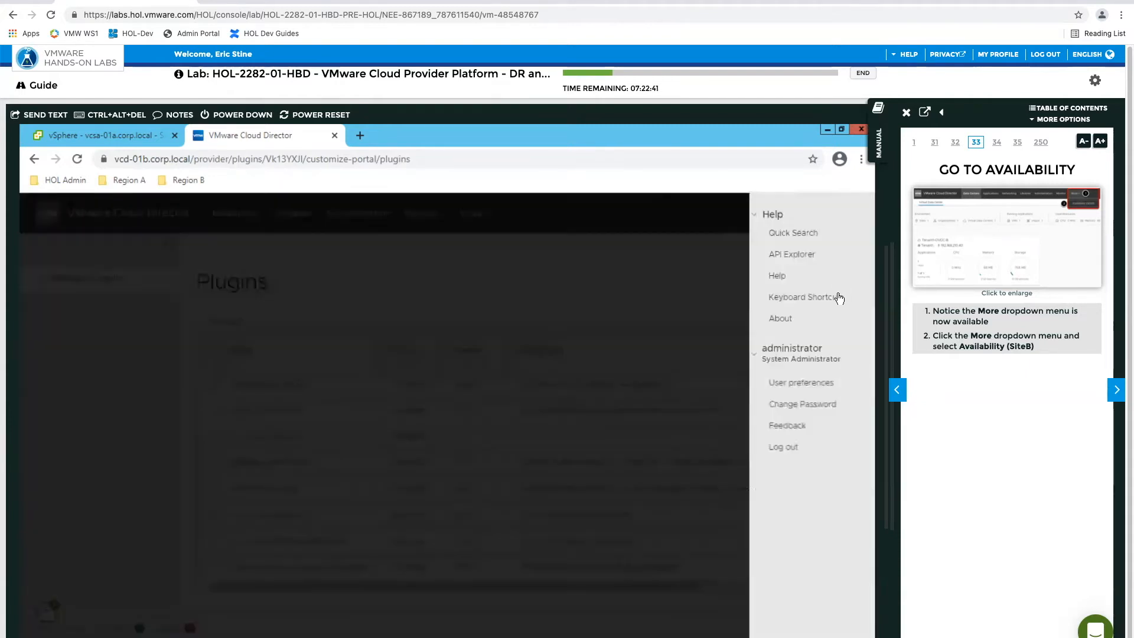
{"action": "left_click", "coordinate": [717, 446]}
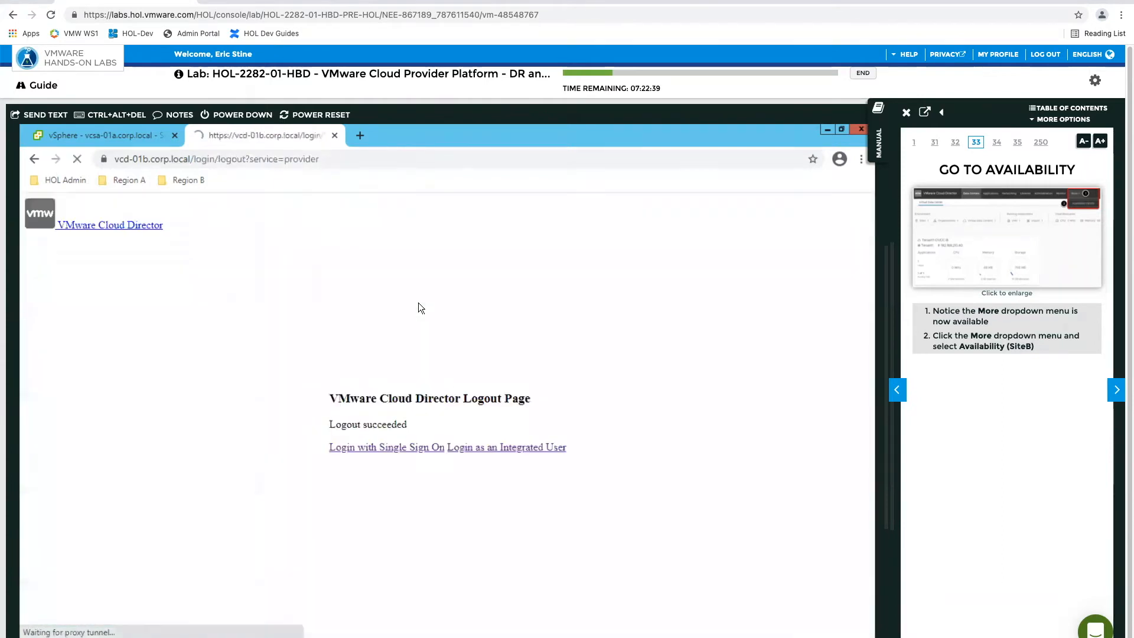
{"action": "left_click", "coordinate": [190, 180]}
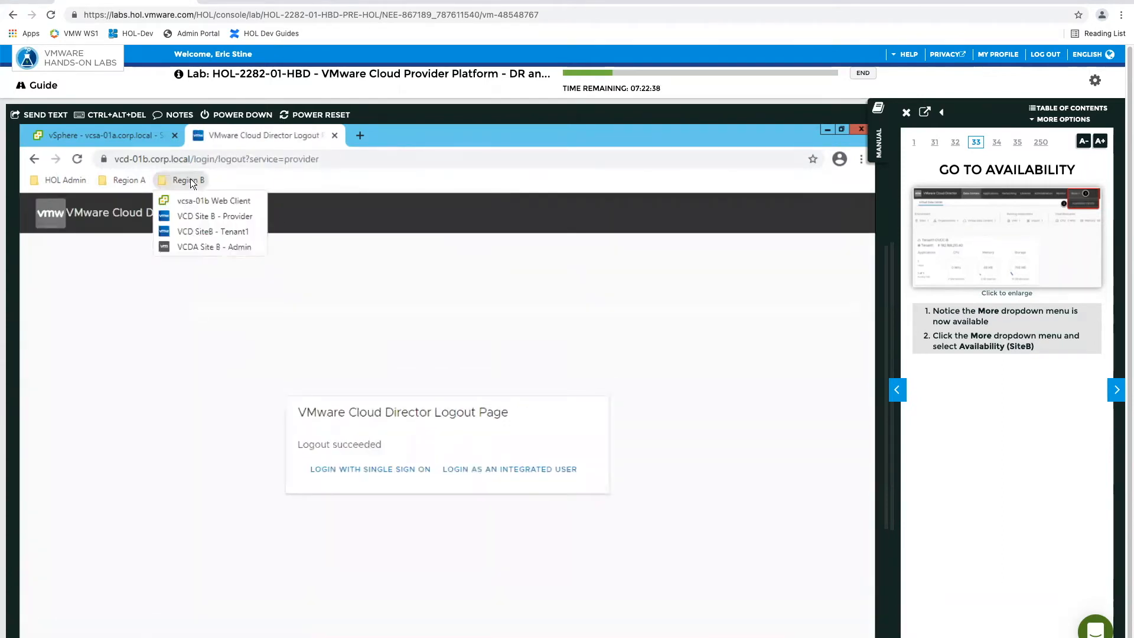
{"action": "left_click", "coordinate": [193, 230]}
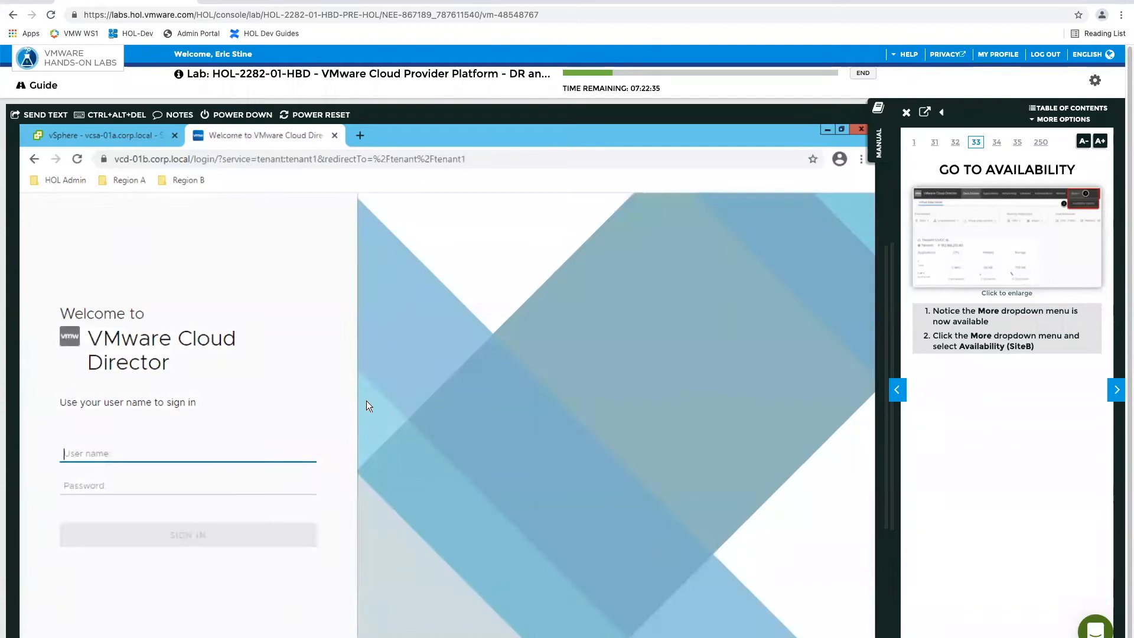
{"action": "left_click", "coordinate": [212, 523]}
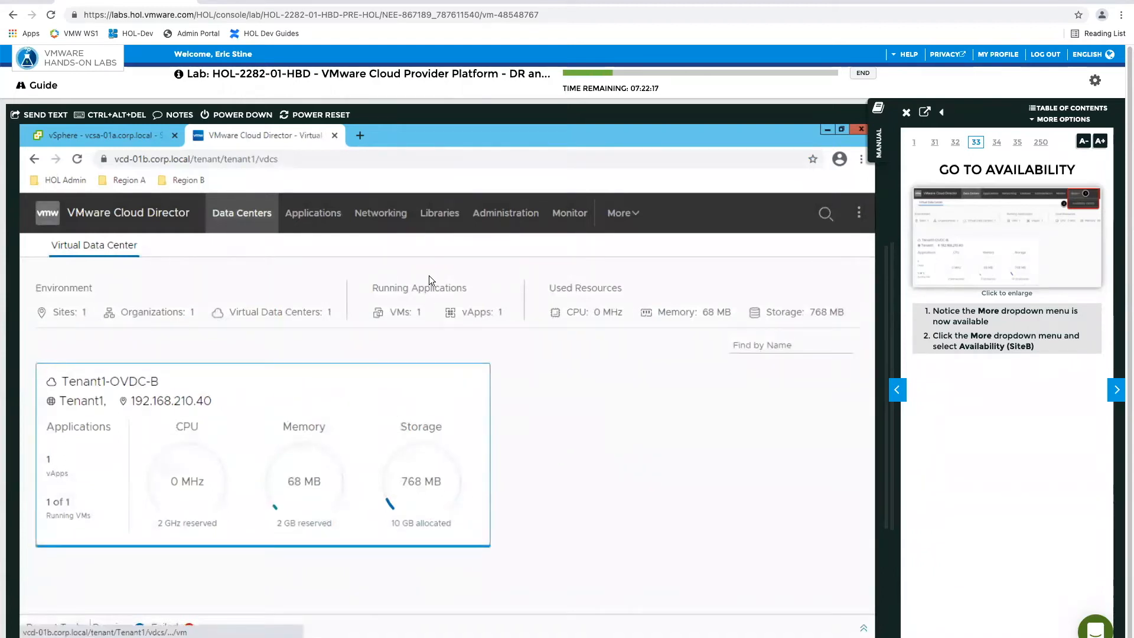
Step: Look through the Setup DR and Migration page in the Tenant1 portal
{"action": "left_click", "coordinate": [623, 216]}
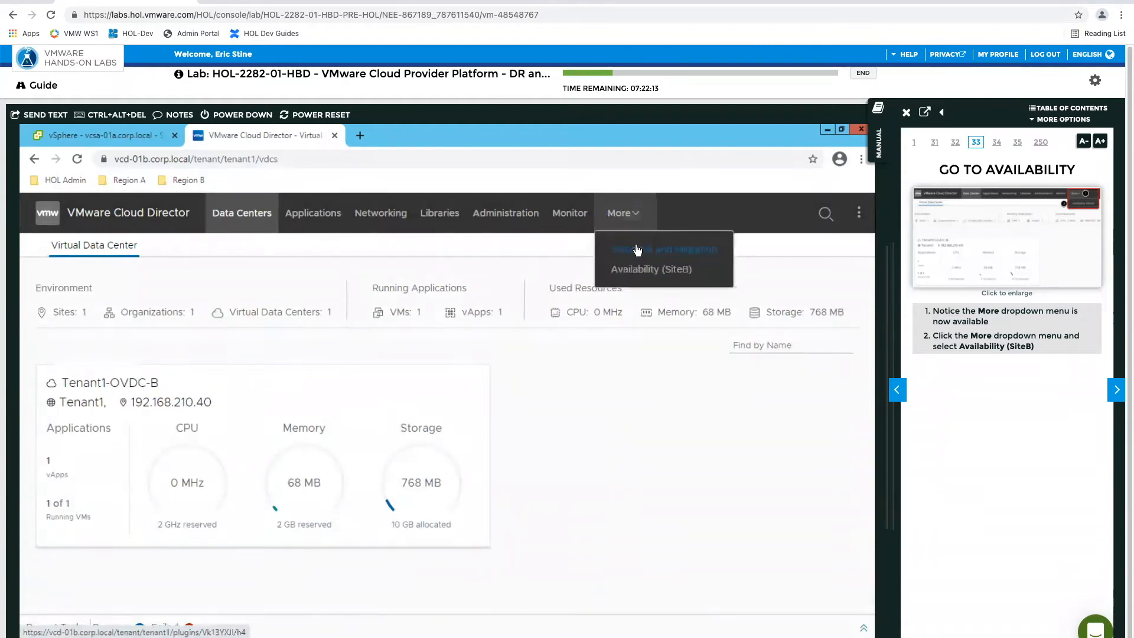
{"action": "left_click", "coordinate": [638, 251]}
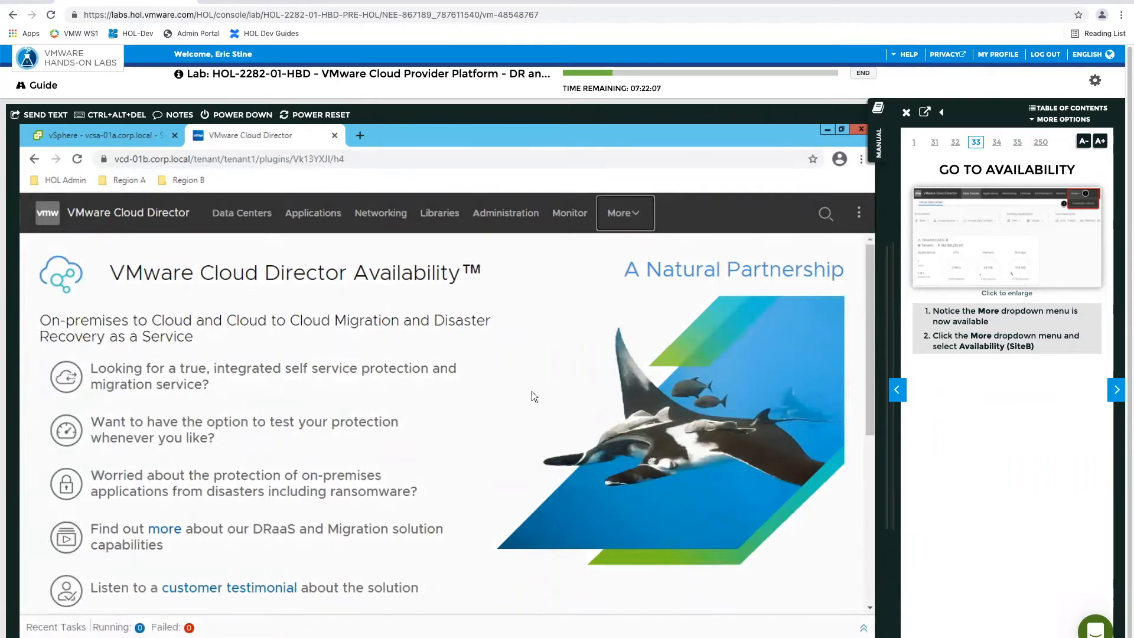
{"action": "scroll", "coordinate": [531, 391], "scroll_direction": "down", "scroll_amount": 3}
{"action": "scroll", "coordinate": [532, 391], "scroll_direction": "up", "scroll_amount": 2}
{"action": "scroll", "coordinate": [532, 391], "scroll_direction": "up", "scroll_amount": 1}
Step: Open Availability (SiteB) and copy the SiteB service endpoint URL from Peer Sites, following the manual's Retrieve Service Endpoint Address page
{"action": "left_click", "coordinate": [635, 226]}
{"action": "left_click", "coordinate": [621, 273]}
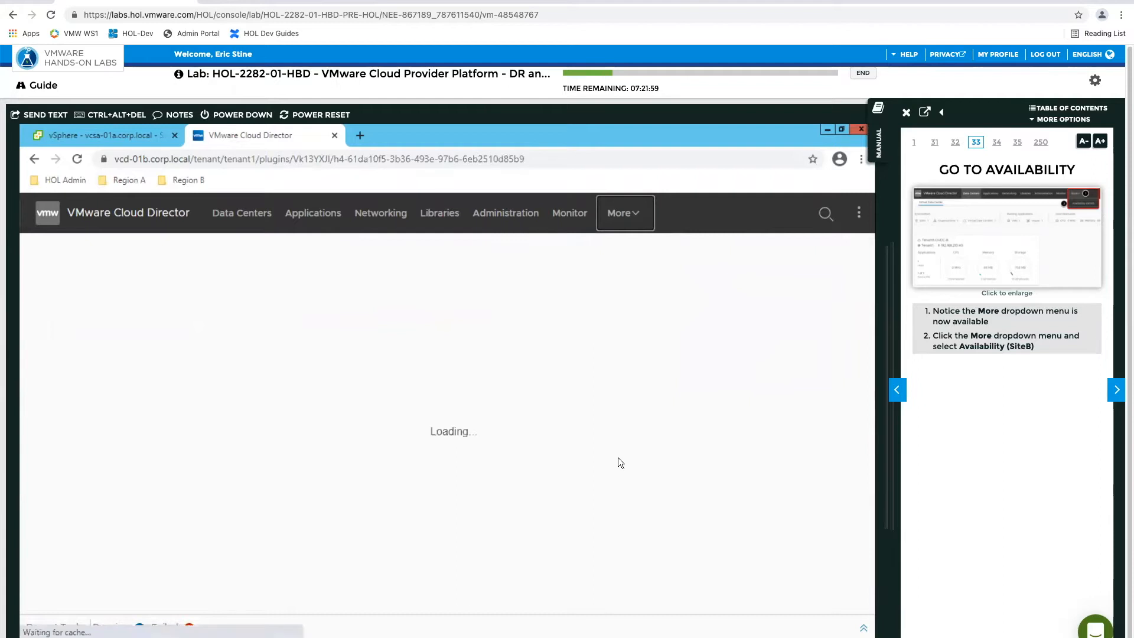
{"action": "left_click", "coordinate": [1115, 391]}
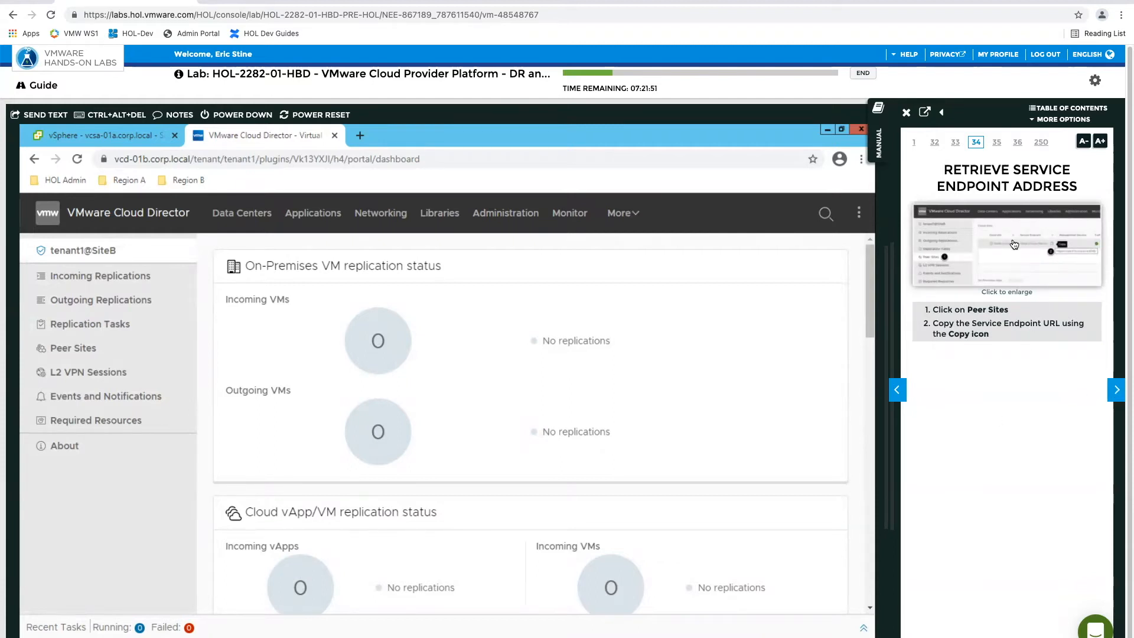
{"action": "left_click", "coordinate": [72, 349]}
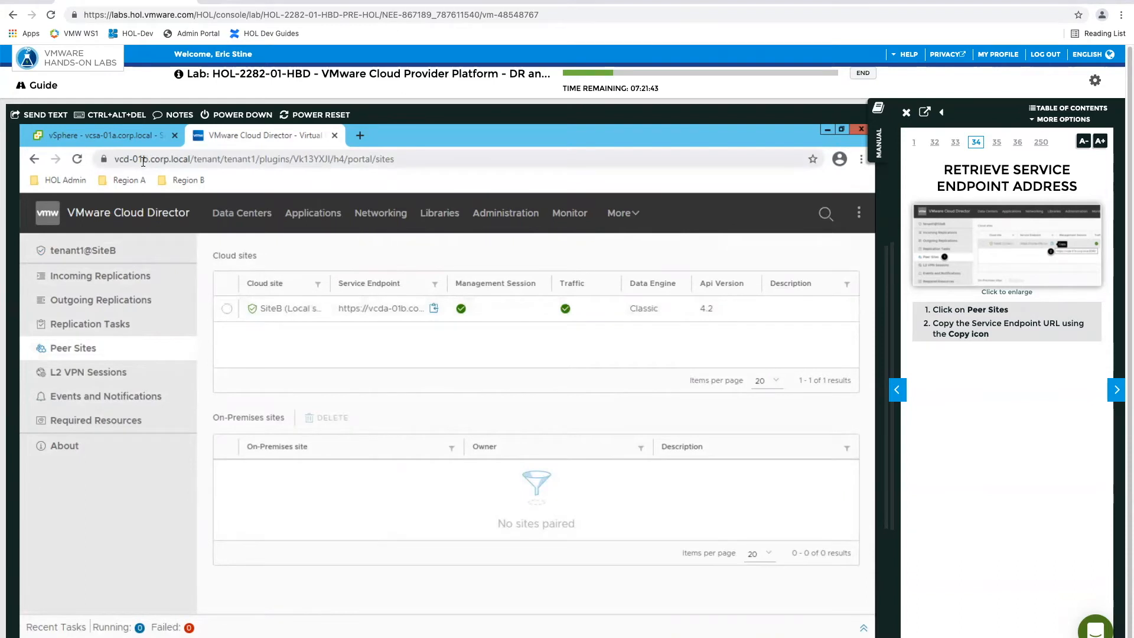
{"action": "left_click", "coordinate": [434, 308]}
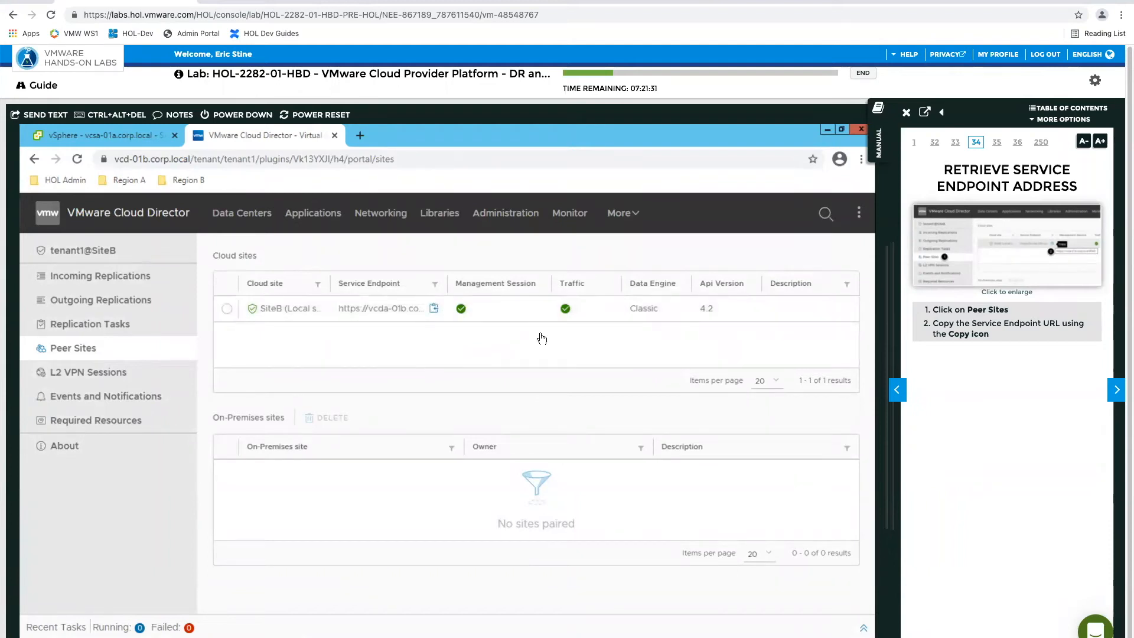
Step: Advance the manual to Switch to On-Prem Site and open Cloud Provider DR and Migration in the vcsa-01a vSphere Client
{"action": "left_click", "coordinate": [1116, 389]}
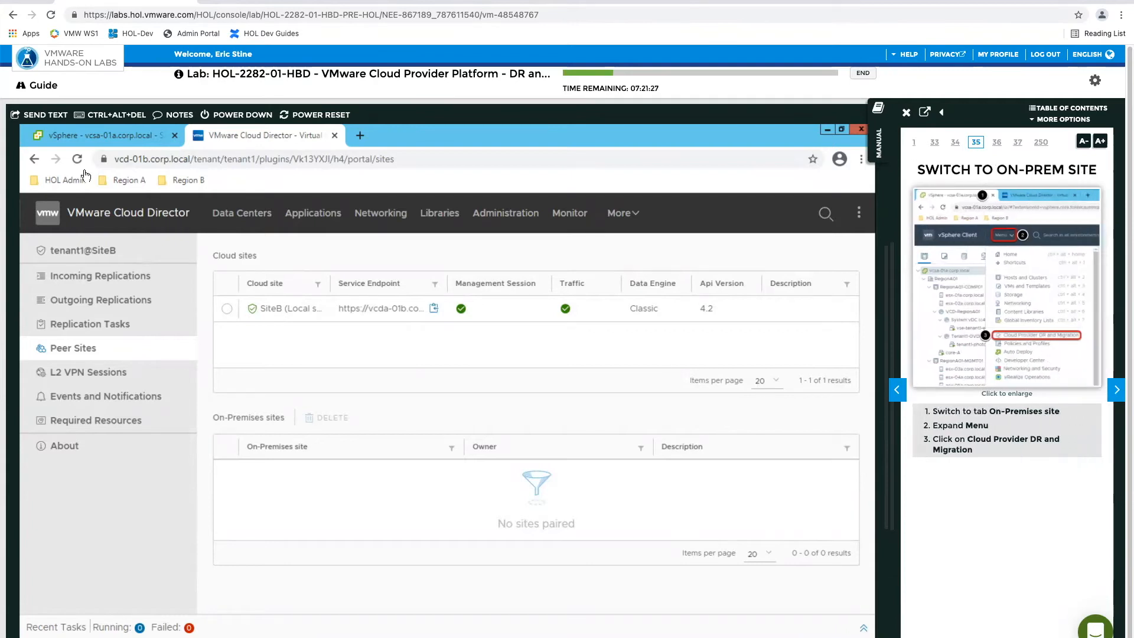
{"action": "left_click", "coordinate": [98, 137]}
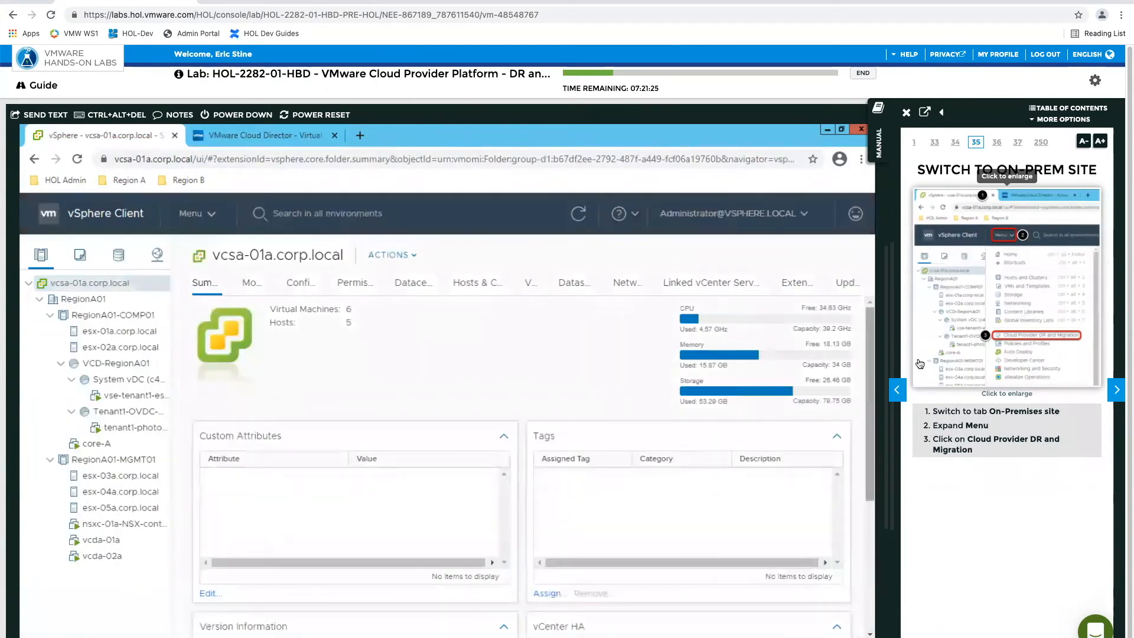
{"action": "left_click", "coordinate": [217, 215]}
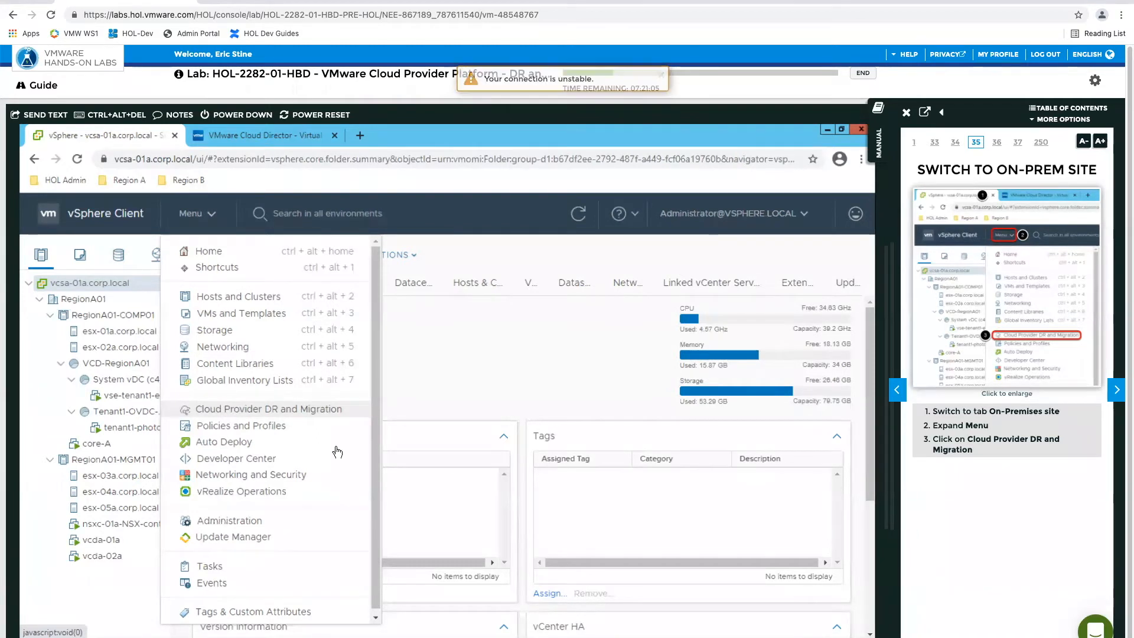
{"action": "left_click", "coordinate": [226, 408]}
Step: Advance the manual to Configure Pairing from On-Premises to Cloud and start a new pairing with the cloud provider
{"action": "left_click", "coordinate": [1117, 390]}
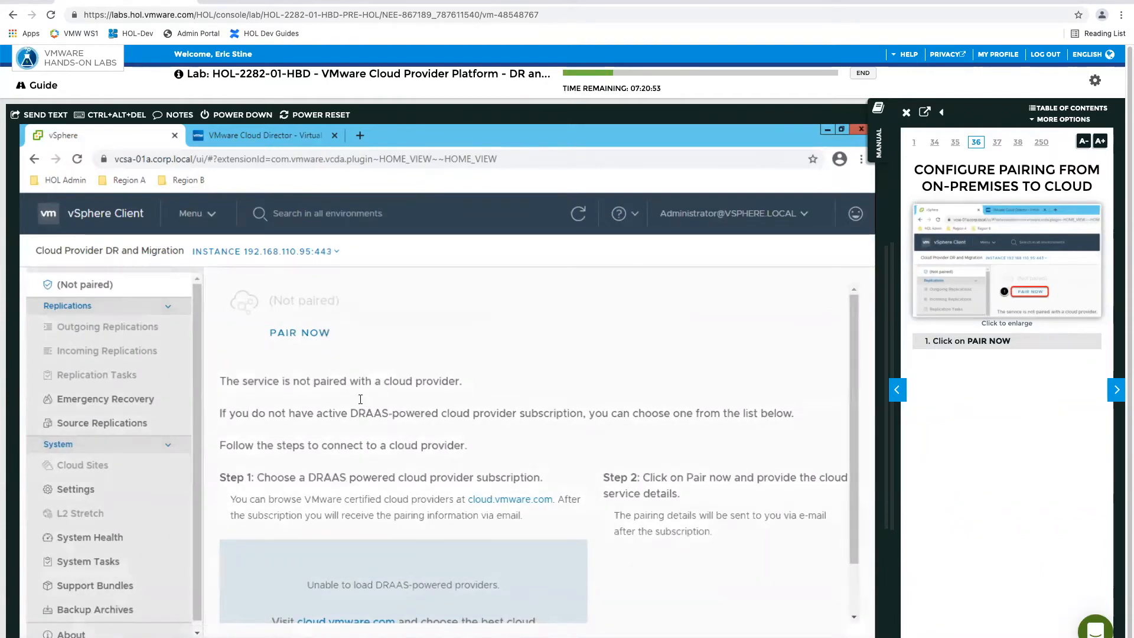
{"action": "scroll", "coordinate": [349, 408], "scroll_direction": "down", "scroll_amount": 1}
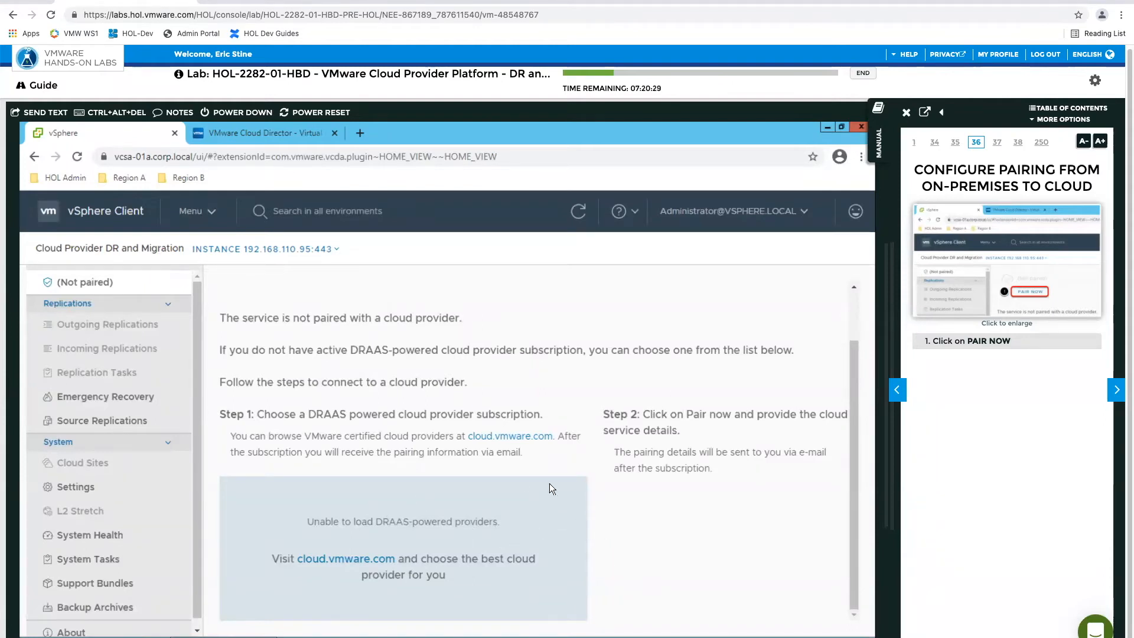
{"action": "scroll", "coordinate": [536, 480], "scroll_direction": "up", "scroll_amount": 1}
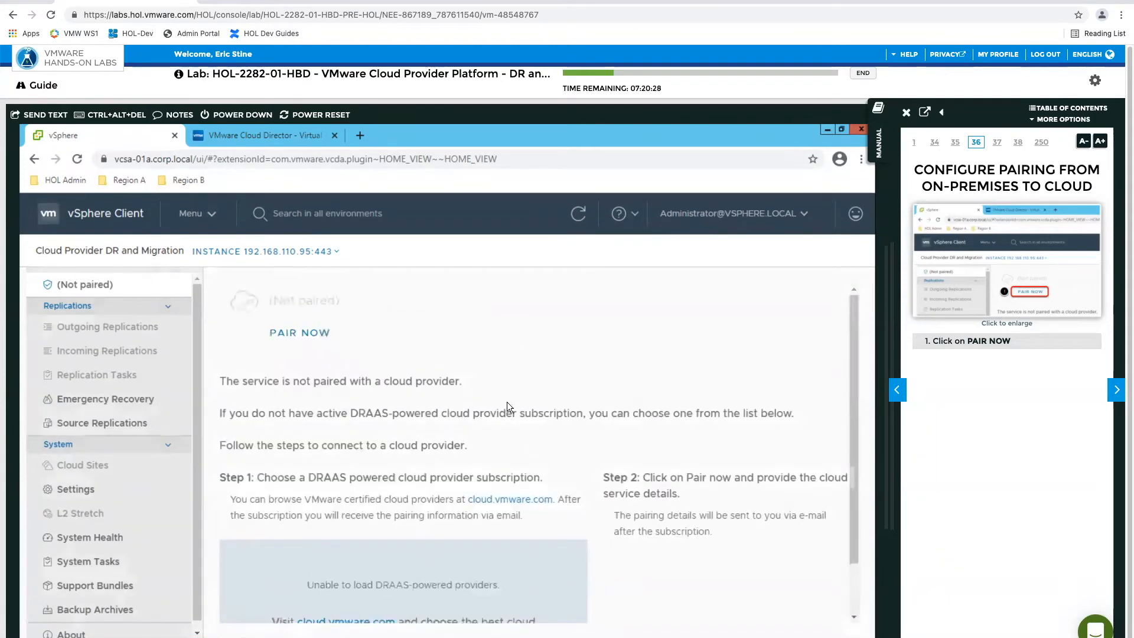
{"action": "left_click", "coordinate": [305, 338]}
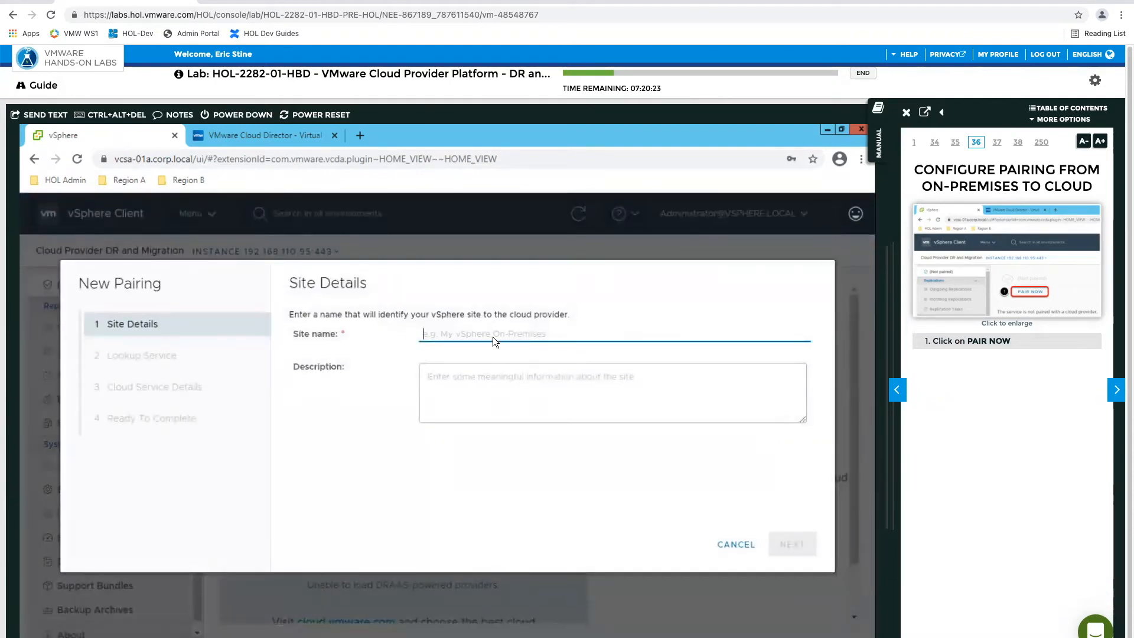
Step: Name the on-premises site vSphere-On-Prem and accept the prefilled lookup service details, following the manual's matching pages
{"action": "left_click", "coordinate": [1117, 389]}
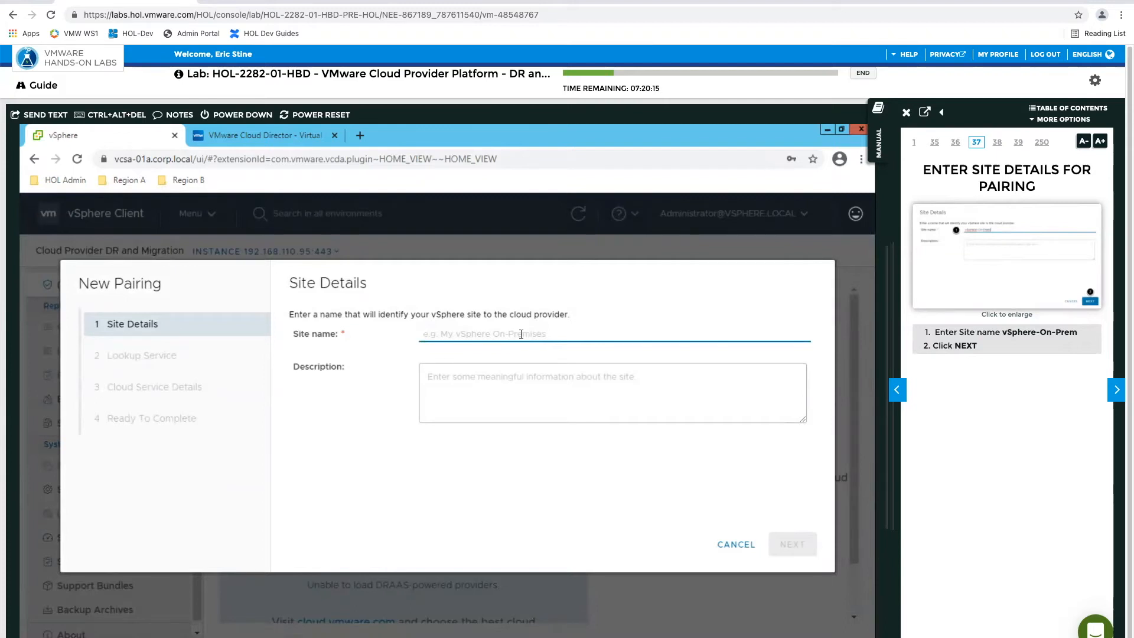
{"action": "type", "text": "vS"}
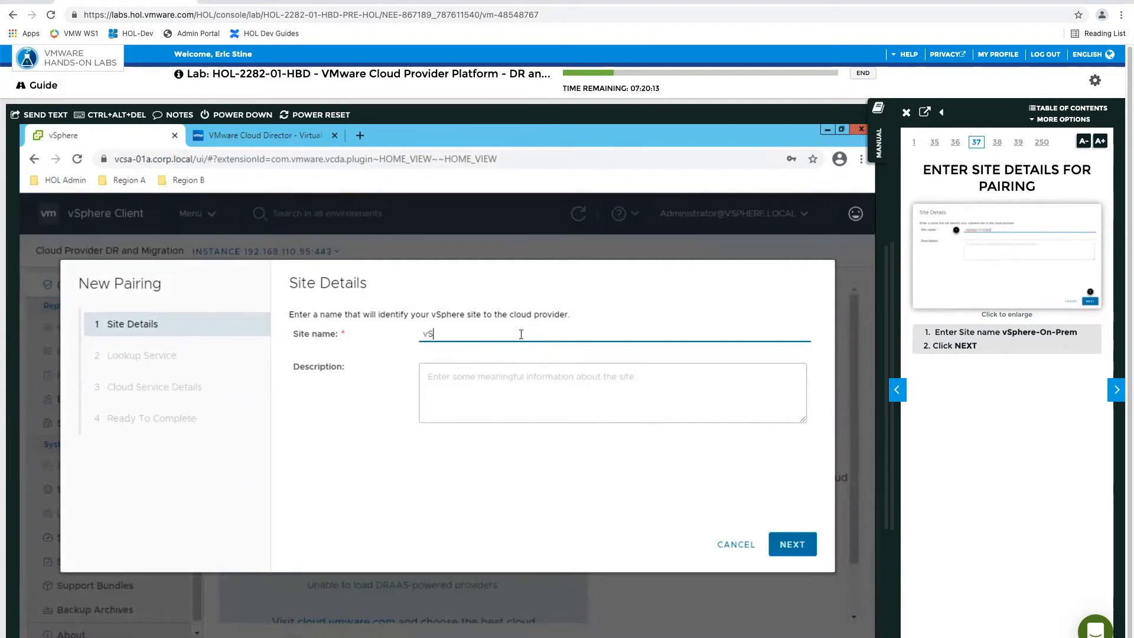
{"action": "type", "text": "phere-On-Prem"}
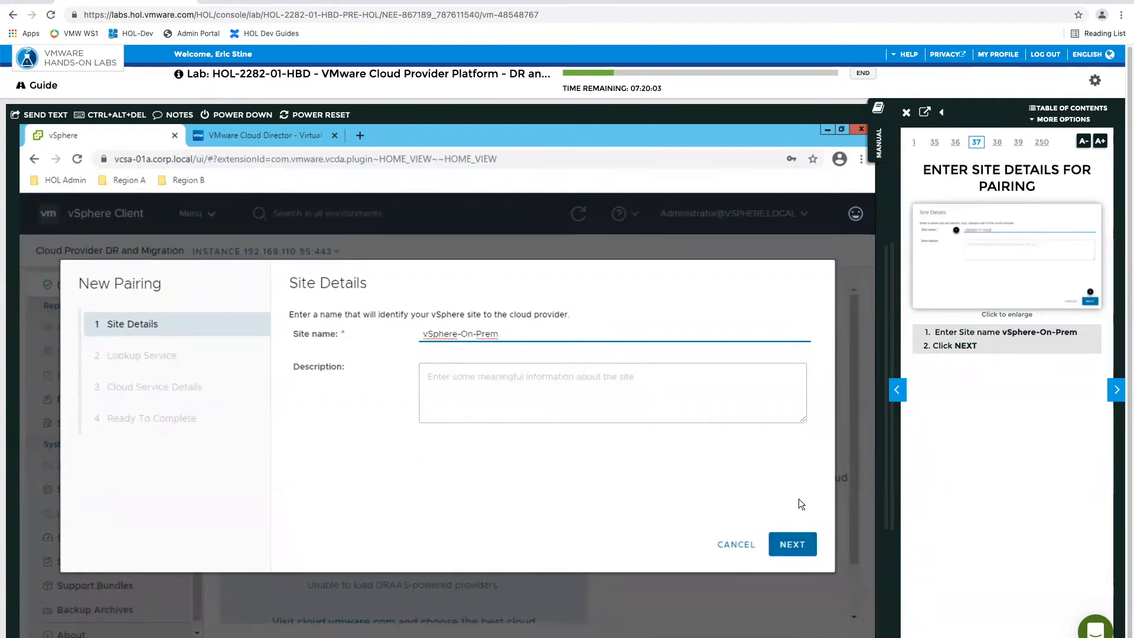
{"action": "left_click", "coordinate": [789, 542]}
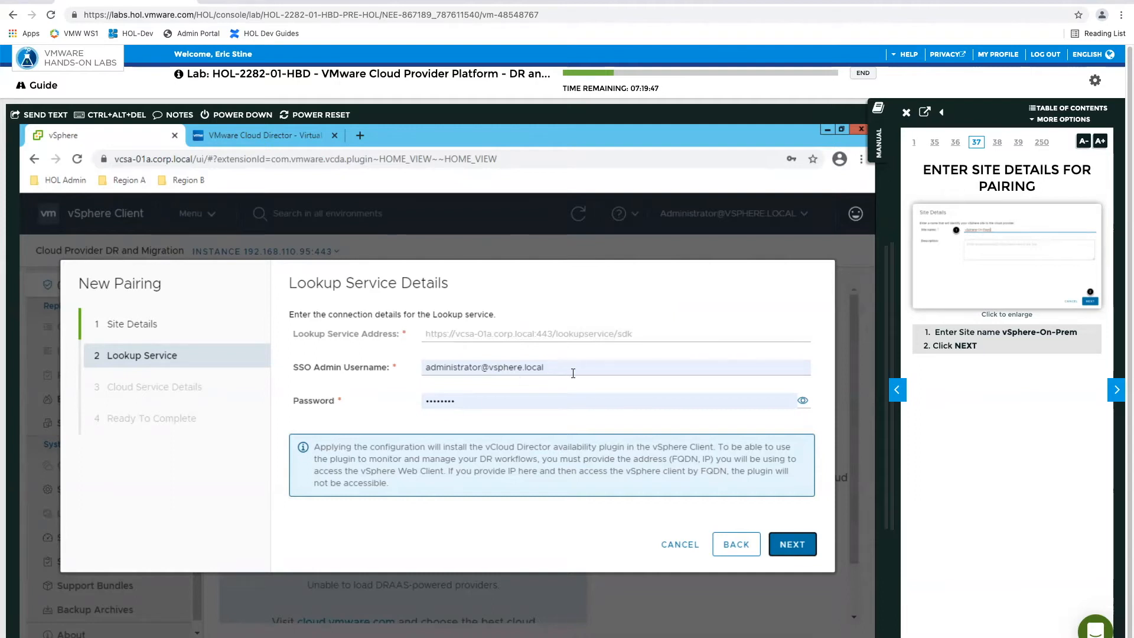
{"action": "left_click", "coordinate": [1115, 390]}
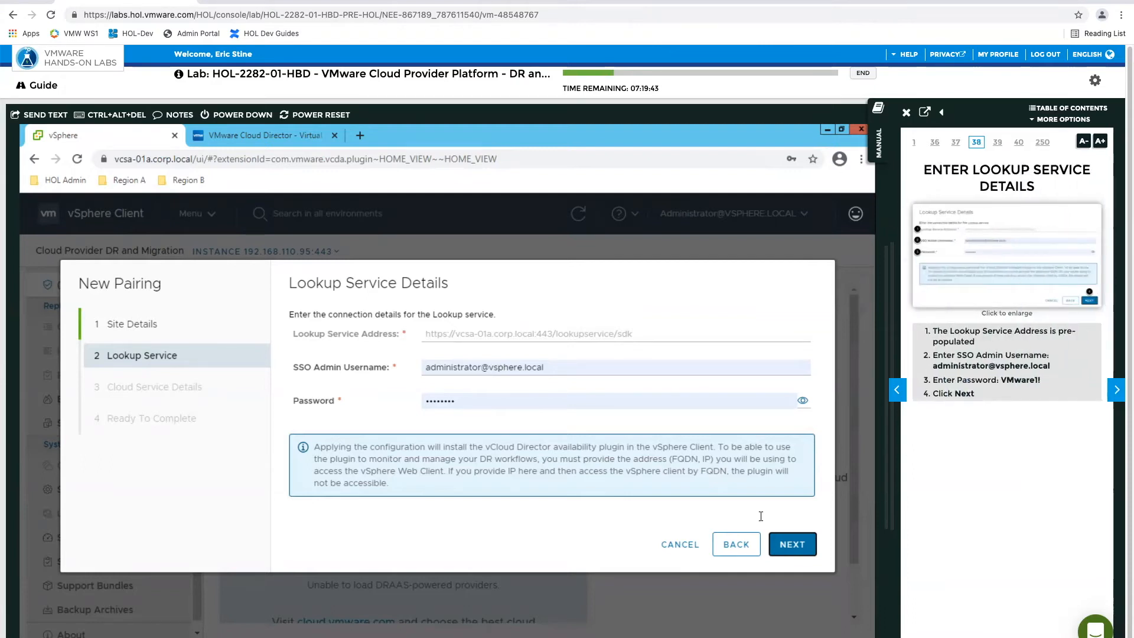
{"action": "left_click", "coordinate": [795, 550]}
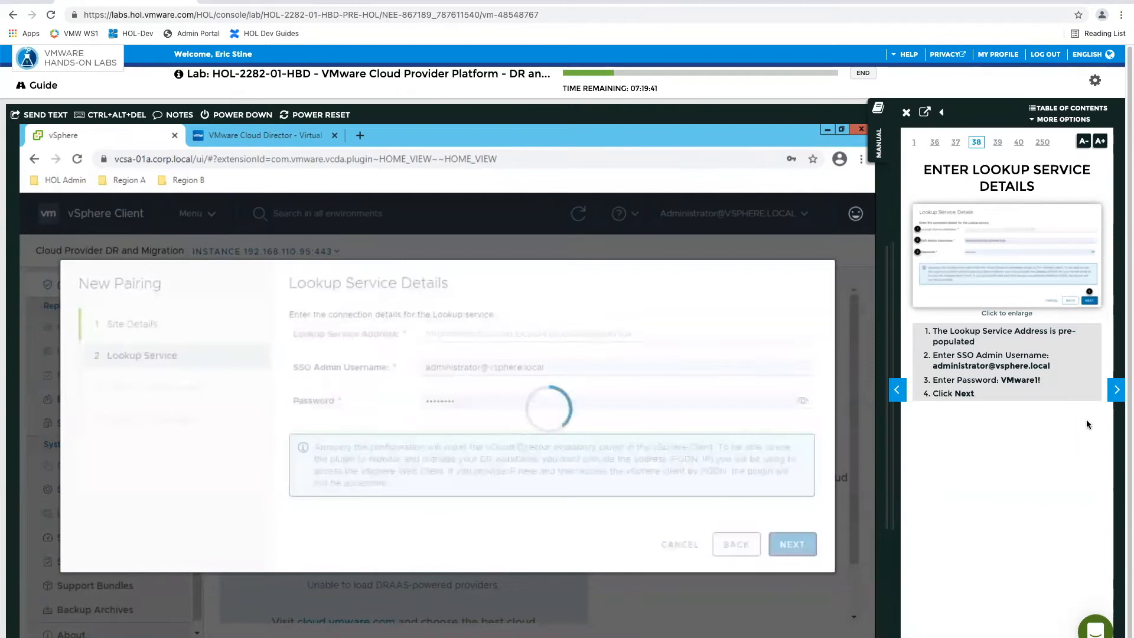
Step: Advance the manual to Enter the Cloud Service Details and paste the copied SiteB URL as the service endpoint address
{"action": "left_click", "coordinate": [1116, 389]}
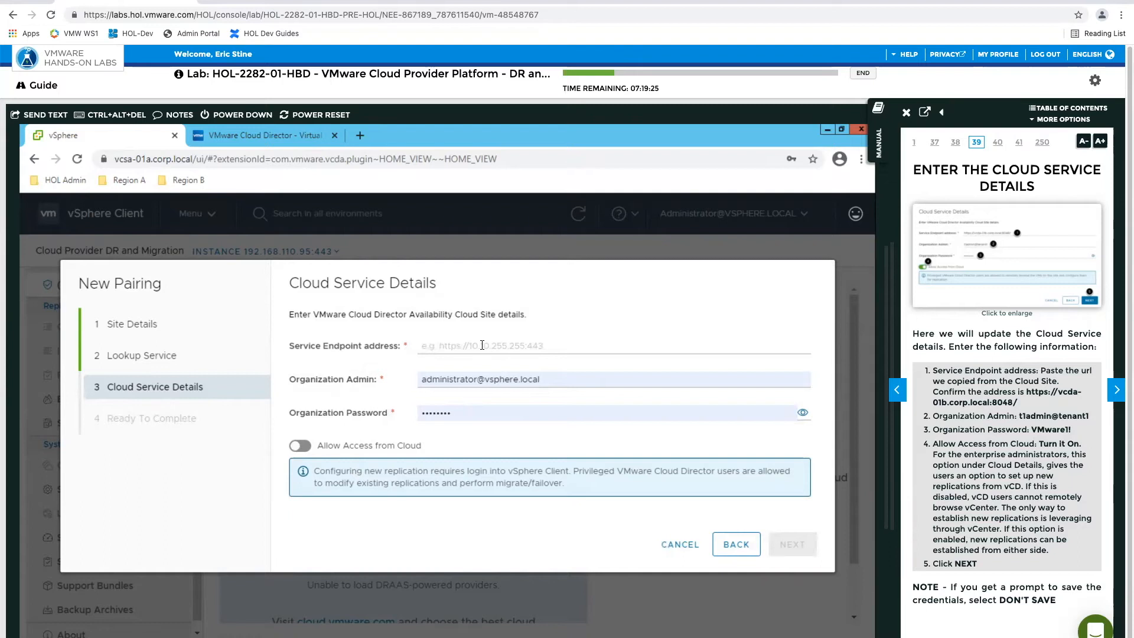
{"action": "right_click", "coordinate": [482, 345]}
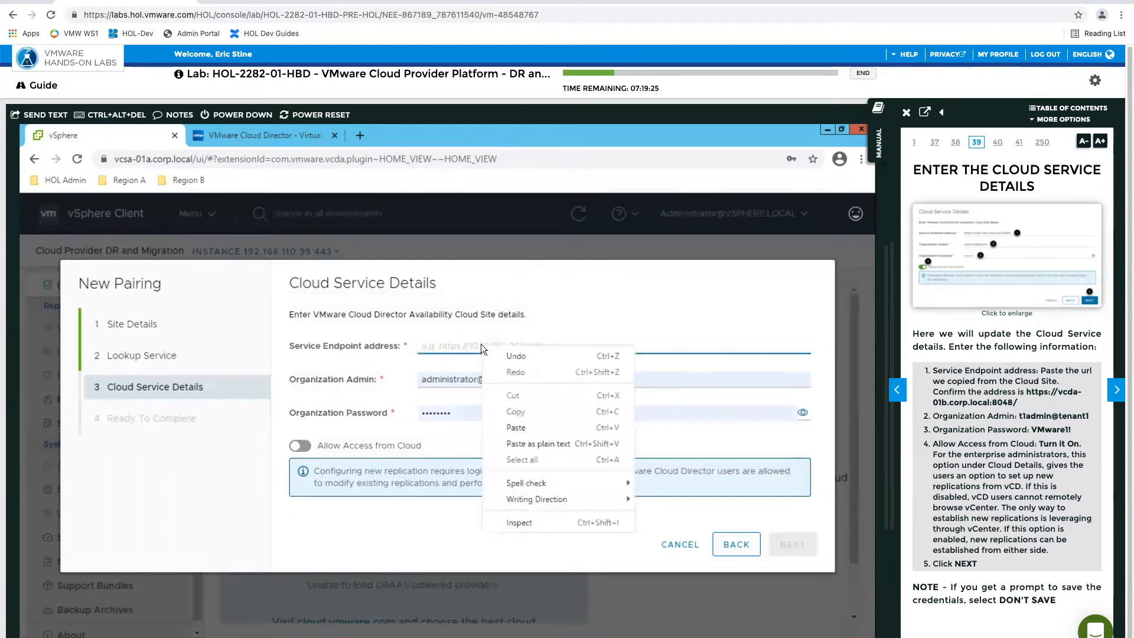
{"action": "left_click", "coordinate": [515, 427]}
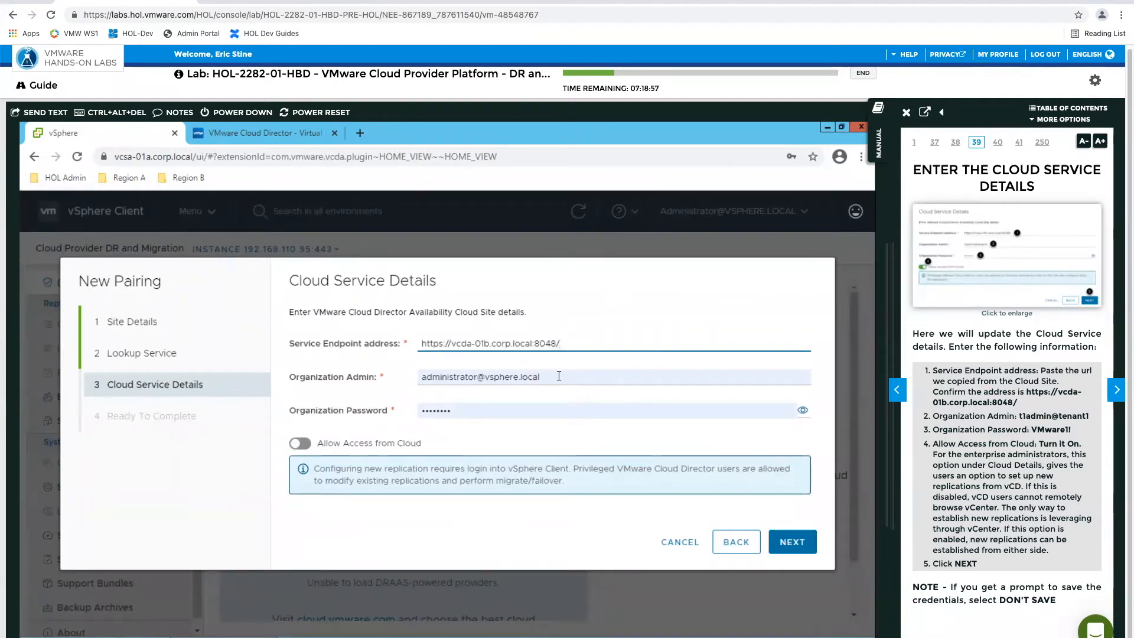
Step: Fill in the Tenant1 organization admin's username and saved organization password, and enable Allow Access from Cloud
{"action": "left_click", "coordinate": [559, 376]}
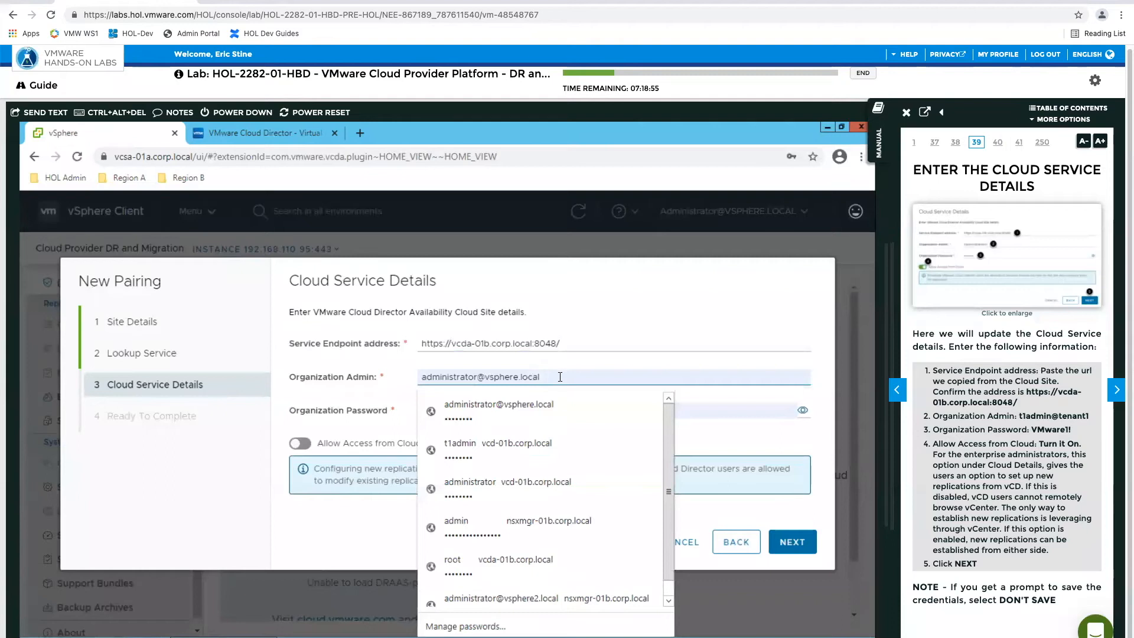
{"action": "left_click", "coordinate": [462, 448]}
{"action": "left_click", "coordinate": [503, 375]}
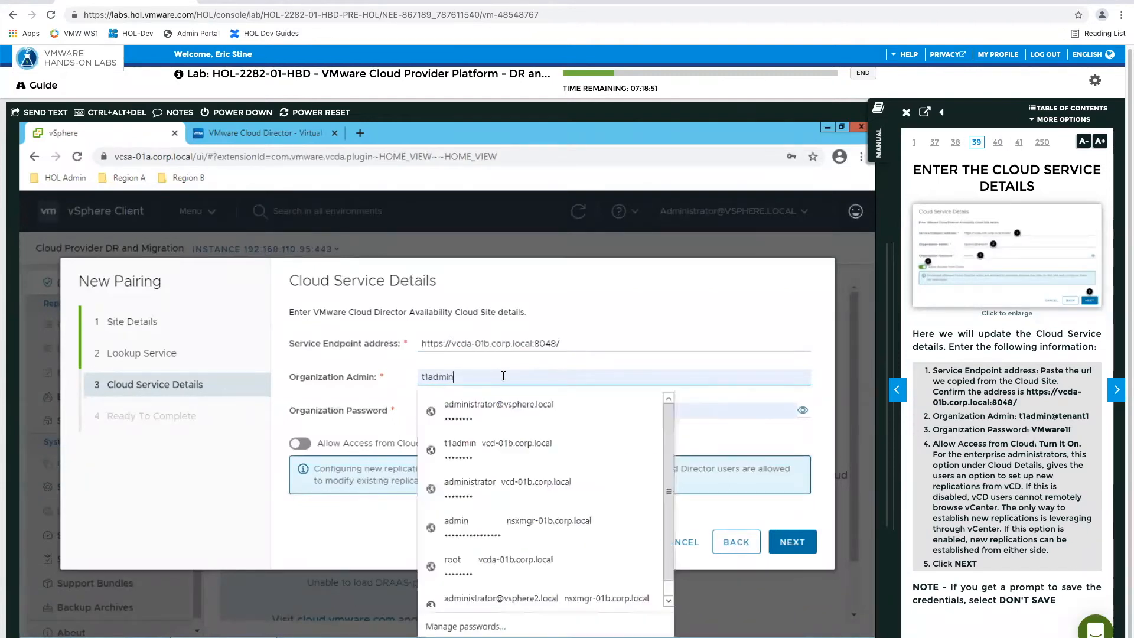
{"action": "type", "text": "@"}
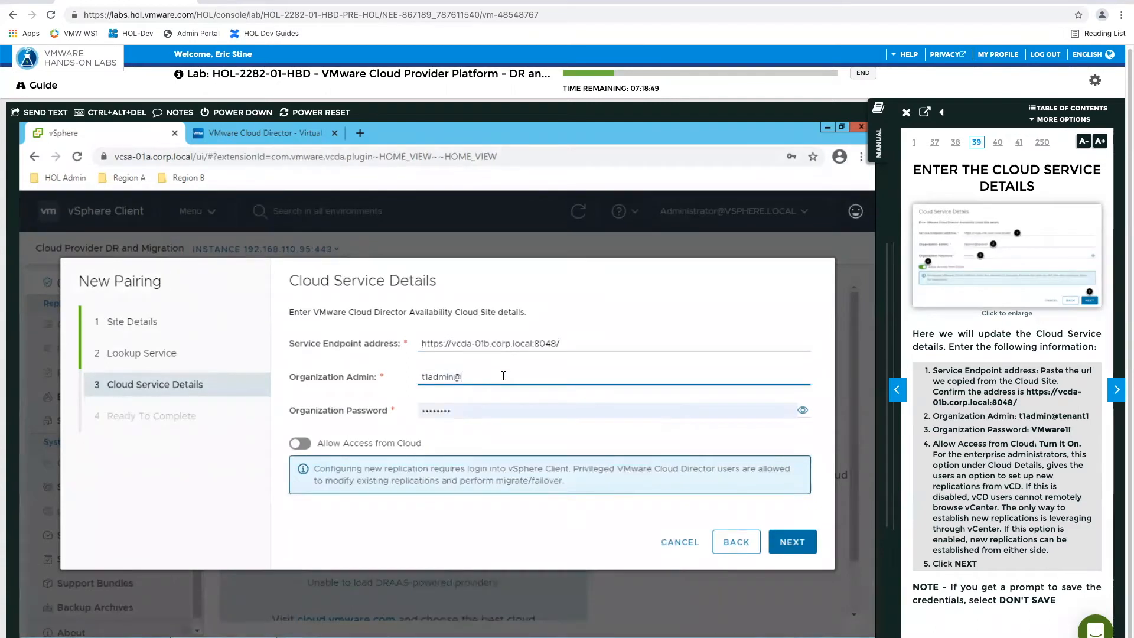
{"action": "type", "text": "tenant1"}
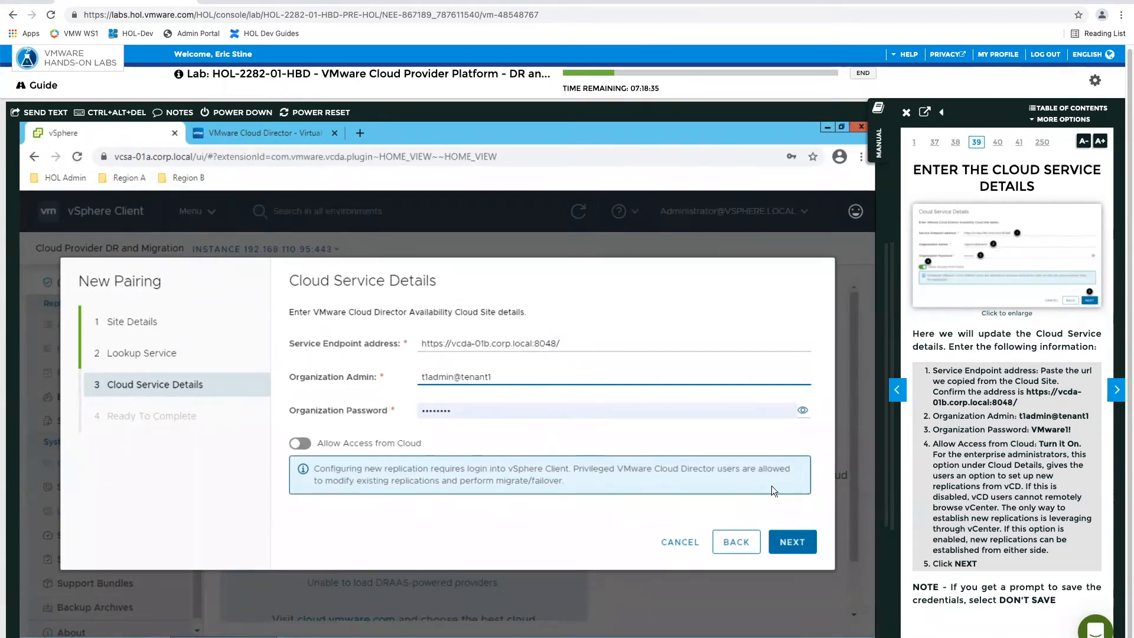
{"action": "left_click", "coordinate": [305, 448]}
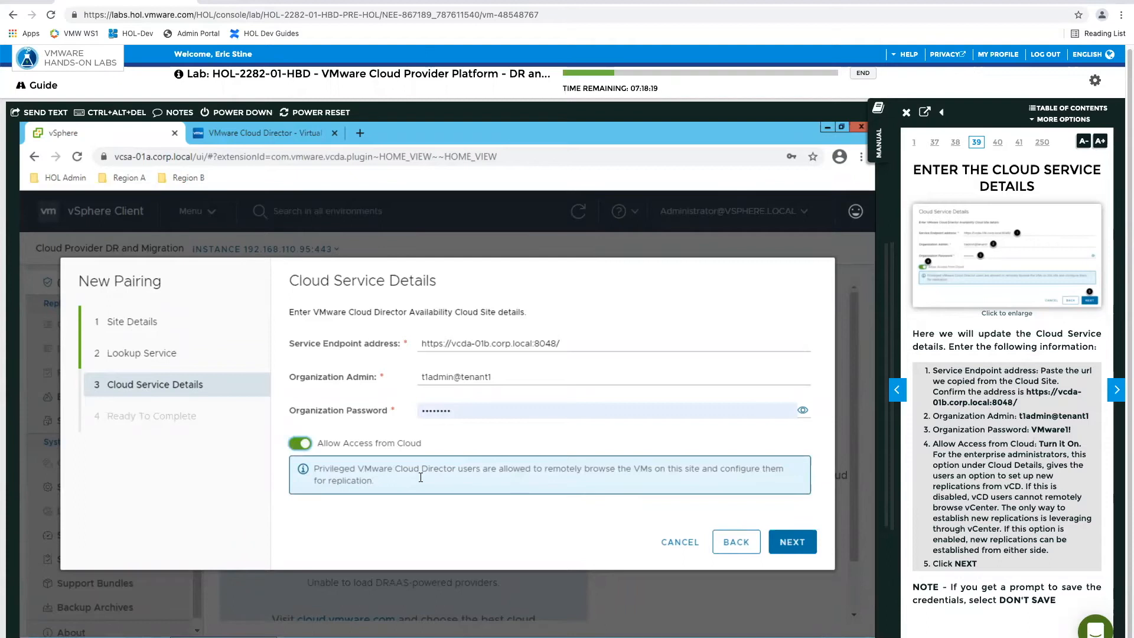
Step: Submit the cloud service details, accept the server certificate, and finish the pairing
{"action": "left_click", "coordinate": [794, 540]}
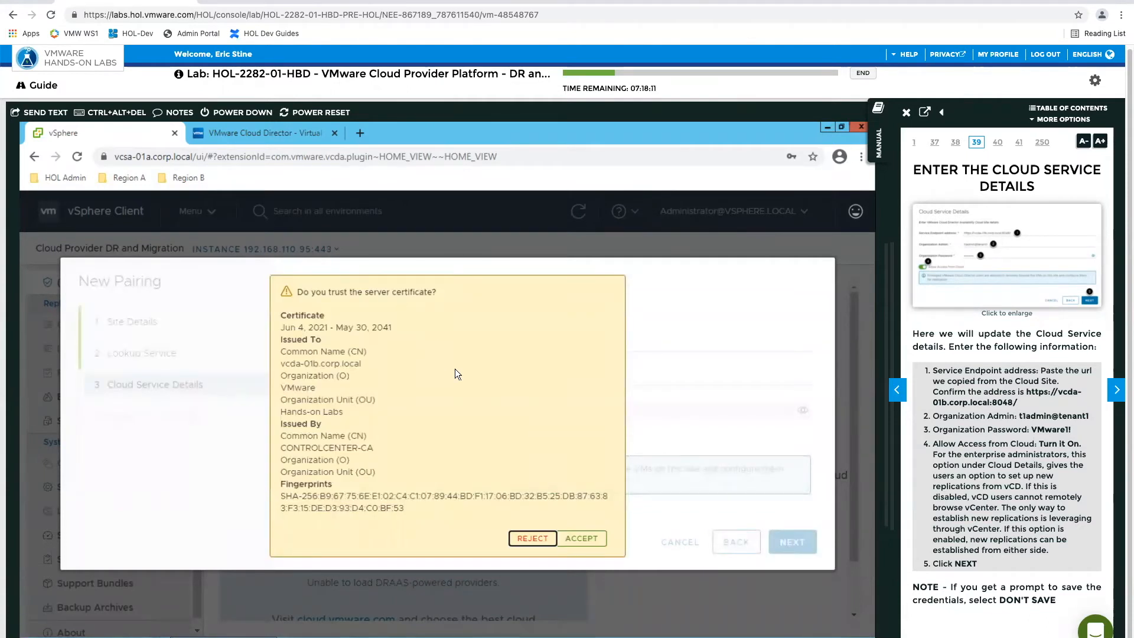
{"action": "left_click", "coordinate": [586, 540]}
{"action": "left_click", "coordinate": [800, 535]}
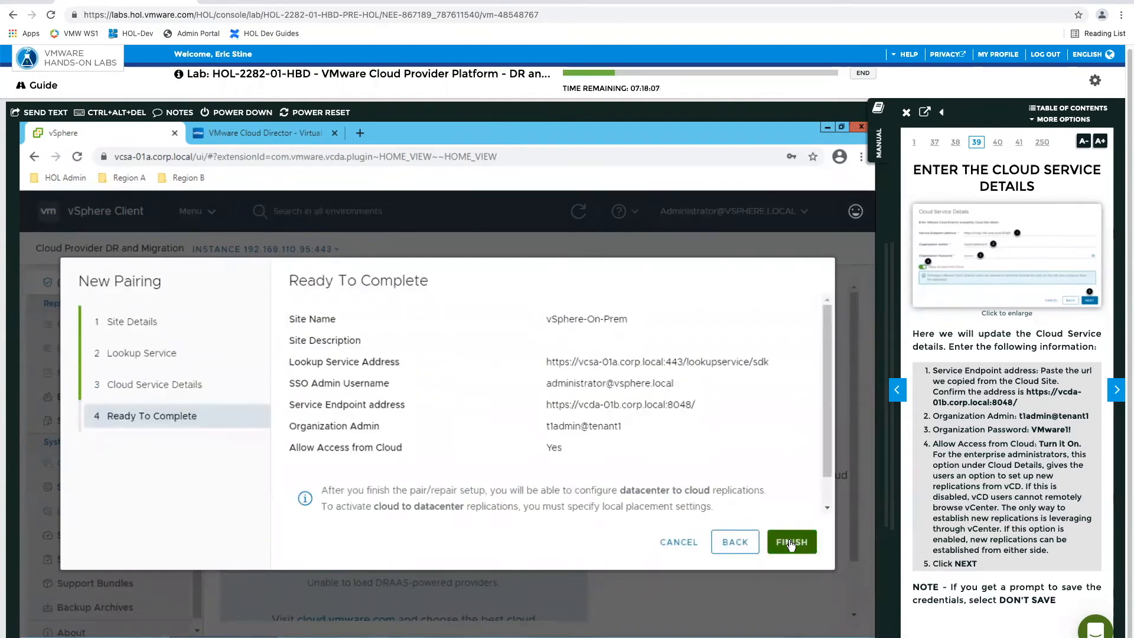
Step: Advance the manual to Ready to Complete the Pairing Between the 2 Sites and examine its enlarged screenshot
{"action": "left_click", "coordinate": [1115, 391]}
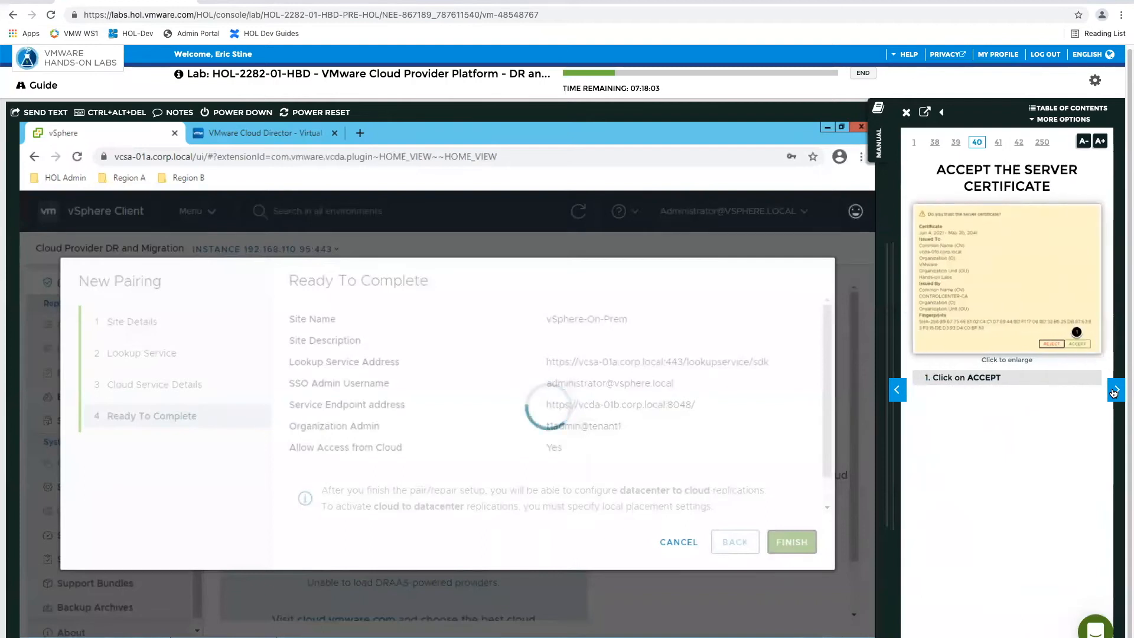
{"action": "left_click", "coordinate": [1114, 391]}
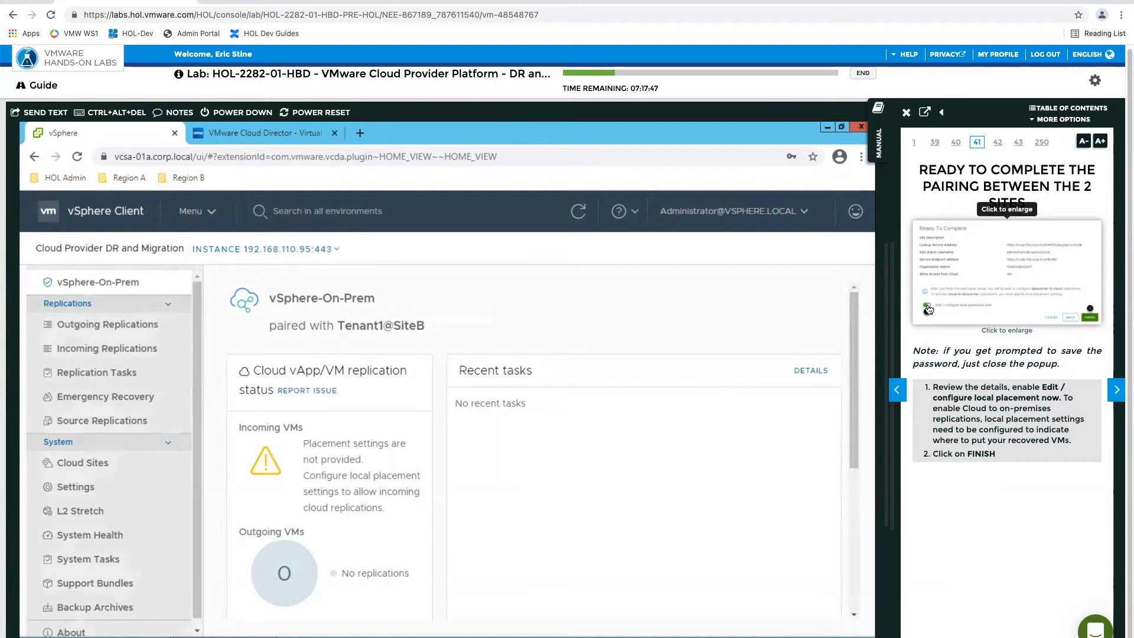
{"action": "left_click", "coordinate": [988, 296]}
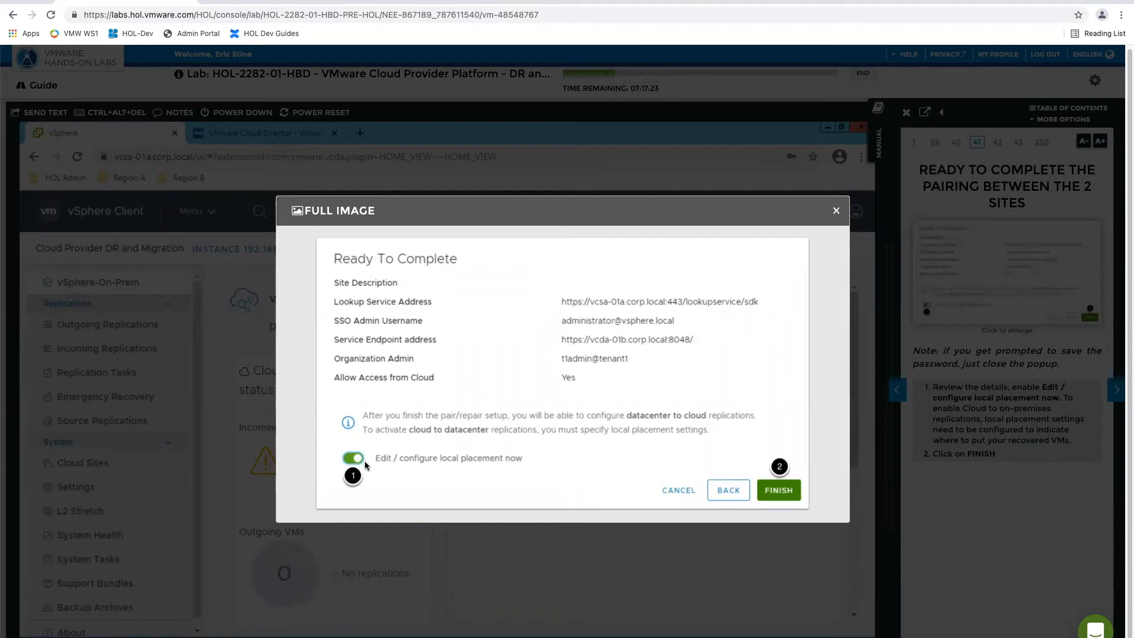
{"action": "left_click", "coordinate": [837, 212]}
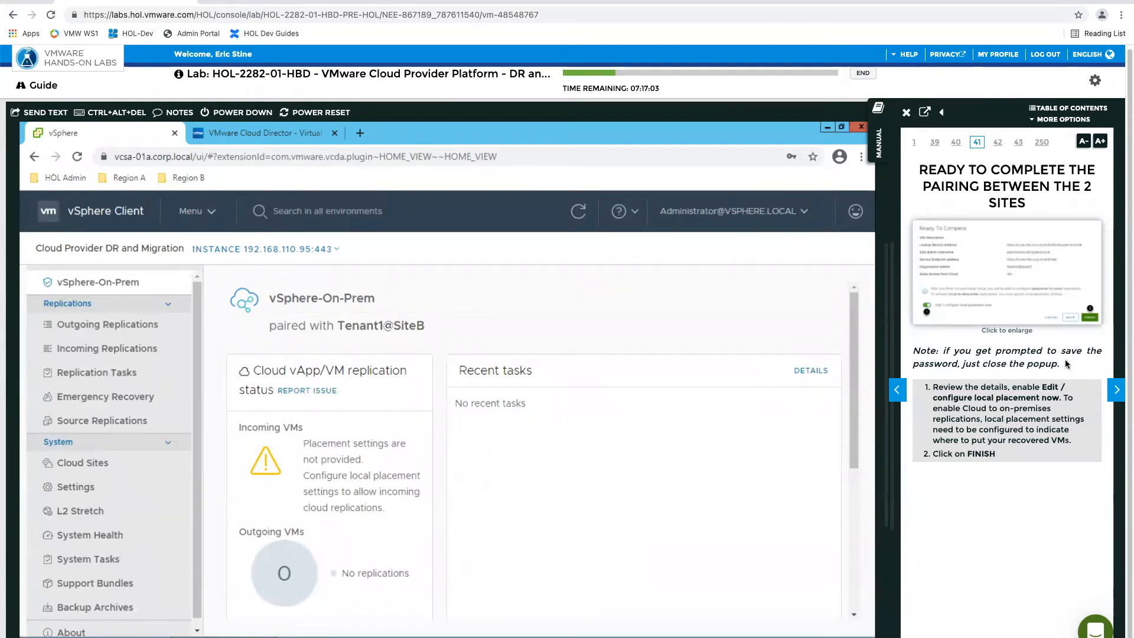
Step: Advance the manual to Configure Placement Settings for Recovered VMs, signing back in to the lab portal, and read the note on accessing the wizard
{"action": "left_click", "coordinate": [1118, 391]}
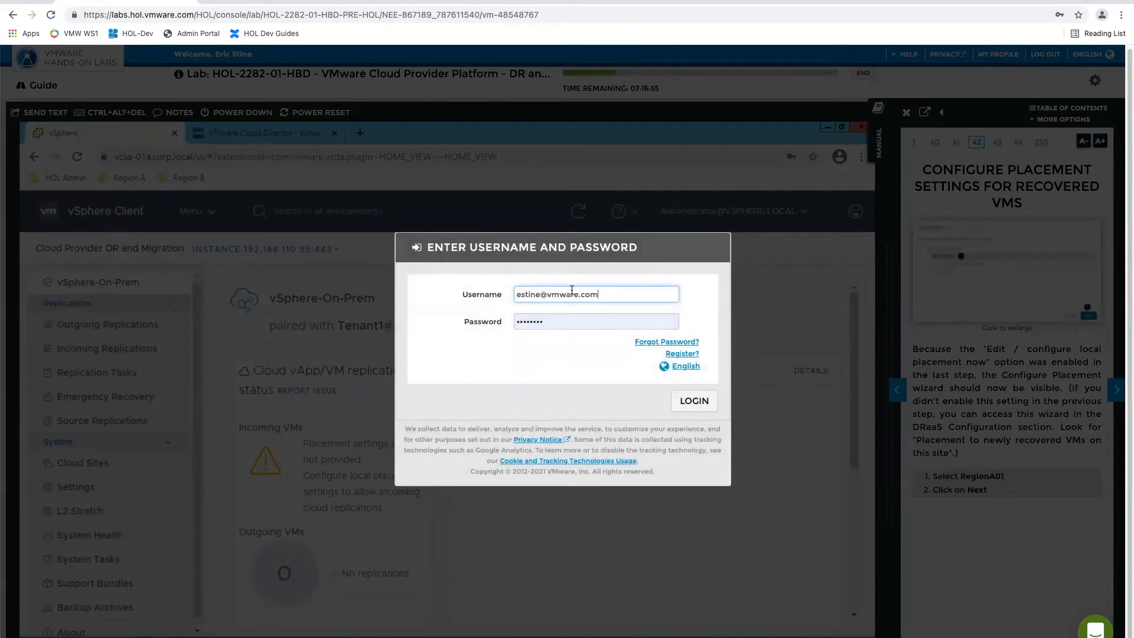
{"action": "left_click", "coordinate": [685, 402]}
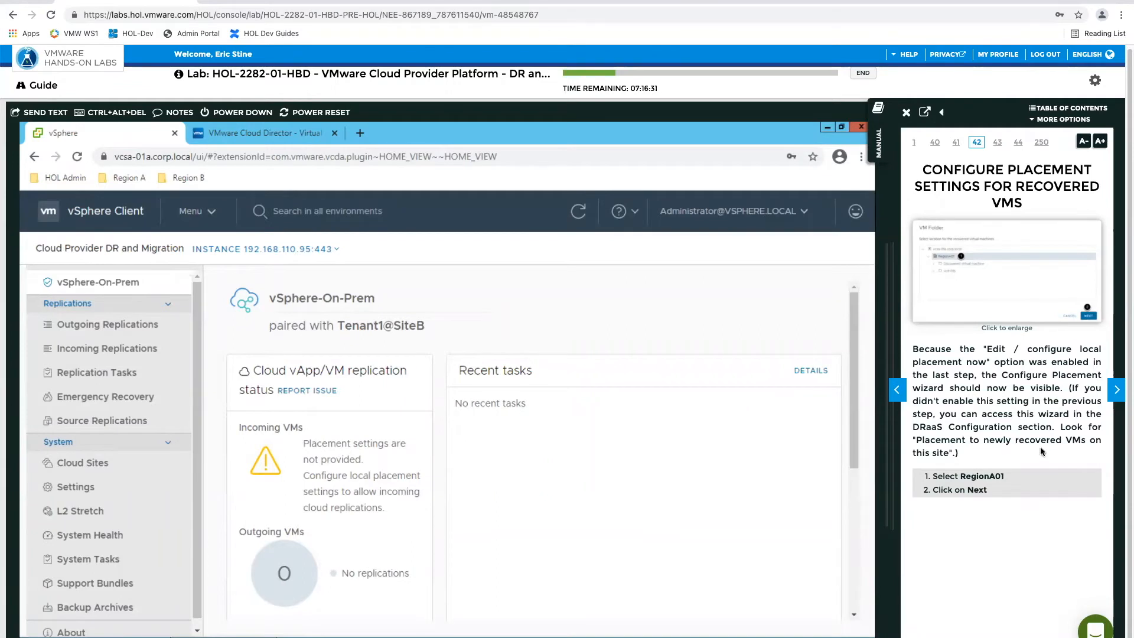
{"action": "left_click", "coordinate": [898, 392]}
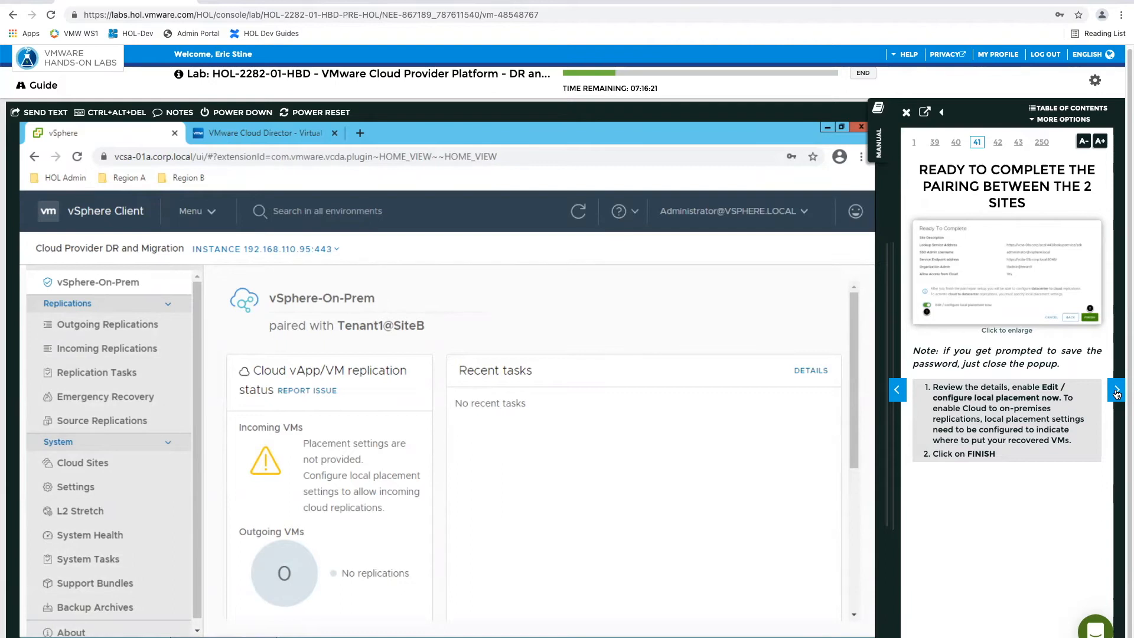
{"action": "left_click", "coordinate": [1117, 394]}
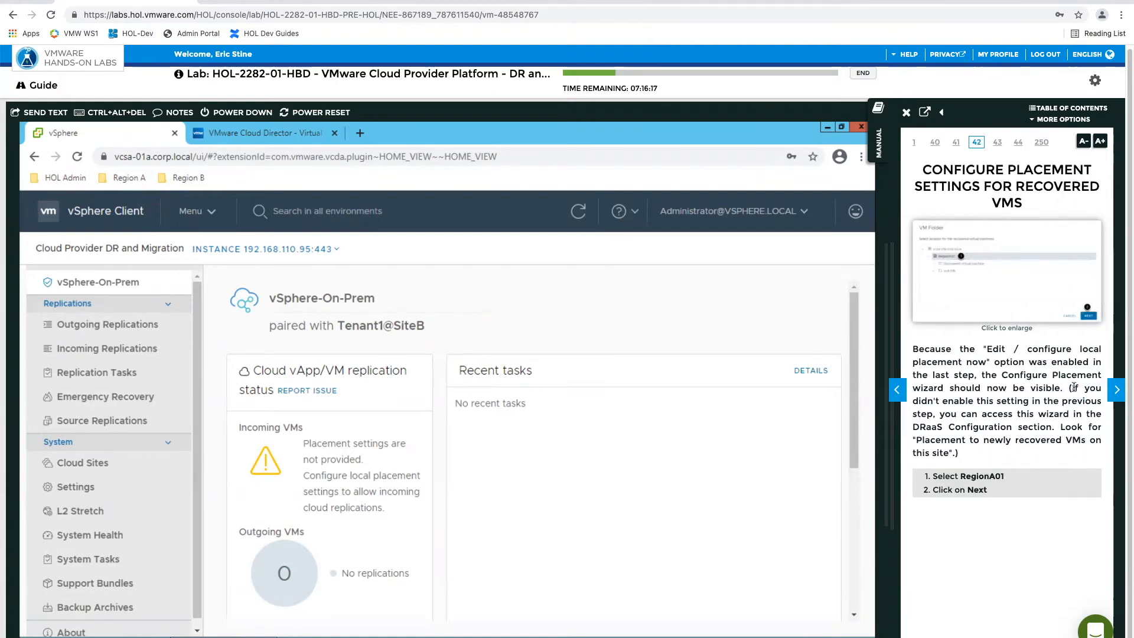
{"action": "left_click_drag", "start_coordinate": [1070, 388], "coordinate": [1075, 423]}
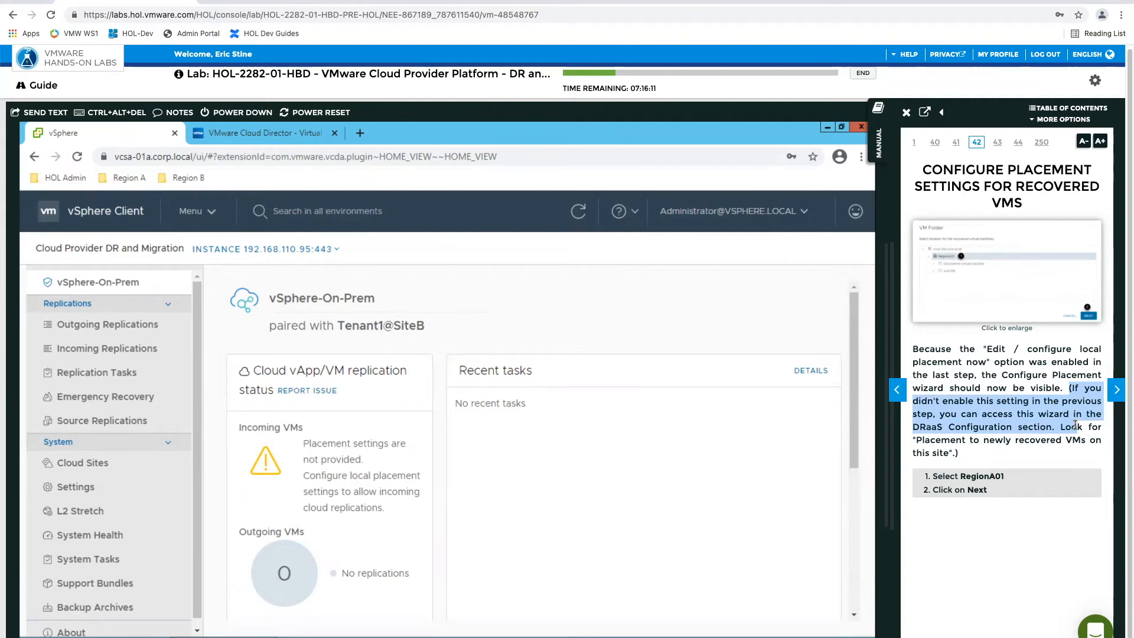
{"action": "left_click_drag", "start_coordinate": [1075, 427], "coordinate": [1067, 455]}
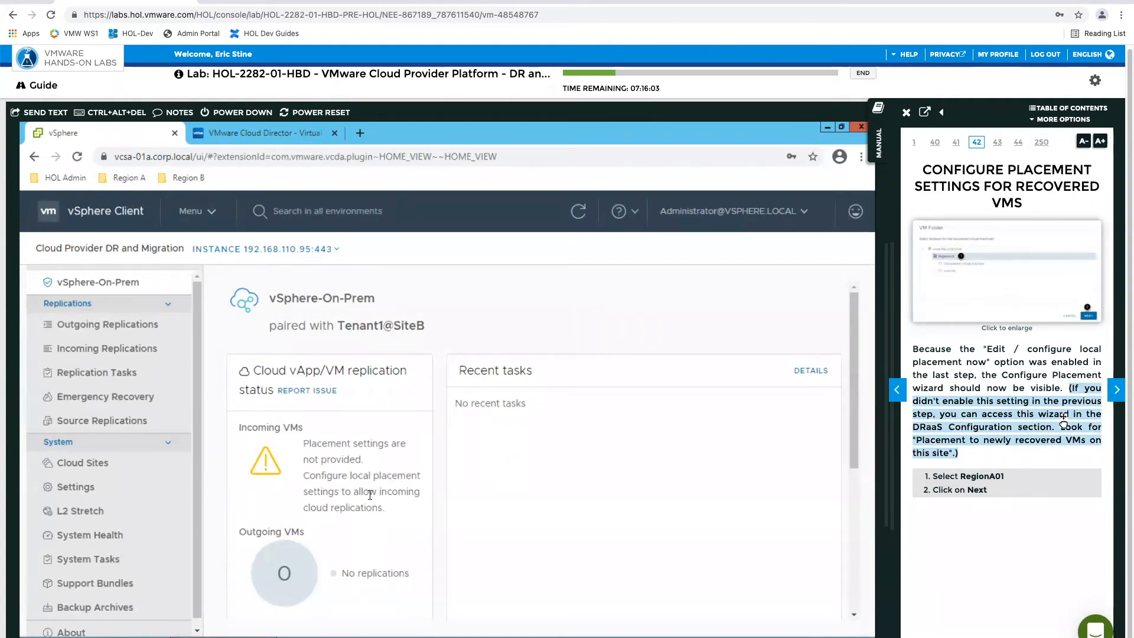
Step: Open the Configure Placement wizard for newly recovered VMs from the vSphere-On-Prem site settings
{"action": "scroll", "coordinate": [370, 495], "scroll_direction": "down", "scroll_amount": 5}
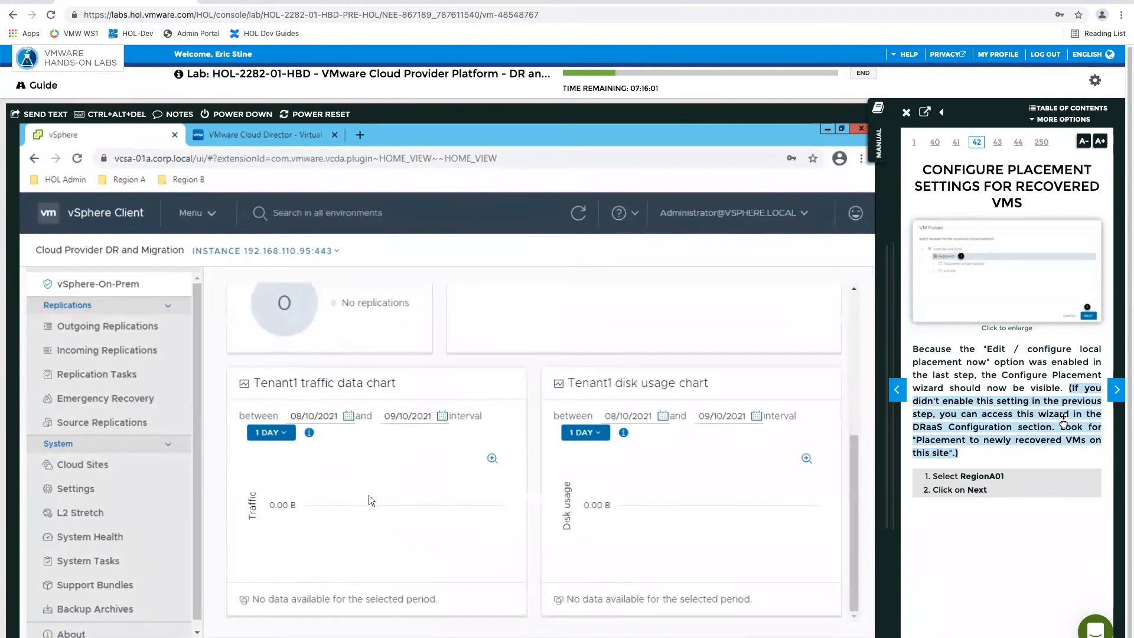
{"action": "scroll", "coordinate": [369, 495], "scroll_direction": "up", "scroll_amount": 4}
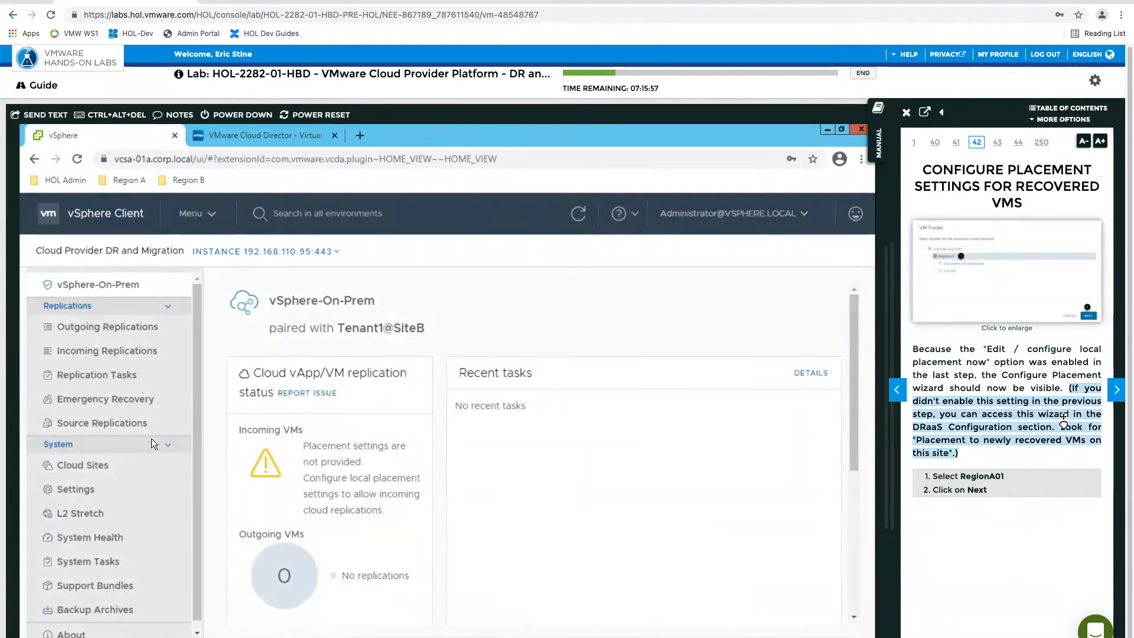
{"action": "left_click", "coordinate": [99, 471]}
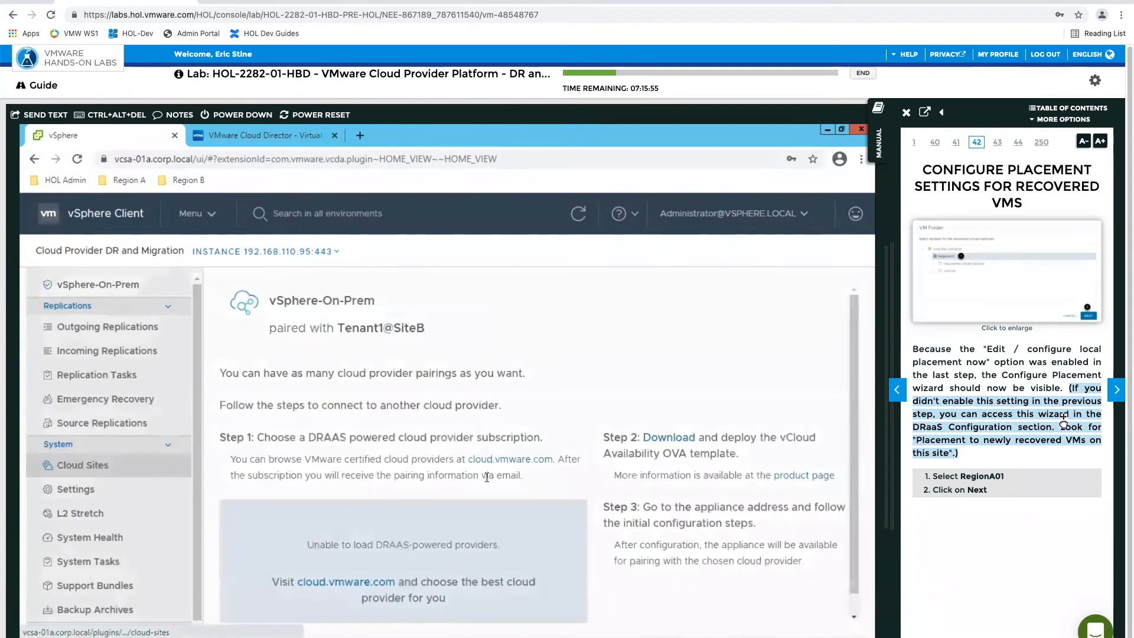
{"action": "left_click", "coordinate": [89, 496]}
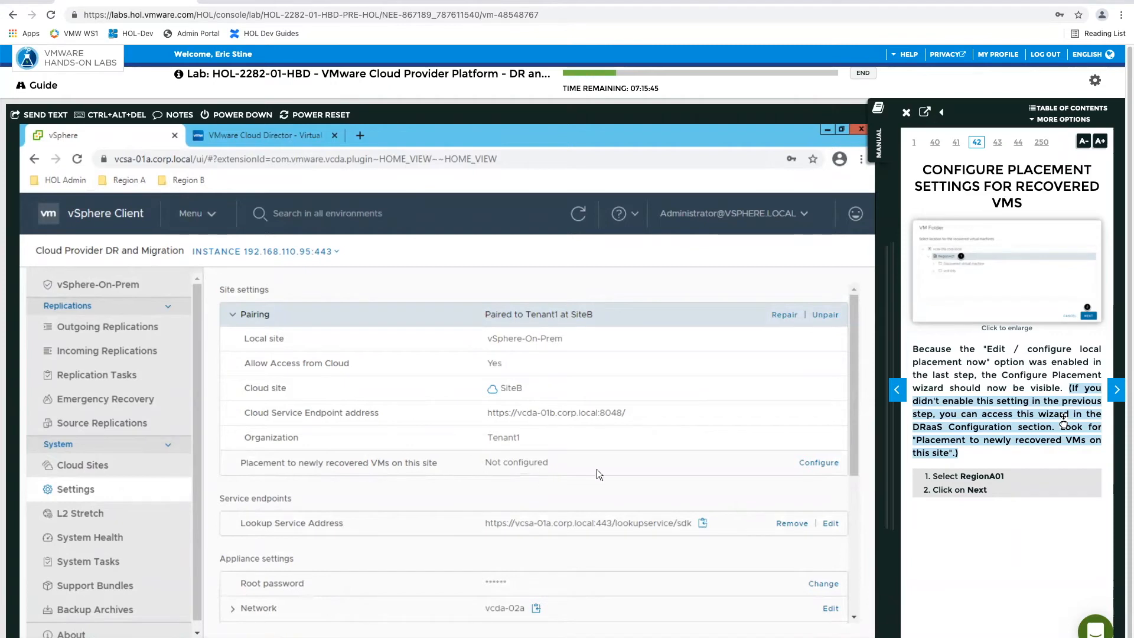
{"action": "left_click", "coordinate": [816, 466]}
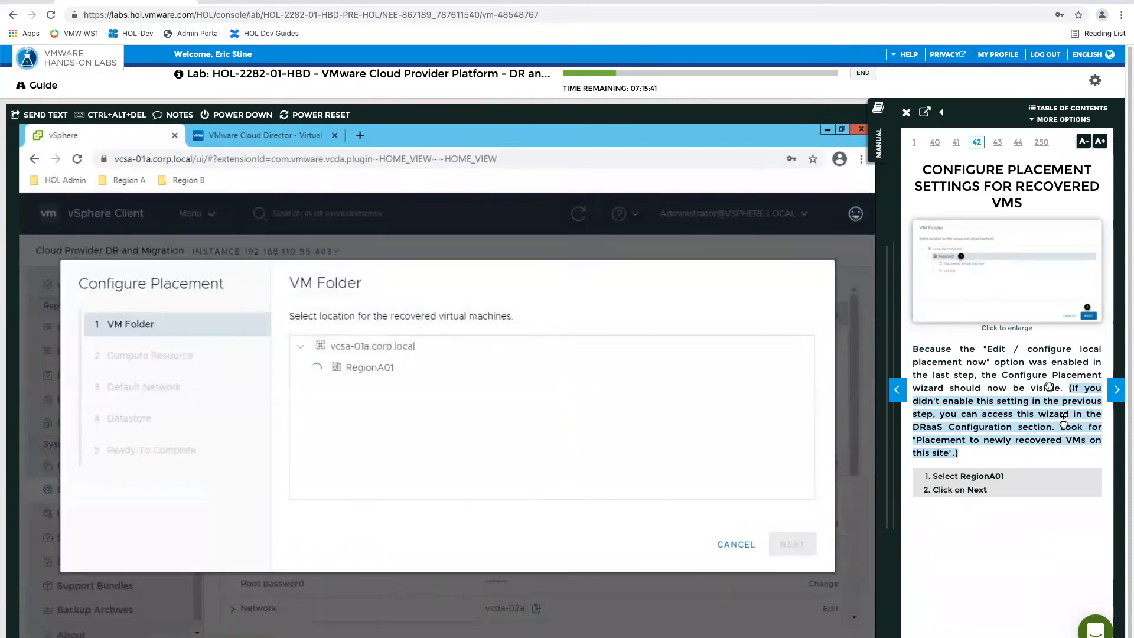
Step: Check the manual's enlarged VM Folder image and choose RegionA01 as the location for recovered virtual machines
{"action": "left_click", "coordinate": [1005, 297]}
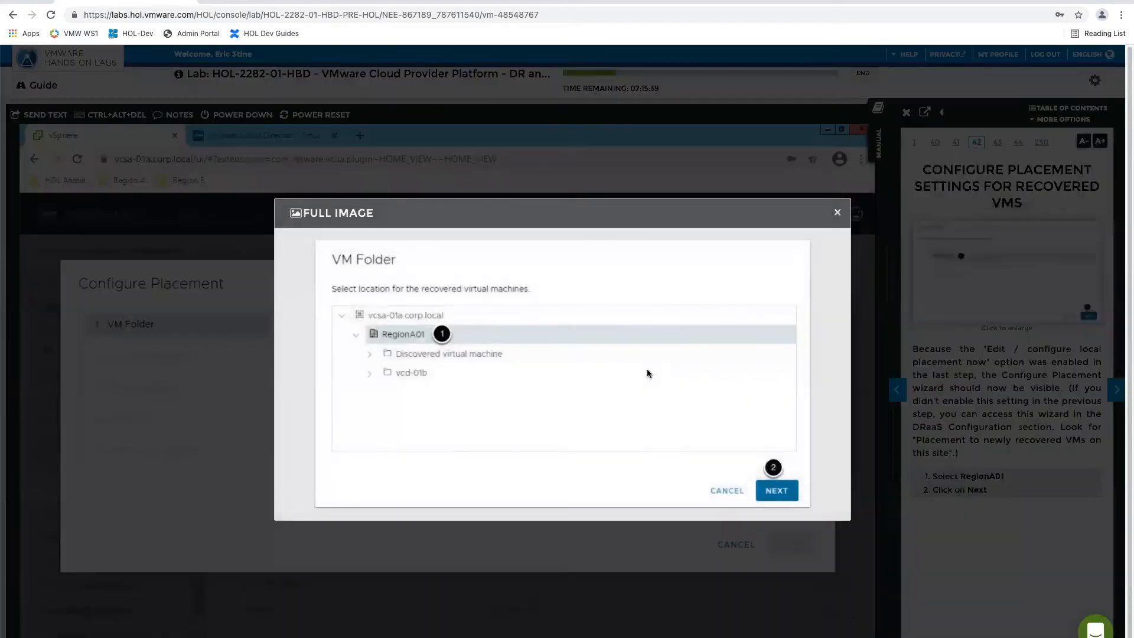
{"action": "left_click", "coordinate": [838, 213]}
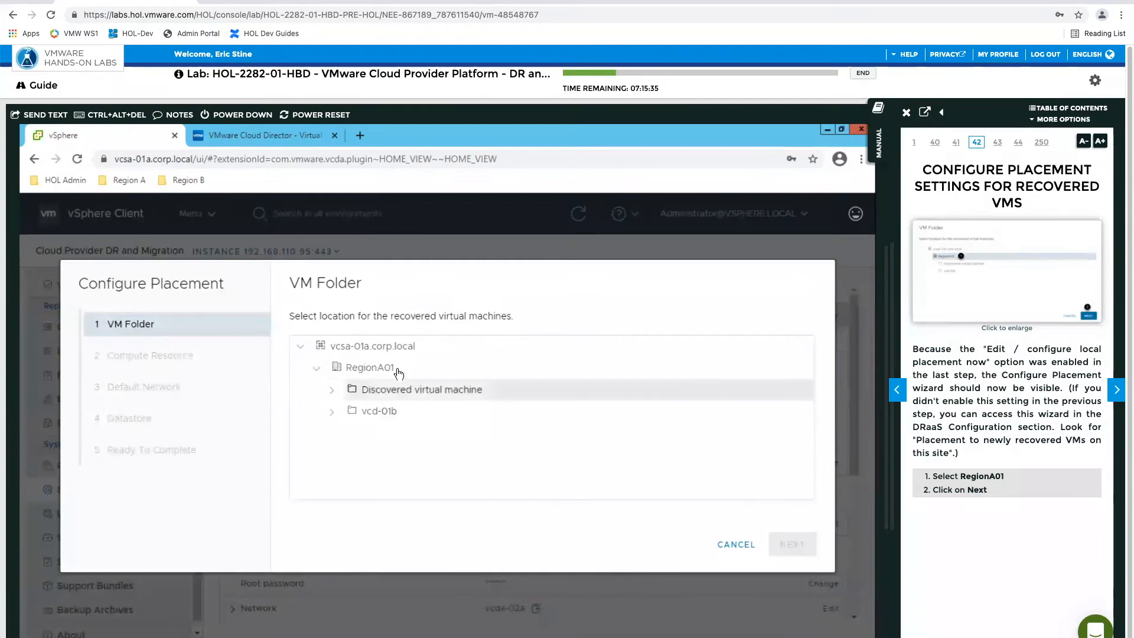
{"action": "left_click", "coordinate": [365, 370]}
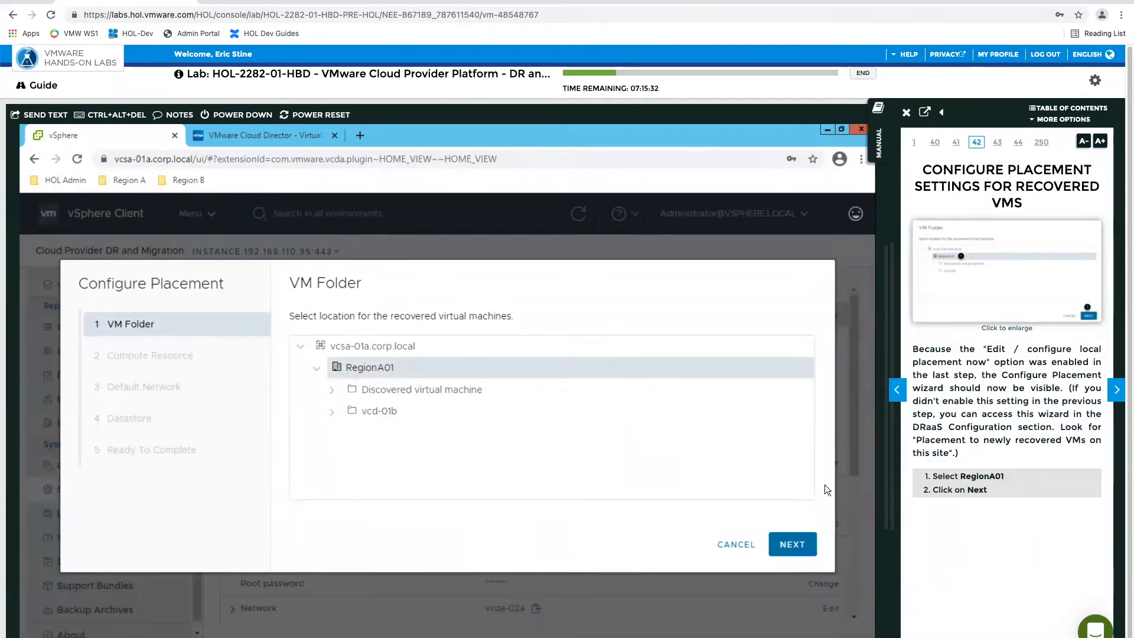
{"action": "left_click", "coordinate": [792, 544]}
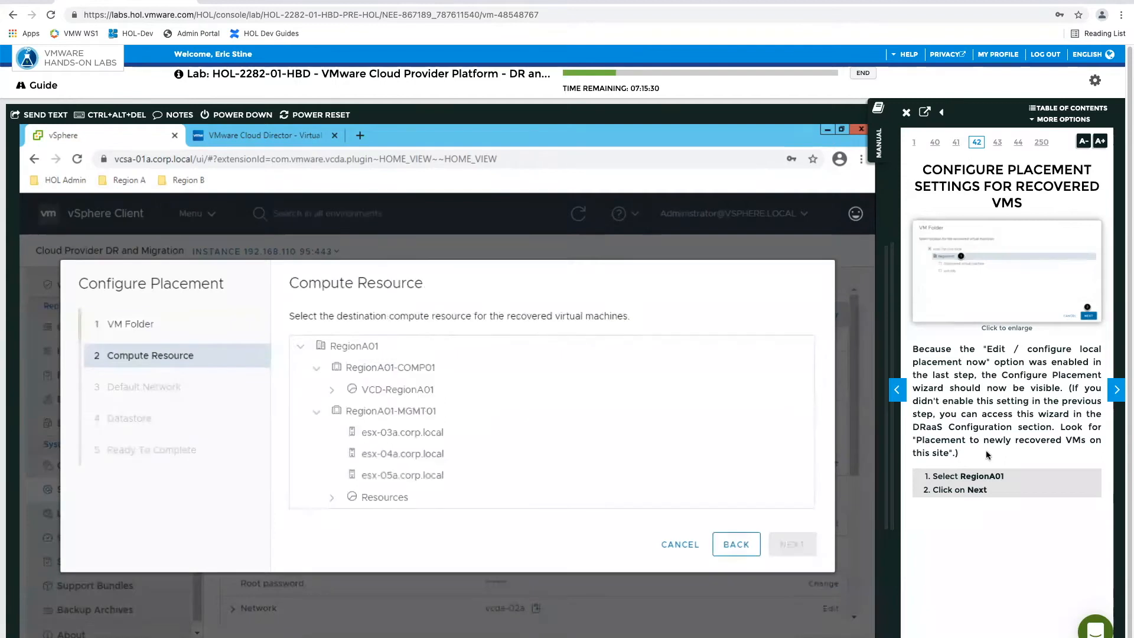
Step: Advance the manual to Configure Compute Resource and choose RegionA01-COMP01 as the destination compute resource for recovered VMs
{"action": "left_click", "coordinate": [1117, 389]}
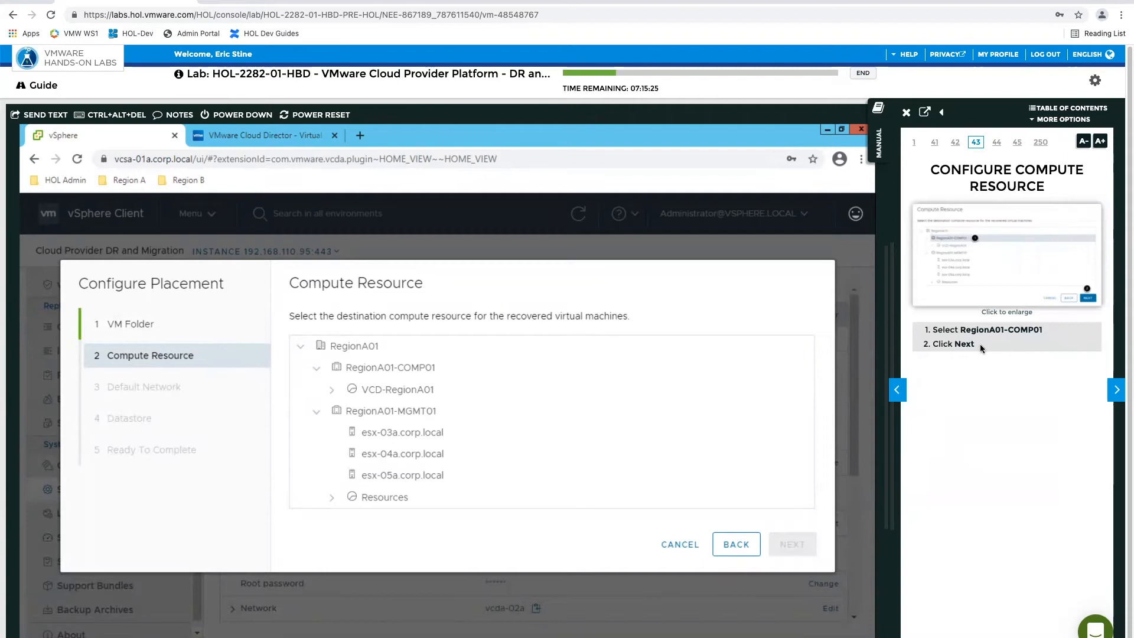
{"action": "left_click", "coordinate": [384, 370]}
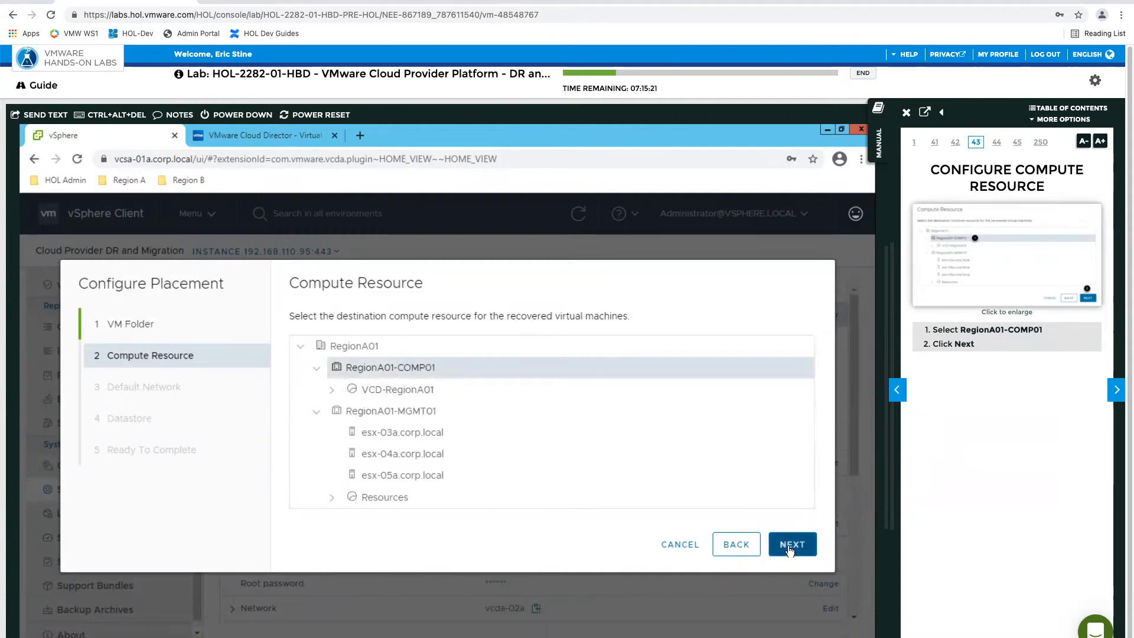
{"action": "left_click", "coordinate": [791, 544]}
Step: Advance the manual one page and choose VM-RegionA01-vDS-COMP as the default network for VMs after failover
{"action": "left_click", "coordinate": [1117, 390]}
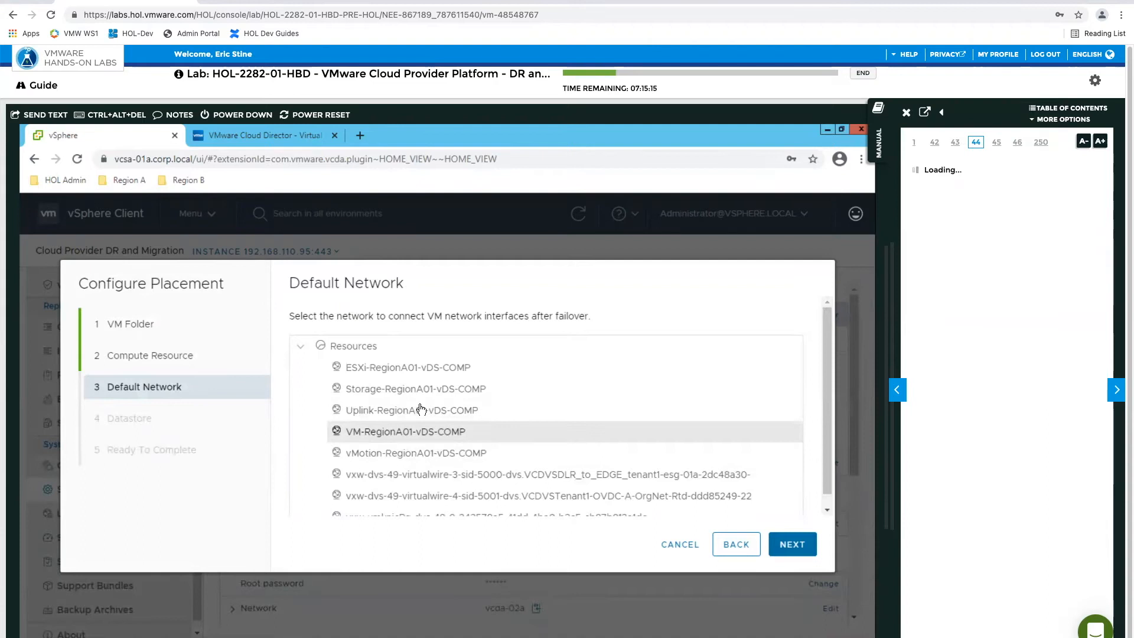
{"action": "left_click", "coordinate": [381, 435]}
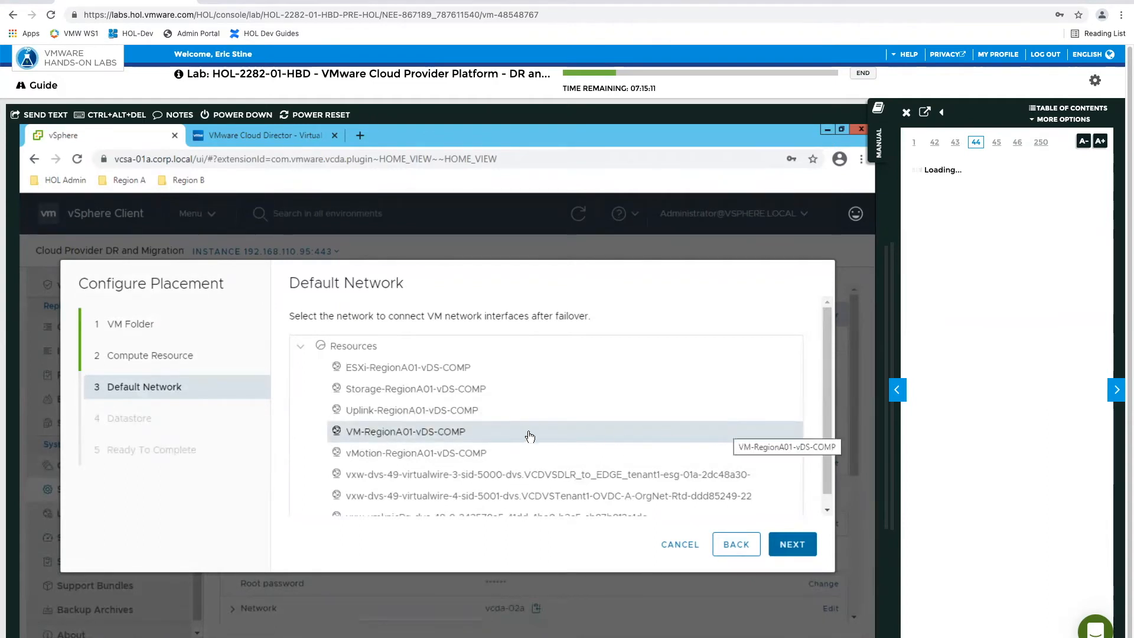
{"action": "left_click", "coordinate": [792, 546]}
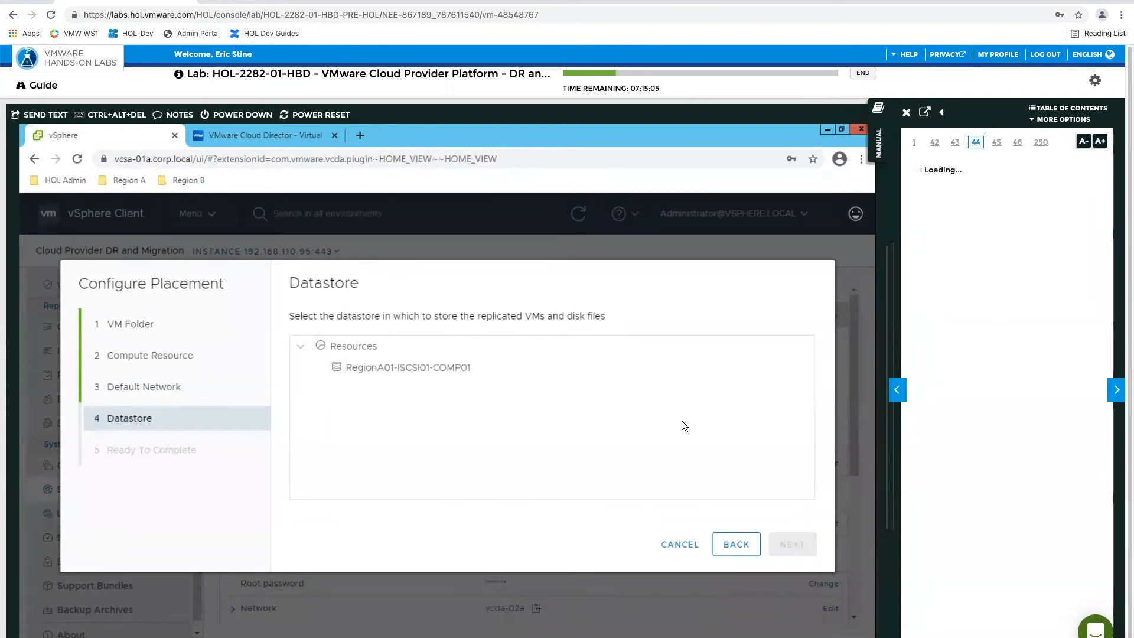
Step: Choose RegionA01-ISCSI01-COMP01 as the datastore for replicated VMs and finish the placement configuration
{"action": "left_click", "coordinate": [425, 370]}
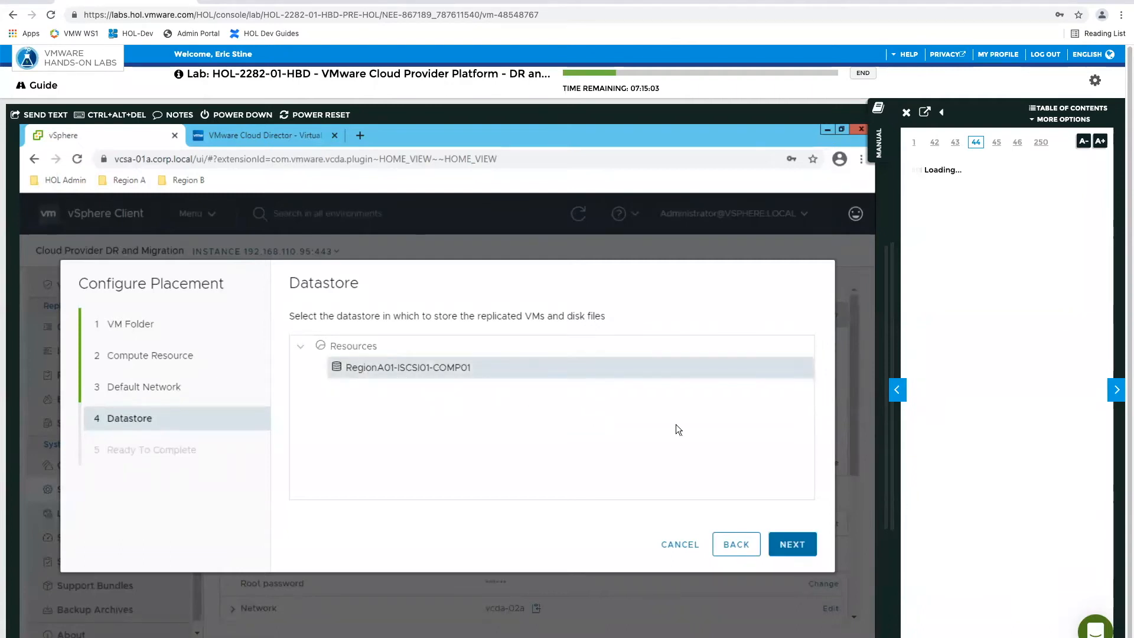
{"action": "left_click", "coordinate": [798, 545]}
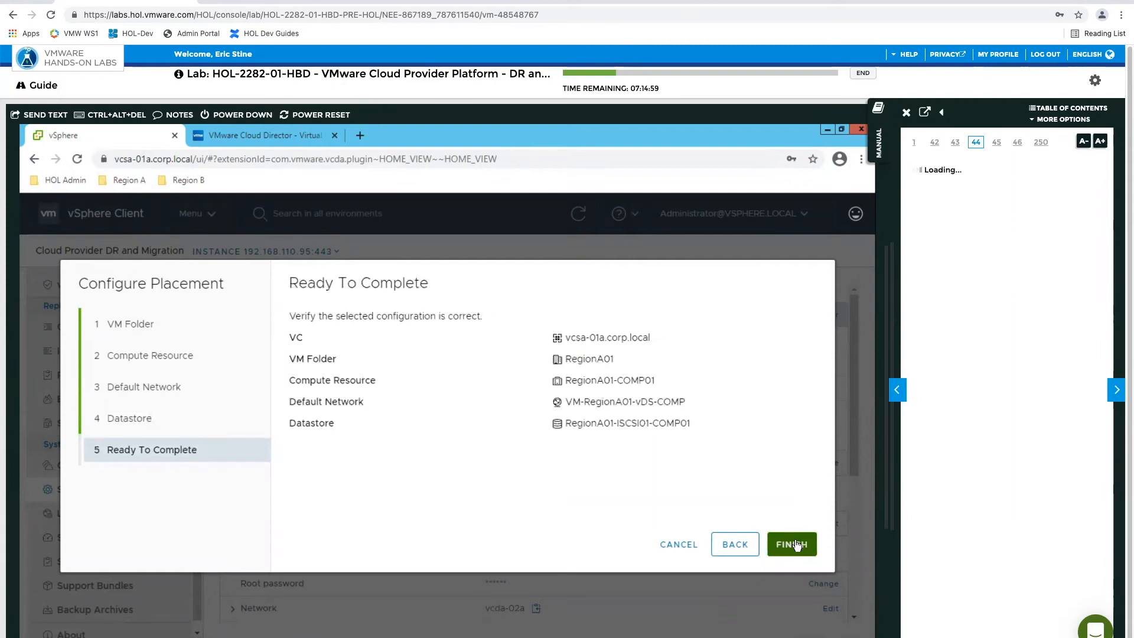
{"action": "left_click", "coordinate": [781, 544]}
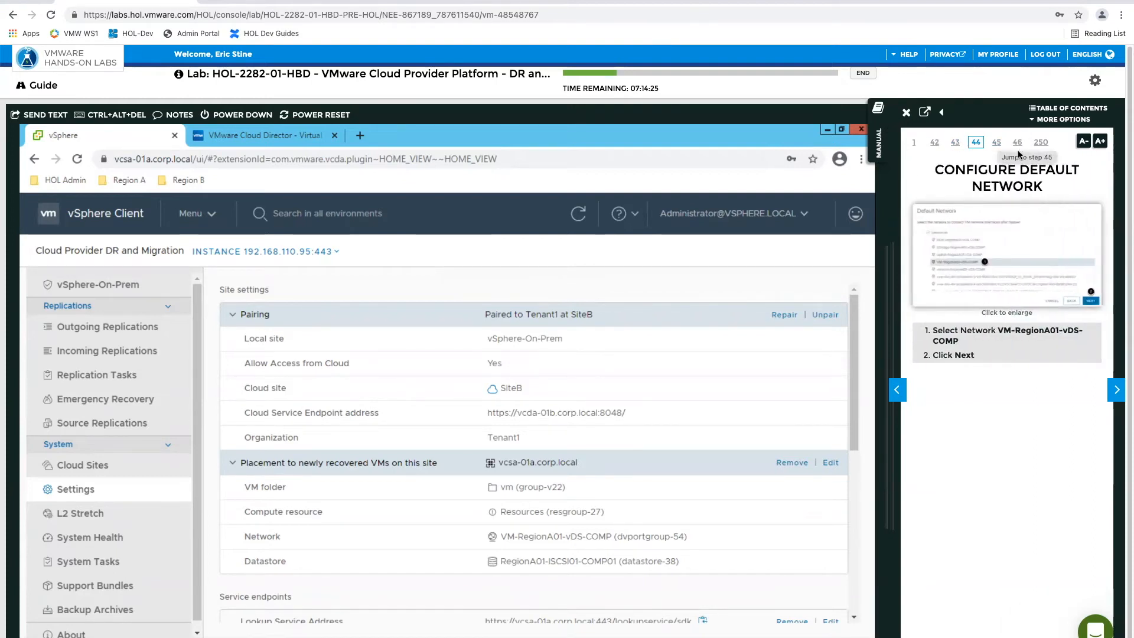
Step: Advance the manual to Confirm the Pairing Is Completed Successfully and check the pairing line on the vSphere-On-Prem overview
{"action": "left_click", "coordinate": [1115, 389]}
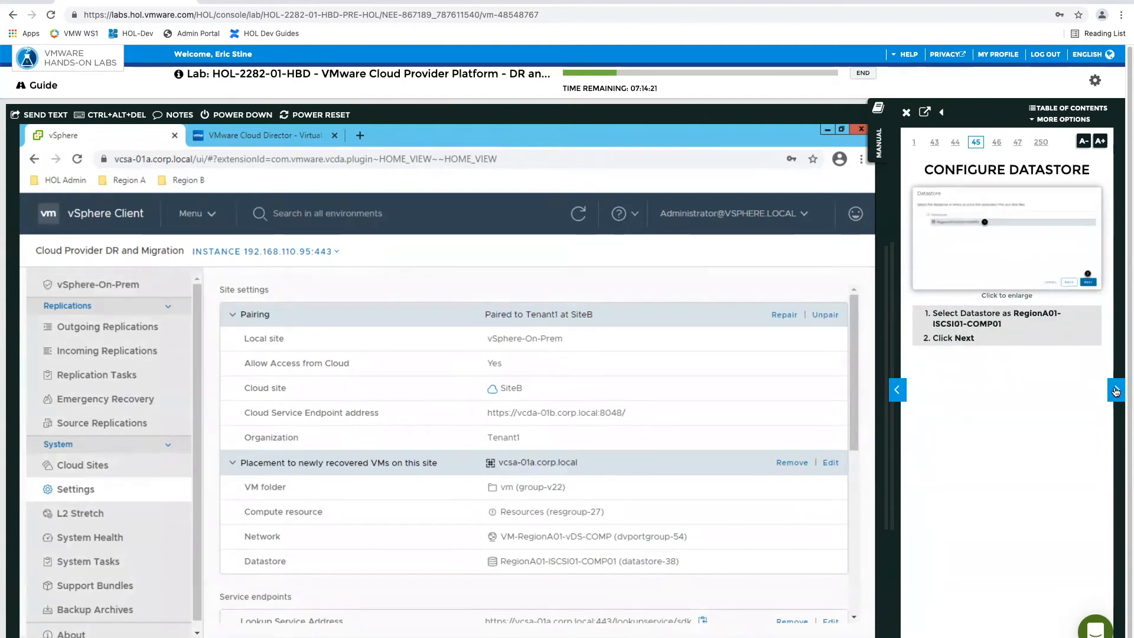
{"action": "left_click", "coordinate": [1115, 390]}
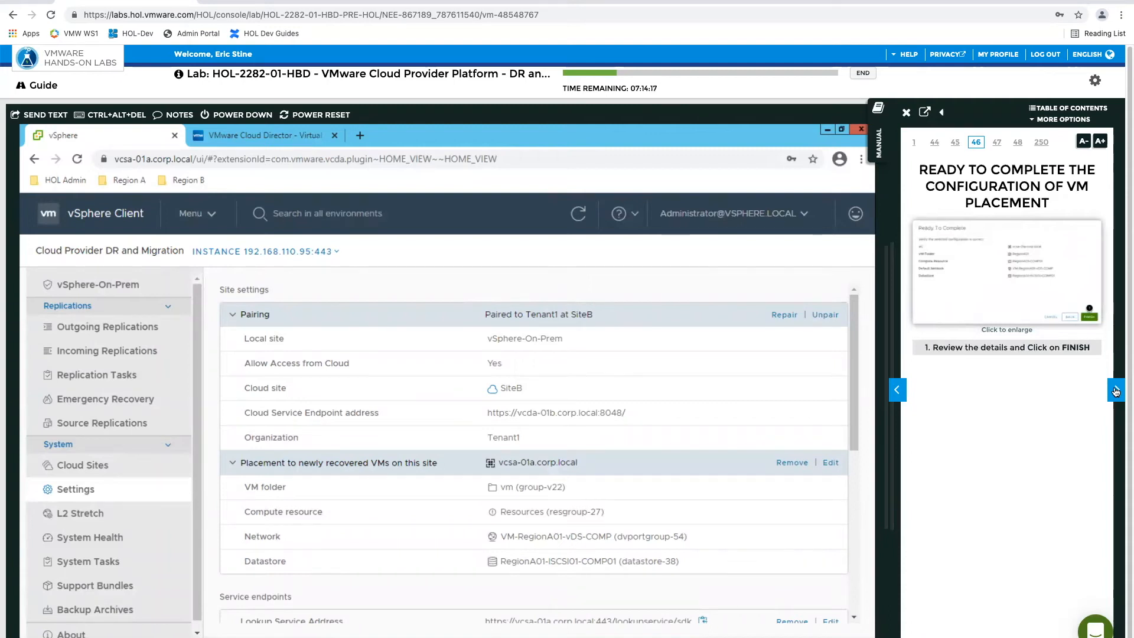
{"action": "left_click", "coordinate": [1115, 391]}
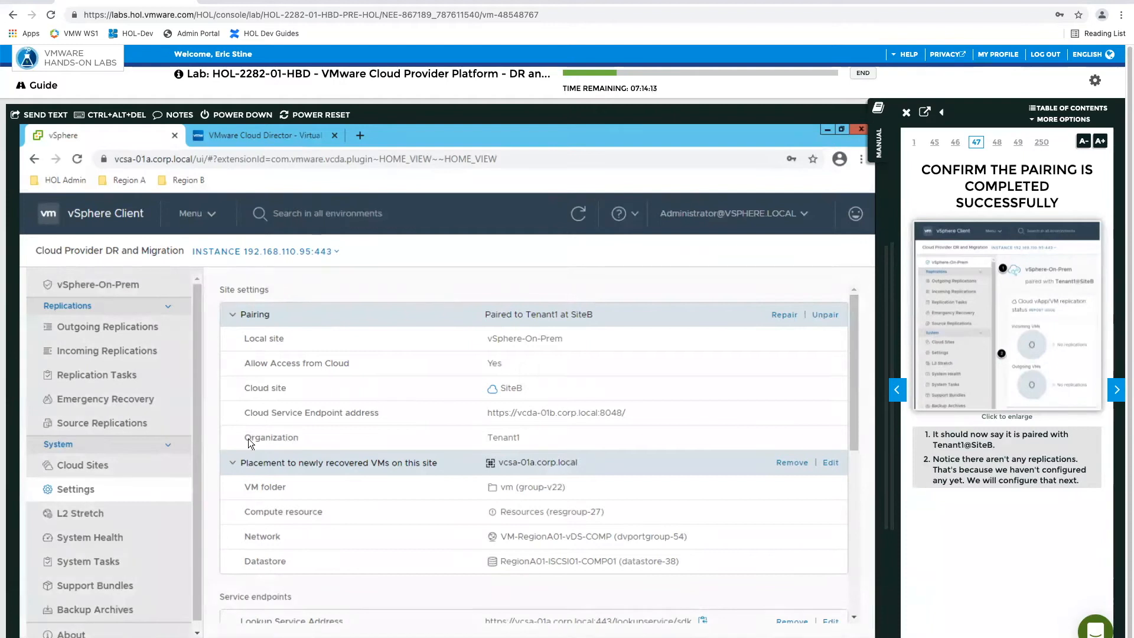
{"action": "left_click", "coordinate": [89, 285]}
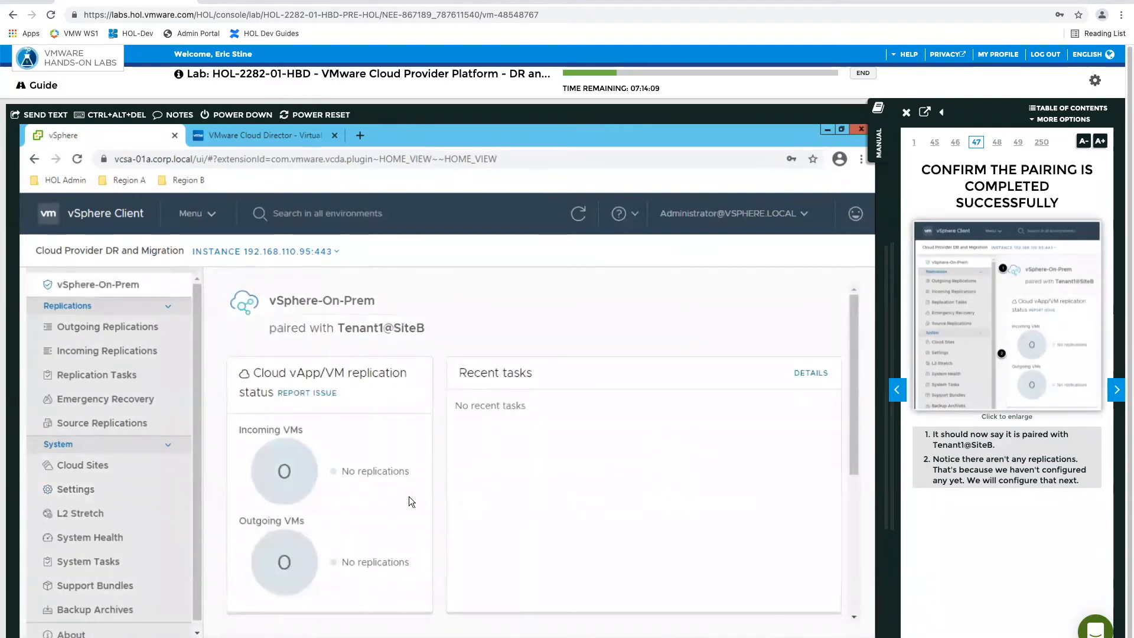
{"action": "left_click_drag", "start_coordinate": [270, 330], "coordinate": [455, 339]}
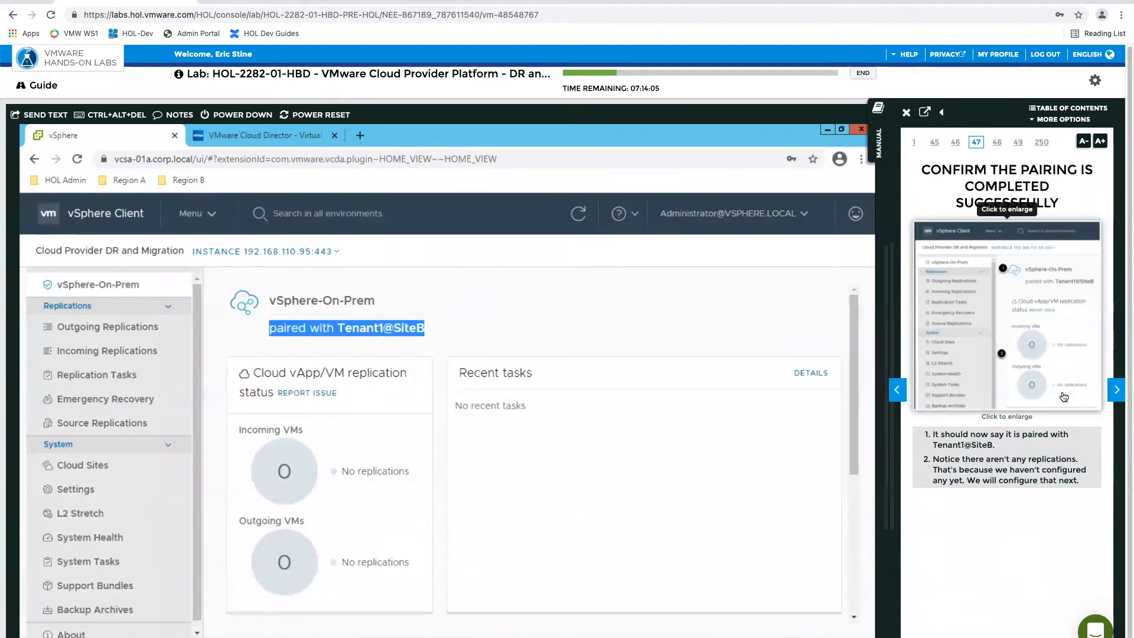
Step: Advance the manual to Configure Replication from On-Prem to Cloud and read the Protection and Migration options
{"action": "left_click", "coordinate": [1117, 393]}
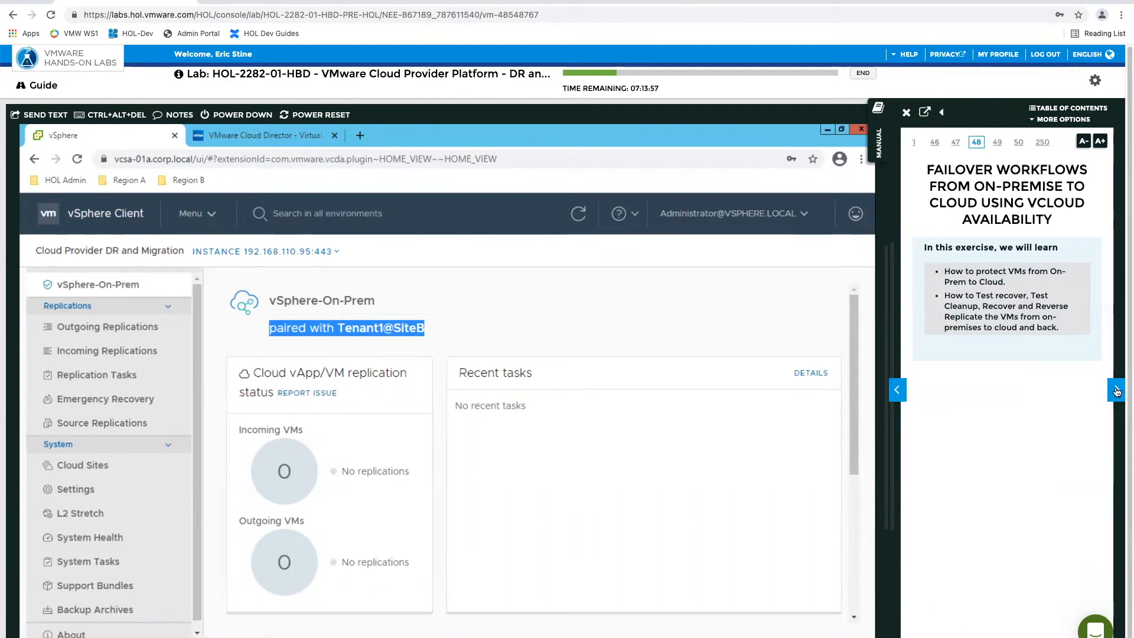
{"action": "left_click", "coordinate": [1118, 393]}
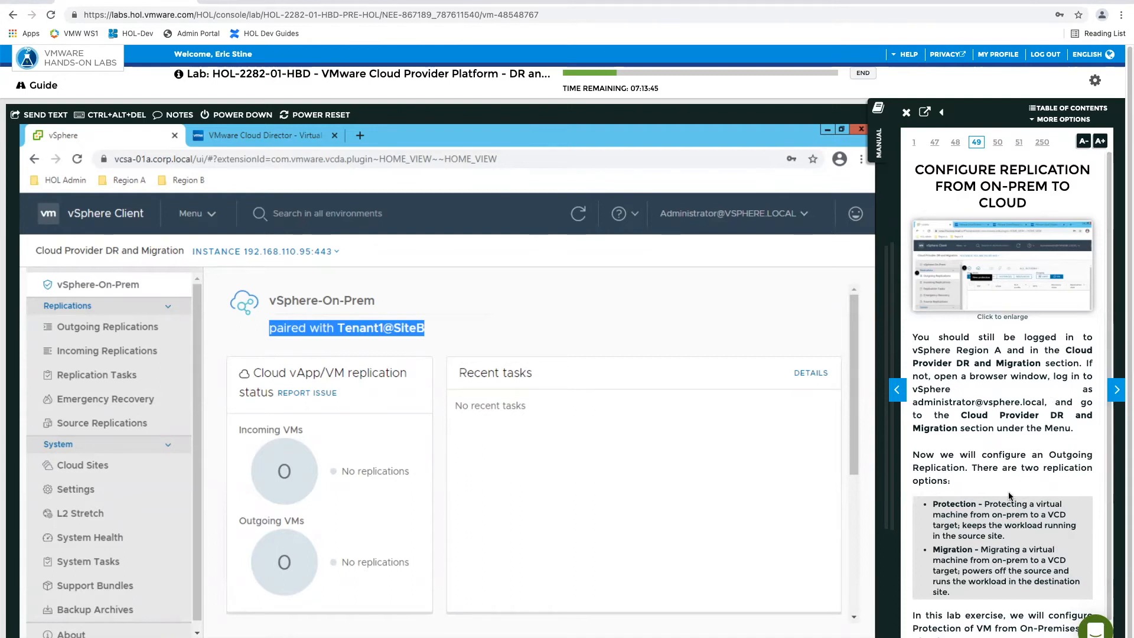
{"action": "scroll", "coordinate": [1009, 468], "scroll_direction": "down", "scroll_amount": 1}
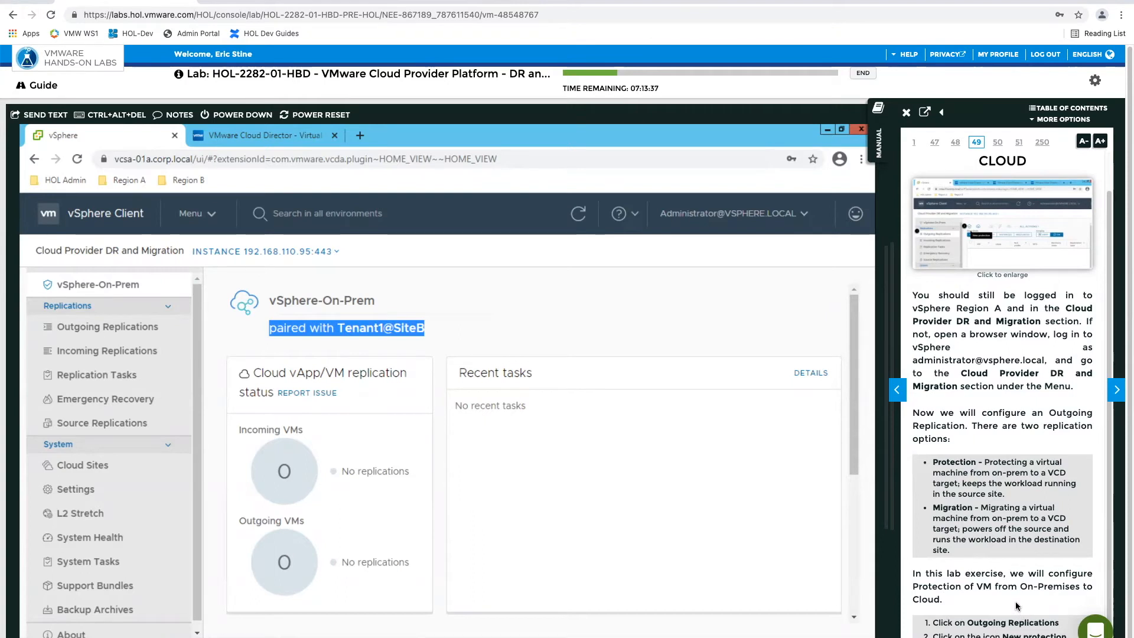
Step: Show the outgoing replications, check the manual's enlarged image, and start a new protection
{"action": "left_click", "coordinate": [104, 330]}
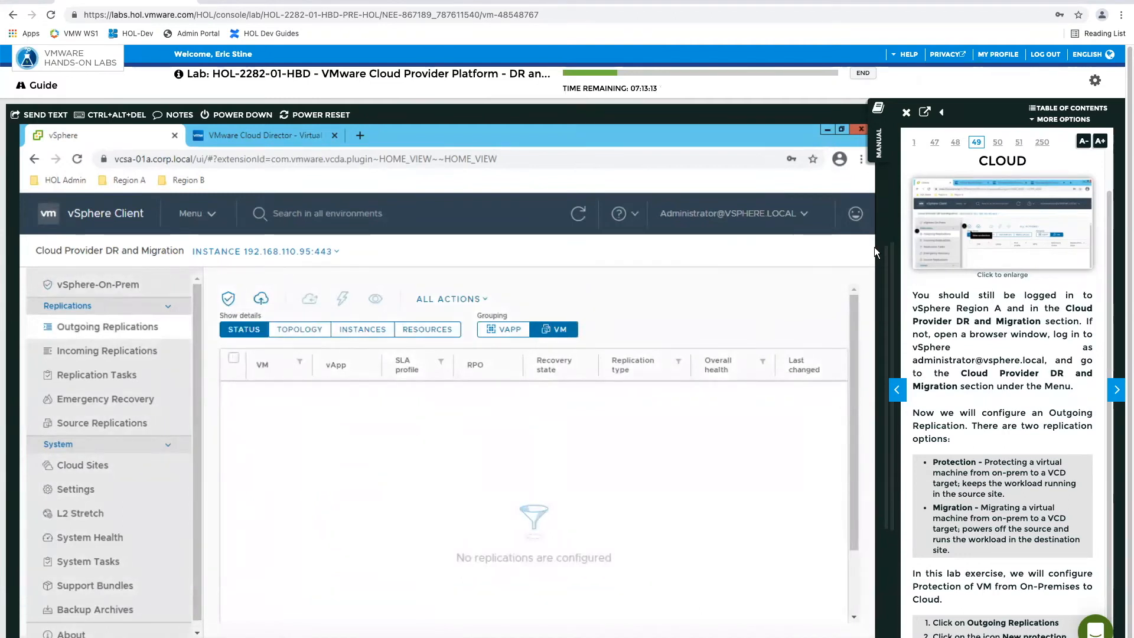
{"action": "left_click", "coordinate": [1026, 230]}
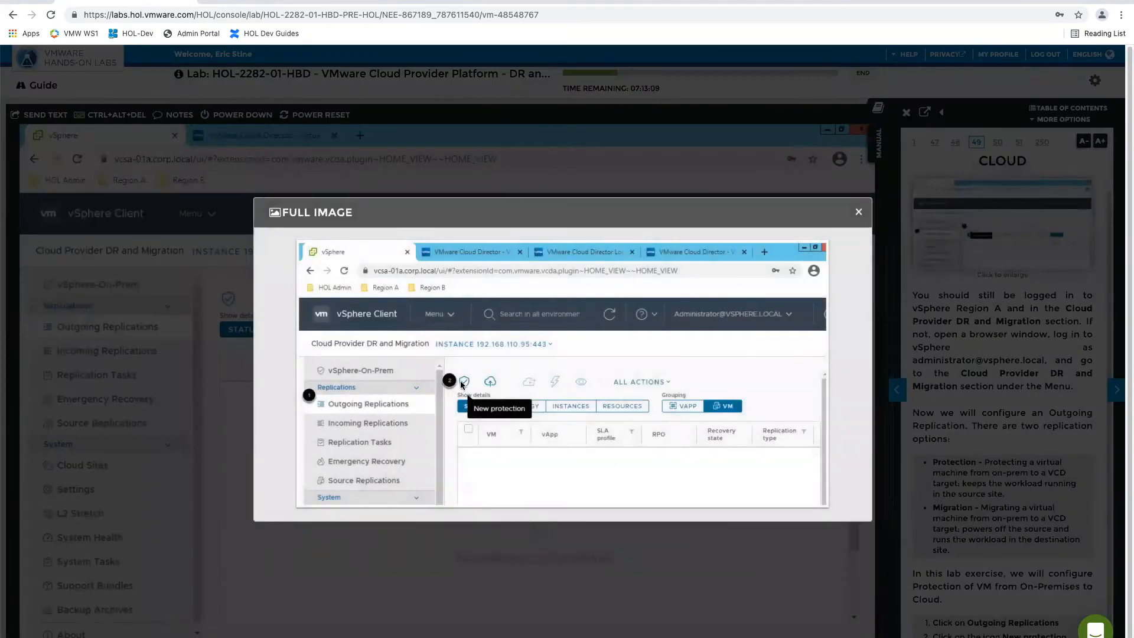
{"action": "left_click", "coordinate": [857, 212]}
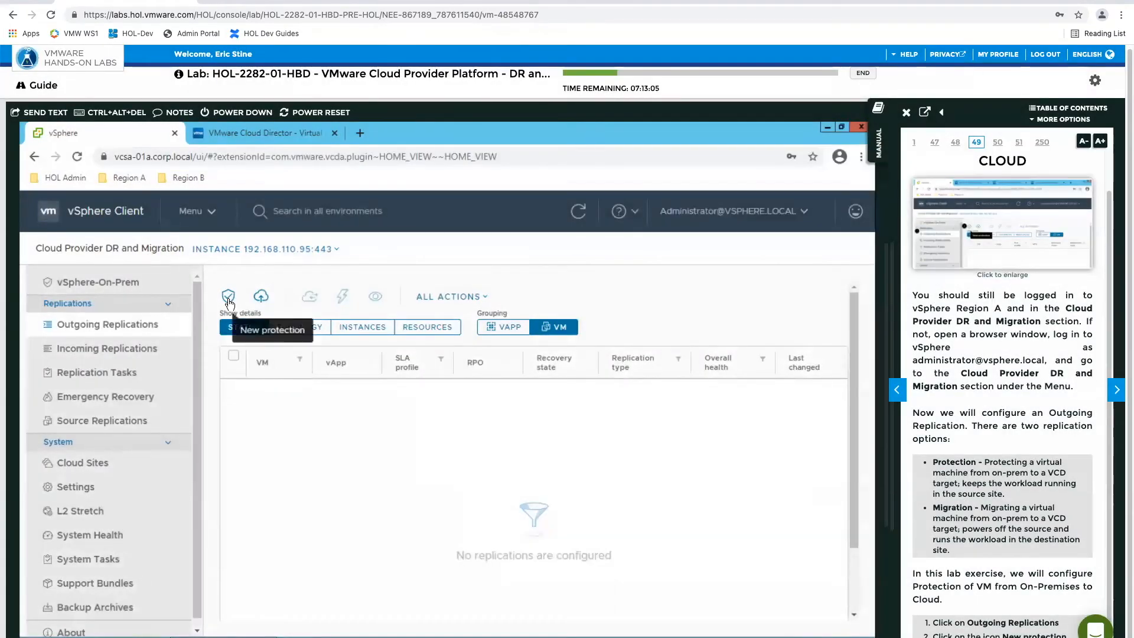
{"action": "left_click", "coordinate": [473, 298]}
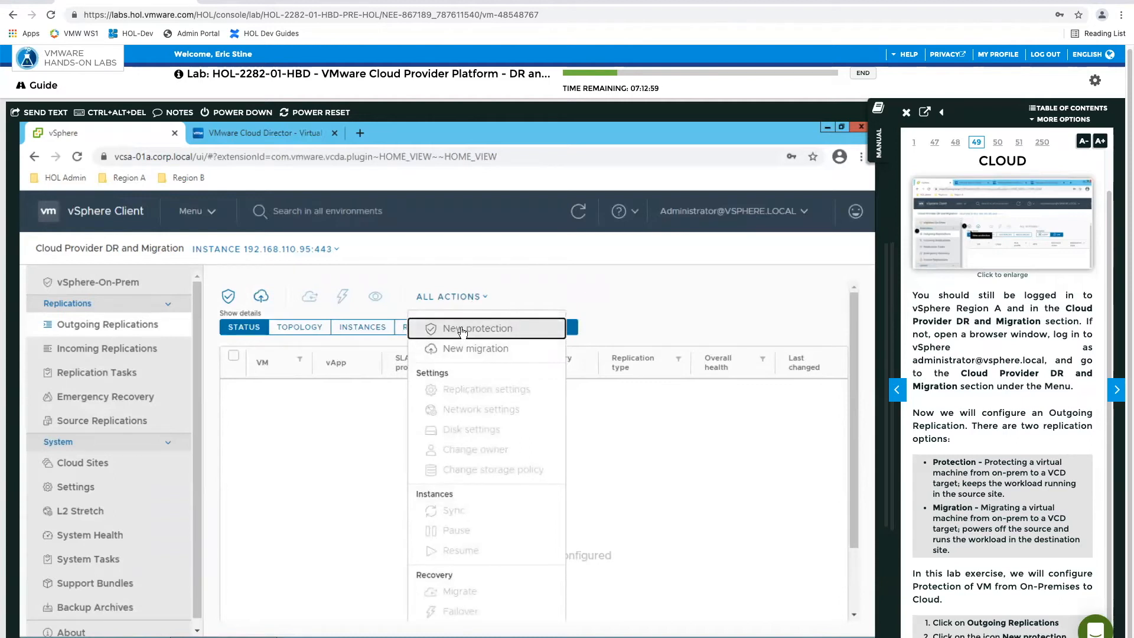
{"action": "left_click", "coordinate": [463, 329]}
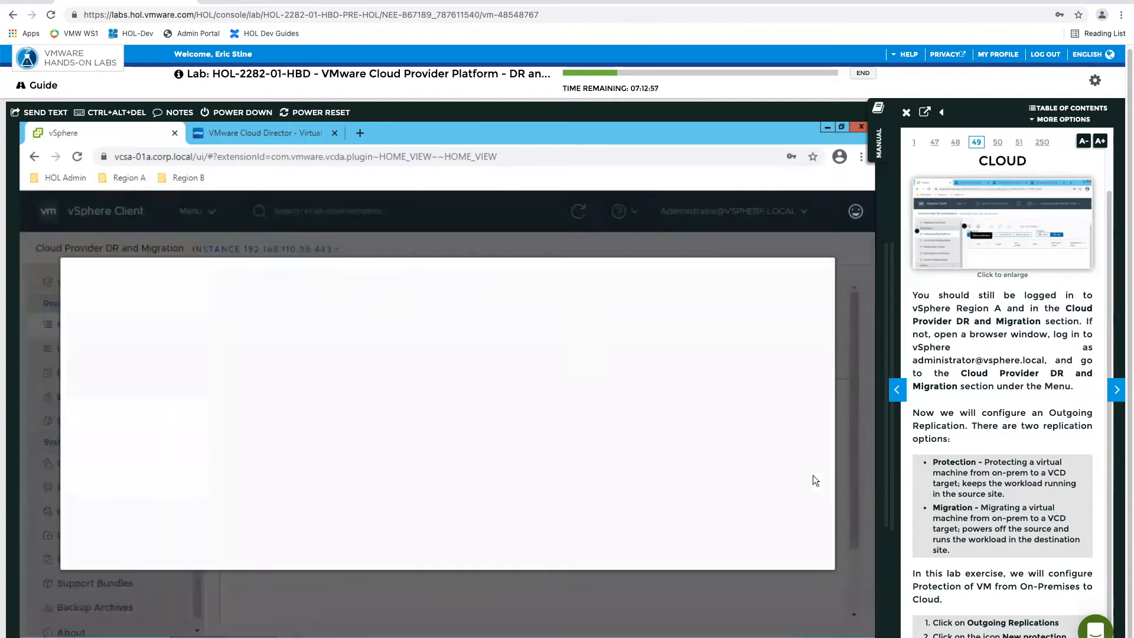
Step: Advance the manual to the credentials page and log in to Tenant1@SiteB as t1admin with the saved account password
{"action": "left_click", "coordinate": [1110, 397]}
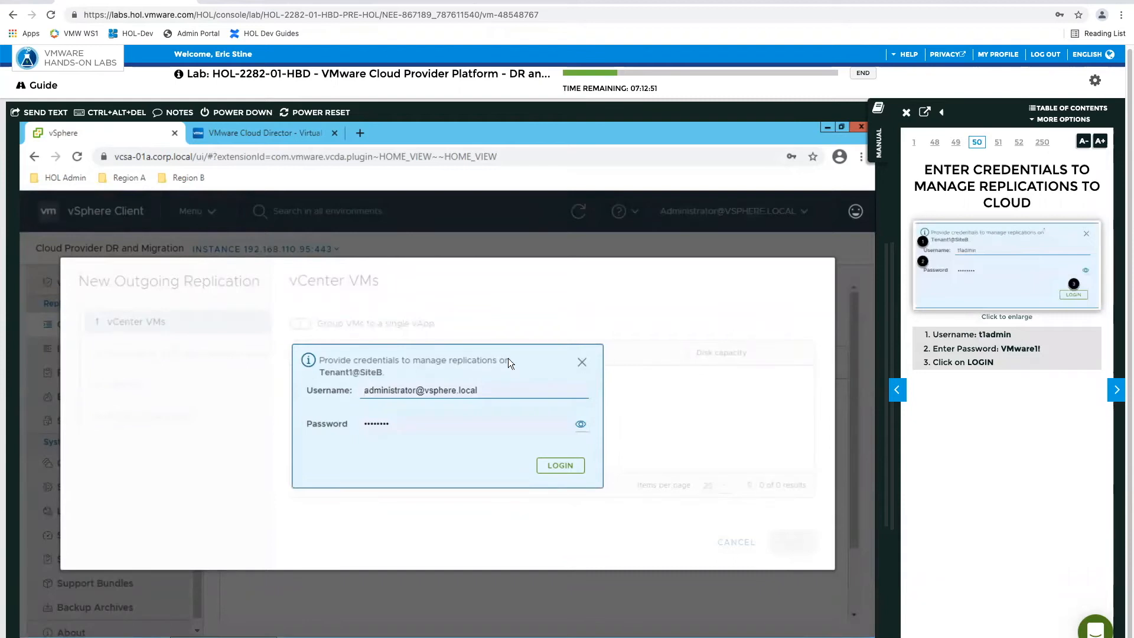
{"action": "left_click", "coordinate": [461, 393]}
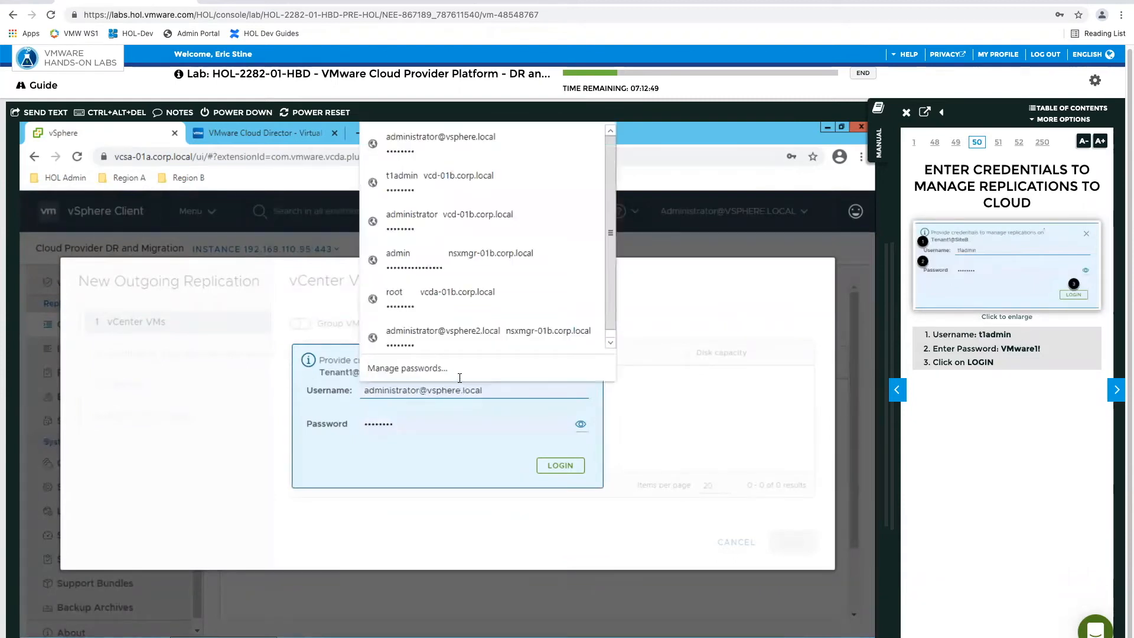
{"action": "left_click", "coordinate": [399, 176]}
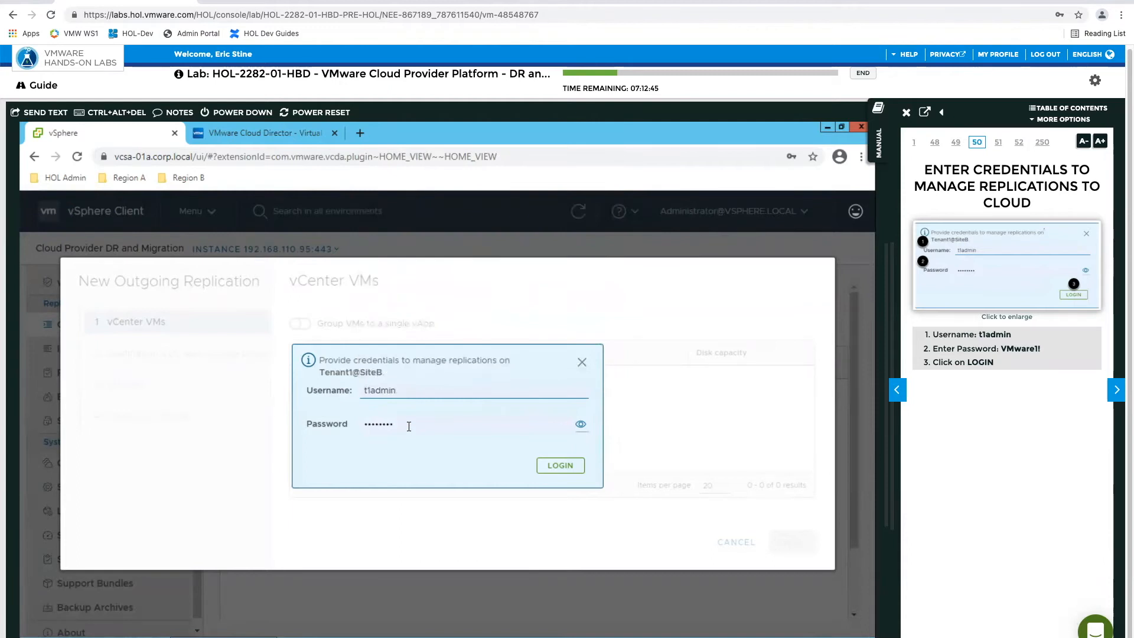
{"action": "left_click", "coordinate": [562, 466]}
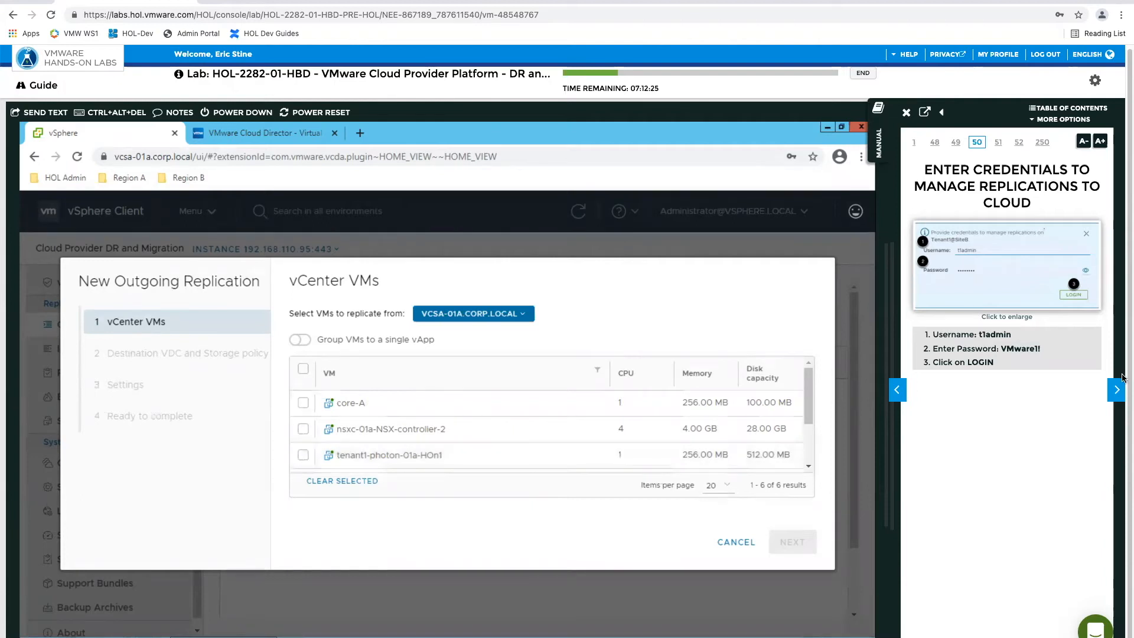
Step: Advance the manual to Select vCenter VM for Replication and choose the core-A VM as the replication source
{"action": "left_click", "coordinate": [1116, 392]}
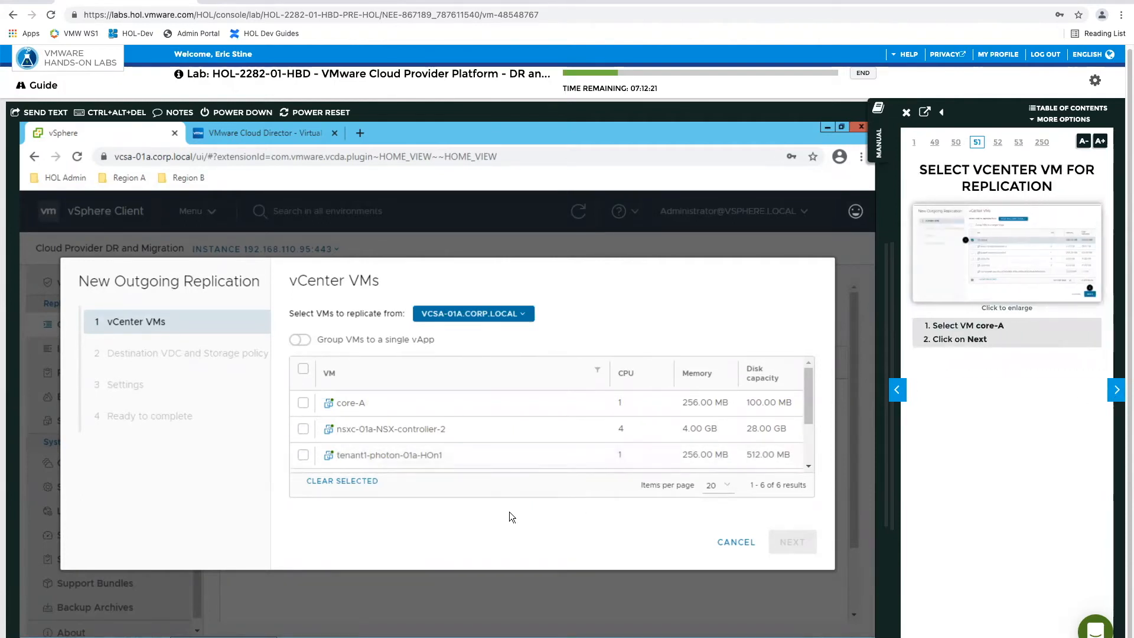
{"action": "left_click", "coordinate": [303, 403]}
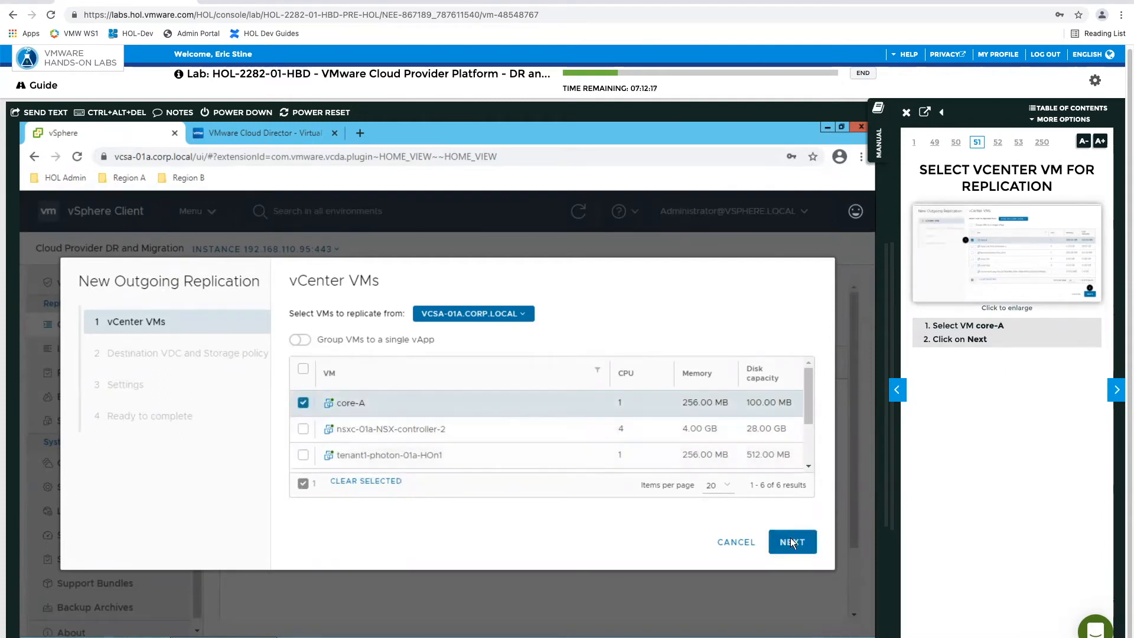
{"action": "left_click", "coordinate": [793, 544]}
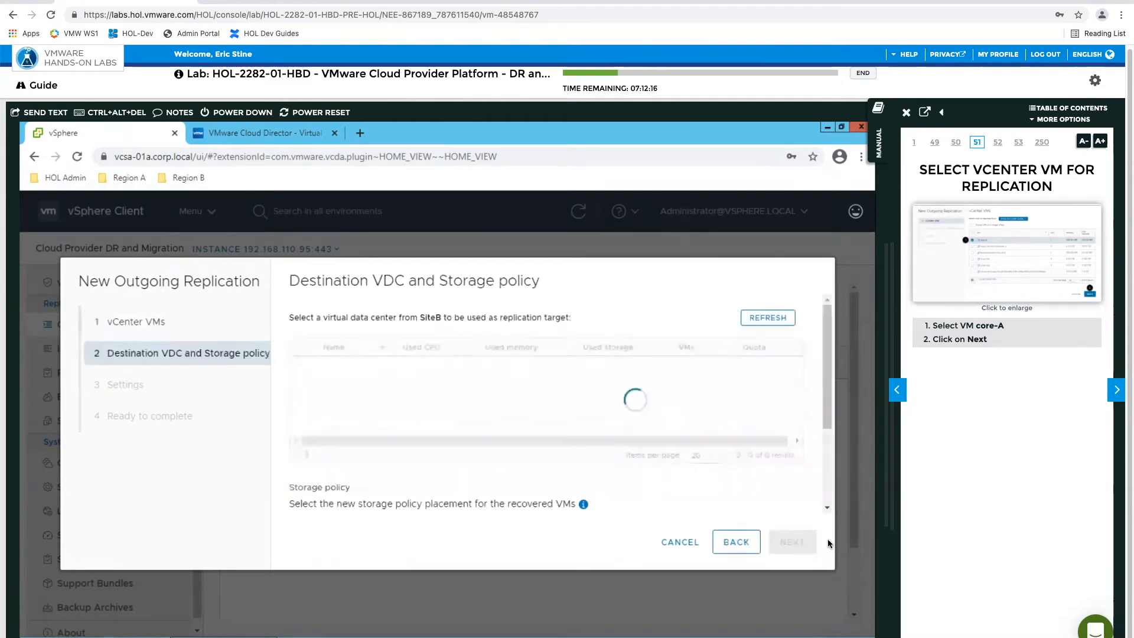
Step: Bring the manual to the page Select Destination VDC and Storage Policy for Replication
{"action": "left_click", "coordinate": [1117, 392]}
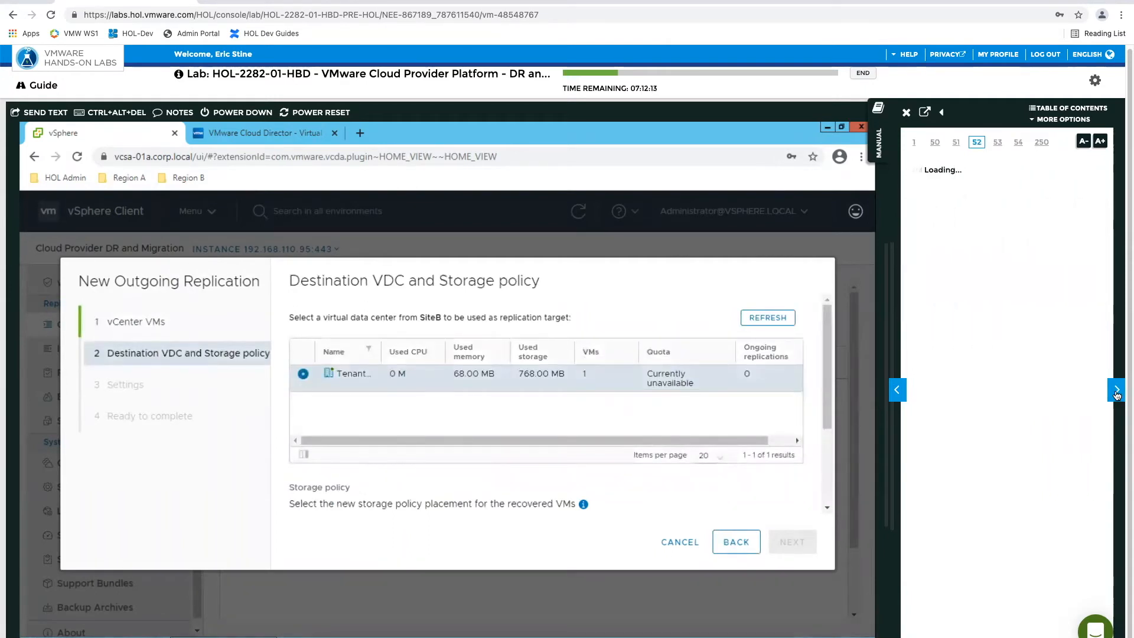
{"action": "left_click", "coordinate": [1118, 392]}
{"action": "left_click", "coordinate": [898, 395]}
{"action": "left_click", "coordinate": [896, 393]}
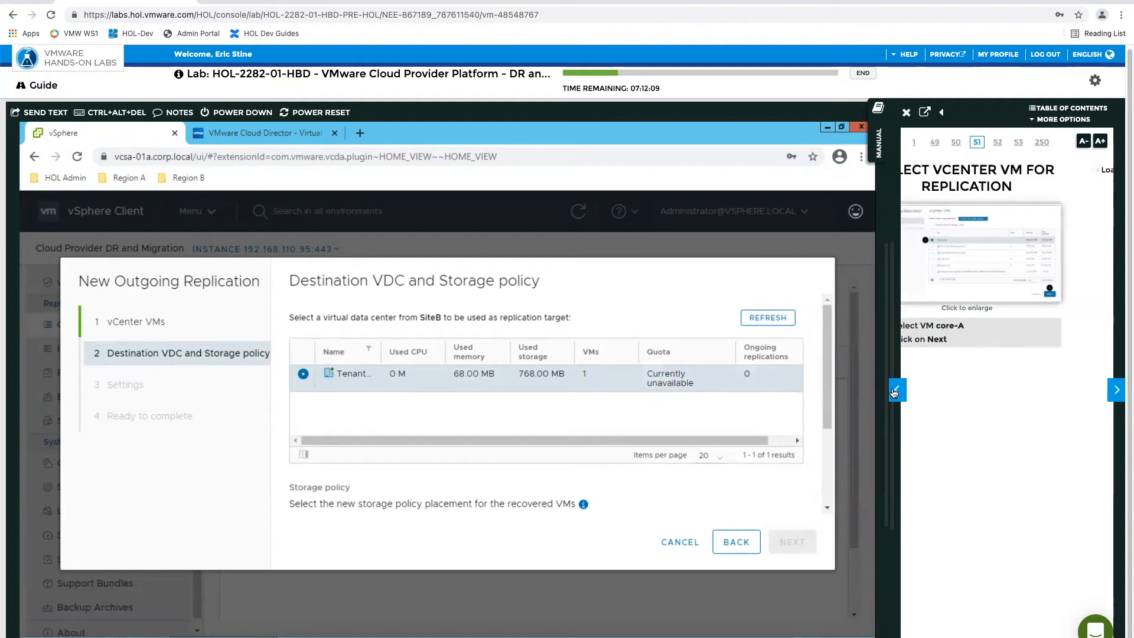
{"action": "left_click", "coordinate": [1117, 393]}
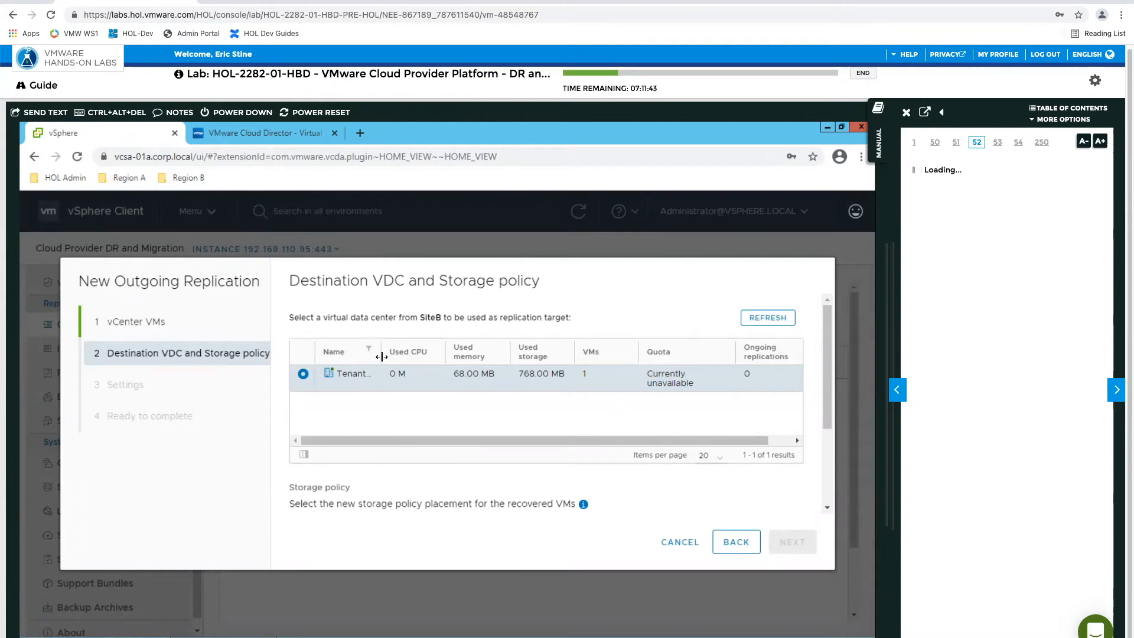
Step: Widen the Name column of the destination VDC table and choose the Any storage policy for the recovered VMs
{"action": "left_click_drag", "start_coordinate": [381, 357], "coordinate": [420, 376]}
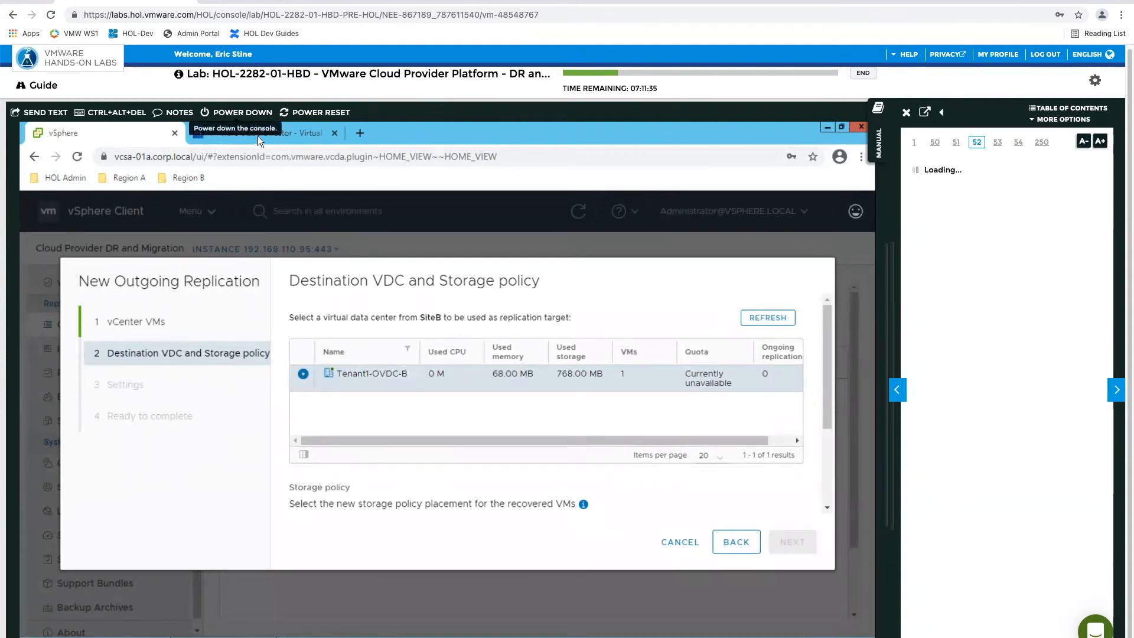
{"action": "mouse_move", "coordinate": [584, 506]}
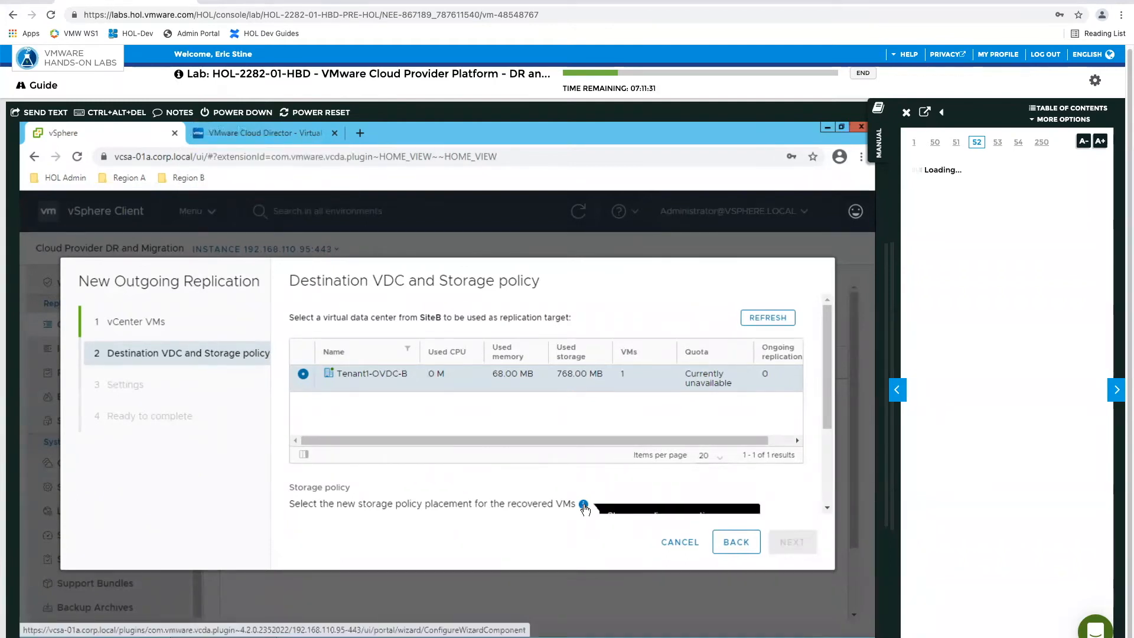
{"action": "scroll", "coordinate": [617, 462], "scroll_direction": "down", "scroll_amount": 3}
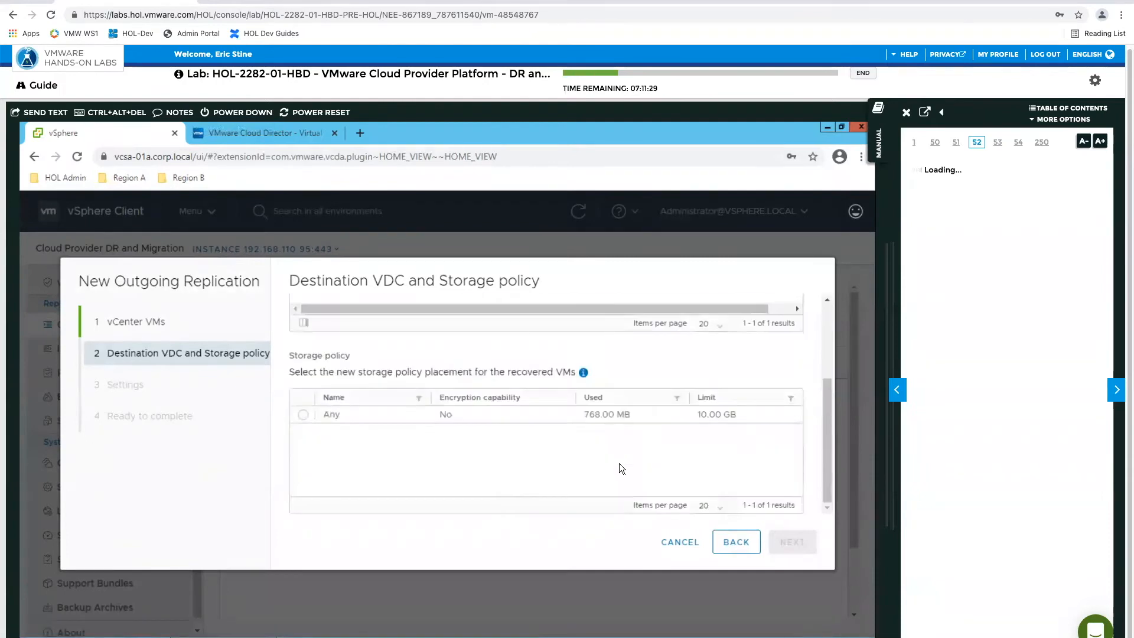
{"action": "scroll", "coordinate": [640, 473], "scroll_direction": "up", "scroll_amount": 3}
{"action": "scroll", "coordinate": [641, 472], "scroll_direction": "down", "scroll_amount": 3}
{"action": "left_click", "coordinate": [306, 414]}
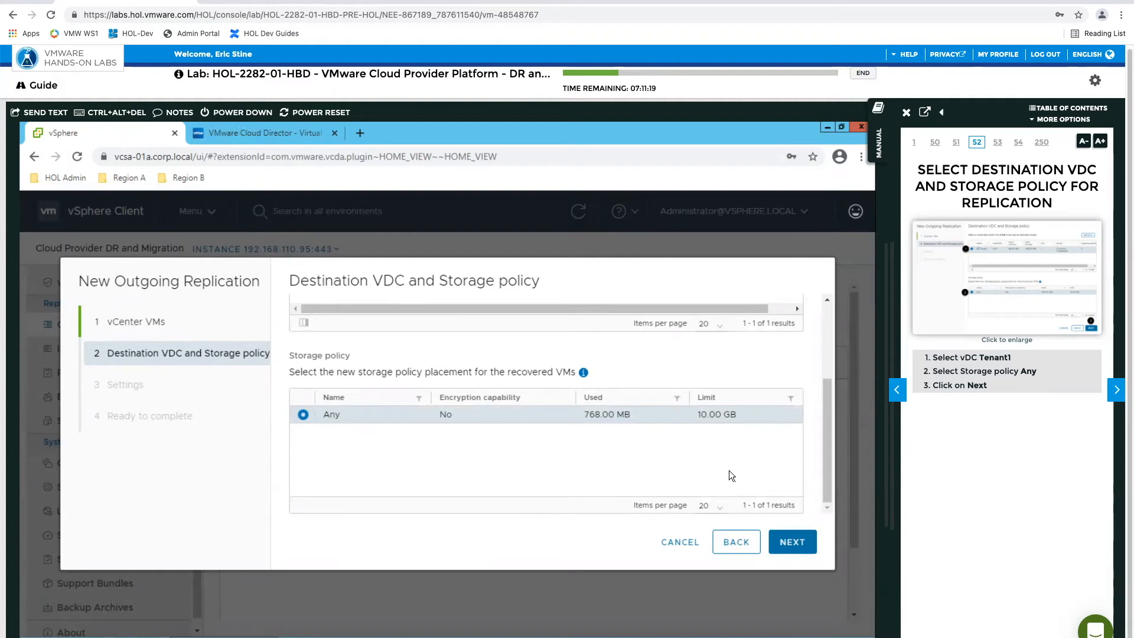
Step: Accept the destination VDC and storage policy, and read the manual's Configure Settings page through to its final instruction
{"action": "scroll", "coordinate": [730, 473], "scroll_direction": "up", "scroll_amount": 3}
{"action": "scroll", "coordinate": [730, 471], "scroll_direction": "down", "scroll_amount": 3}
{"action": "left_click", "coordinate": [799, 551]}
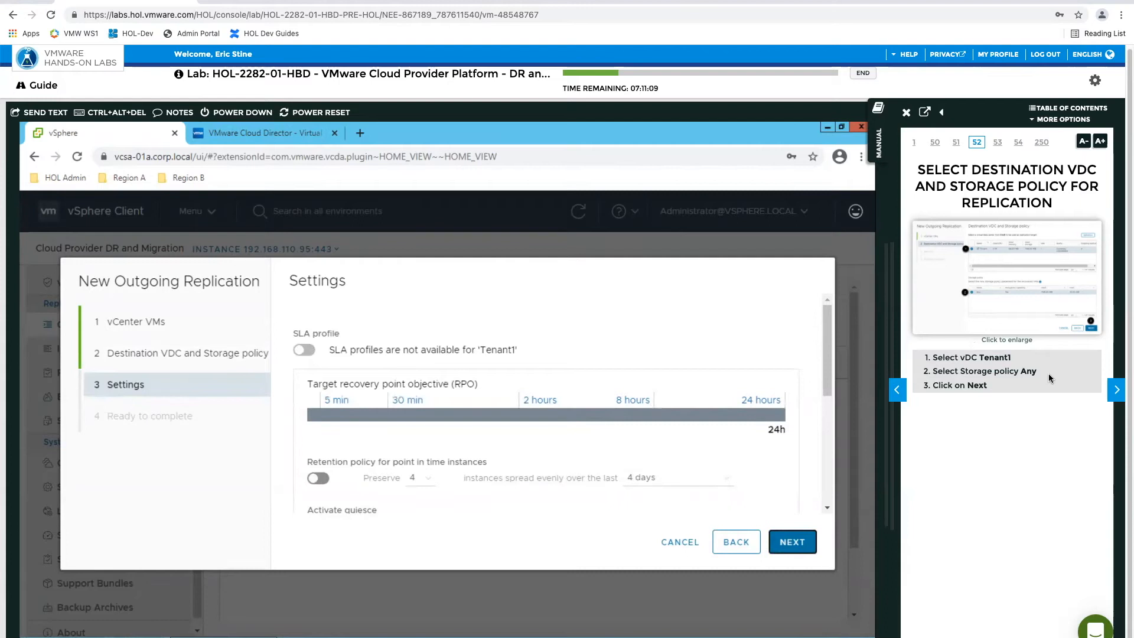
{"action": "left_click", "coordinate": [1117, 391]}
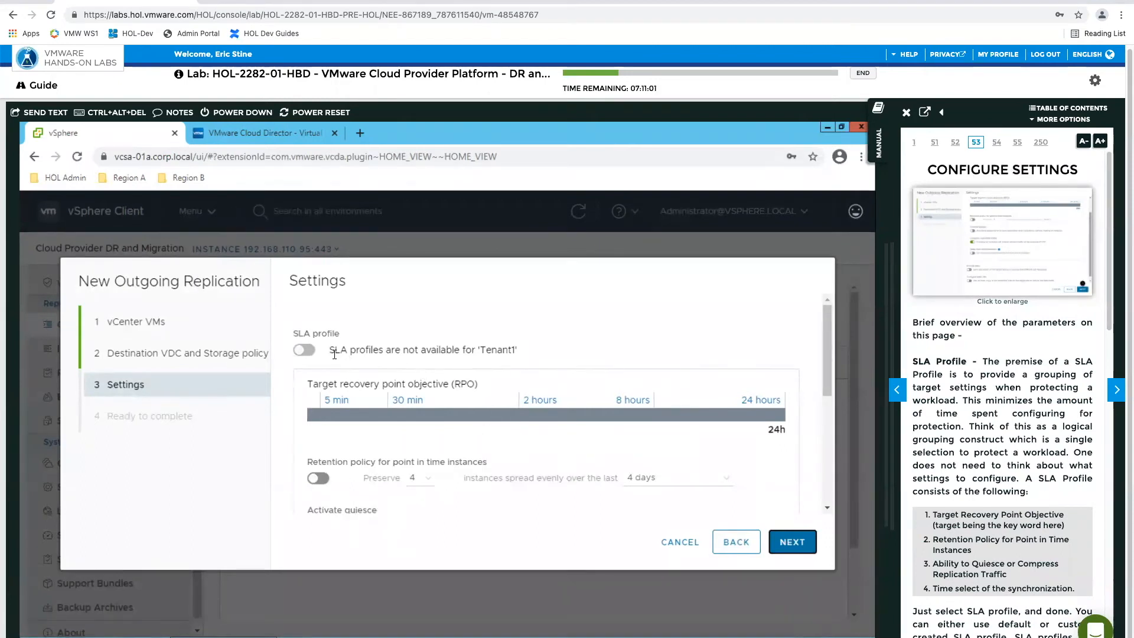
{"action": "scroll", "coordinate": [985, 417], "scroll_direction": "down", "scroll_amount": 8}
{"action": "scroll", "coordinate": [985, 416], "scroll_direction": "down", "scroll_amount": 8}
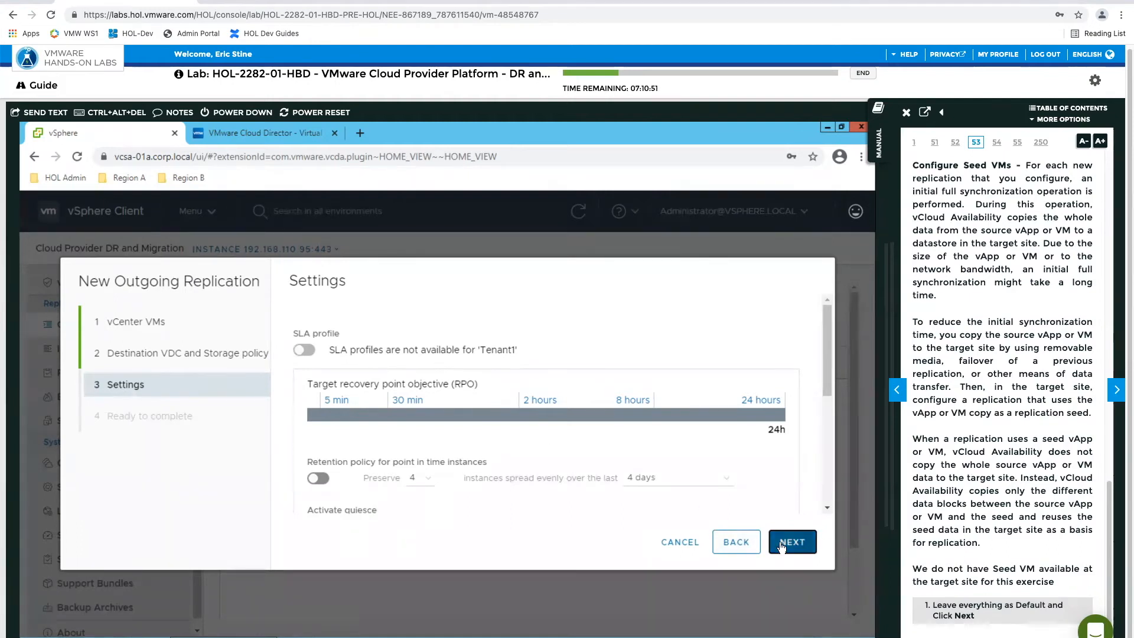
Step: Set the target recovery point objective to 5 minutes and finish the outgoing replication of core-A
{"action": "left_click", "coordinate": [337, 421]}
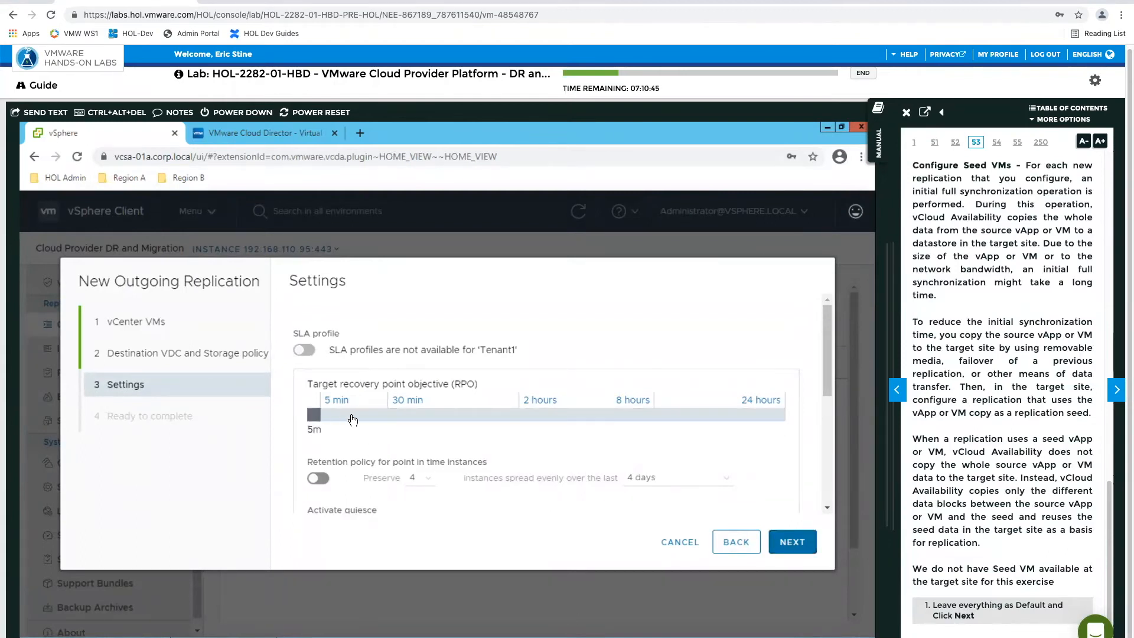
{"action": "left_click", "coordinate": [791, 543]}
{"action": "left_click", "coordinate": [789, 544]}
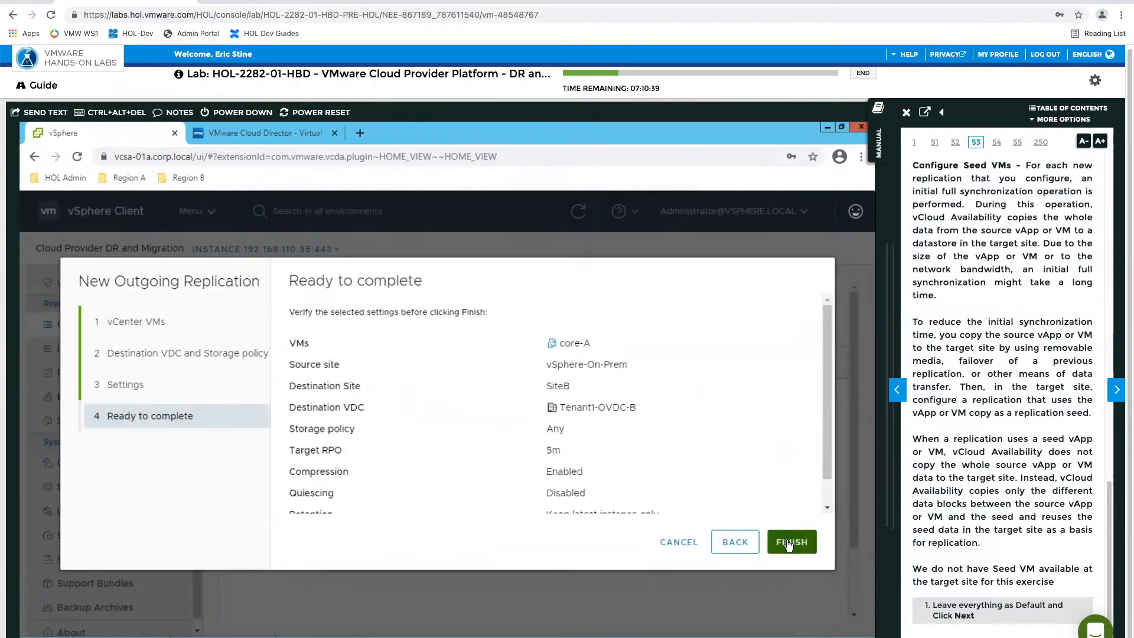
{"action": "left_click", "coordinate": [788, 543]}
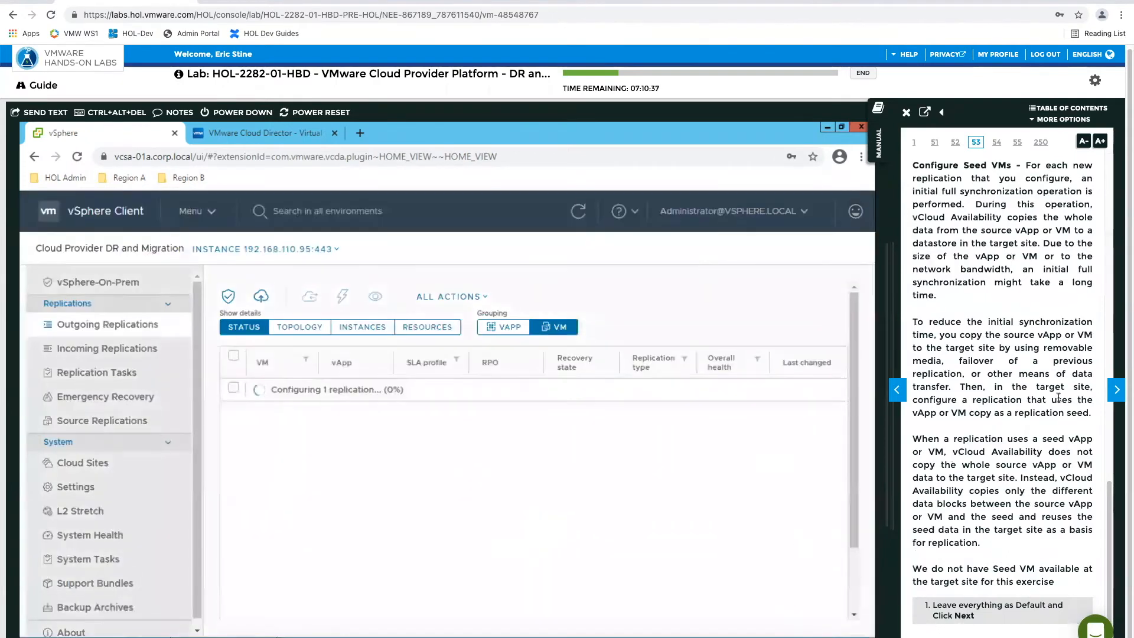
Step: Page the manual from Complete Replication to Cloud through to Confirm the Replication Status from Cloud Provider Site
{"action": "left_click", "coordinate": [1117, 390]}
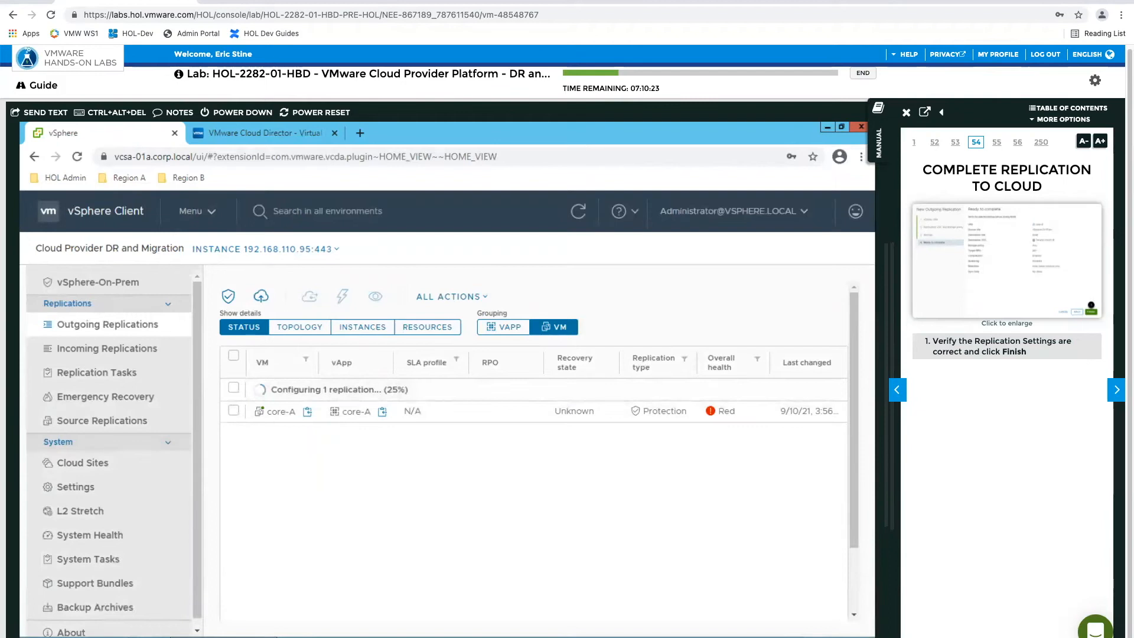
{"action": "left_click", "coordinate": [1117, 390]}
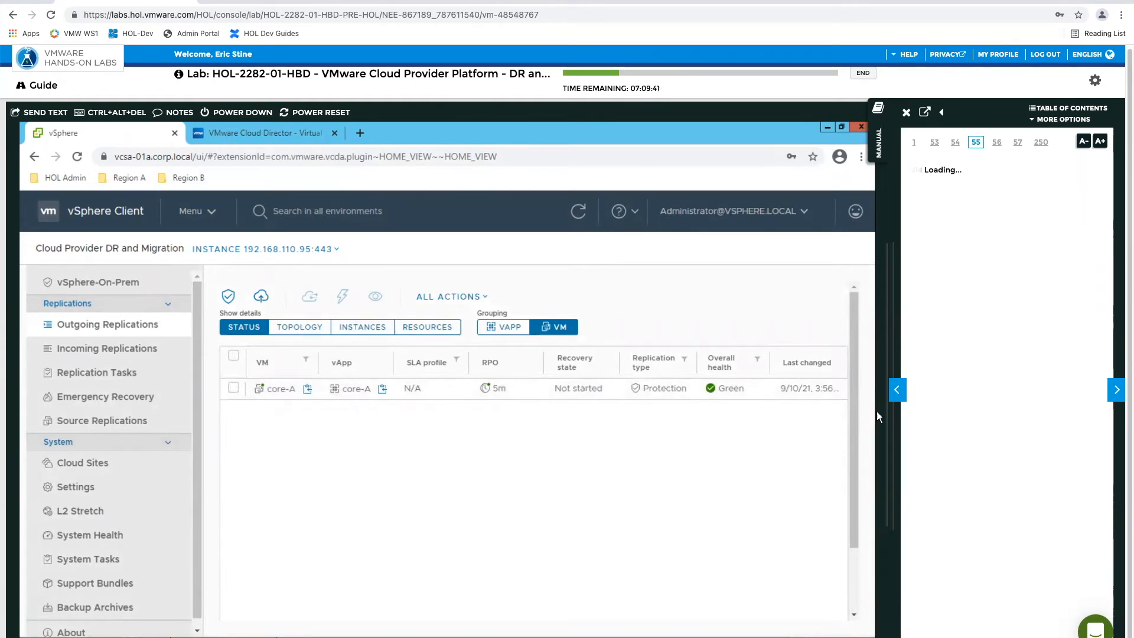
{"action": "left_click", "coordinate": [1118, 389]}
{"action": "left_click", "coordinate": [896, 392]}
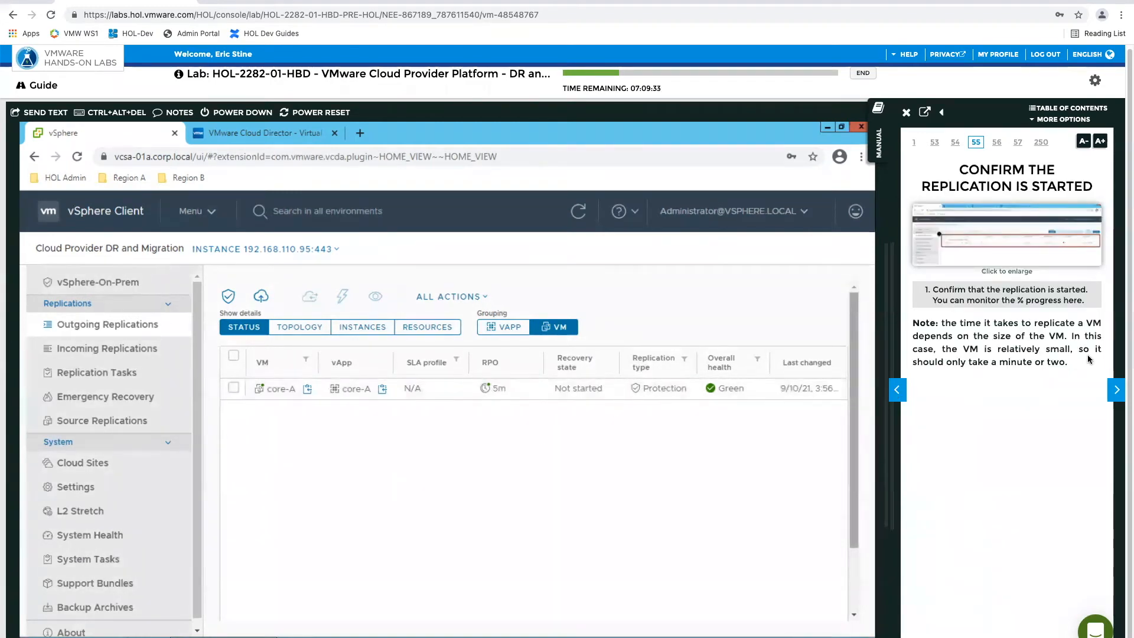
{"action": "left_click", "coordinate": [1117, 392]}
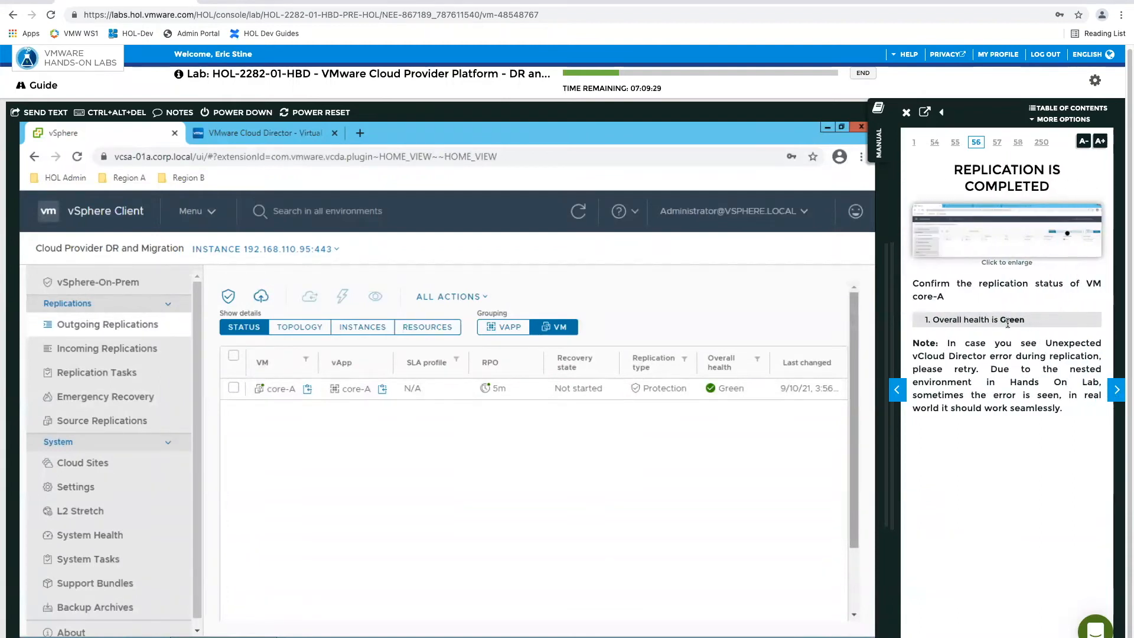
{"action": "left_click", "coordinate": [1117, 393]}
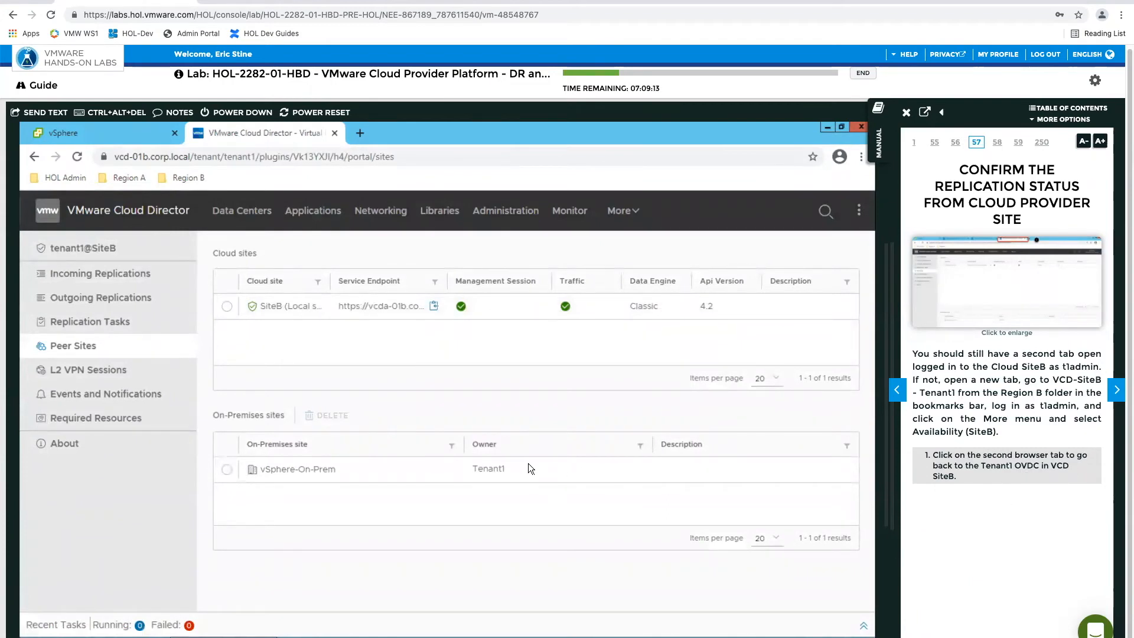
Step: In Tenant1's VMware Cloud Director, open Availability (SiteB) and select core-A among the incoming replications
{"action": "left_click", "coordinate": [241, 213]}
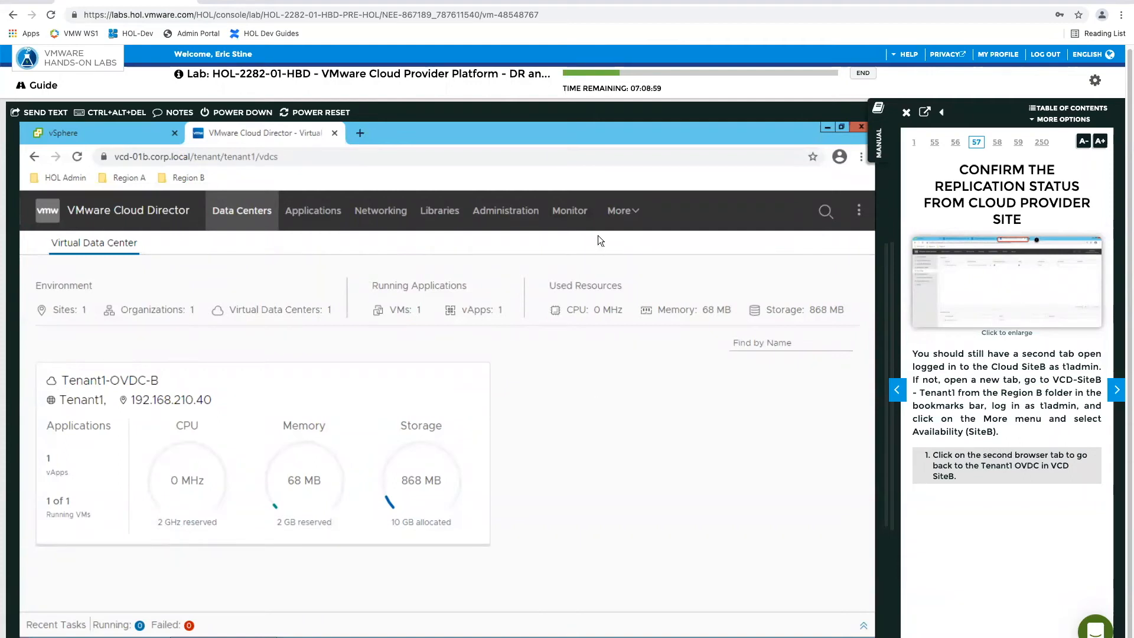
{"action": "left_click", "coordinate": [628, 209]}
{"action": "left_click", "coordinate": [620, 262]}
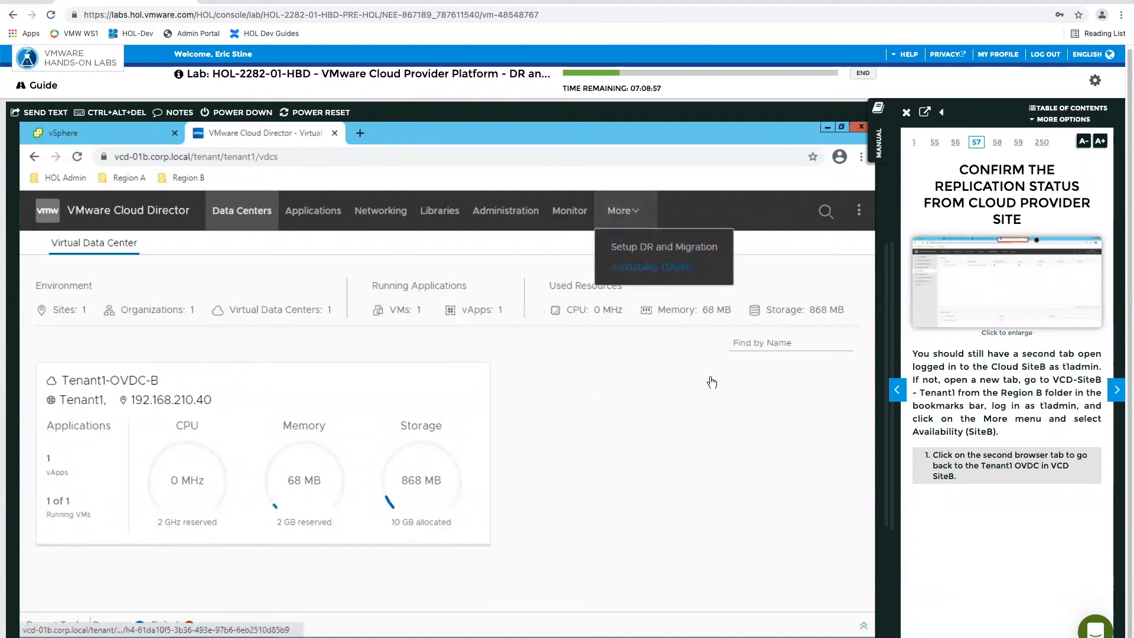
{"action": "left_click", "coordinate": [1116, 390]}
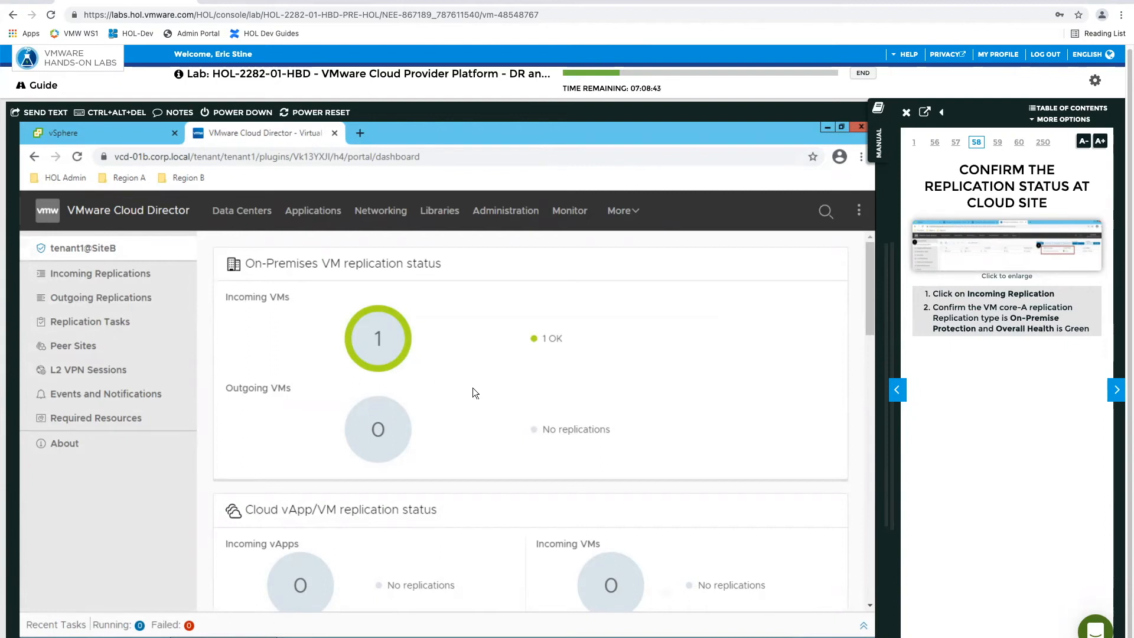
{"action": "left_click", "coordinate": [93, 273]}
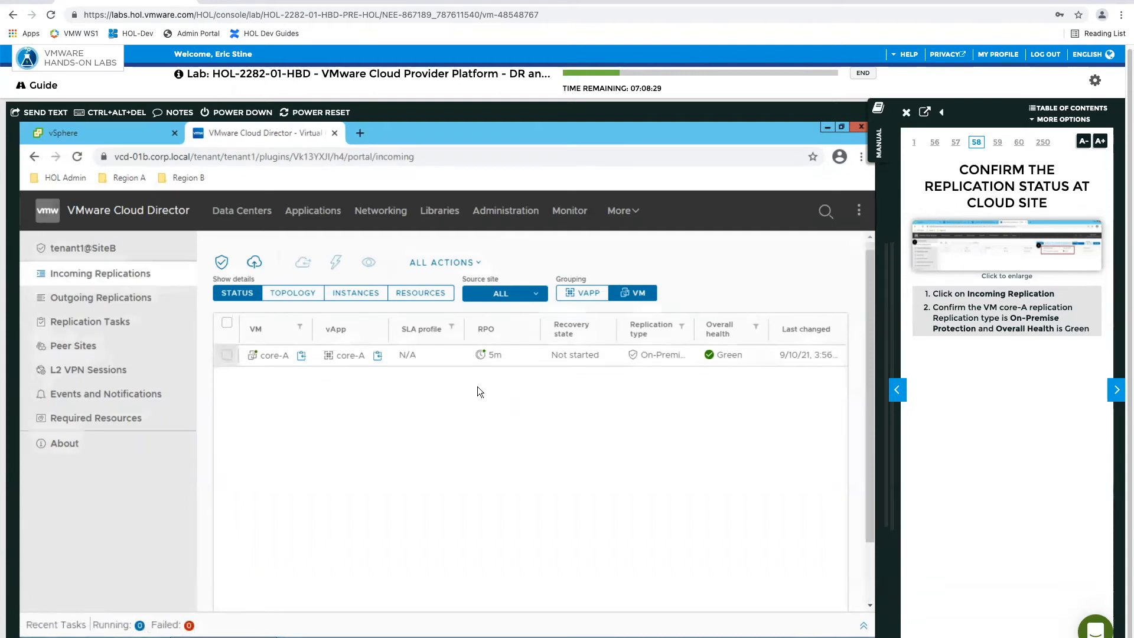
{"action": "left_click", "coordinate": [226, 356]}
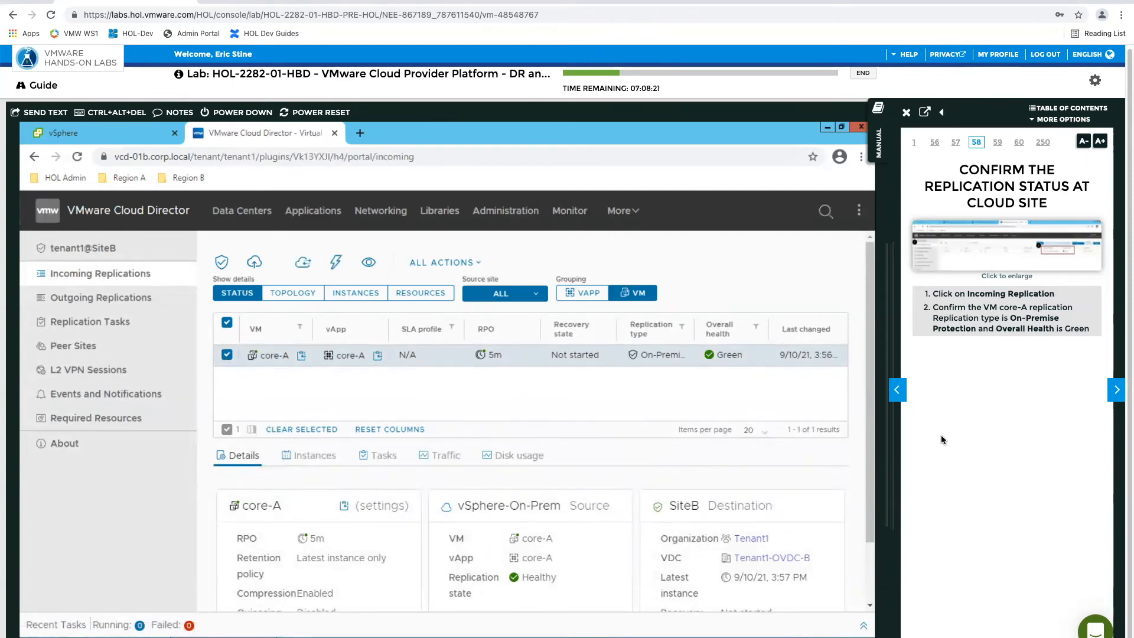
Step: Advance the manual to Configure Network for Recovery Workflows and show the resource details of the incoming replications
{"action": "left_click", "coordinate": [1116, 392]}
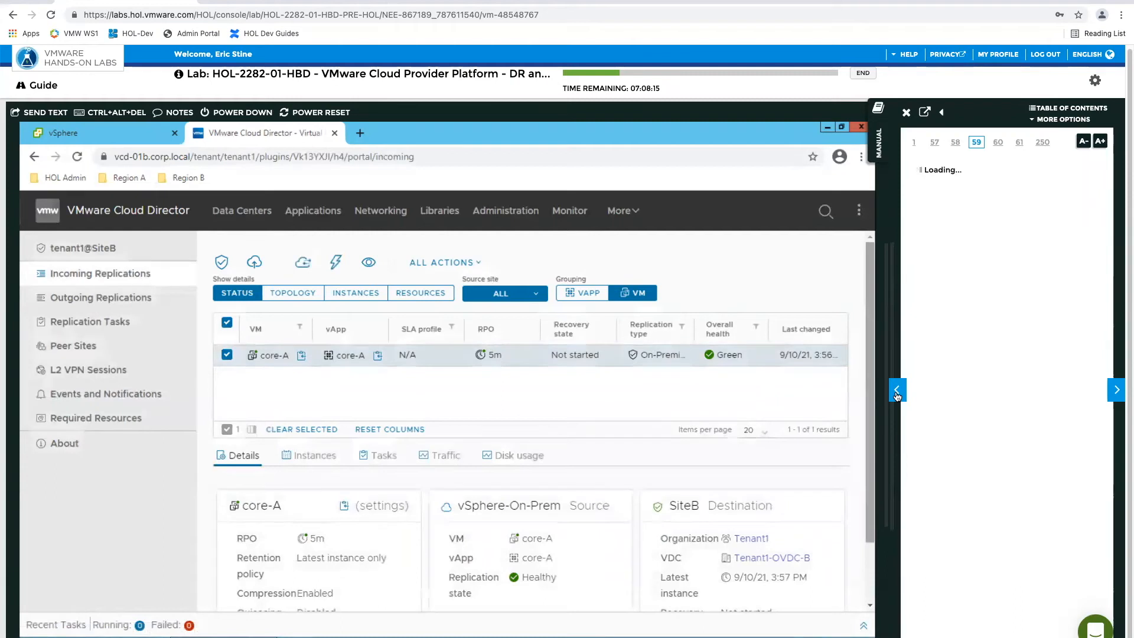
{"action": "left_click", "coordinate": [1115, 392]}
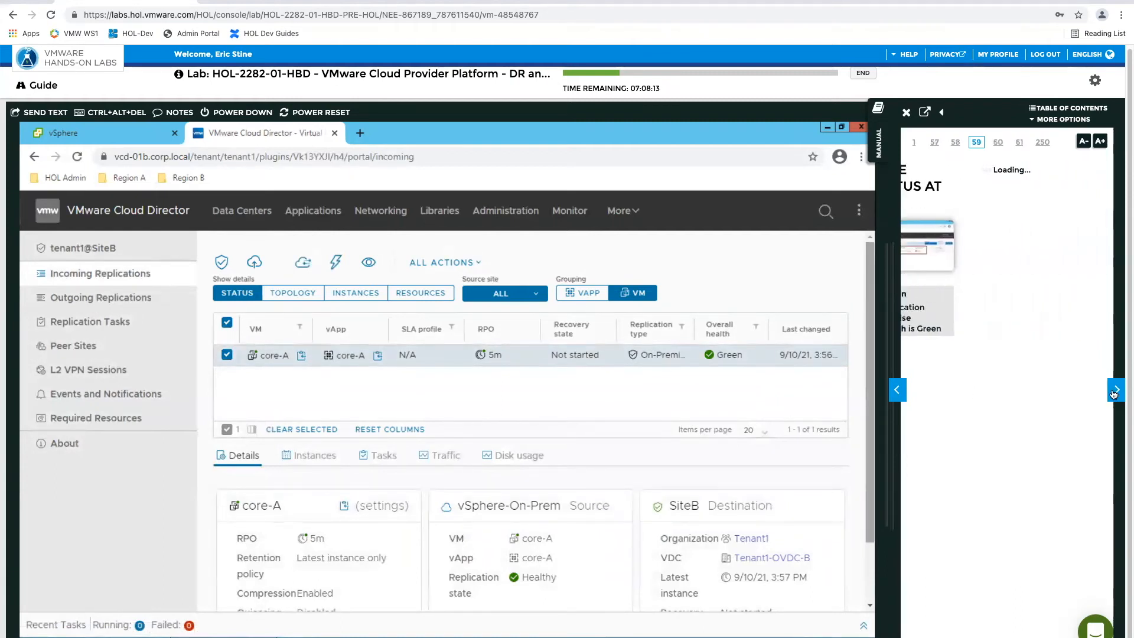
{"action": "left_click", "coordinate": [897, 391]}
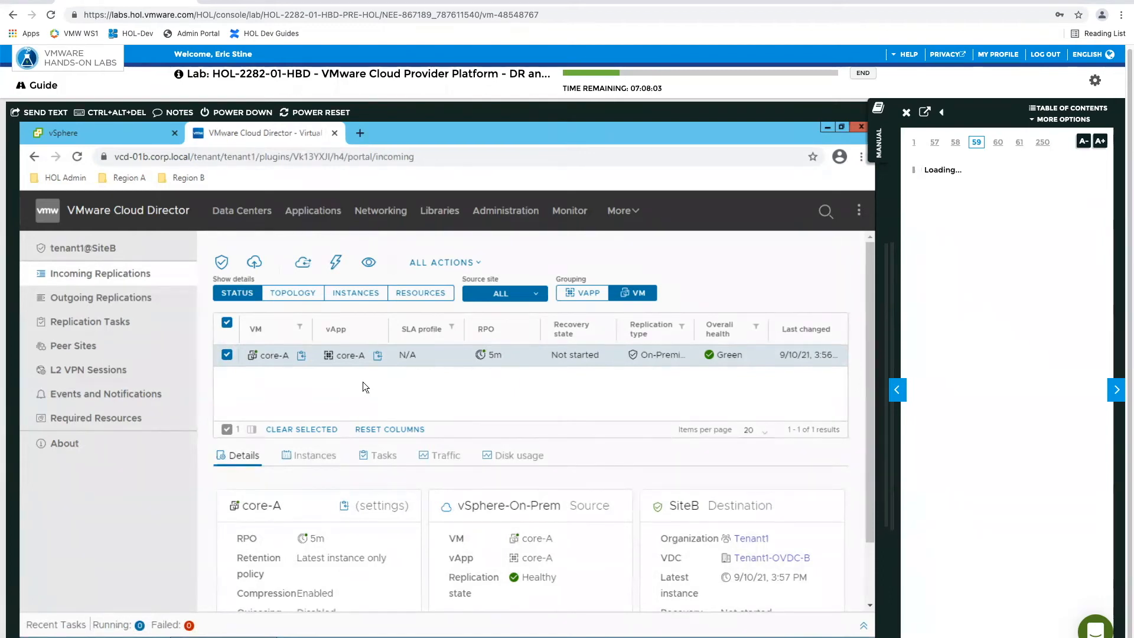
{"action": "left_click", "coordinate": [421, 294]}
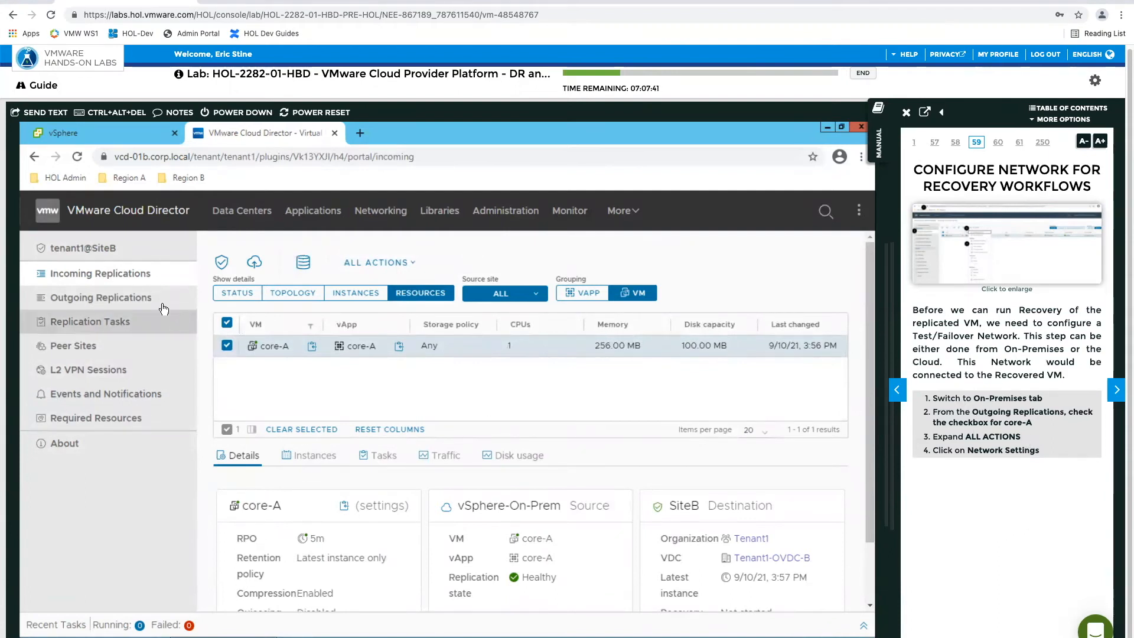
Step: Switch to the vSphere Client, select core-A in the outgoing replications and open its network settings
{"action": "left_click", "coordinate": [111, 136]}
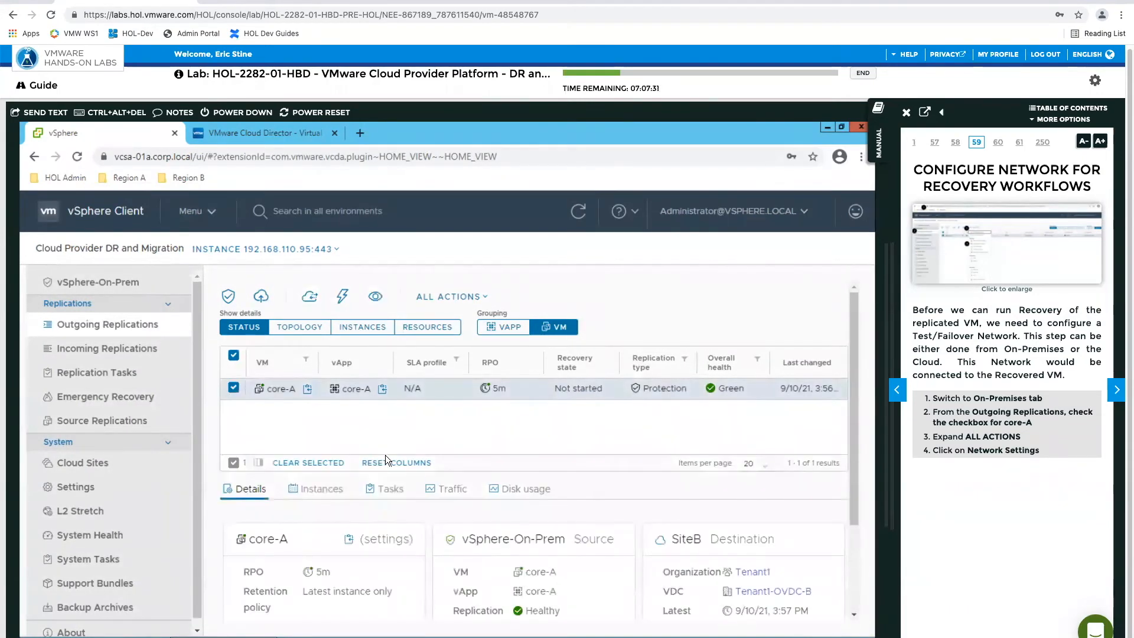
{"action": "left_click", "coordinate": [472, 300]}
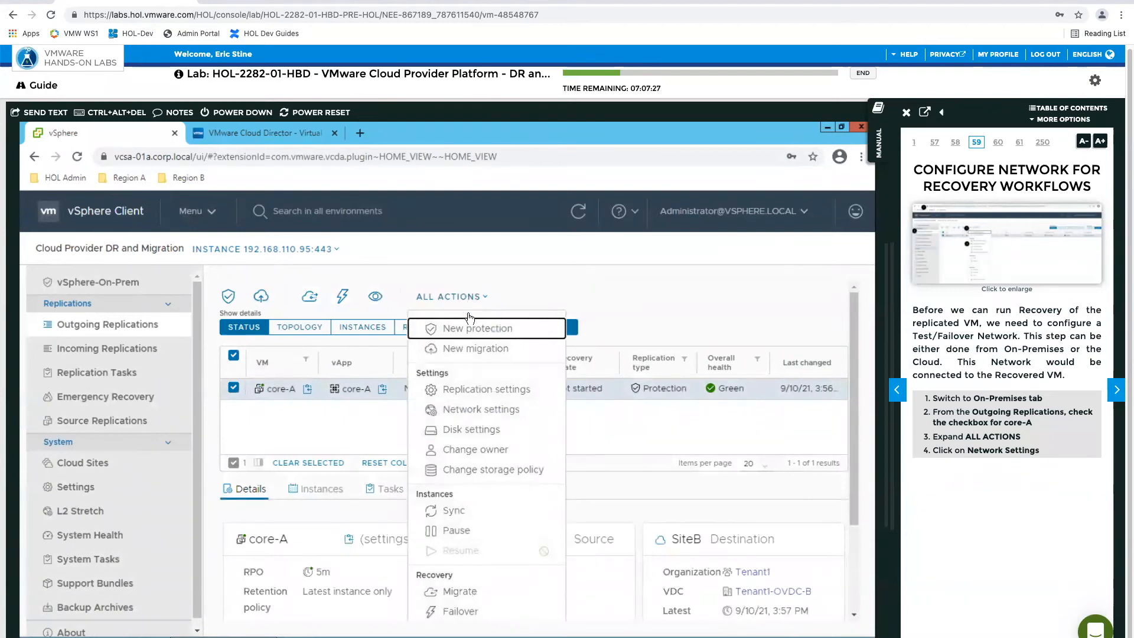
{"action": "left_click", "coordinate": [476, 411]}
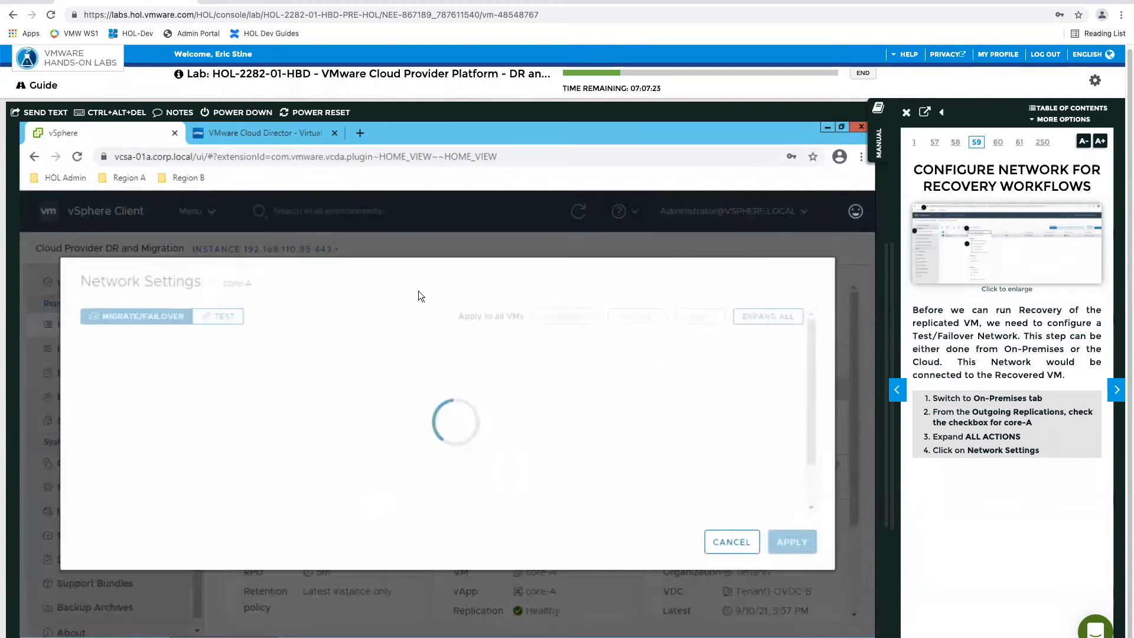
Step: Examine the actions available for core-A's incoming replication in VMware Cloud Director, and return to the vSphere Client
{"action": "left_click", "coordinate": [277, 133]}
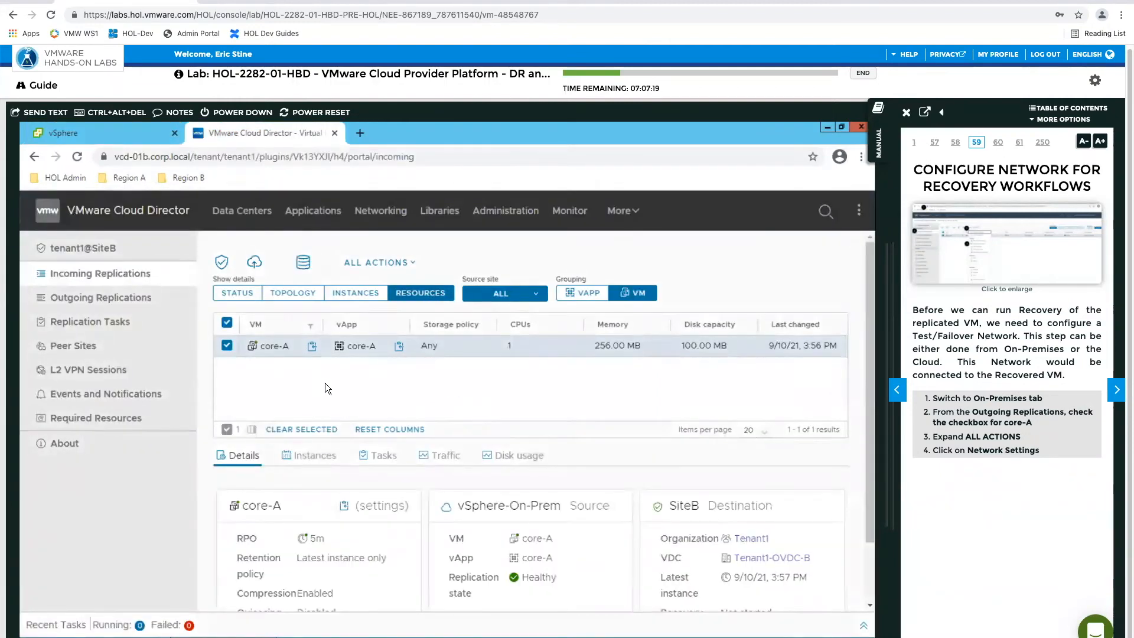
{"action": "left_click", "coordinate": [407, 264]}
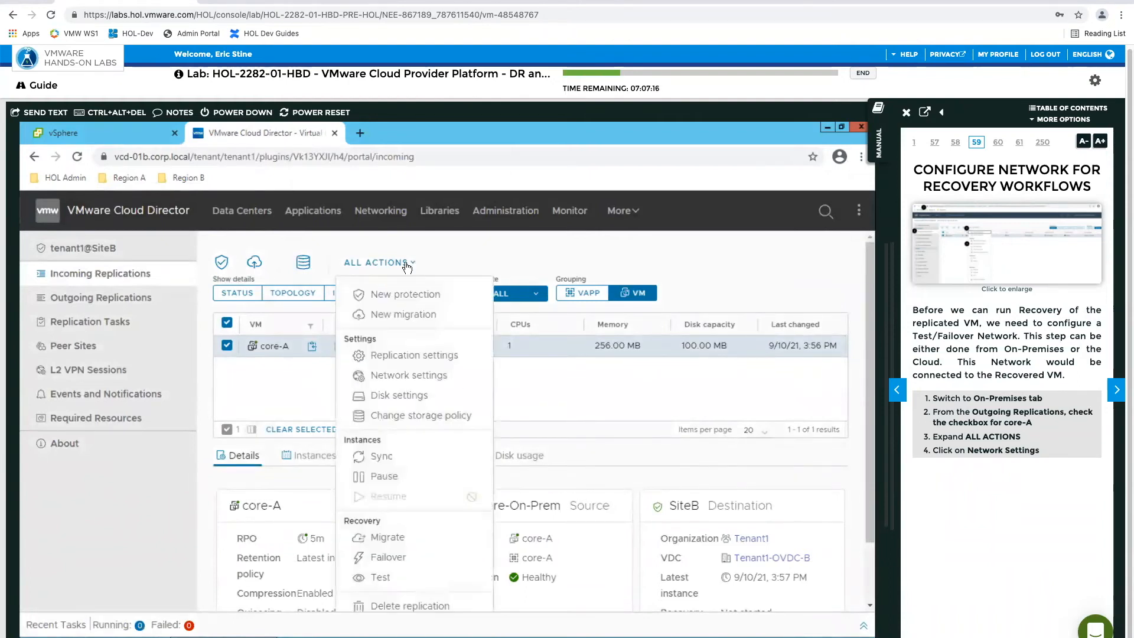
{"action": "left_click", "coordinate": [573, 384]}
{"action": "left_click", "coordinate": [89, 137]}
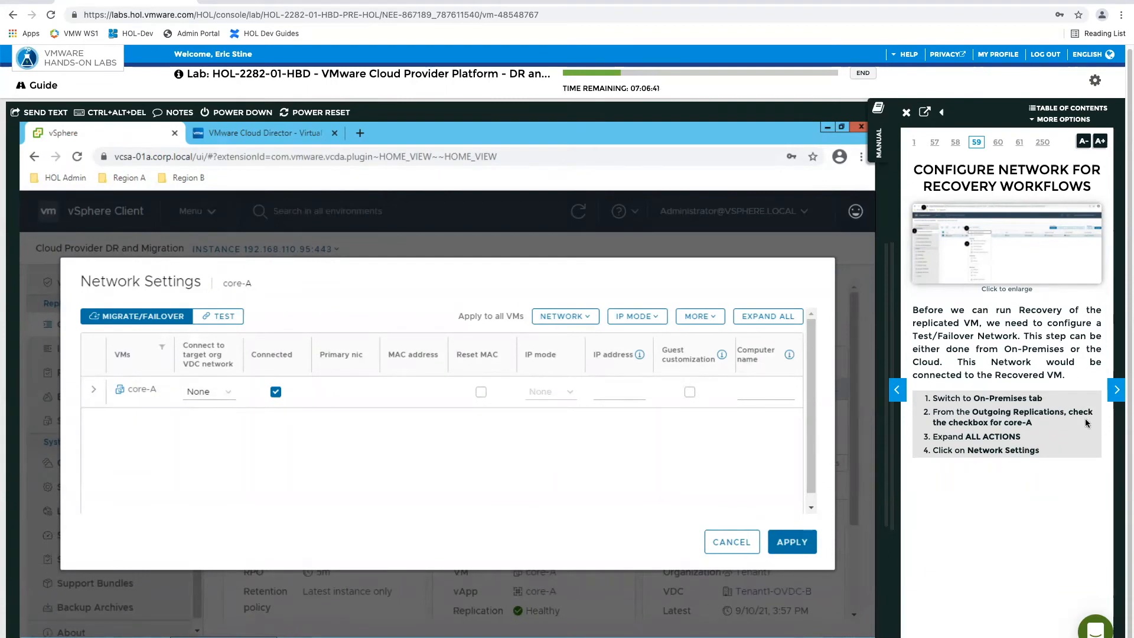
Step: Advance the manual to page 60 and connect core-A's migrate/failover network to Tenant1-OVDC-B-OrgNet-Rtd
{"action": "left_click", "coordinate": [1117, 397]}
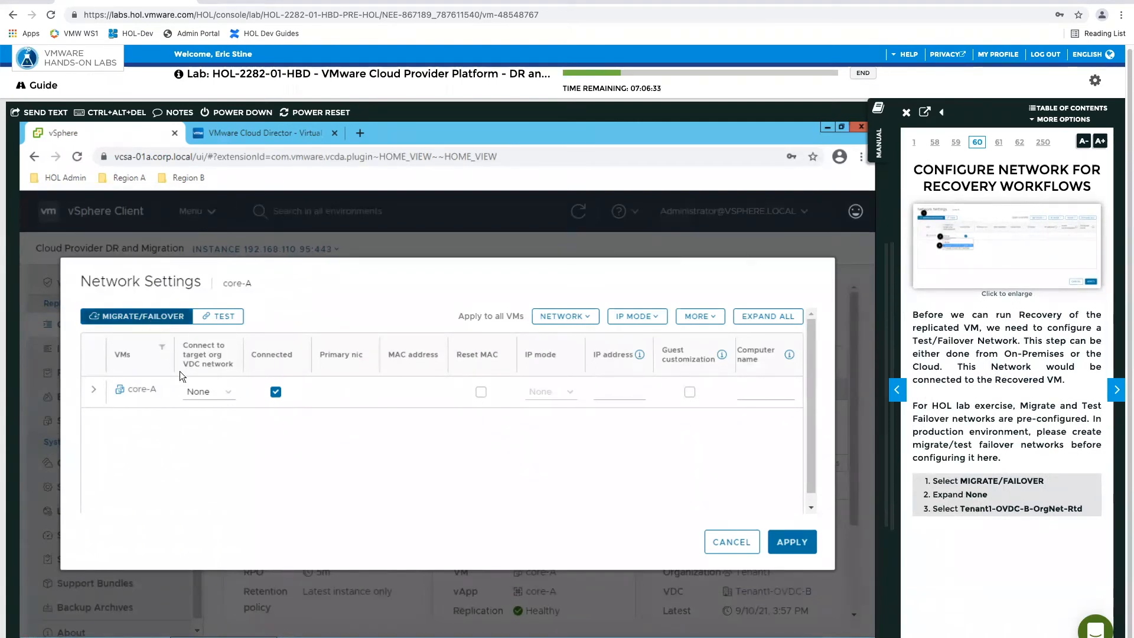
{"action": "left_click", "coordinate": [227, 398]}
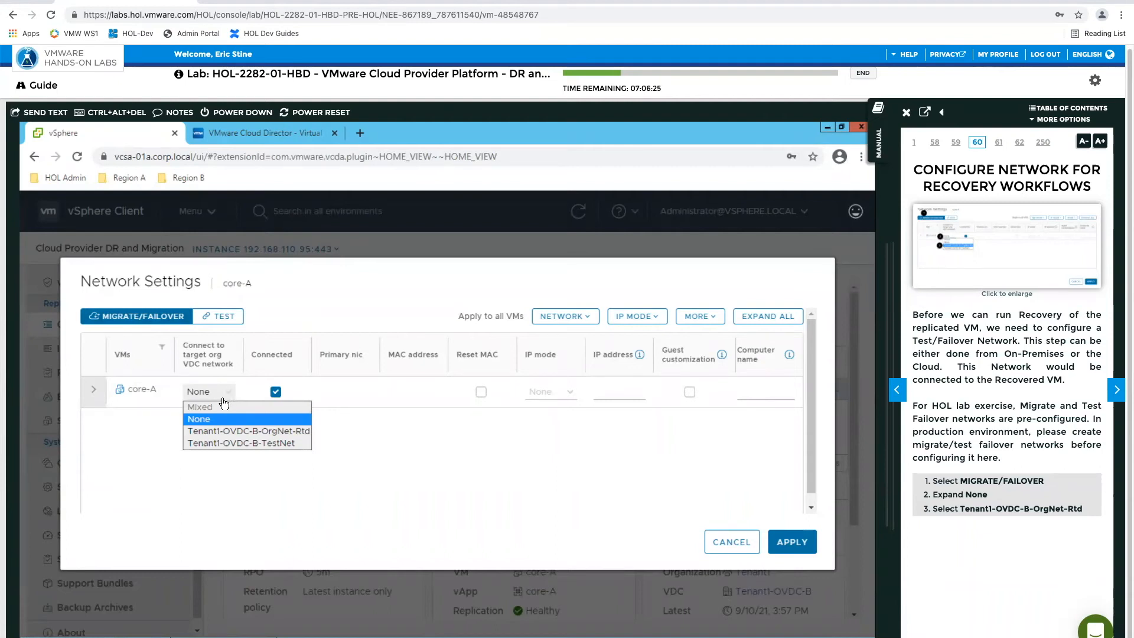
{"action": "left_click", "coordinate": [225, 431]}
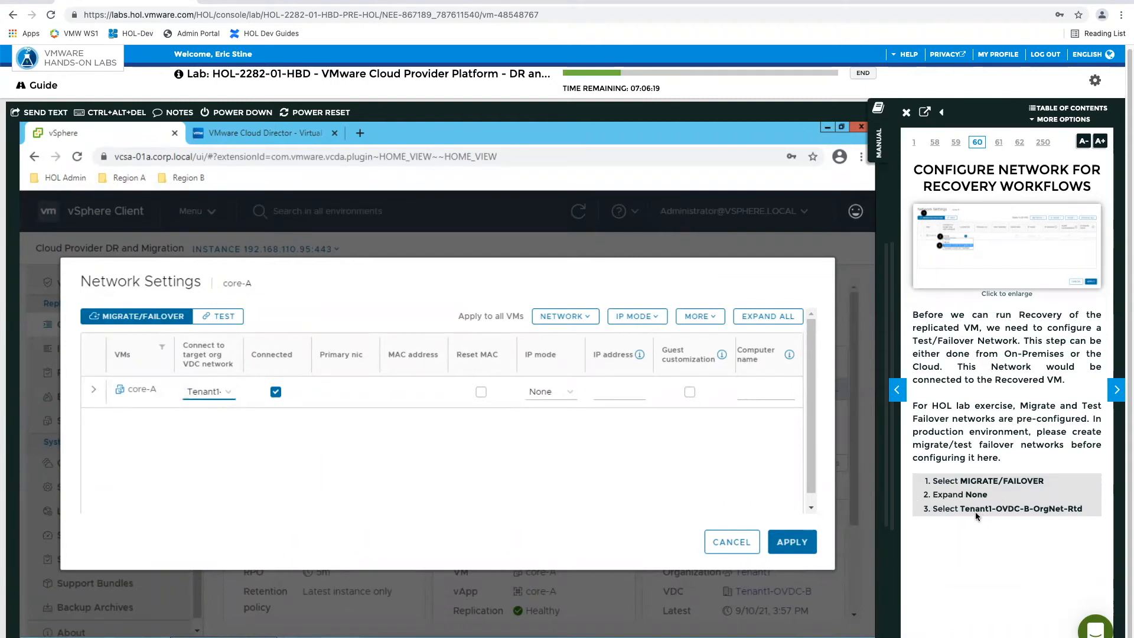
Step: Apply the Static - IP POOL IP mode to core-A's migrate/failover network and reload page 61 of the manual
{"action": "left_click", "coordinate": [1117, 389]}
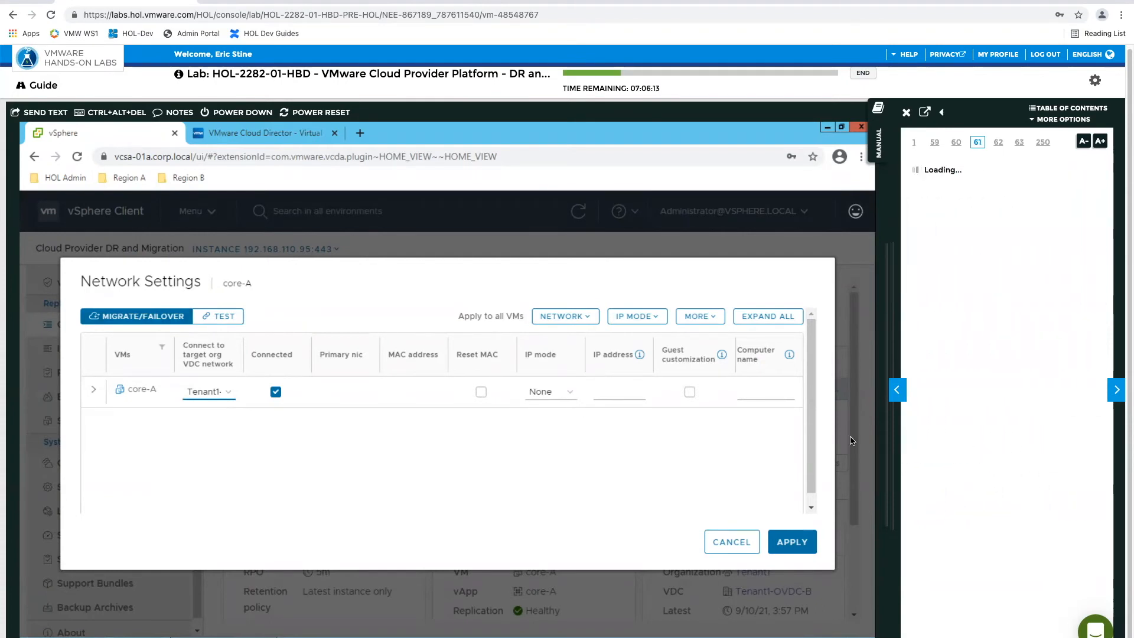
{"action": "left_click", "coordinate": [568, 397]}
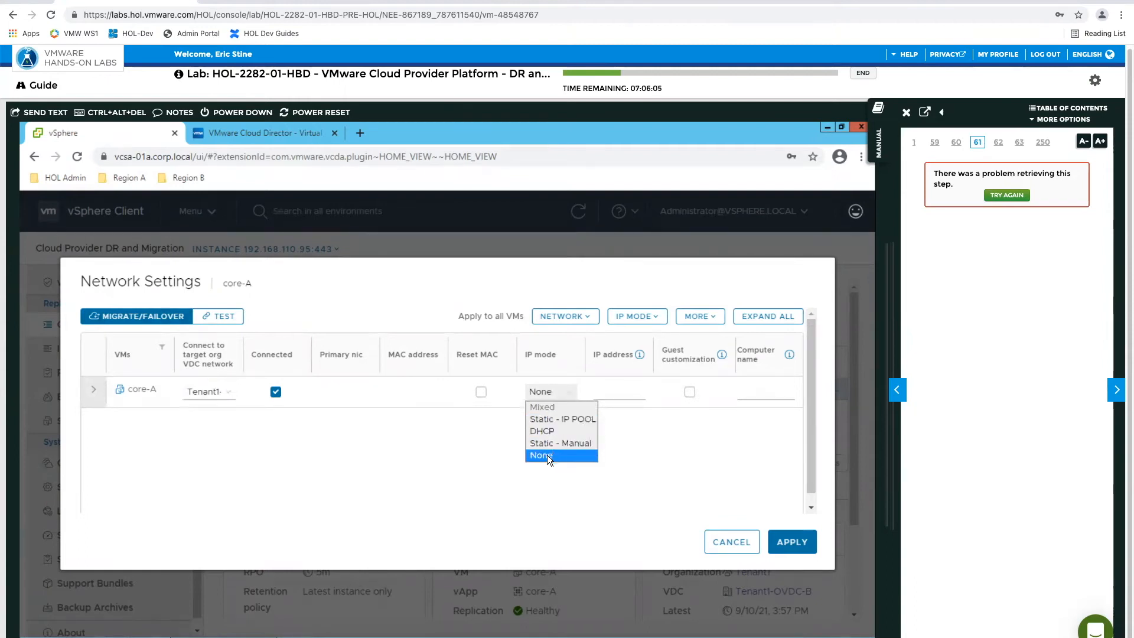
{"action": "left_click", "coordinate": [546, 420]}
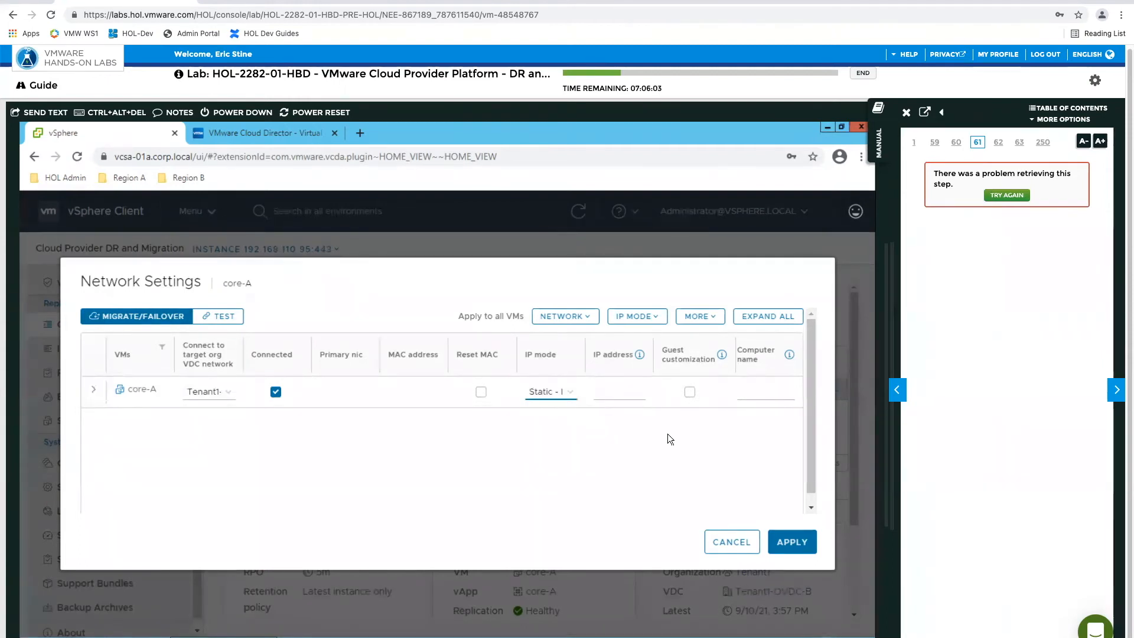
{"action": "left_click", "coordinate": [785, 542]}
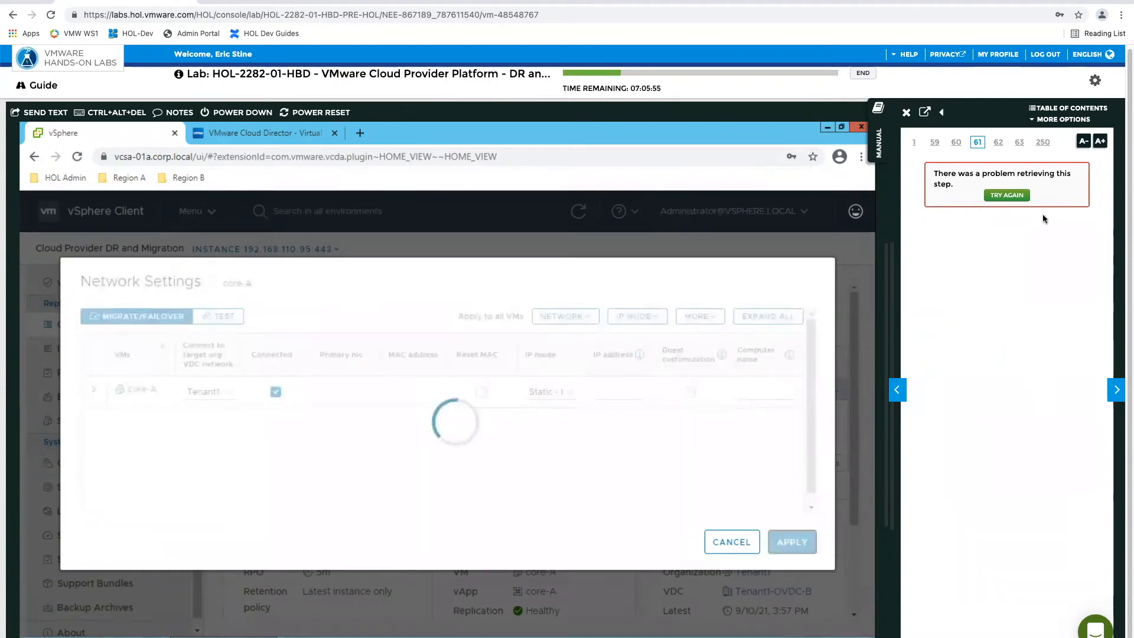
{"action": "left_click", "coordinate": [1117, 389]}
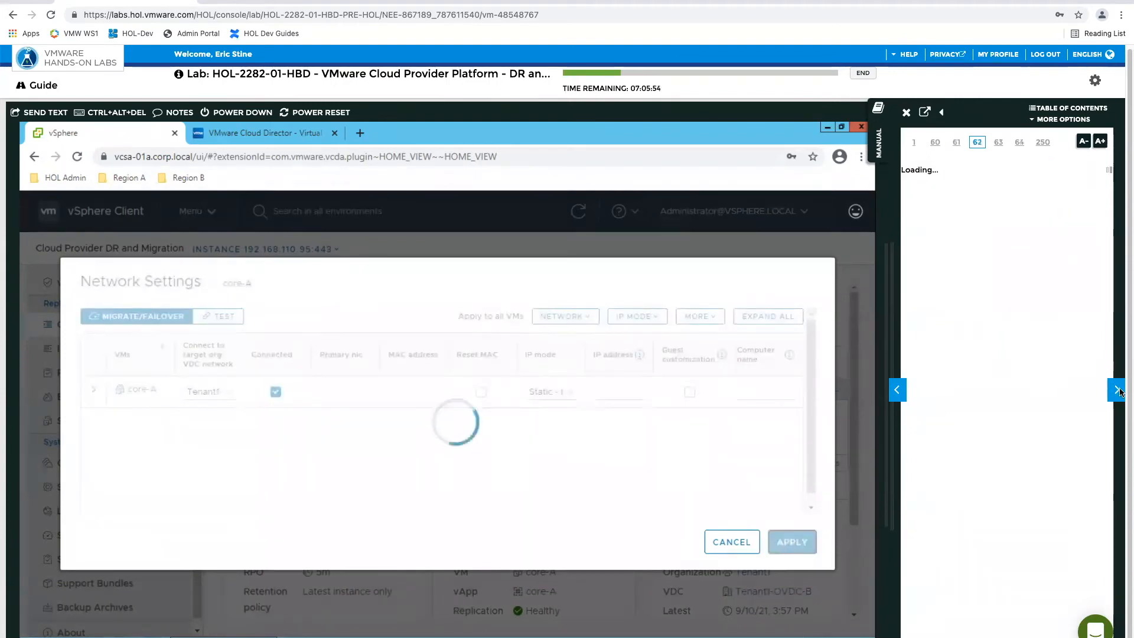
{"action": "left_click", "coordinate": [897, 391]}
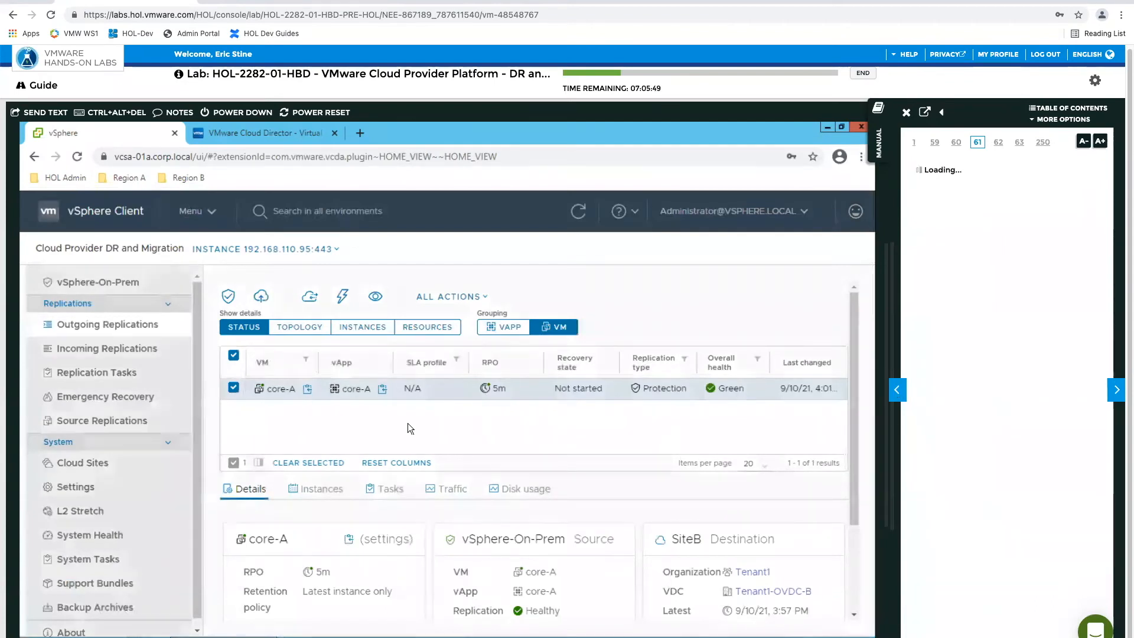
Step: Open core-A's network settings and connect its test network to Tenant1-OVDC-B-TestNet
{"action": "left_click", "coordinate": [452, 297]}
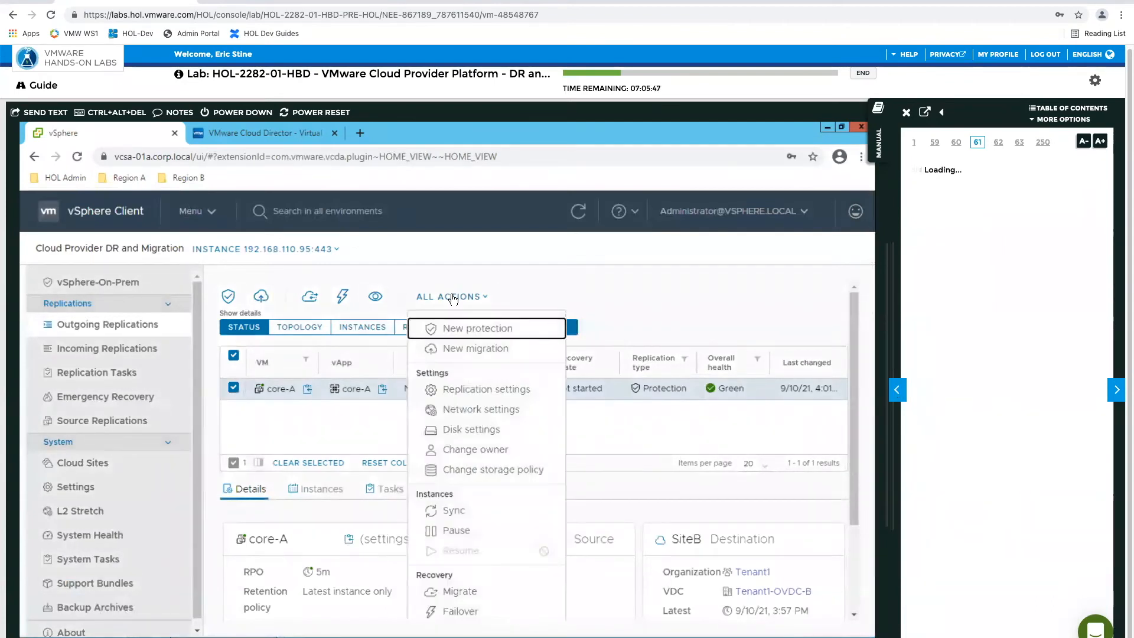
{"action": "left_click", "coordinate": [473, 410]}
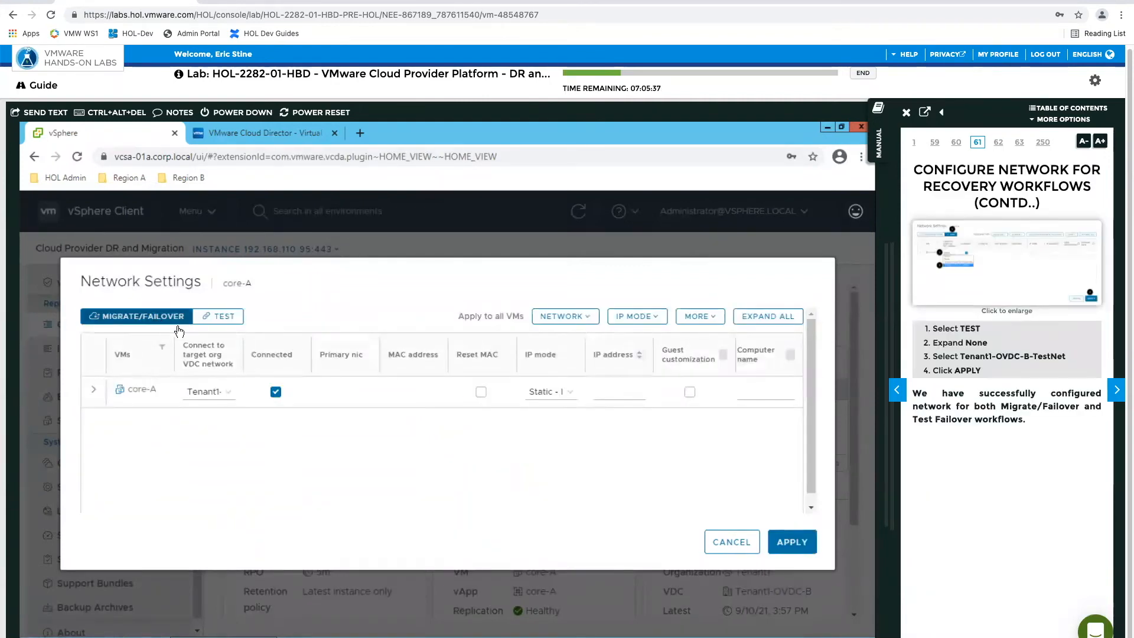
{"action": "left_click", "coordinate": [222, 319]}
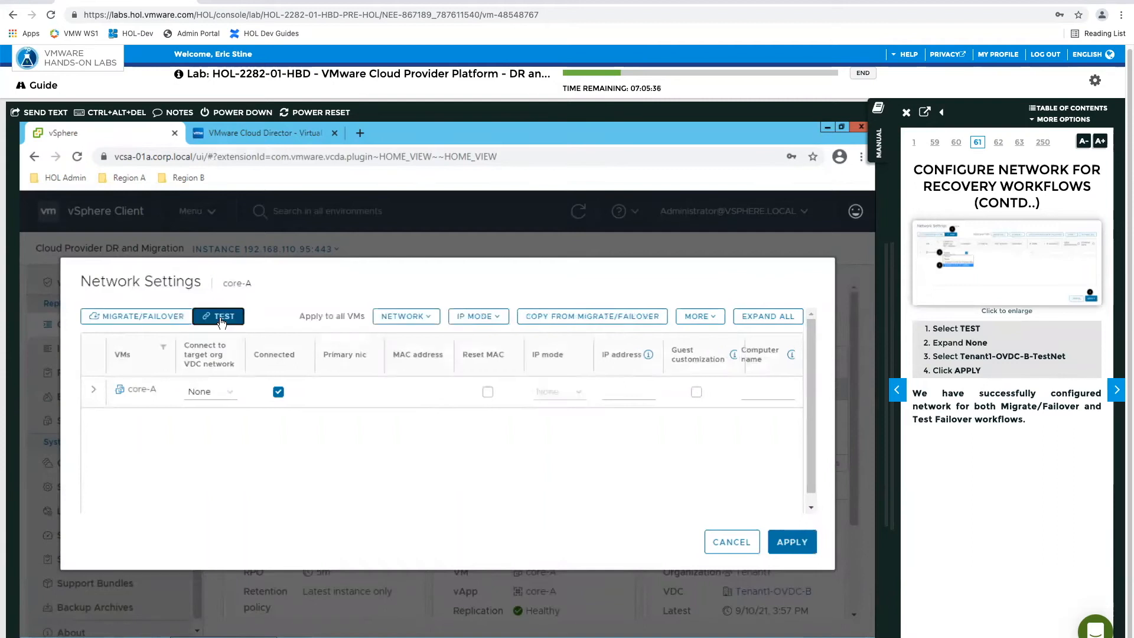
{"action": "left_click", "coordinate": [228, 394]}
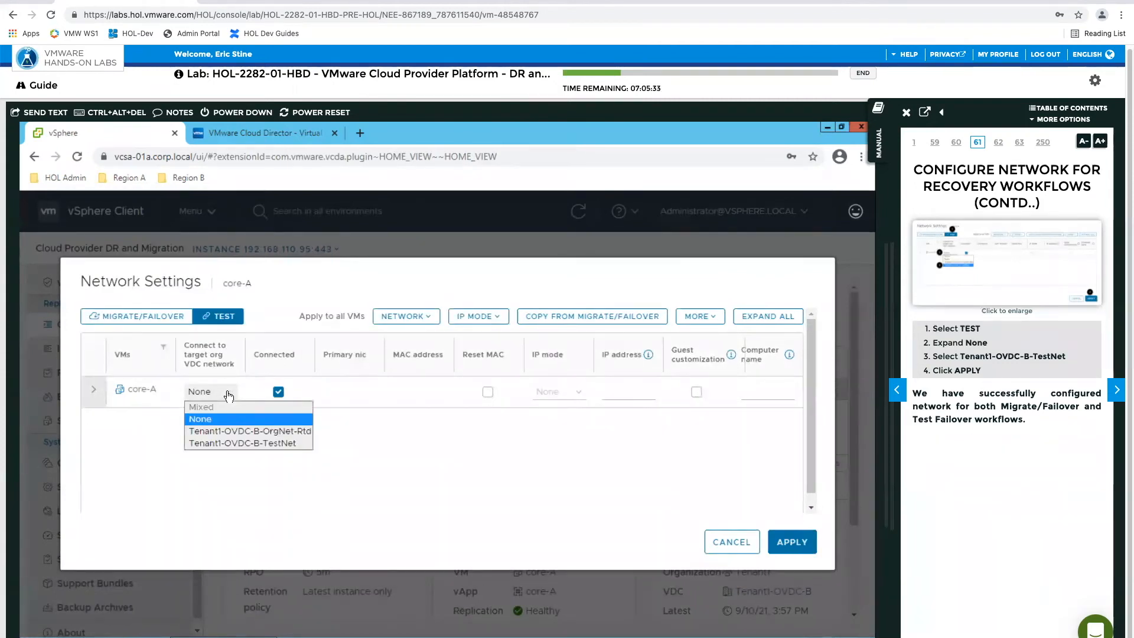
{"action": "left_click", "coordinate": [239, 442]}
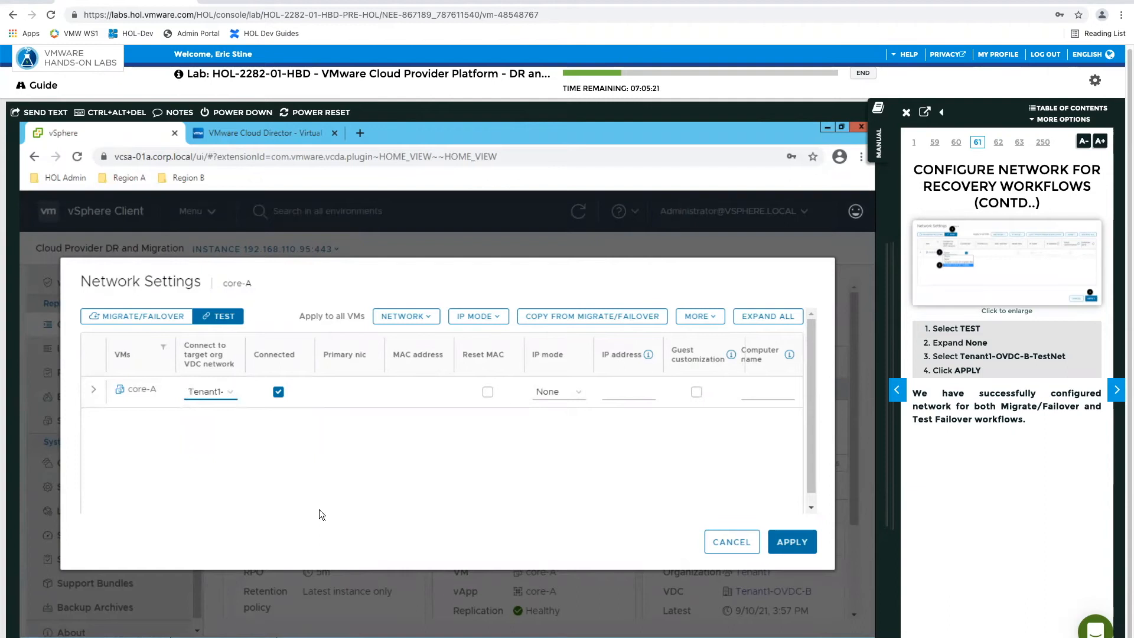
Step: Set core-A's test network IP mode to Static - IP POOL and apply the network settings
{"action": "left_click", "coordinate": [570, 391]}
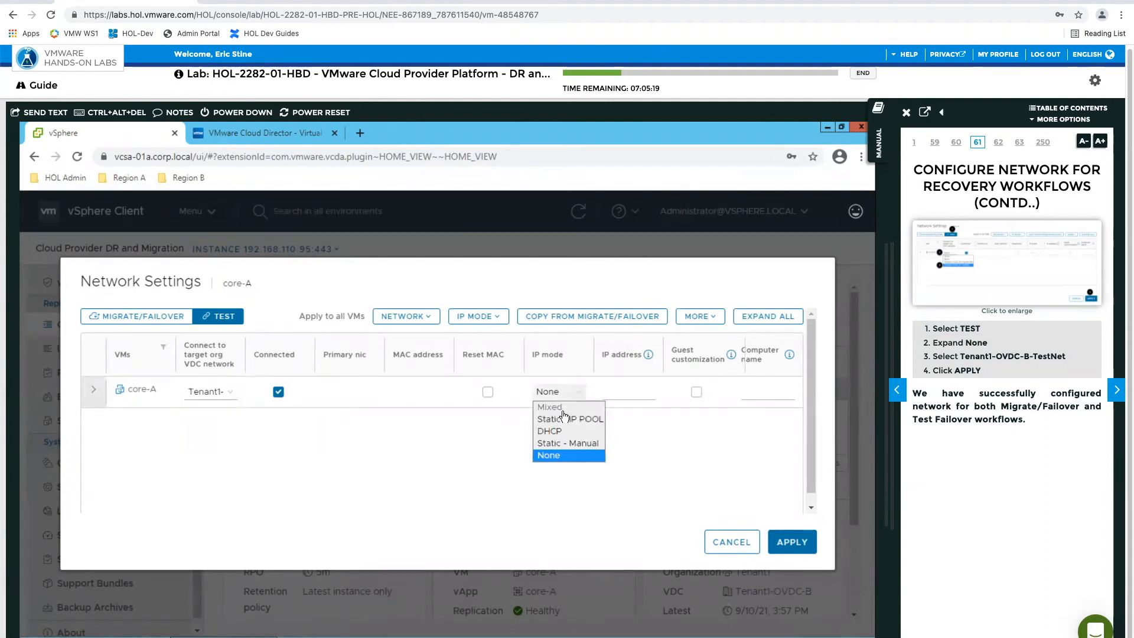
{"action": "left_click", "coordinate": [555, 419]}
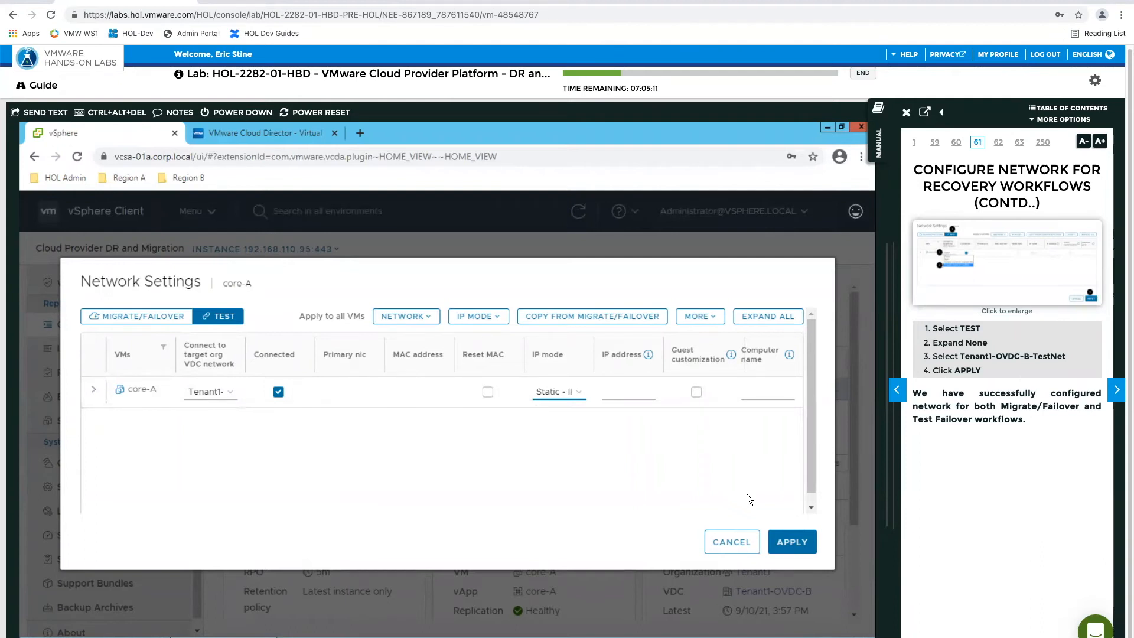
{"action": "left_click", "coordinate": [794, 544]}
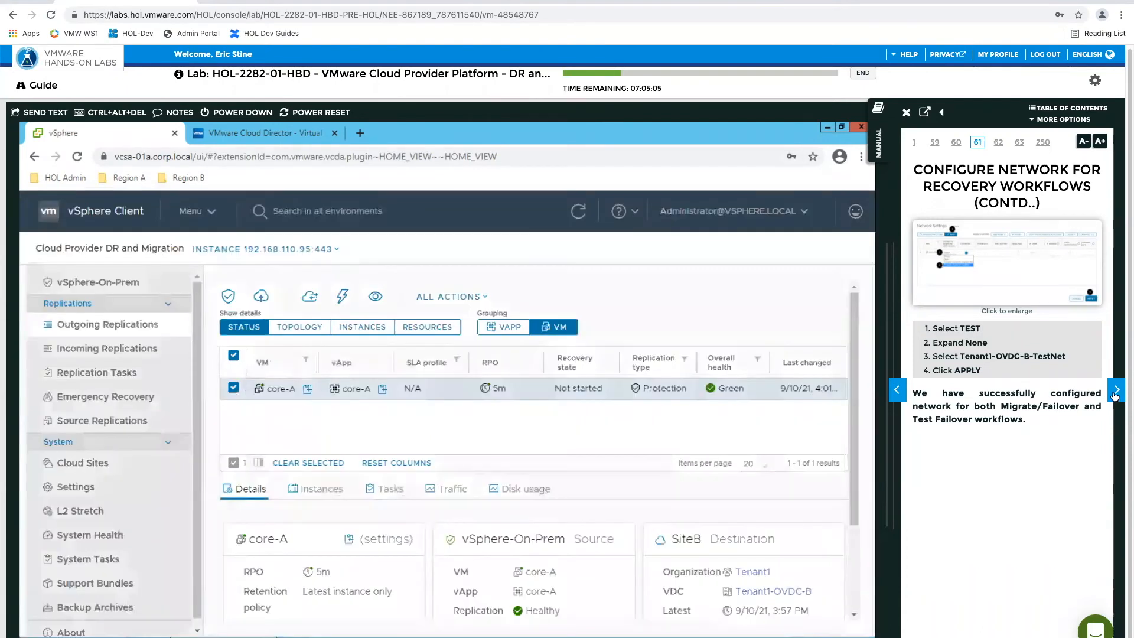
Step: Advance the manual to page 62, consult its enlarged screenshot and start a test failover for core-A
{"action": "left_click", "coordinate": [1115, 391]}
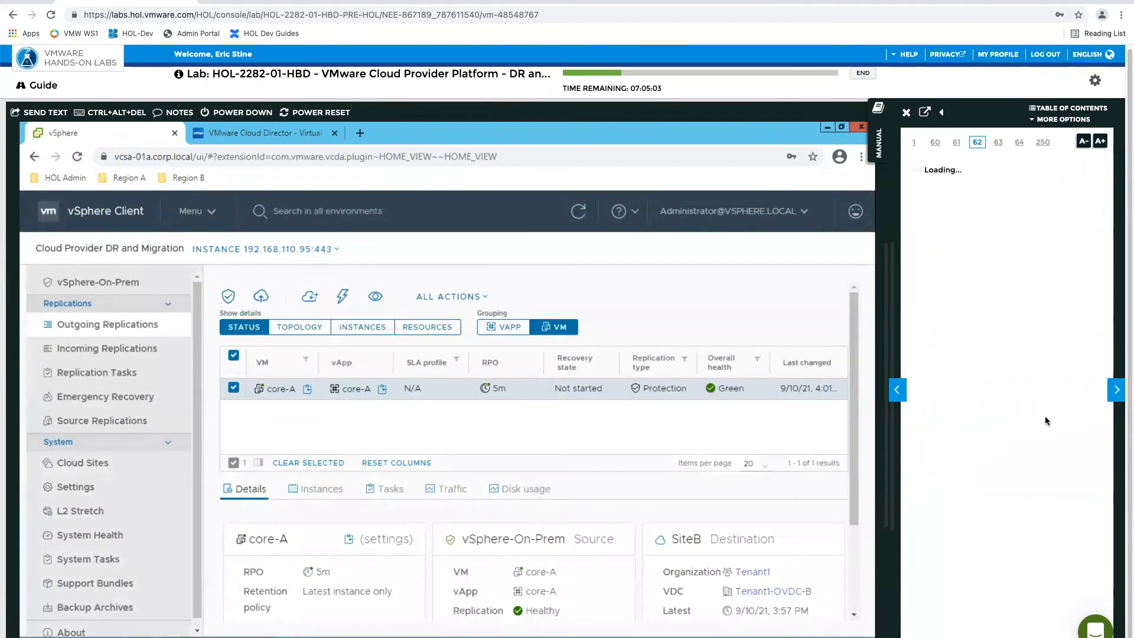
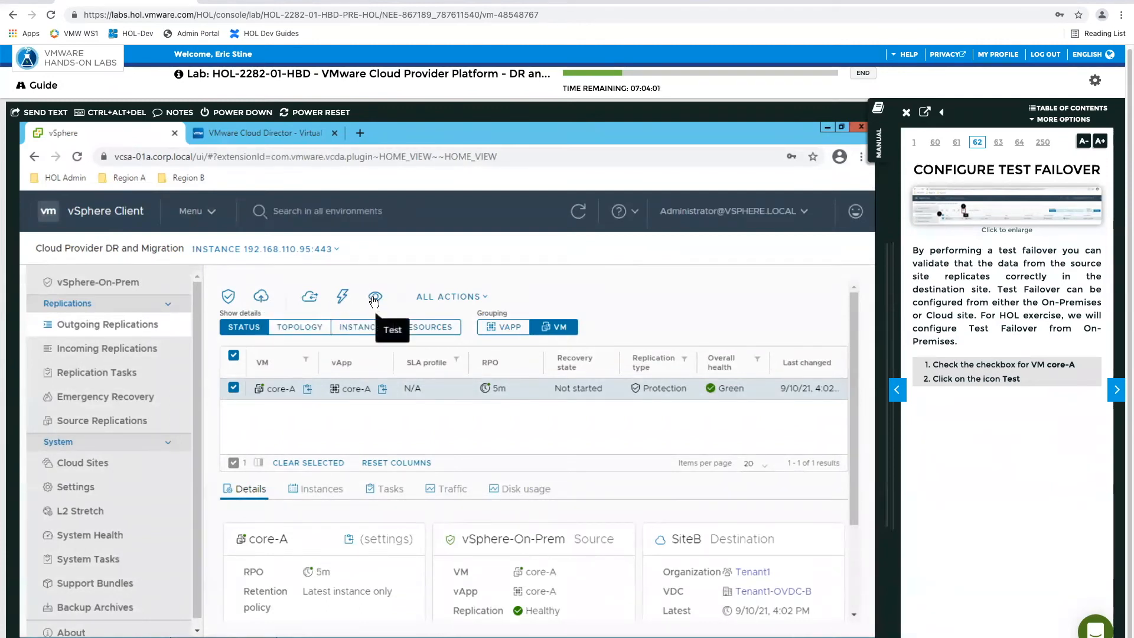
{"action": "left_click", "coordinate": [961, 210]}
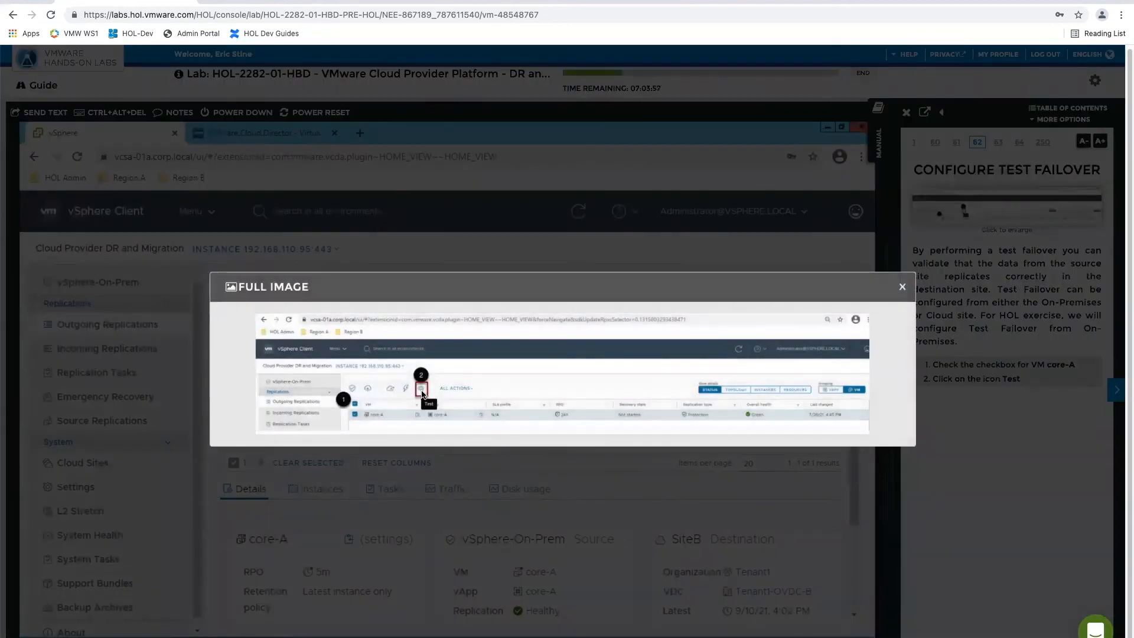
{"action": "left_click", "coordinate": [902, 288]}
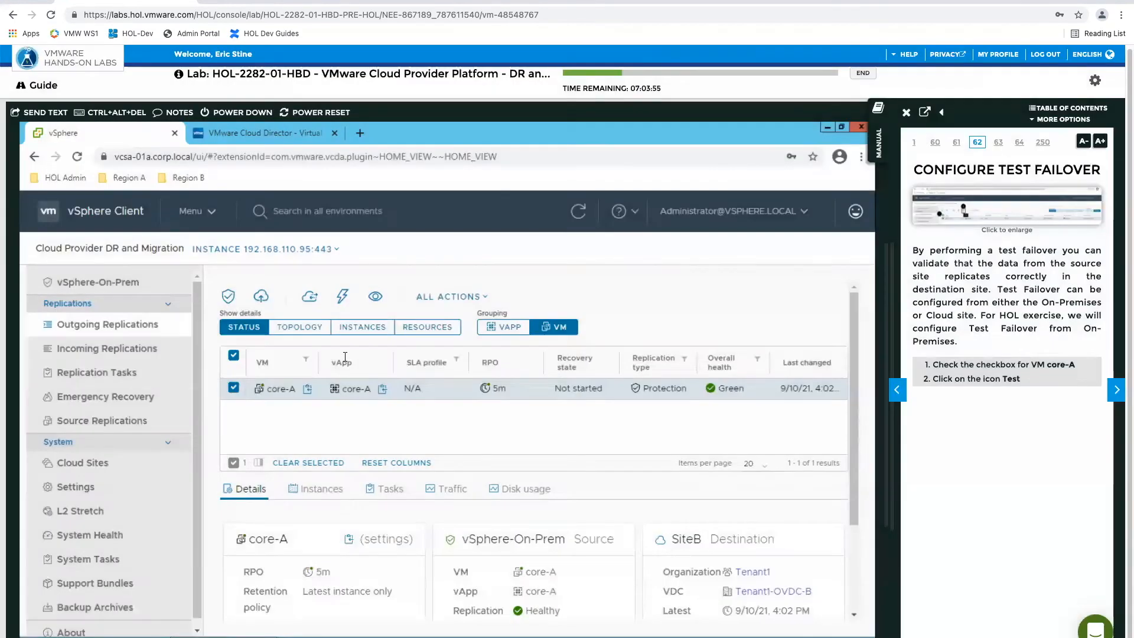
{"action": "left_click", "coordinate": [343, 296]}
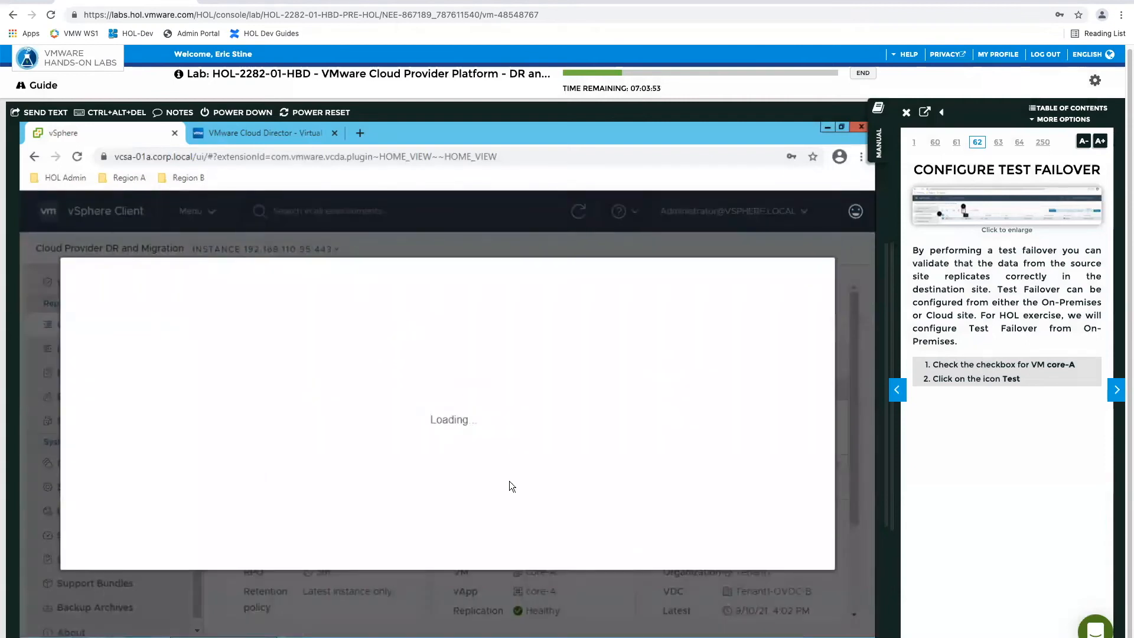
Step: Following manual pages 63 and 64, run core-A's test failover with power-on, preconfigured network settings and synchronization of all VMs to their current state
{"action": "left_click", "coordinate": [1115, 389]}
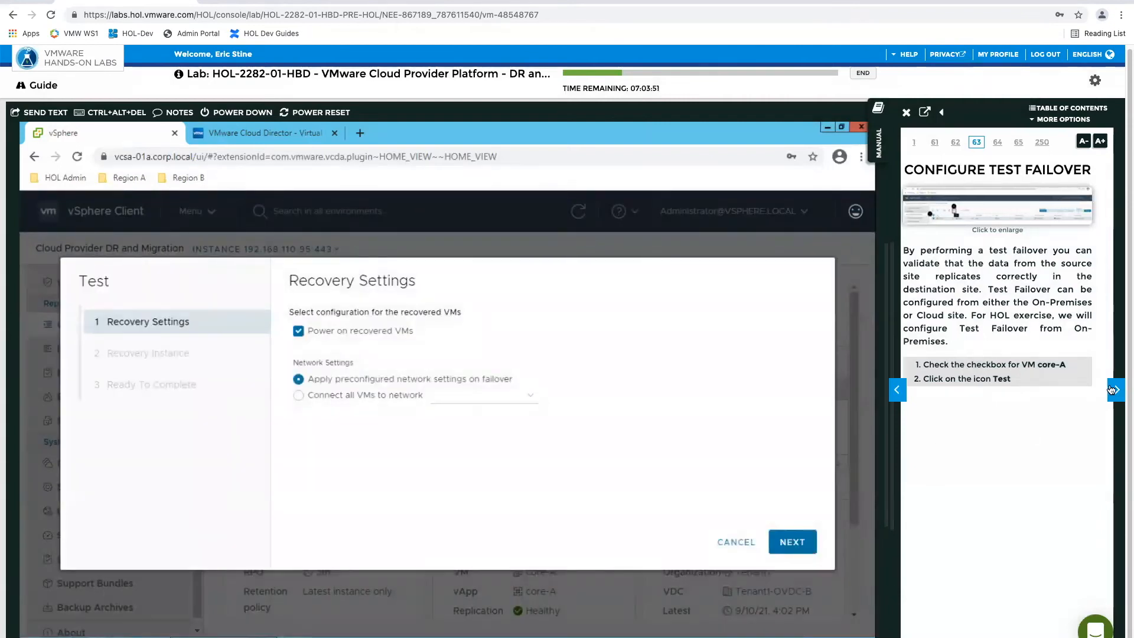
{"action": "left_click", "coordinate": [1115, 390]}
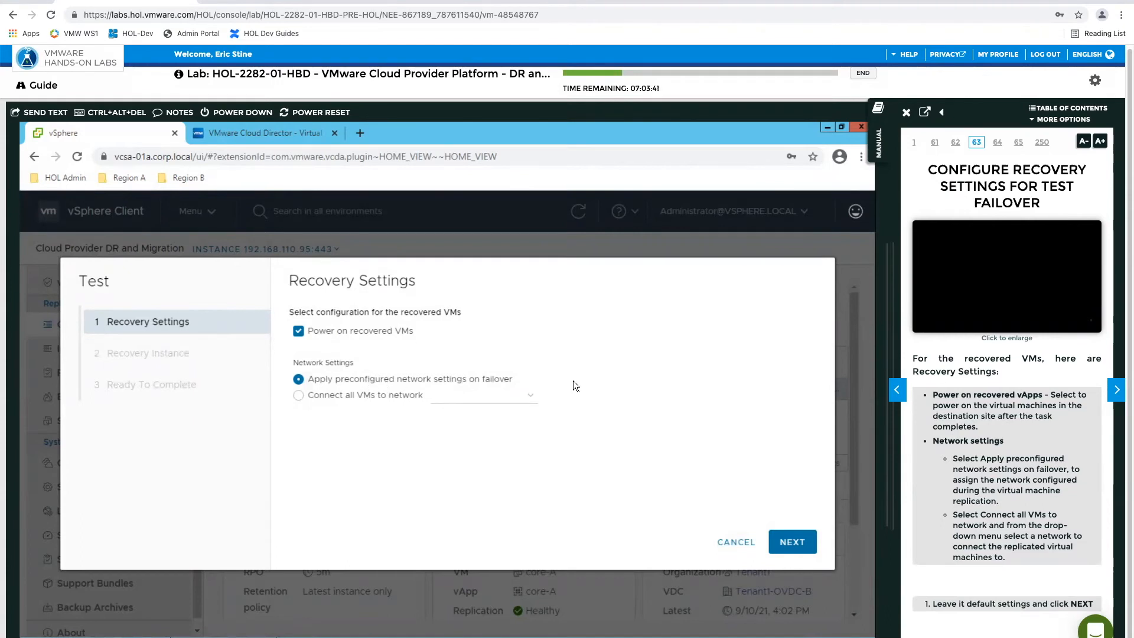
{"action": "left_click", "coordinate": [793, 543]}
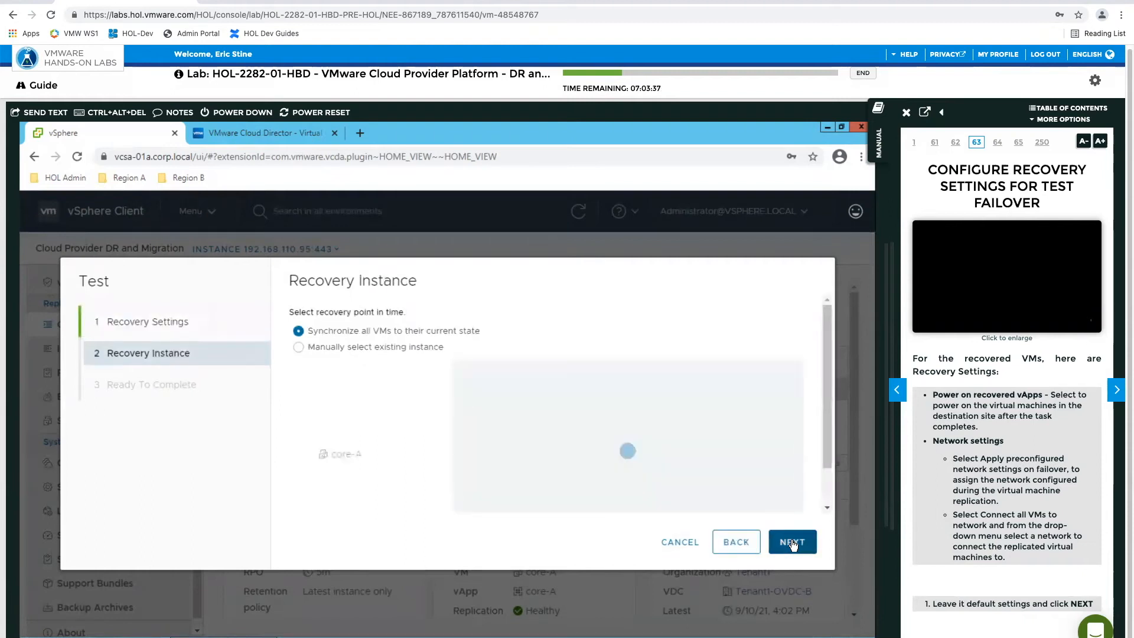
{"action": "left_click", "coordinate": [1117, 390]}
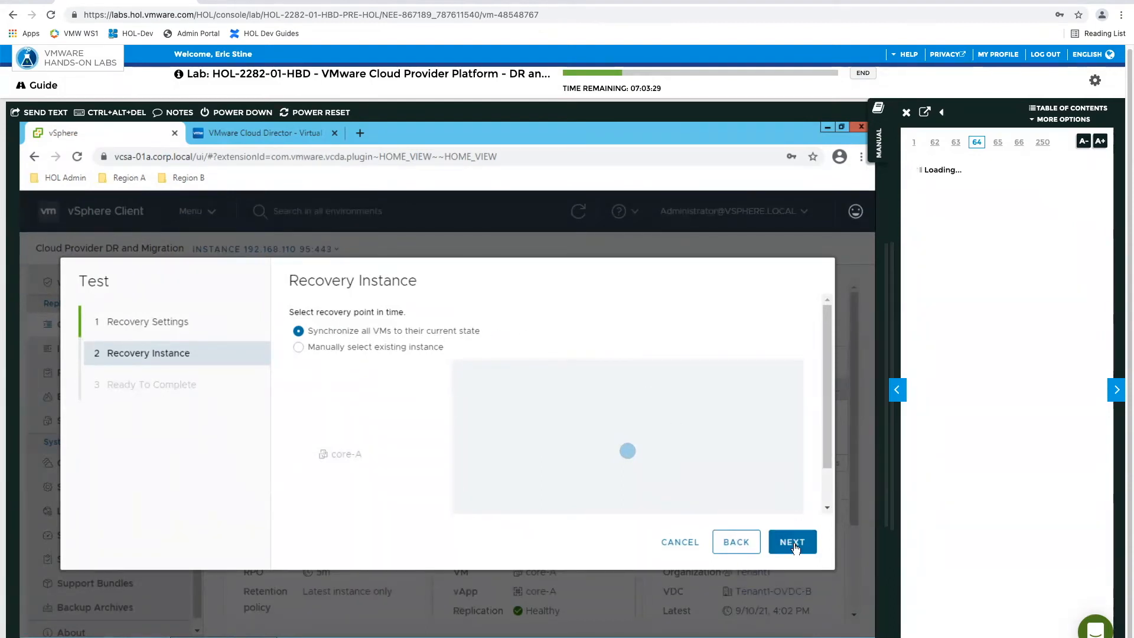
{"action": "left_click_drag", "start_coordinate": [828, 458], "coordinate": [828, 410]}
{"action": "left_click", "coordinate": [792, 543]}
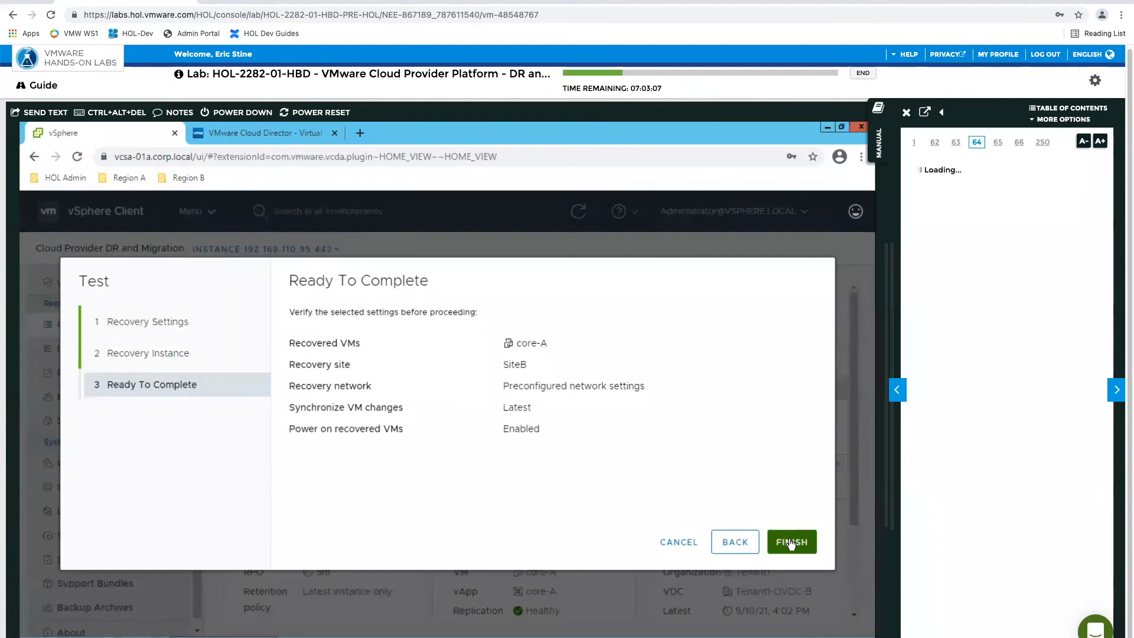
{"action": "left_click", "coordinate": [790, 542]}
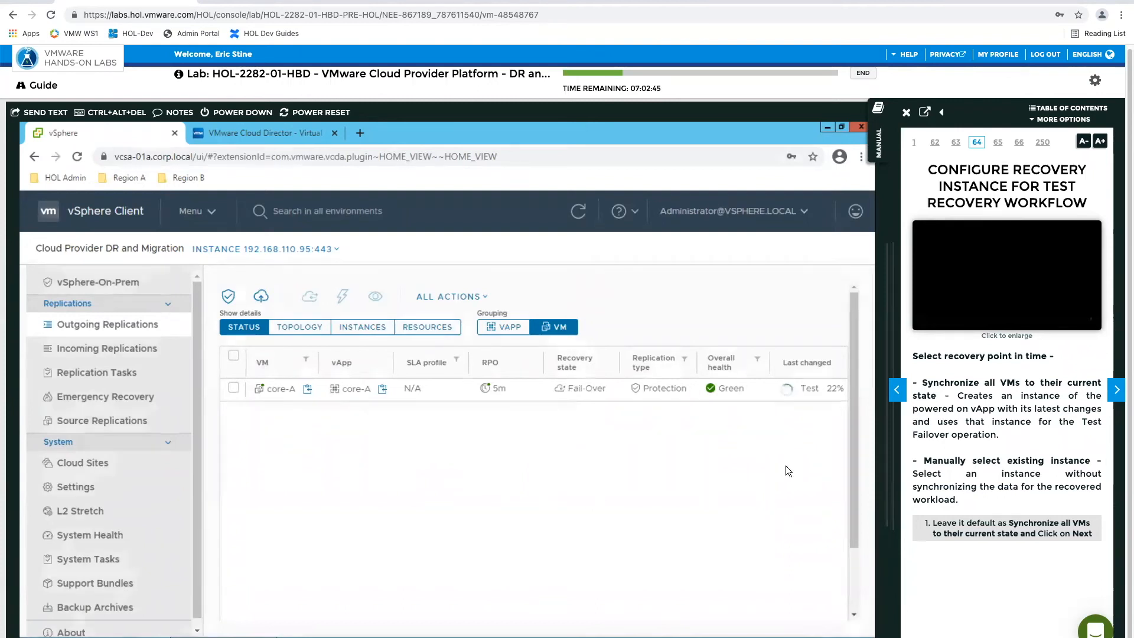
Step: Advance the manual to page 68, going back to page 67 to check the test failover's completion for core-A
{"action": "left_click", "coordinate": [1117, 390]}
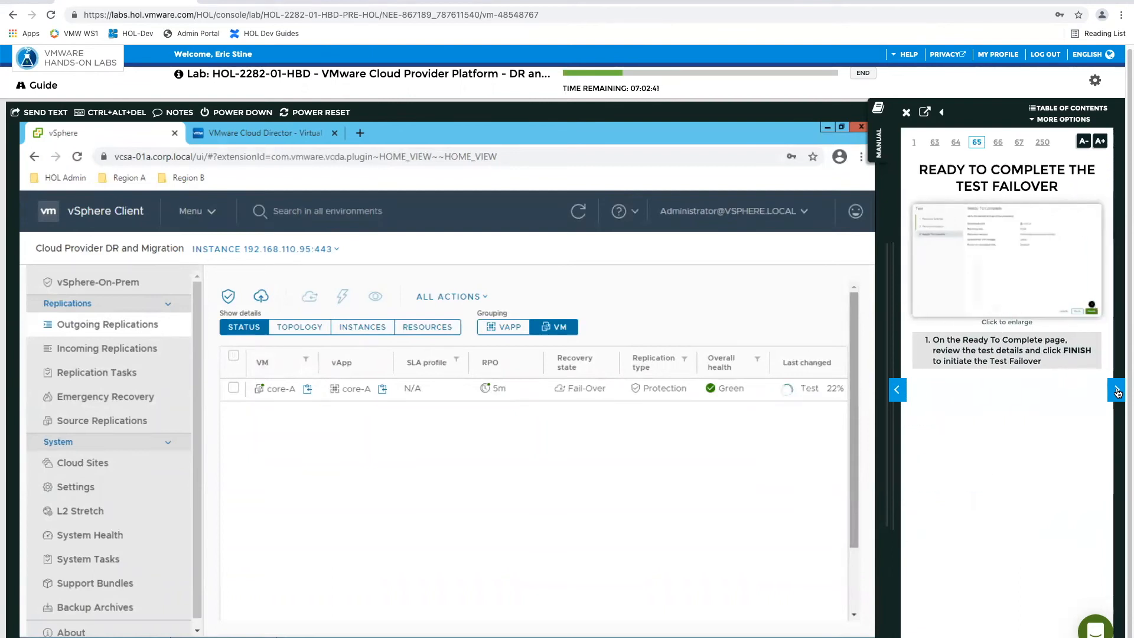
{"action": "left_click", "coordinate": [1117, 391]}
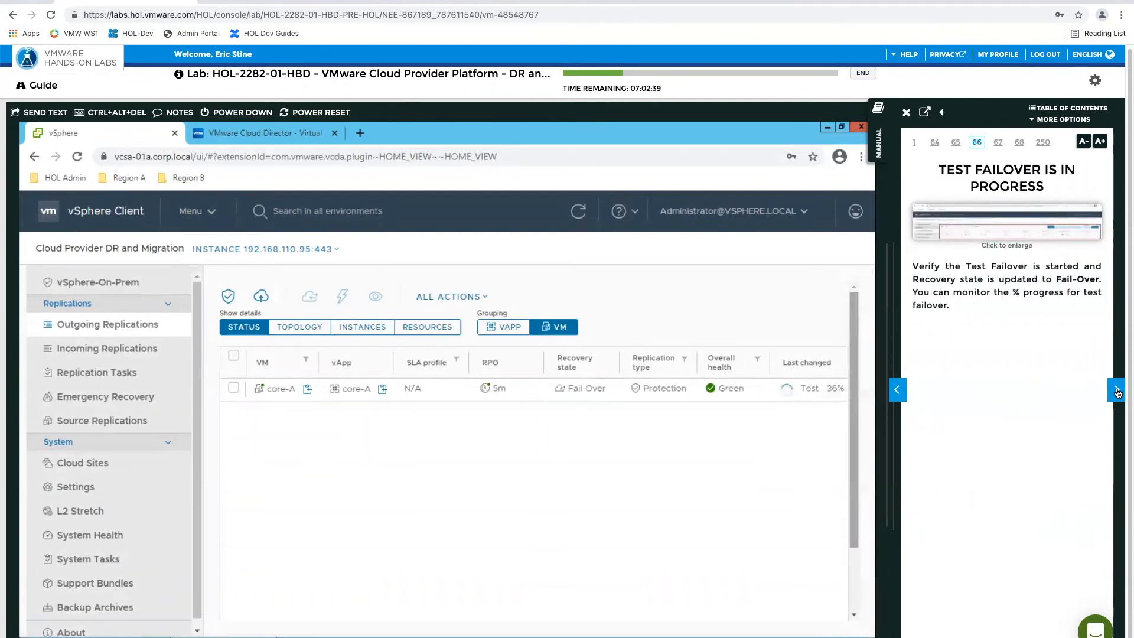
{"action": "left_click", "coordinate": [1118, 391]}
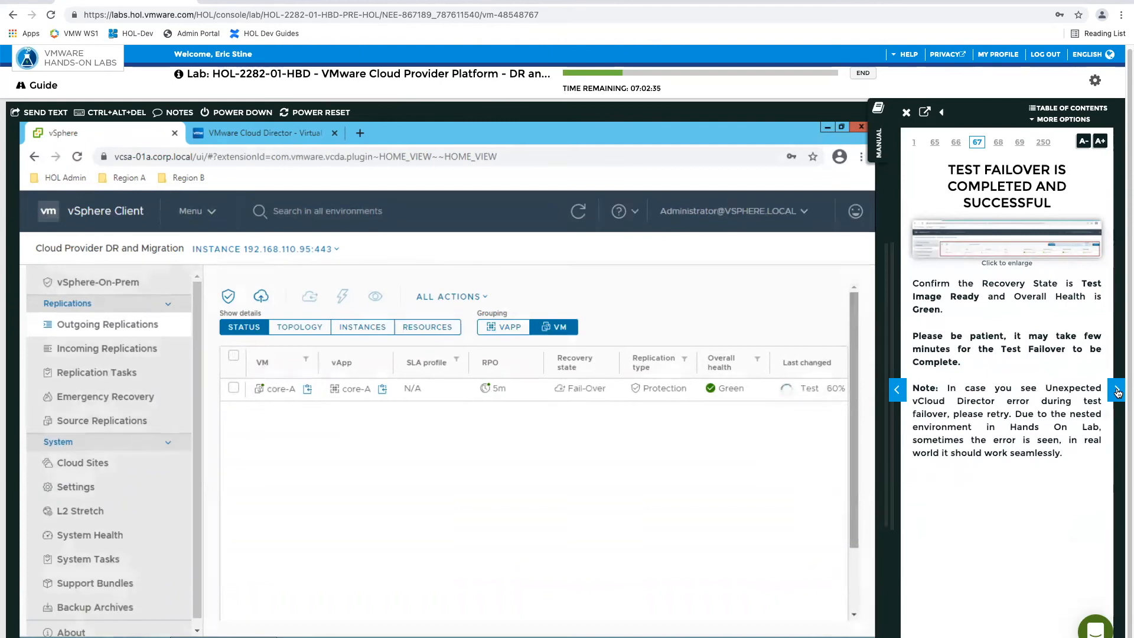
{"action": "left_click", "coordinate": [1118, 390]}
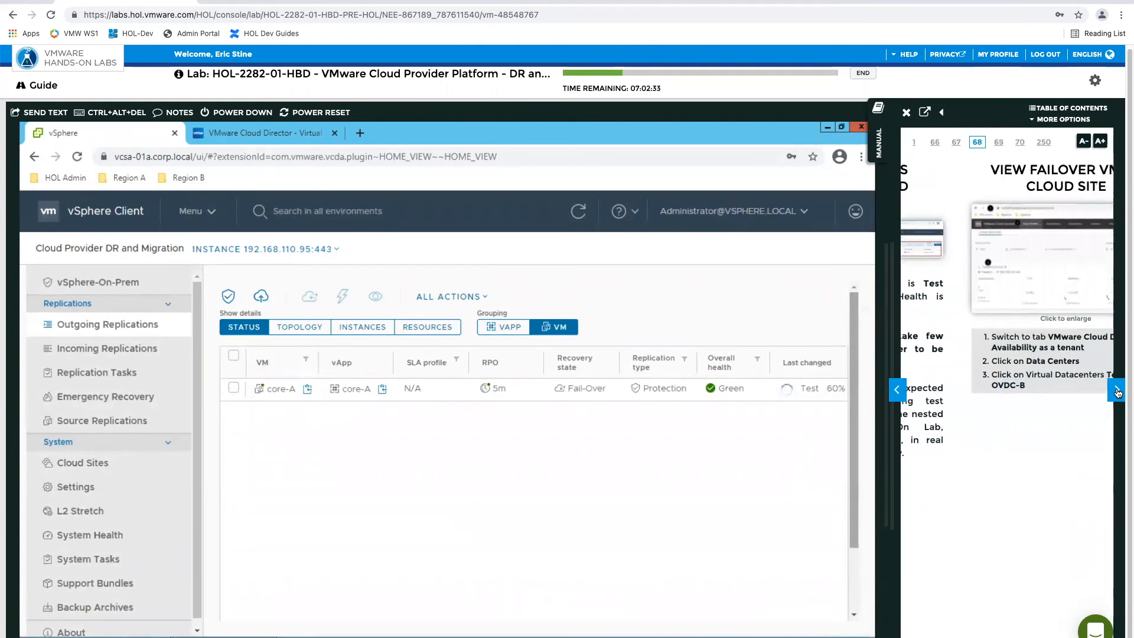
{"action": "left_click", "coordinate": [899, 391]}
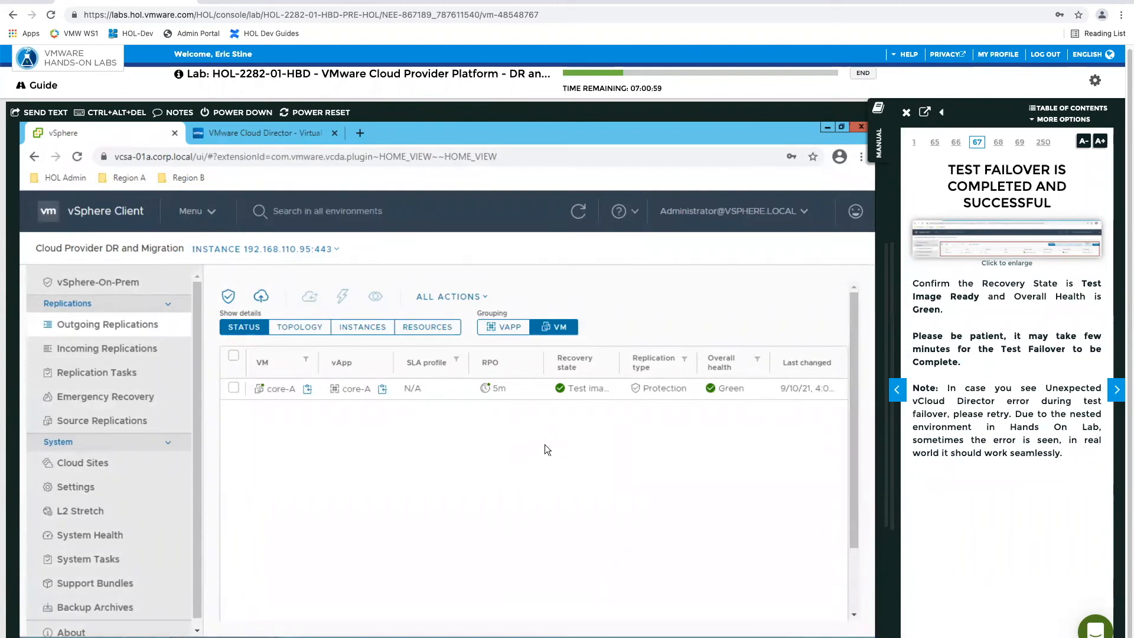
{"action": "left_click", "coordinate": [1116, 391]}
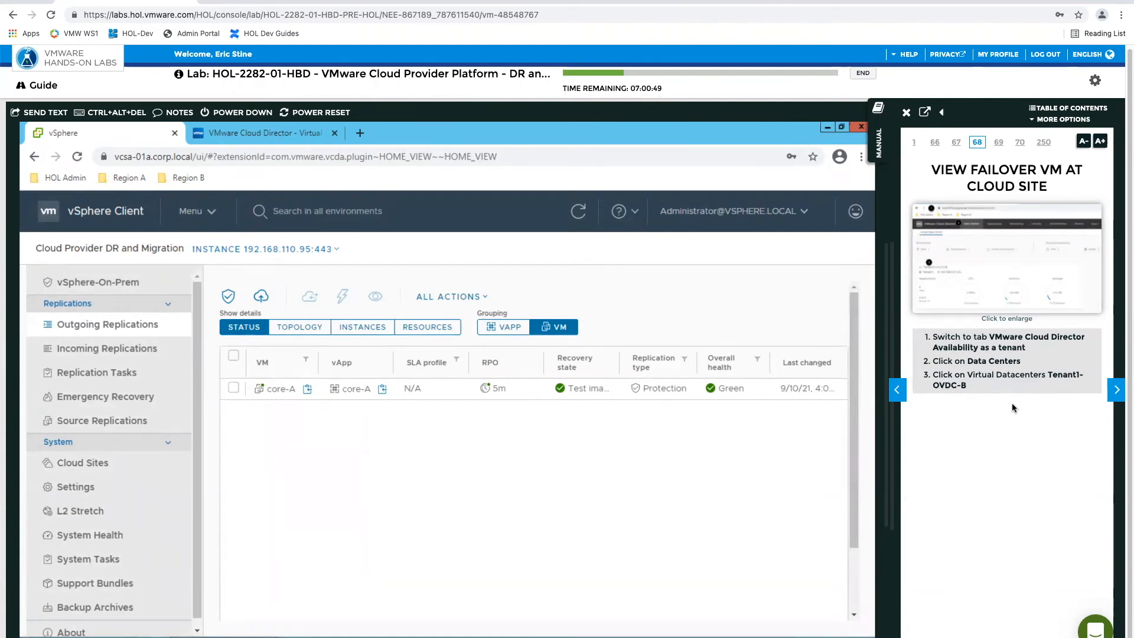
Step: Switch to VMware Cloud Director and open the Tenant1-OVDC-B virtual data center's virtual machines
{"action": "left_click", "coordinate": [232, 130]}
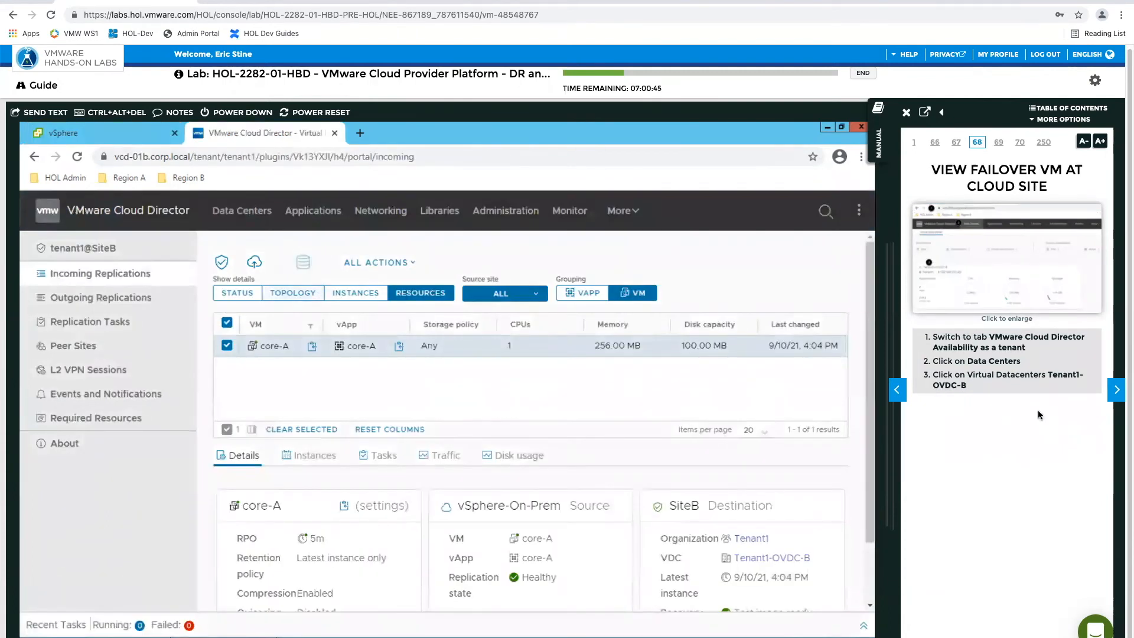
{"action": "left_click", "coordinate": [223, 217]}
{"action": "left_click", "coordinate": [253, 443]}
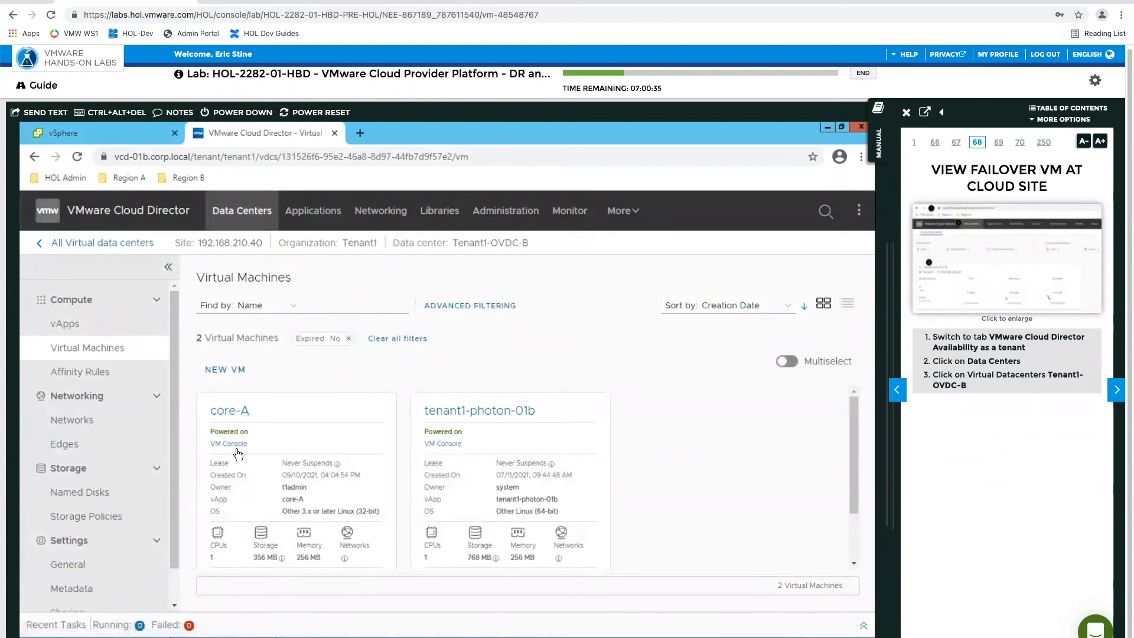
Step: Advance the manual to page 69 and check the network details of the recovered core-A VM
{"action": "left_click", "coordinate": [1118, 388]}
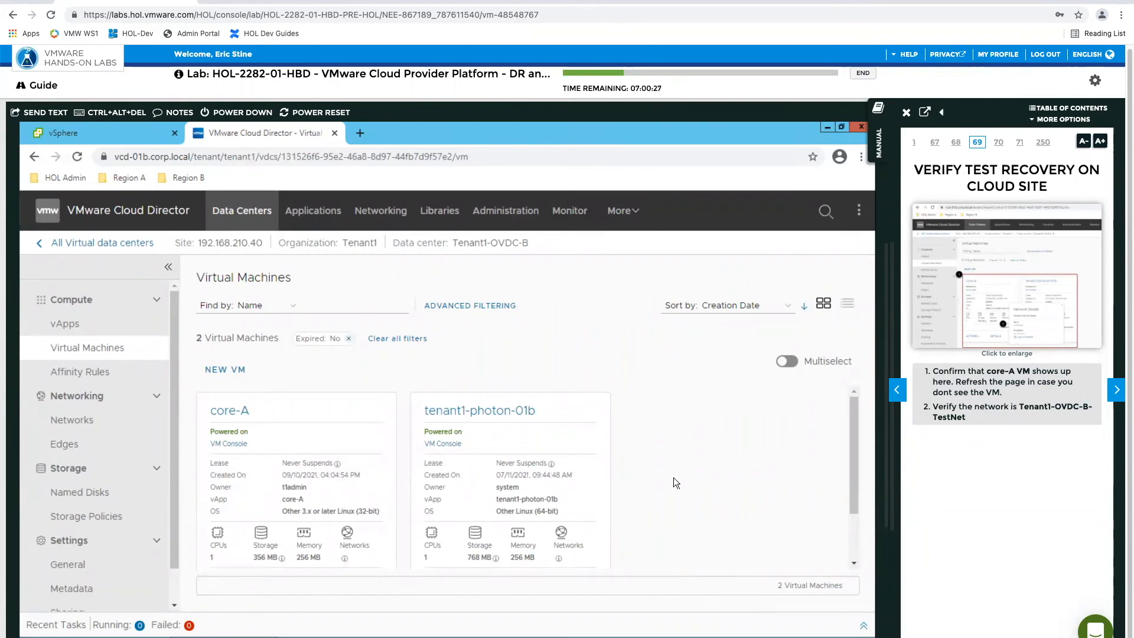
{"action": "left_click", "coordinate": [345, 559]}
{"action": "scroll", "coordinate": [436, 476], "scroll_direction": "down", "scroll_amount": 1}
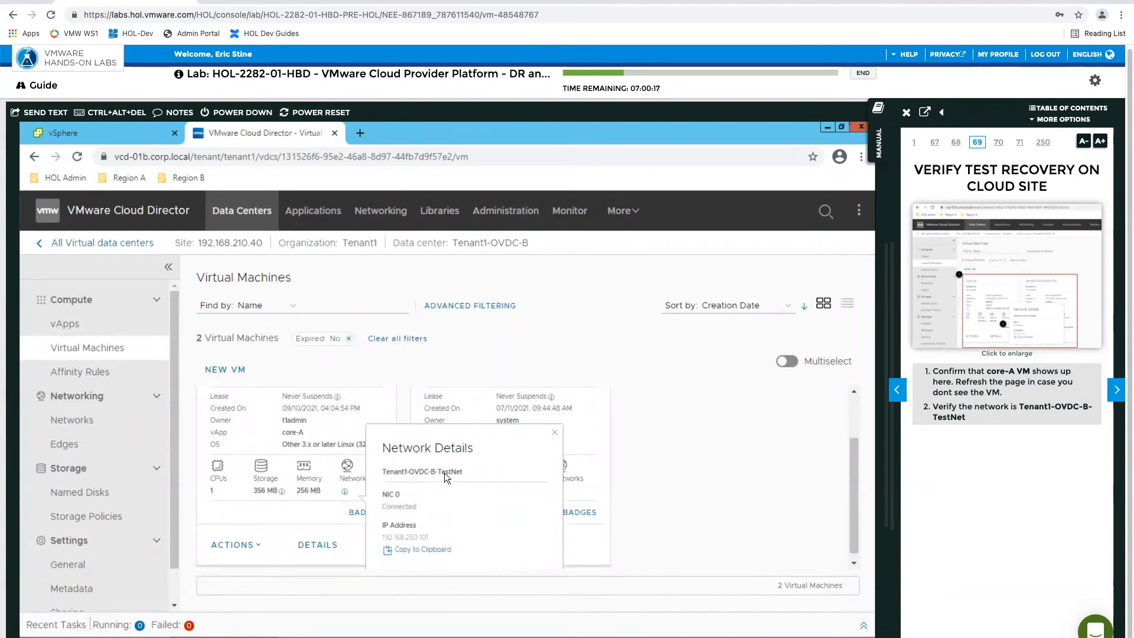
{"action": "left_click", "coordinate": [555, 433]}
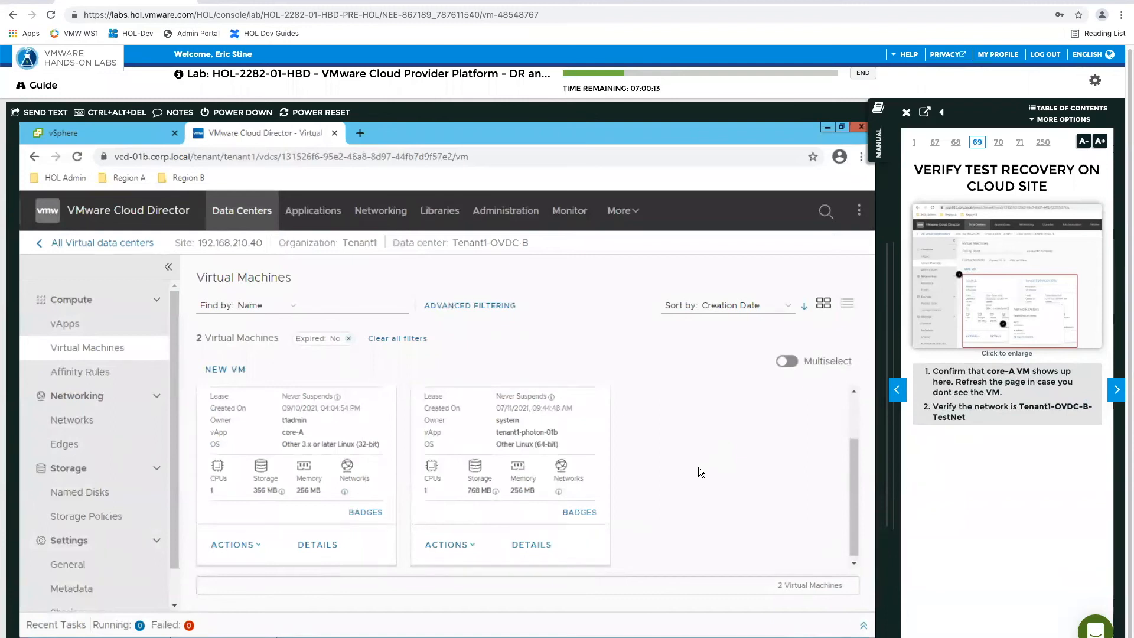
Step: Advance the manual to page 70, switch to the vSphere Client and run Test Cleanup on core-A's outgoing replication
{"action": "left_click", "coordinate": [1117, 391]}
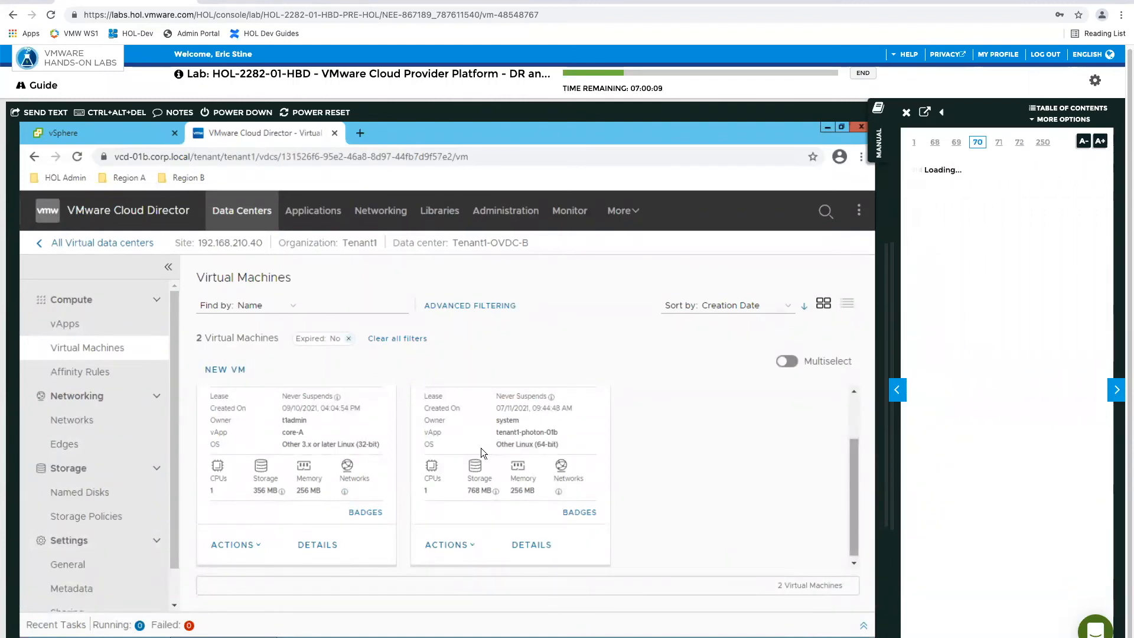
{"action": "left_click", "coordinate": [122, 137]}
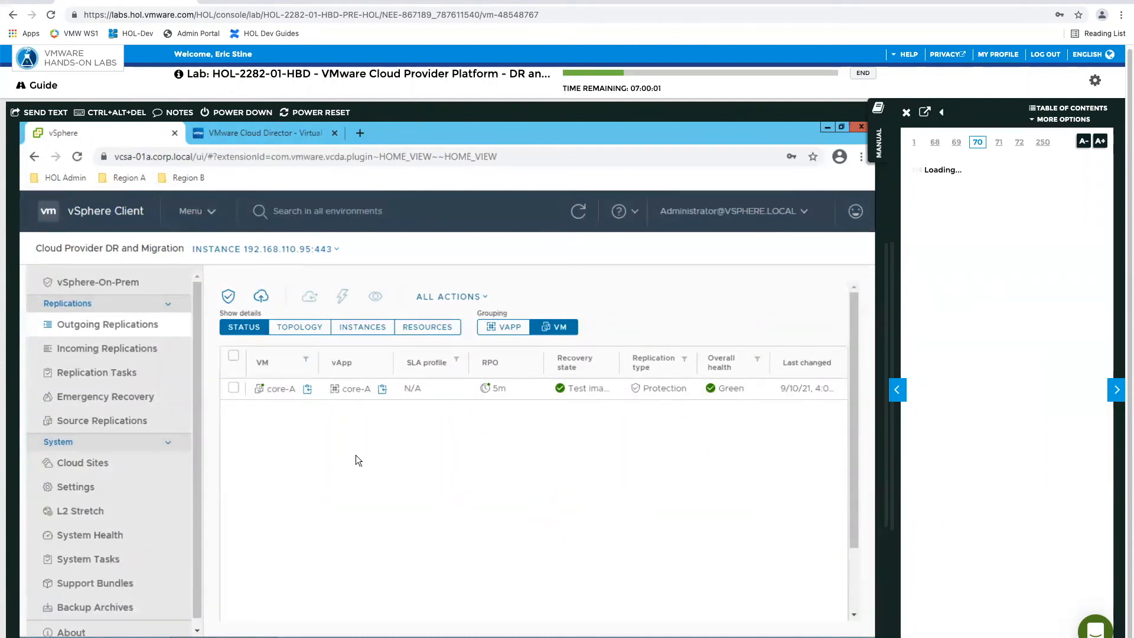
{"action": "left_click", "coordinate": [234, 389]}
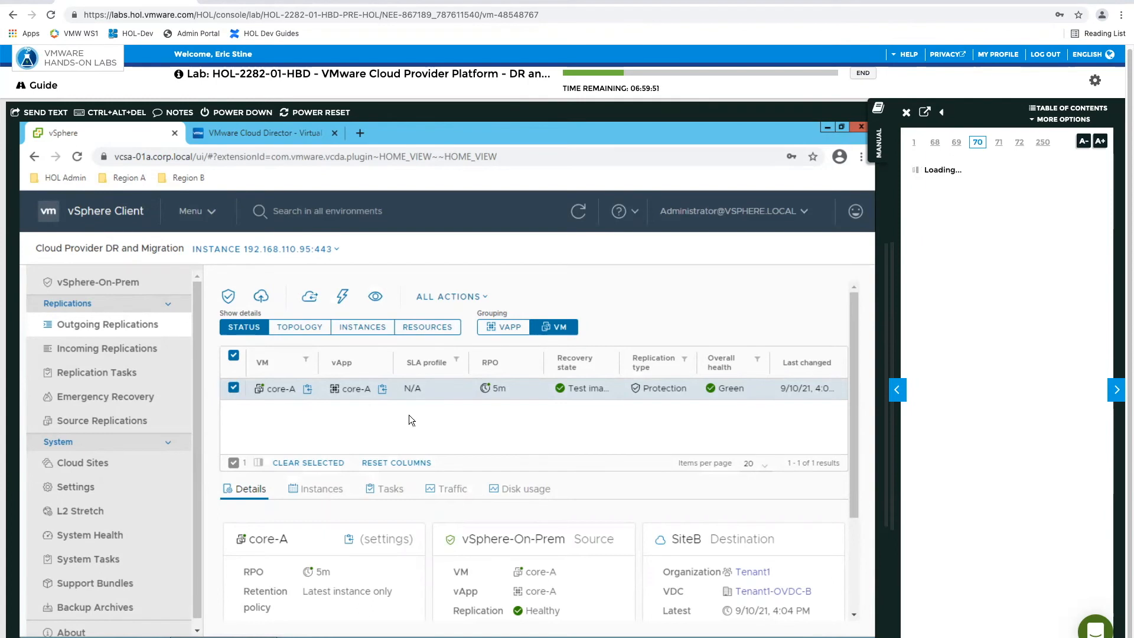
{"action": "left_click", "coordinate": [477, 300]}
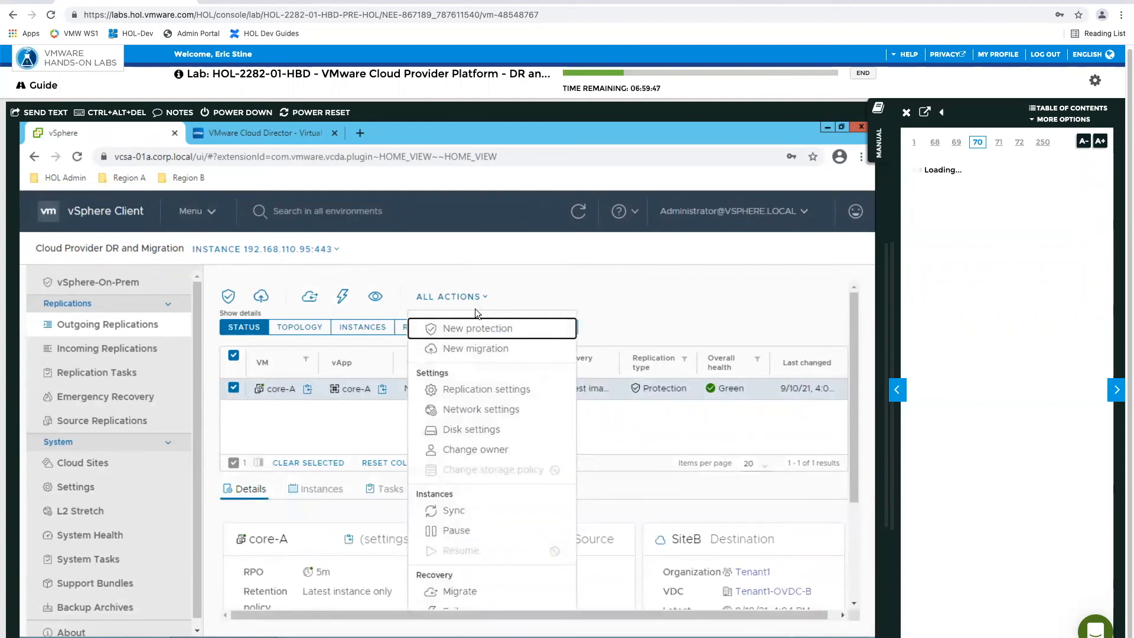
{"action": "scroll", "coordinate": [479, 460], "scroll_direction": "down", "scroll_amount": 3}
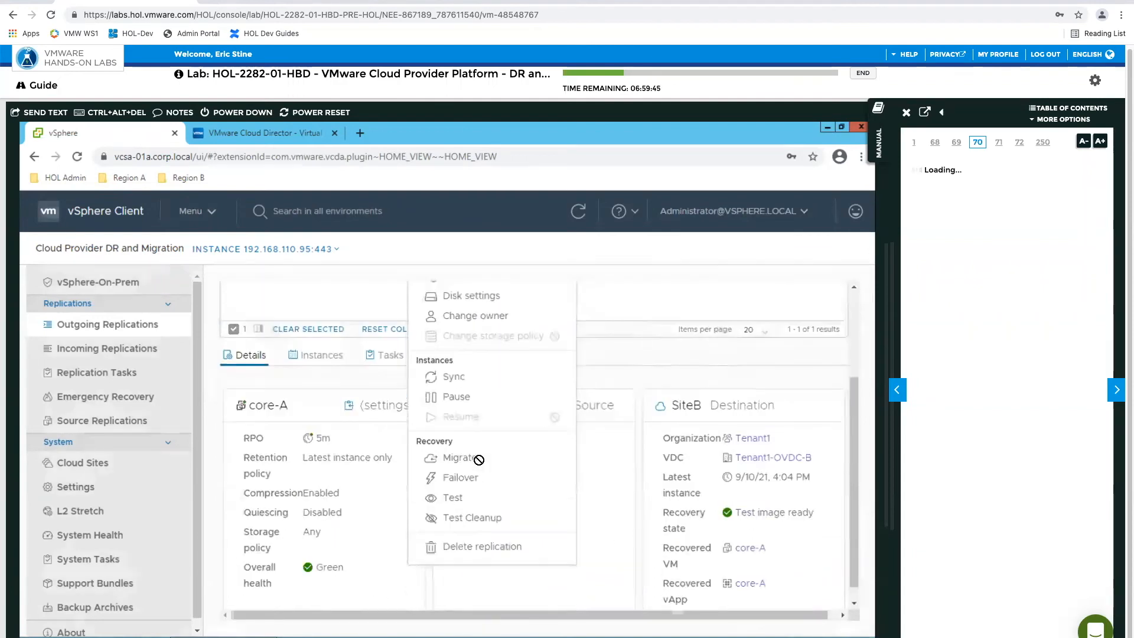
{"action": "left_click", "coordinate": [479, 503]}
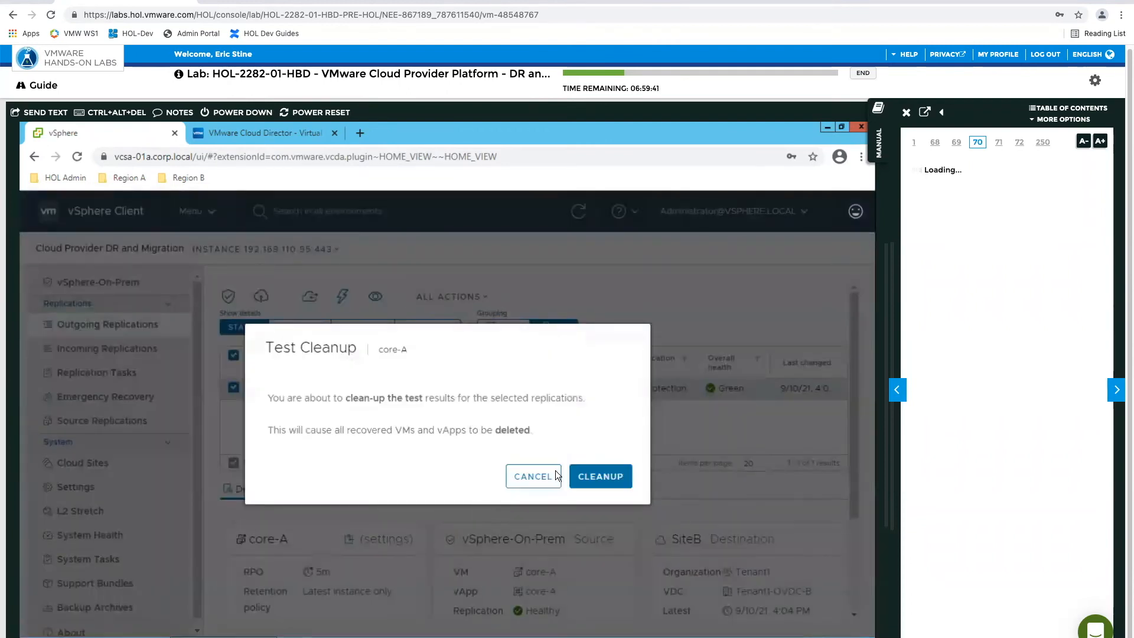
{"action": "left_click", "coordinate": [603, 476]}
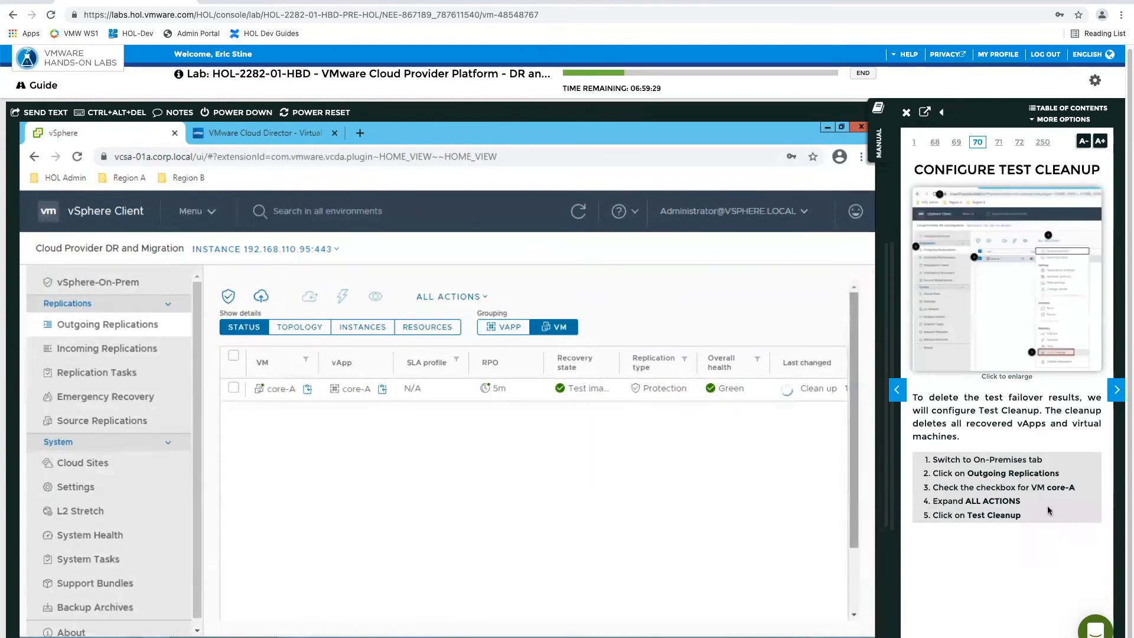
Step: Advance the manual to page 73 and check the test cleanup's progress and recovery state for core-A
{"action": "left_click", "coordinate": [1117, 392]}
{"action": "left_click", "coordinate": [1117, 392]}
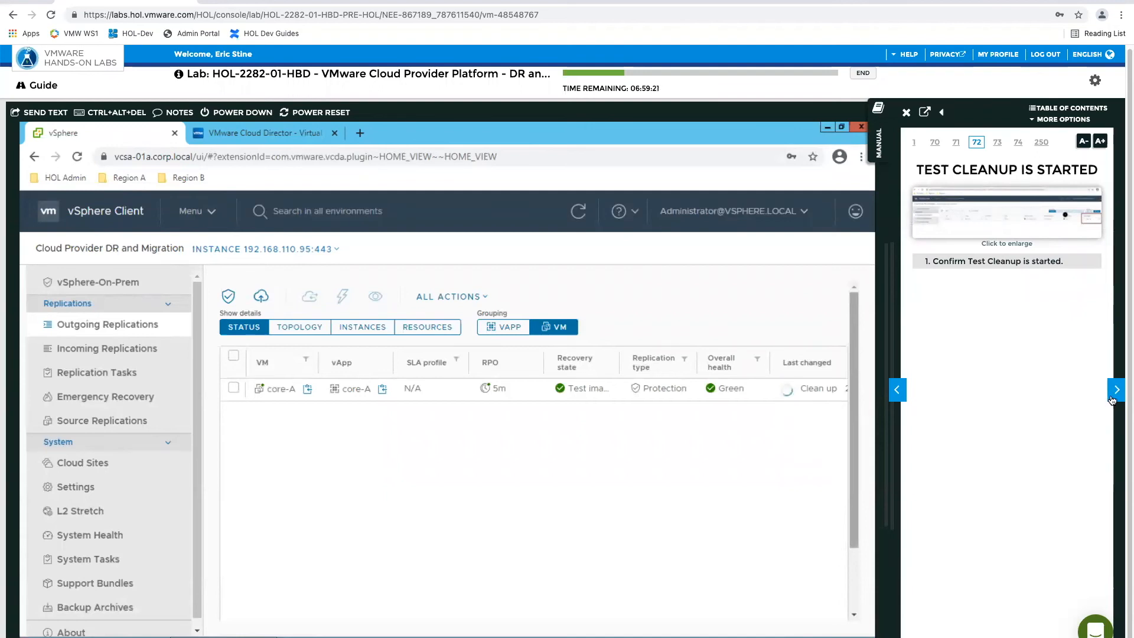
{"action": "left_click", "coordinate": [1116, 391]}
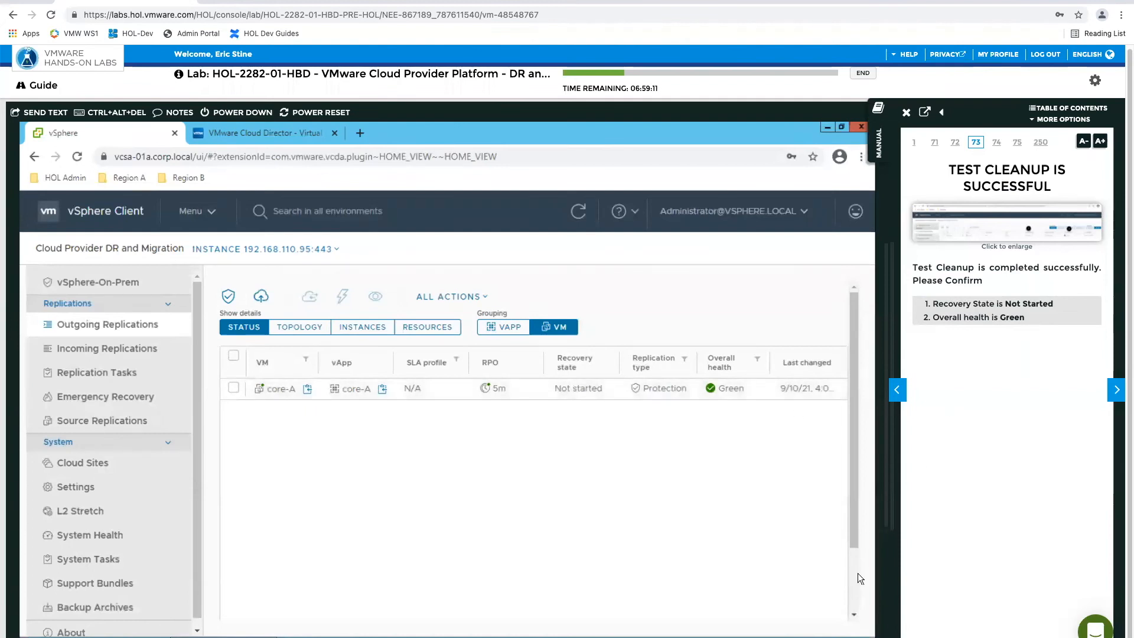
Step: Advance the manual to page 74, switch to VMware Cloud Director and refresh Tenant1-OVDC-B's virtual machines to check core-A's removal
{"action": "left_click", "coordinate": [1117, 393]}
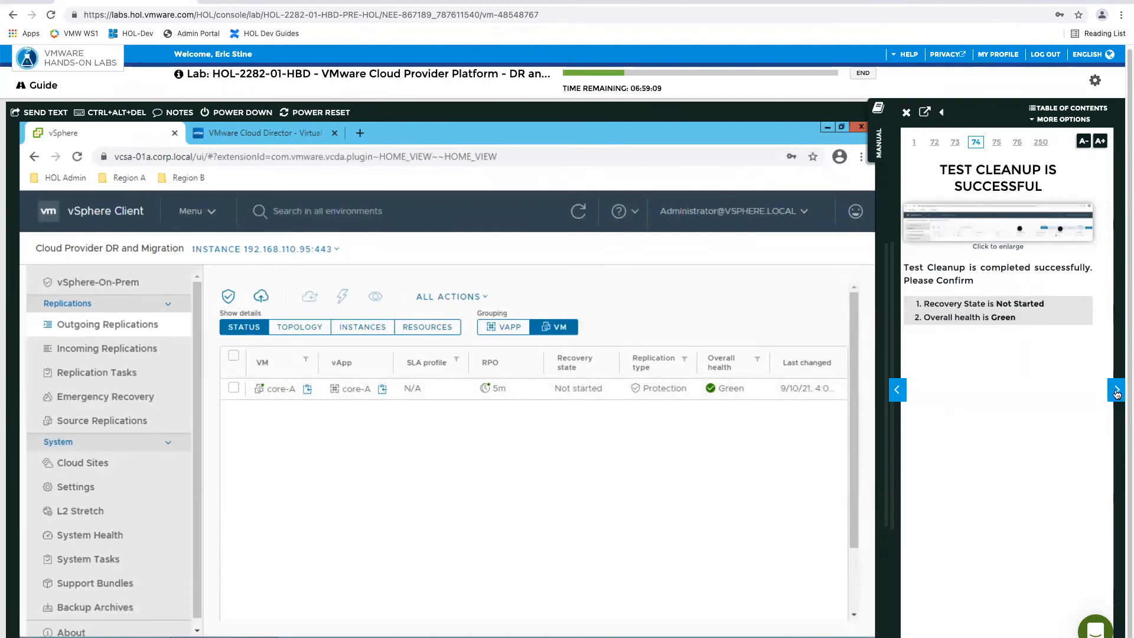
{"action": "left_click", "coordinate": [1116, 392]}
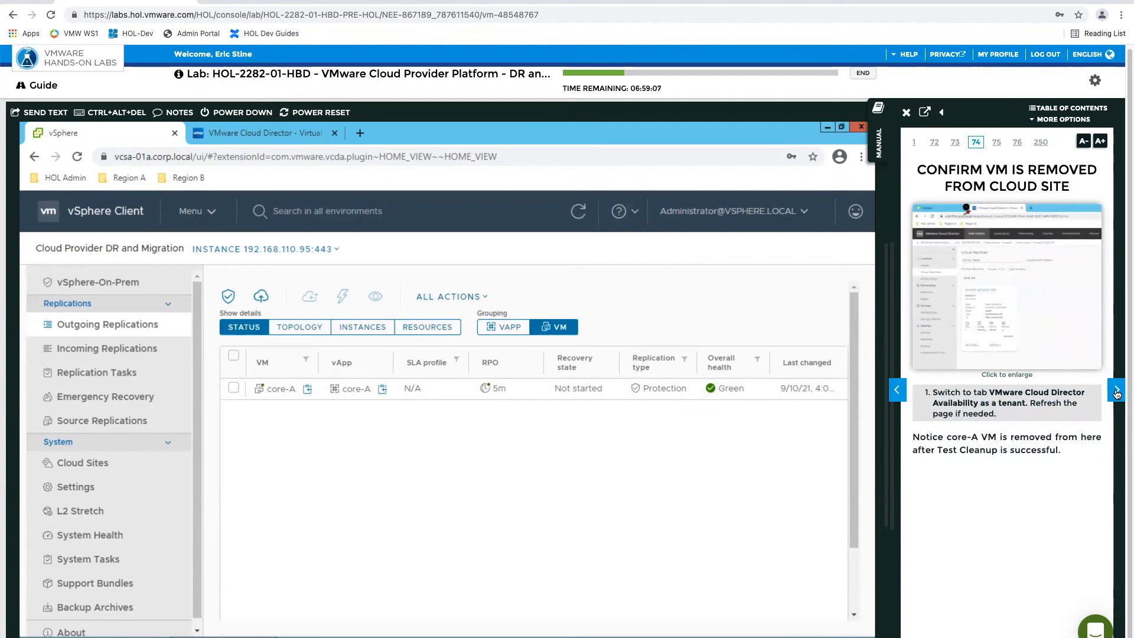
{"action": "left_click", "coordinate": [270, 129]}
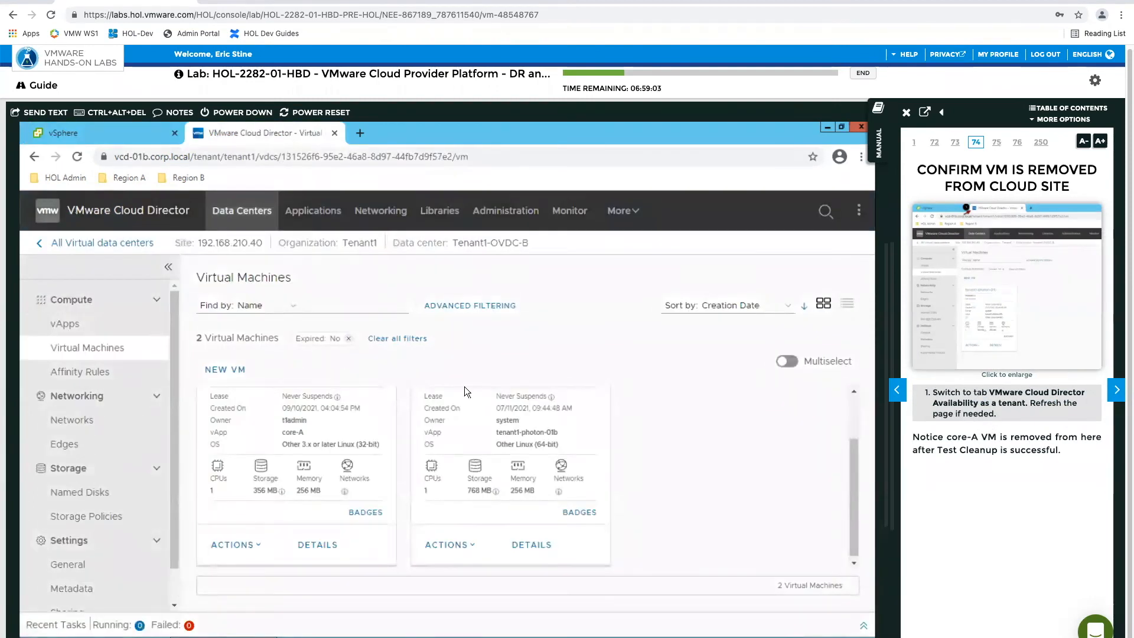
{"action": "left_click", "coordinate": [76, 155]}
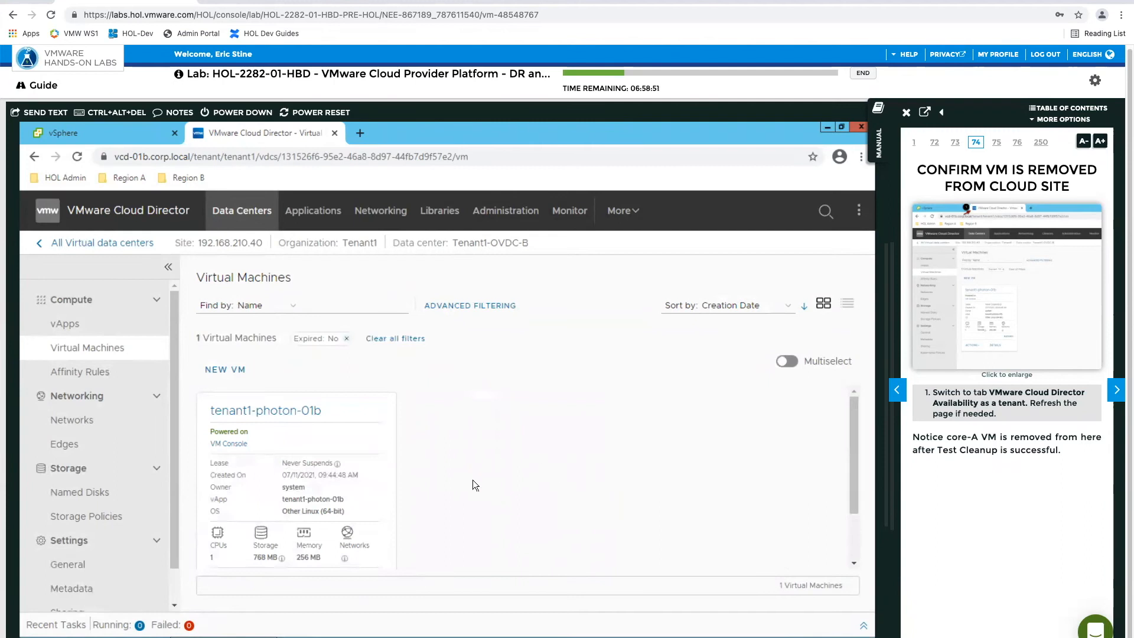
Step: Advance the manual to page 75 and open Availability (SiteB) for the tenant
{"action": "left_click", "coordinate": [1118, 391]}
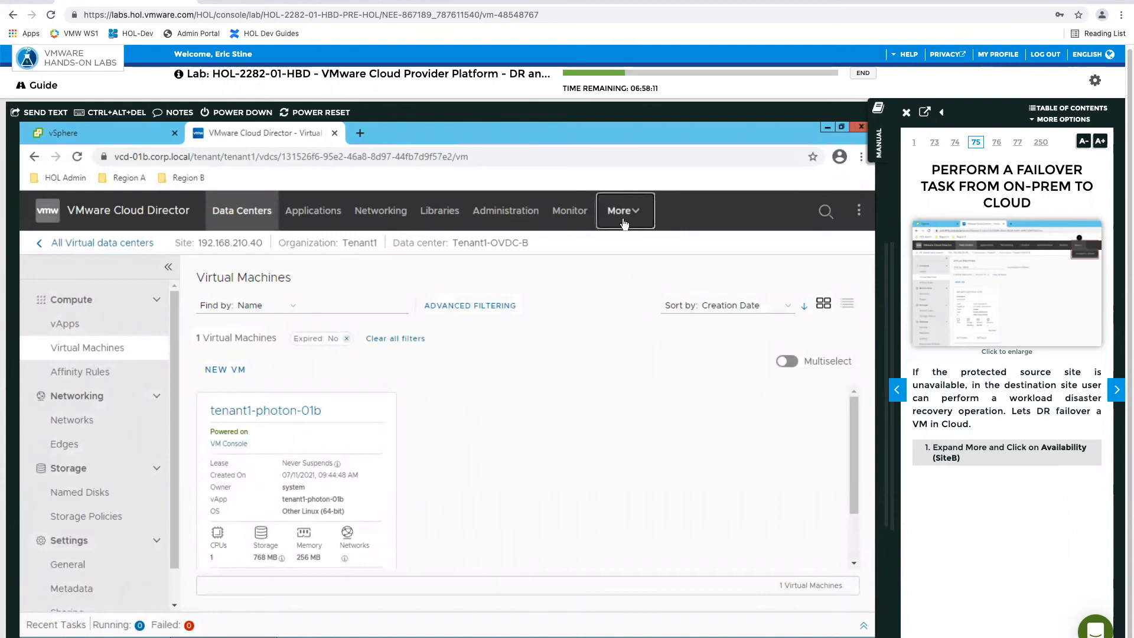
{"action": "left_click", "coordinate": [624, 223]}
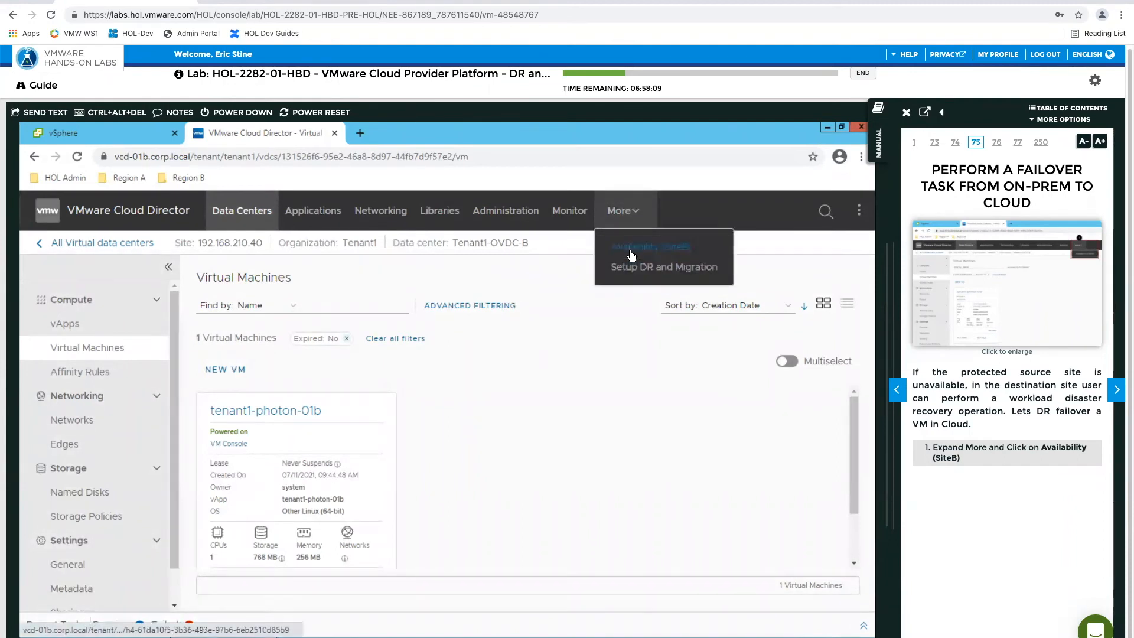
{"action": "left_click", "coordinate": [631, 253]}
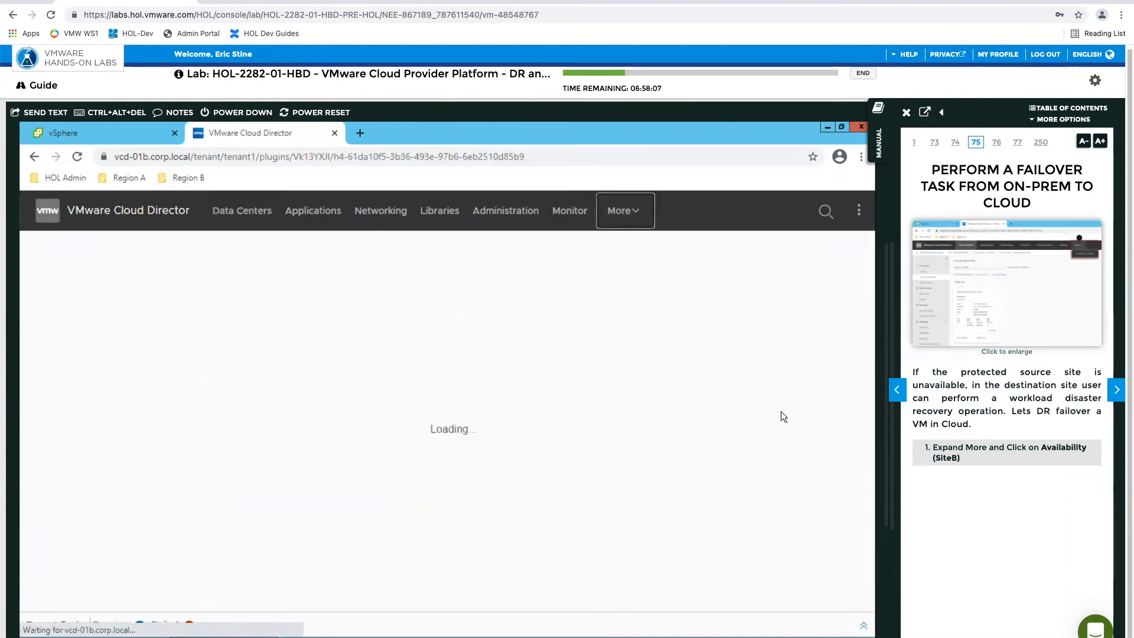
Step: Advance the manual to page 76 and start a Failover for core-A from the incoming replications
{"action": "left_click", "coordinate": [1116, 389]}
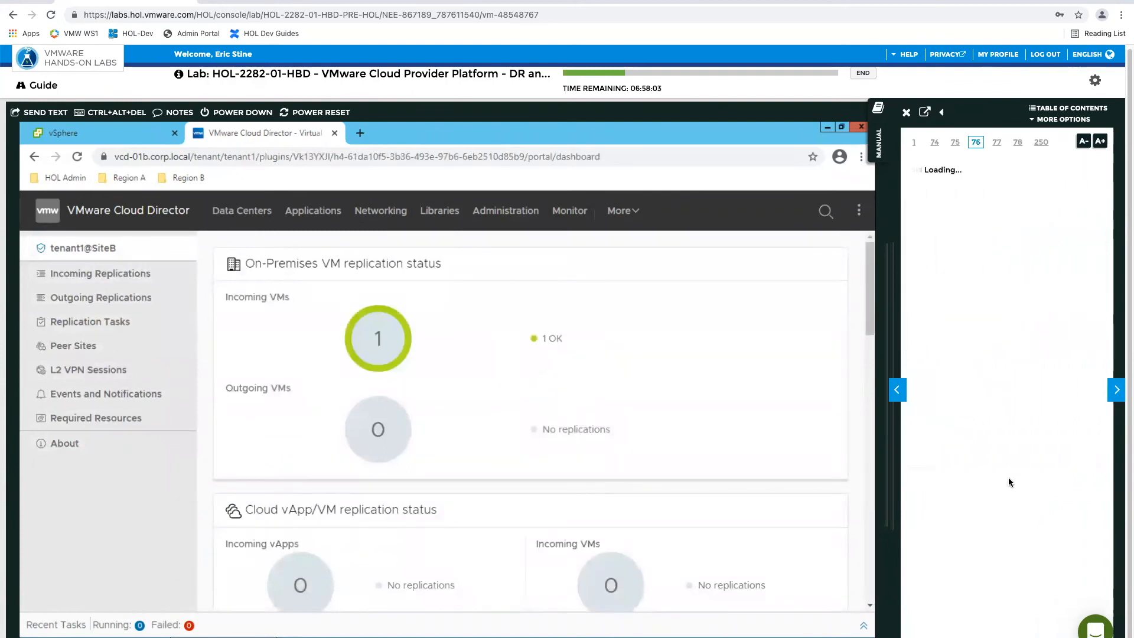
{"action": "left_click", "coordinate": [82, 274]}
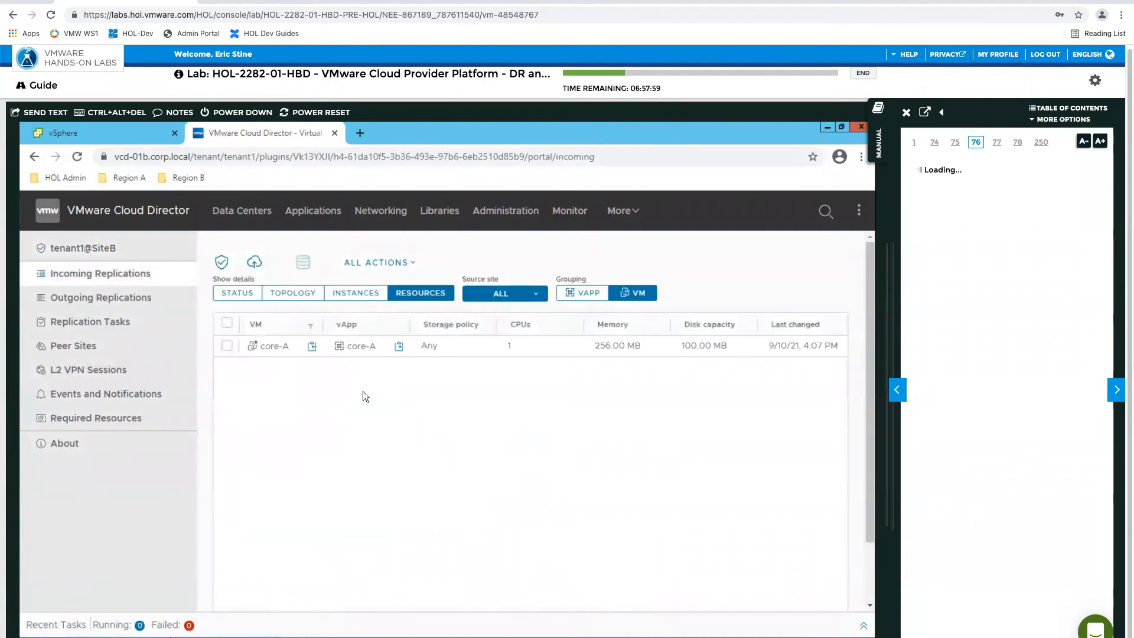
{"action": "left_click", "coordinate": [238, 348]}
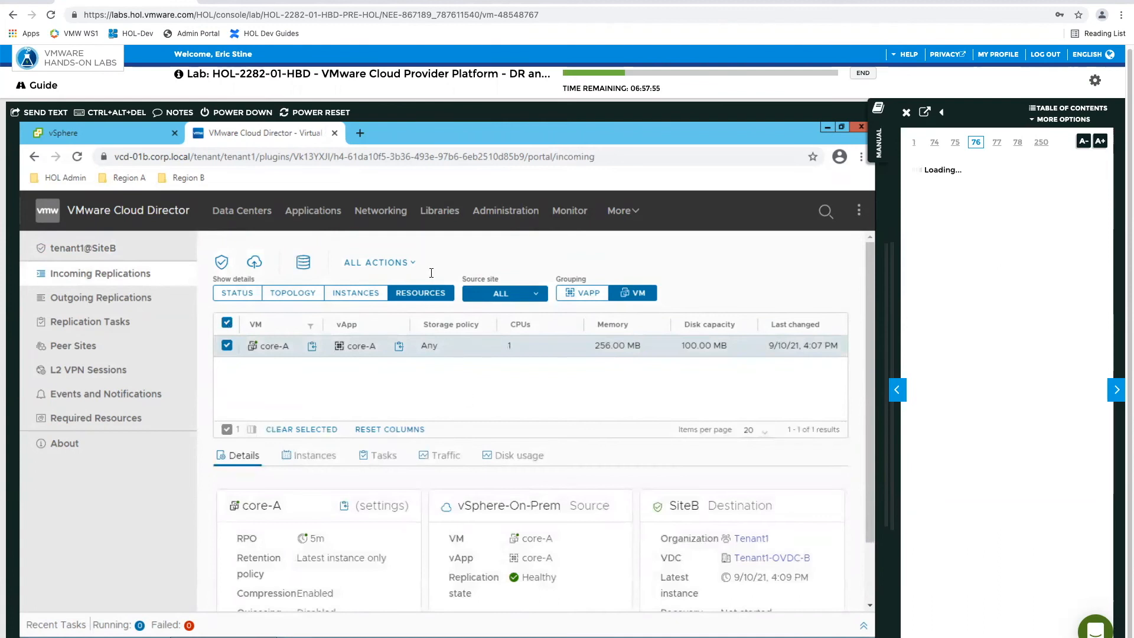
{"action": "left_click", "coordinate": [403, 264]}
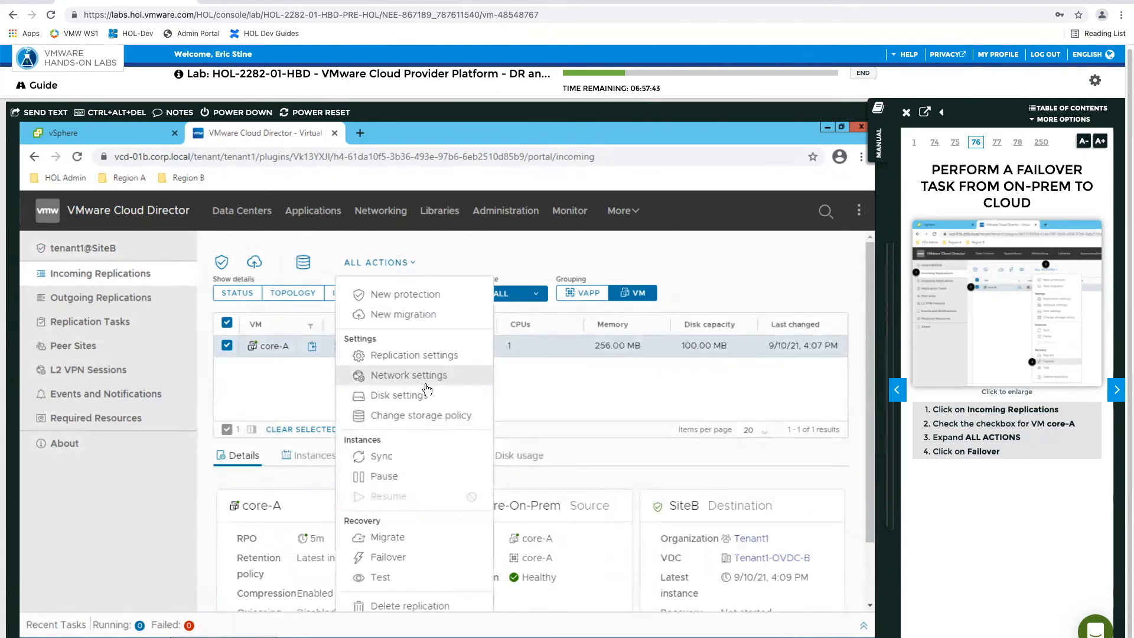
{"action": "scroll", "coordinate": [426, 395], "scroll_direction": "down", "scroll_amount": 2}
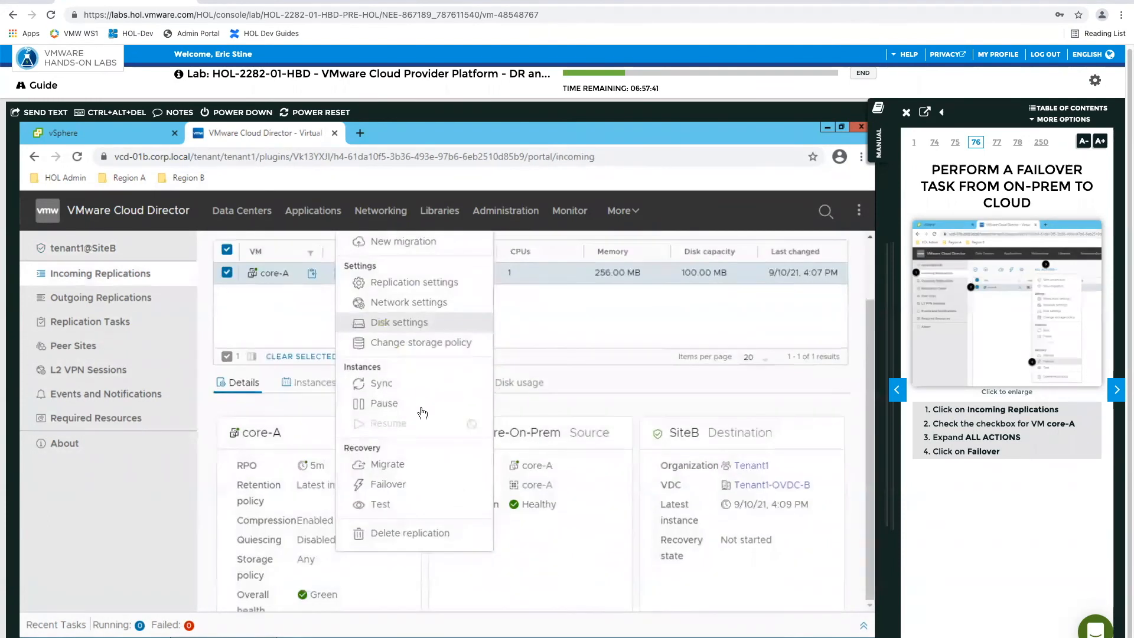
{"action": "left_click", "coordinate": [435, 483]}
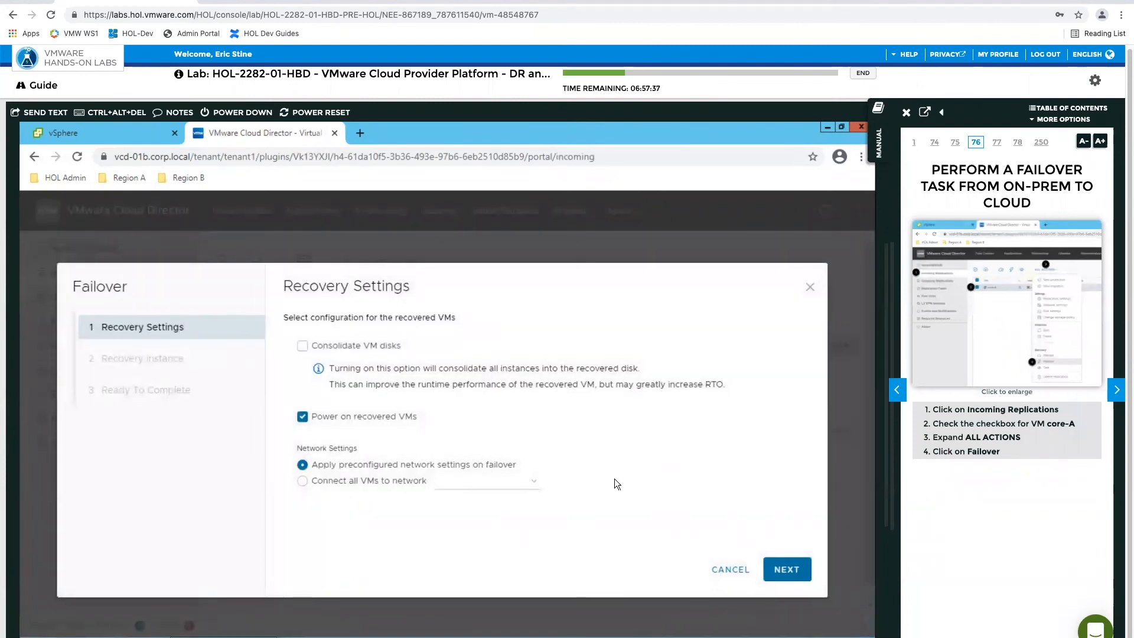
Step: Following manual pages 77 to 79, run core-A's failover with power-on, preconfigured network settings, no disk consolidation and the default latest instance
{"action": "left_click", "coordinate": [1116, 397]}
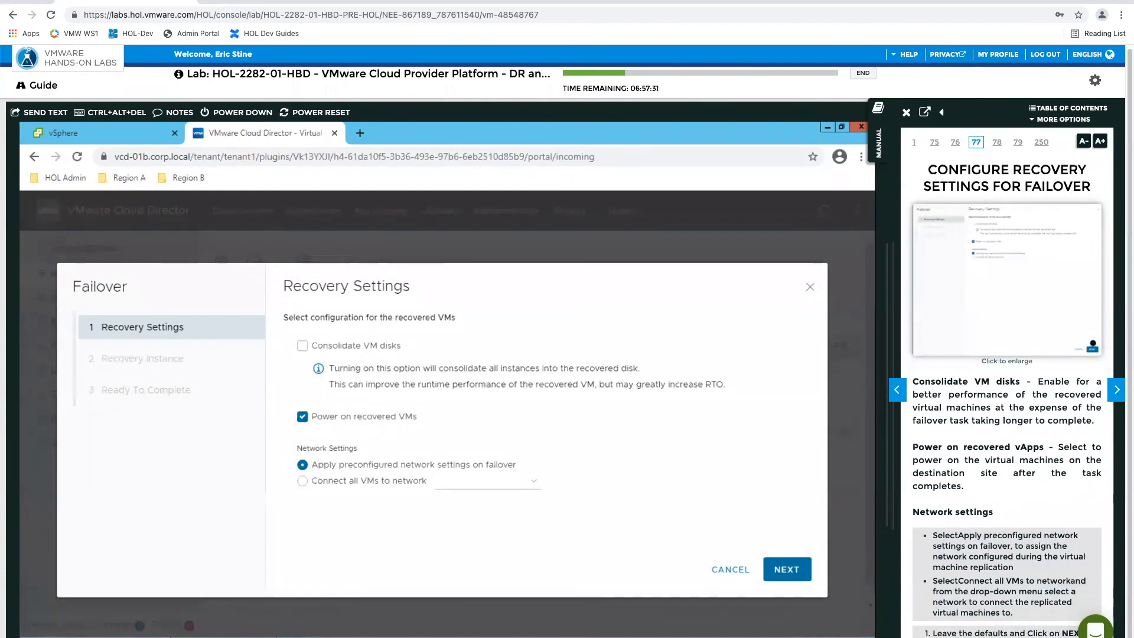
{"action": "left_click", "coordinate": [789, 569]}
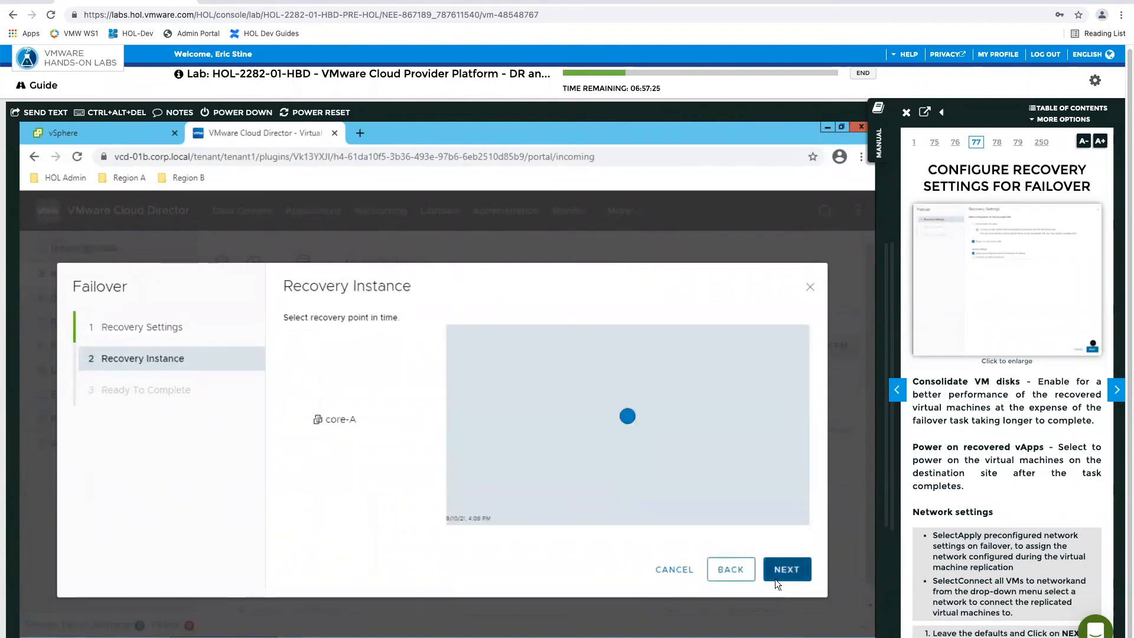
{"action": "left_click", "coordinate": [1116, 389]}
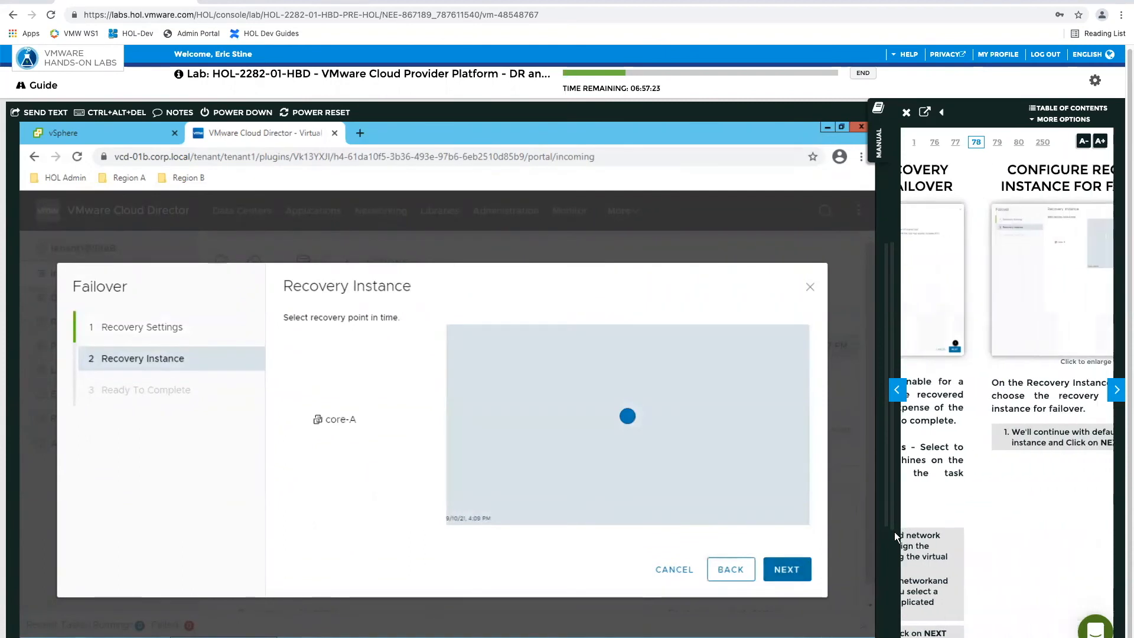
{"action": "left_click", "coordinate": [790, 571]}
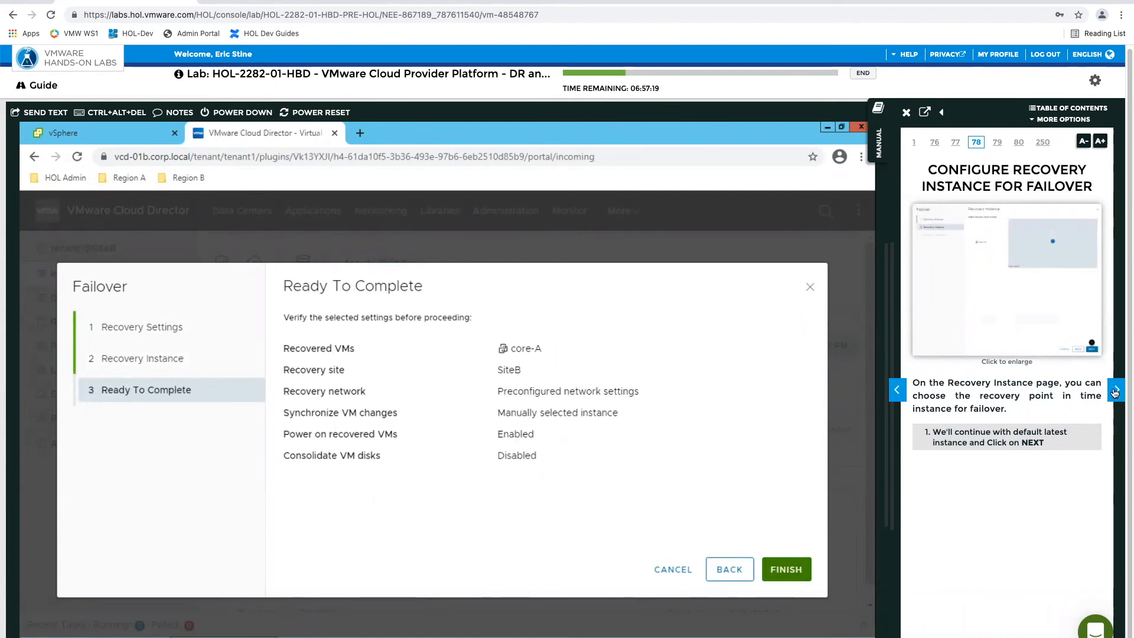
{"action": "left_click", "coordinate": [1116, 391]}
{"action": "left_click", "coordinate": [804, 569]}
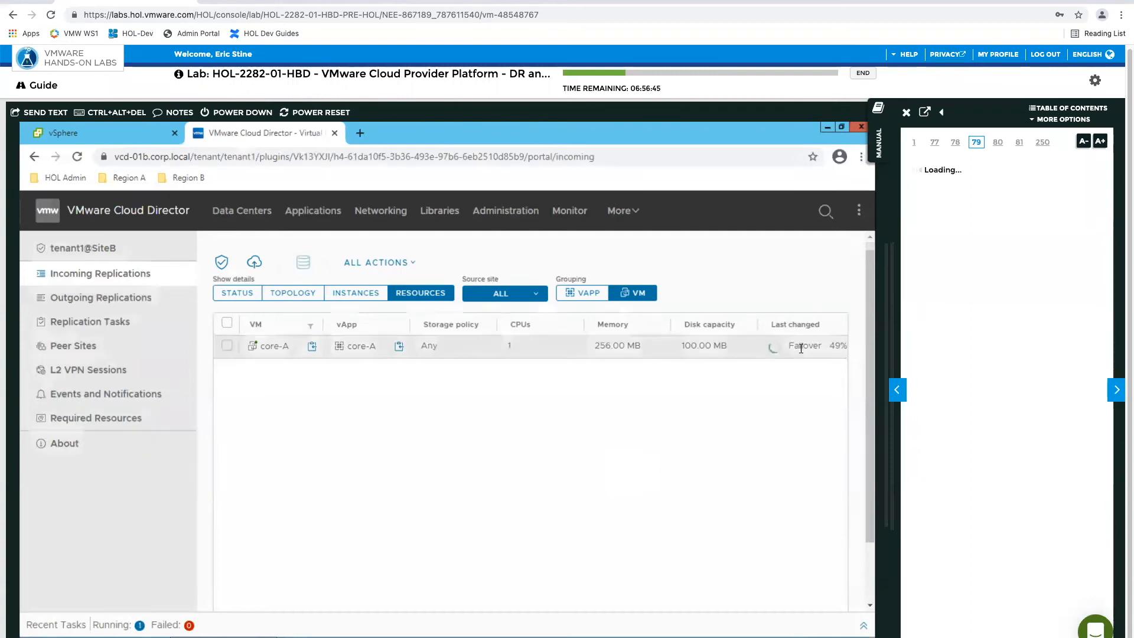
Step: Review manual pages 79 to 81 on the failover's progress and completion, and advance to page 82
{"action": "left_click", "coordinate": [1117, 391]}
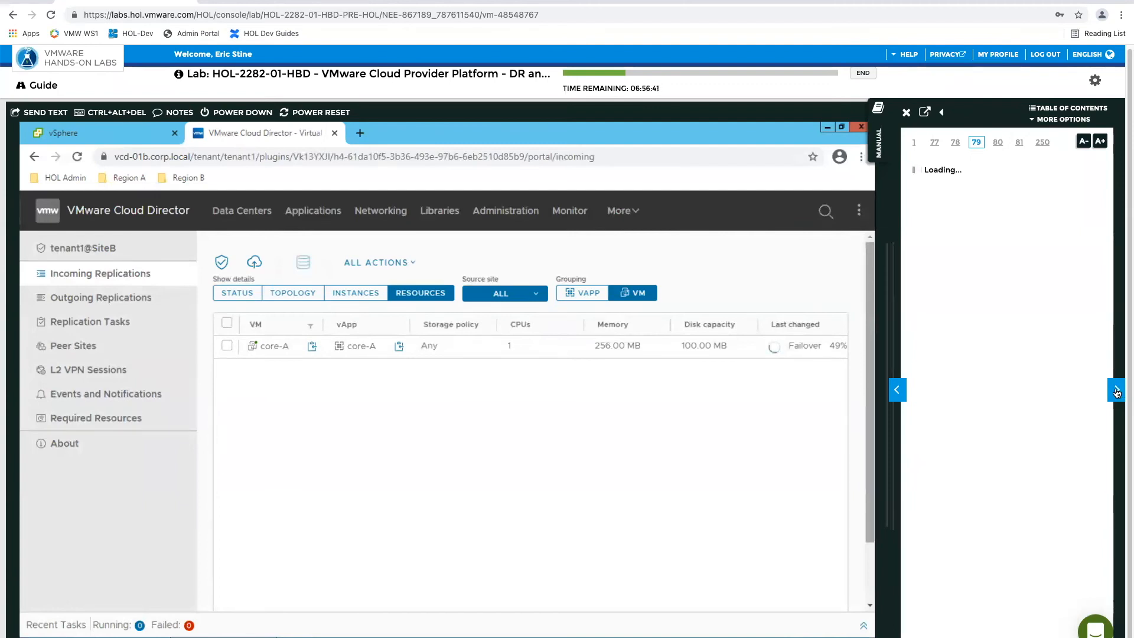
{"action": "left_click", "coordinate": [902, 393]}
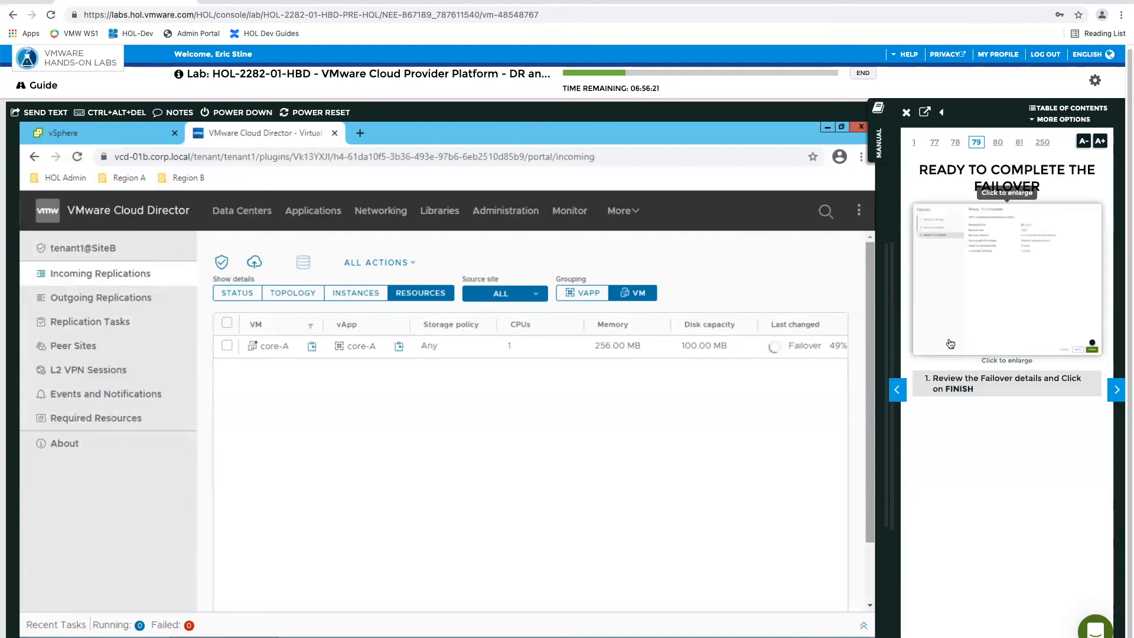
{"action": "left_click", "coordinate": [1108, 395]}
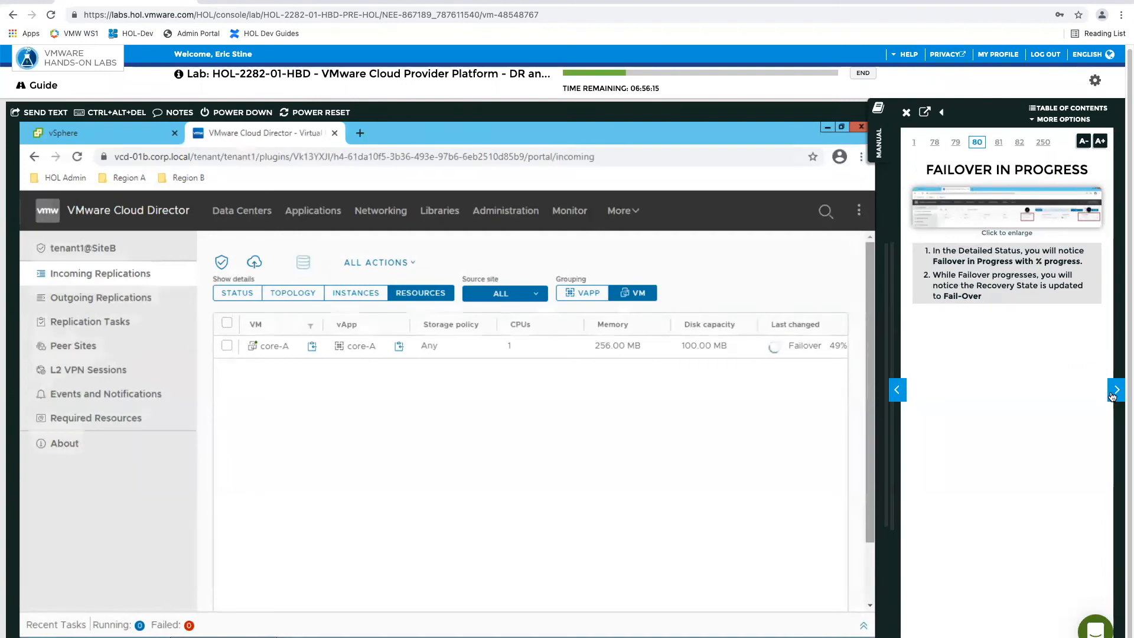
{"action": "left_click", "coordinate": [1112, 395]}
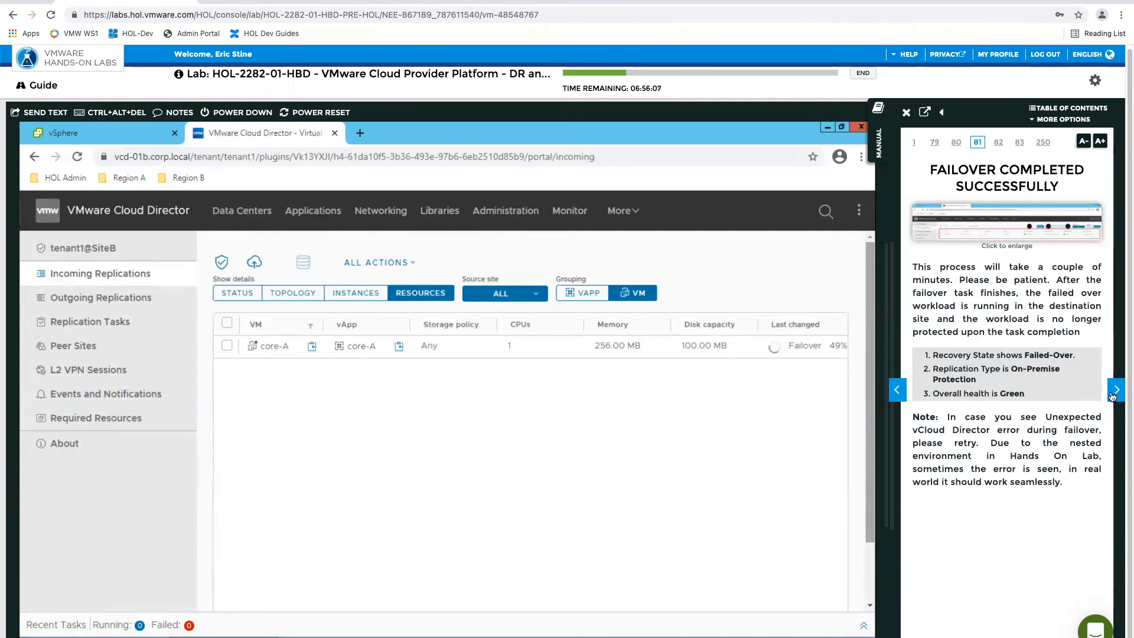
{"action": "left_click", "coordinate": [1112, 396]}
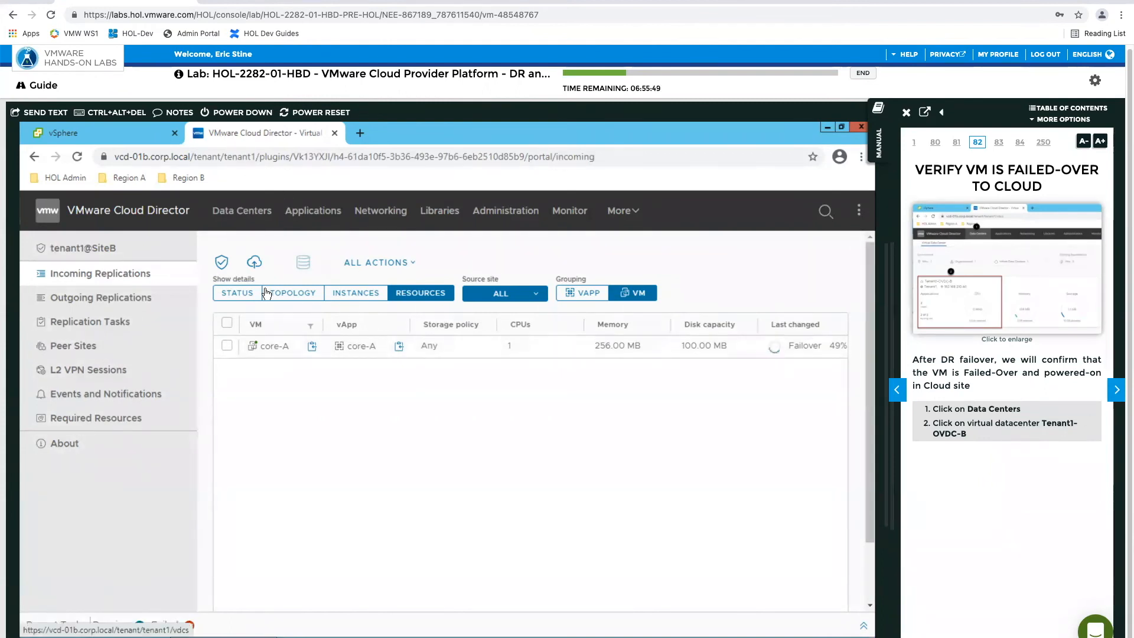
Step: Open the Tenant1-OVDC-B data center's virtual machines and check the network details of the failed-over core-A VM
{"action": "left_click", "coordinate": [239, 210]}
{"action": "left_click", "coordinate": [413, 490]}
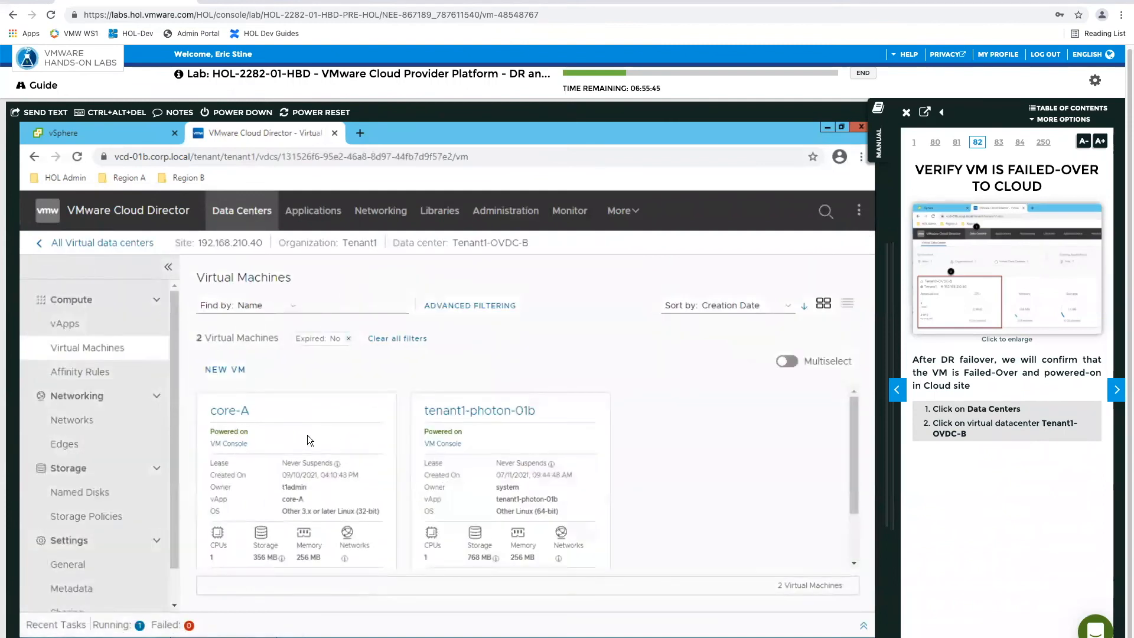
{"action": "scroll", "coordinate": [314, 434], "scroll_direction": "down", "scroll_amount": 2}
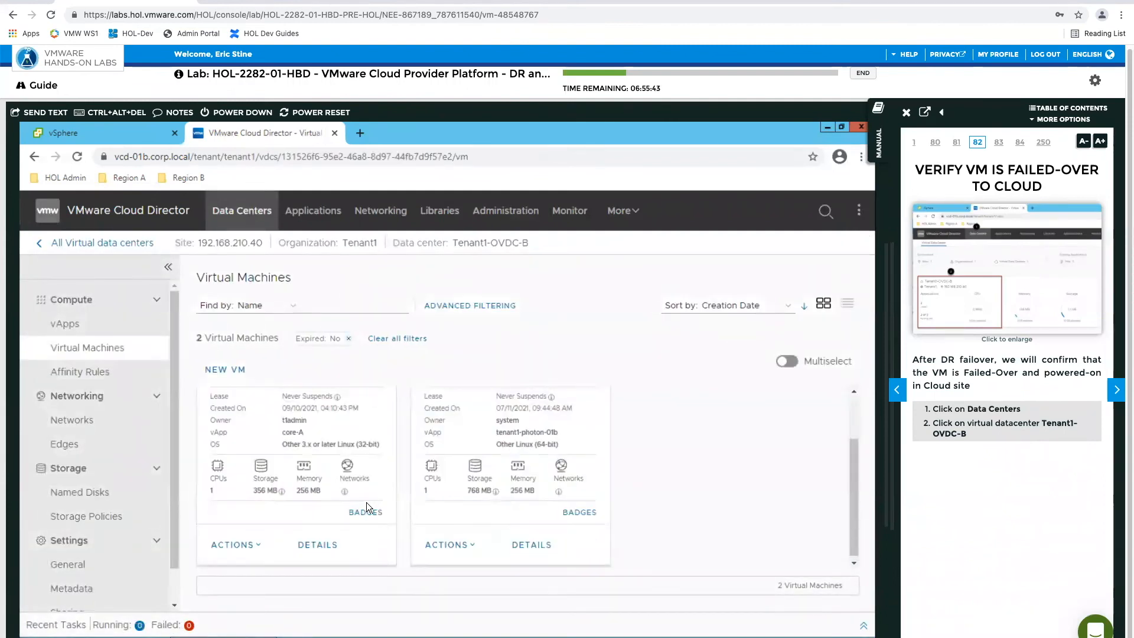
{"action": "left_click", "coordinate": [345, 494]}
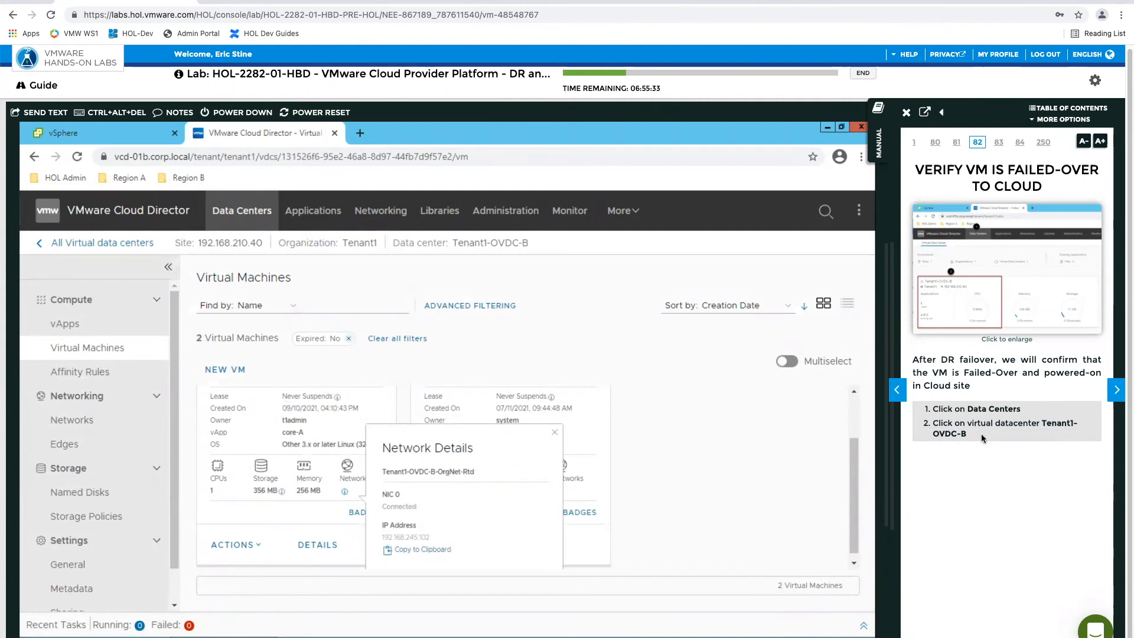
Step: Advance the manual through page 83 to page 84 and close the core-A VM's network details
{"action": "left_click", "coordinate": [1117, 392]}
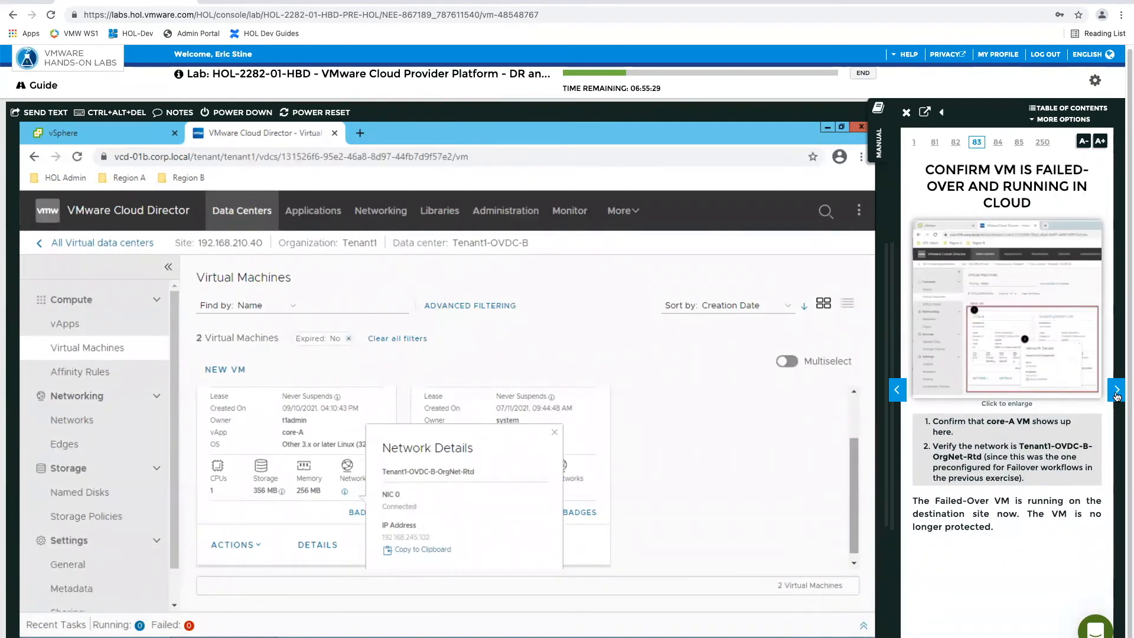
{"action": "left_click", "coordinate": [1116, 392]}
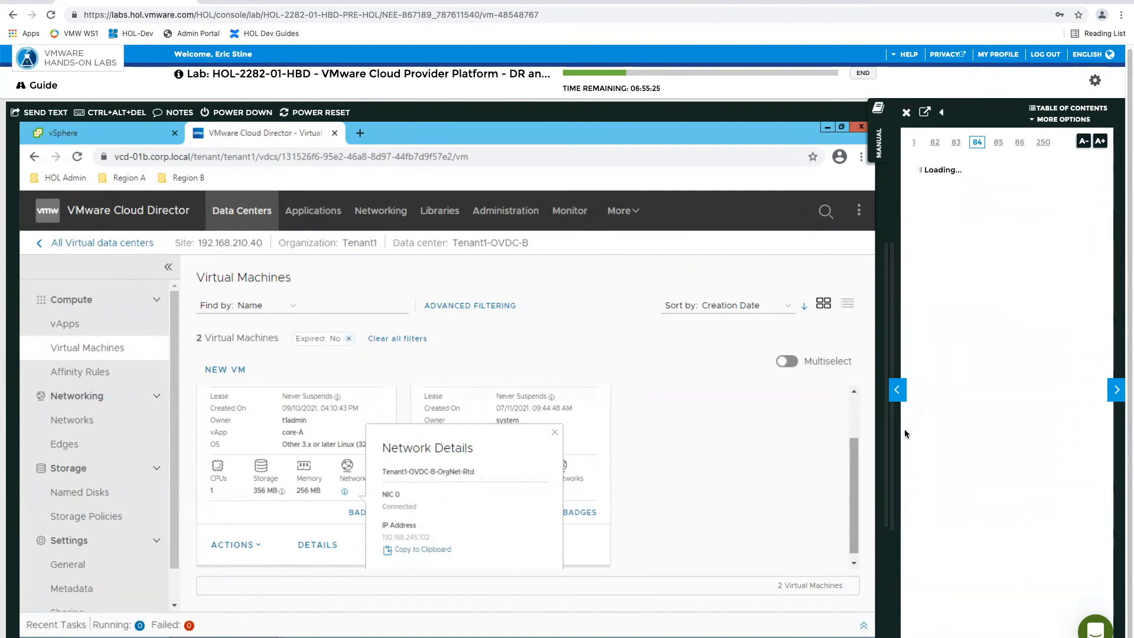
{"action": "left_click", "coordinate": [478, 365]}
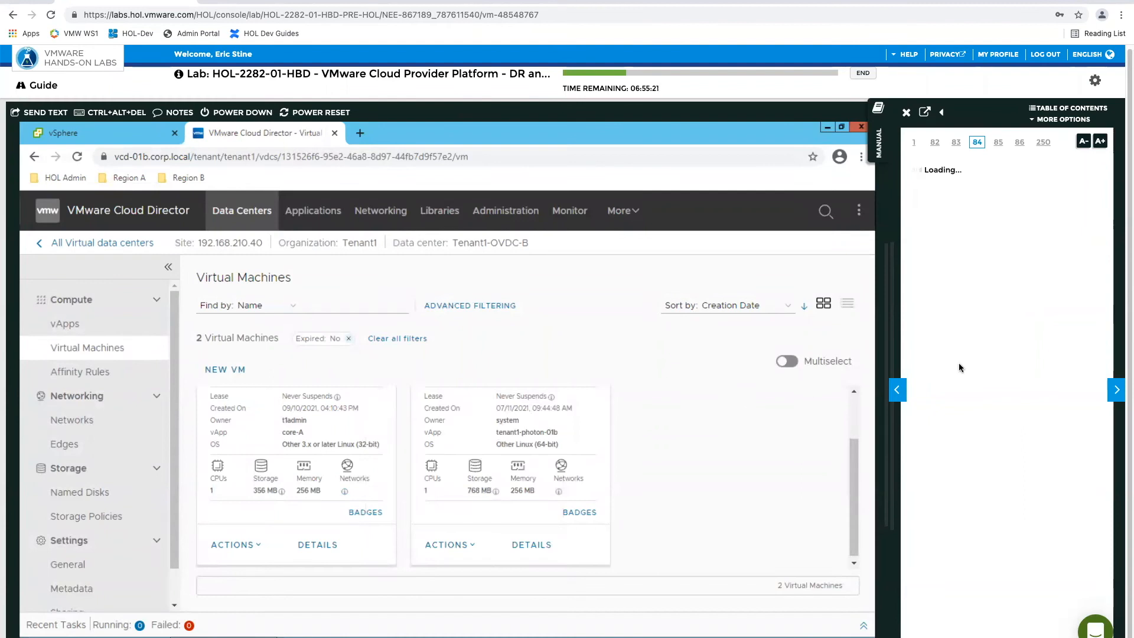
Step: Review the remaining Module 2 failover workflow topics in the manual's table of contents and close it
{"action": "left_click", "coordinate": [1051, 110]}
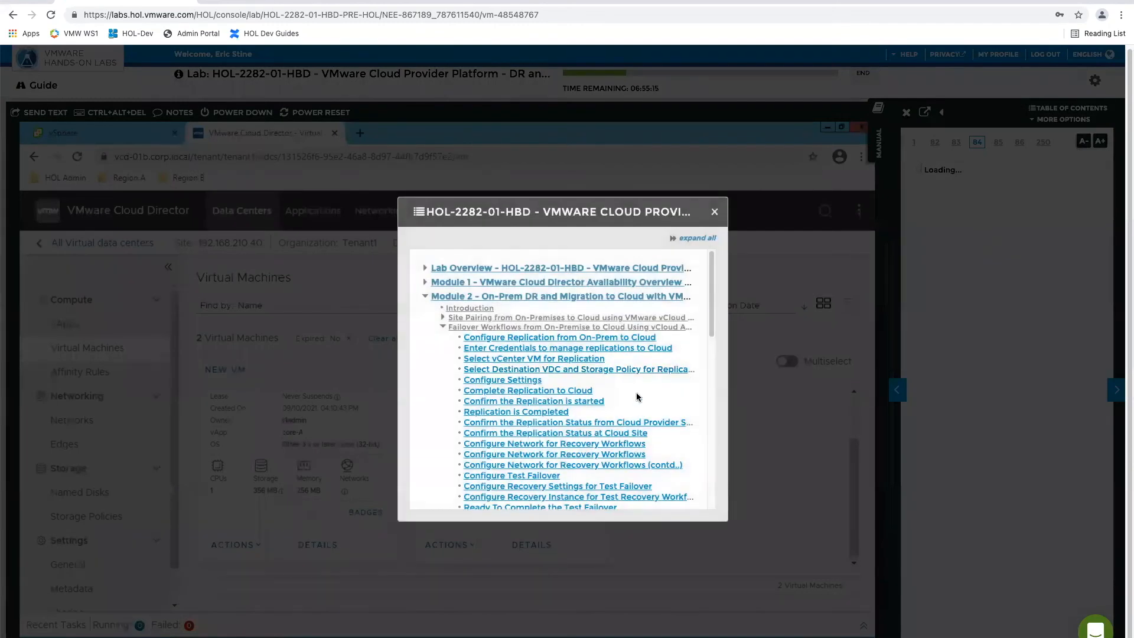
{"action": "scroll", "coordinate": [712, 322], "scroll_direction": "down", "scroll_amount": 1}
{"action": "left_click_drag", "start_coordinate": [713, 323], "coordinate": [711, 474]}
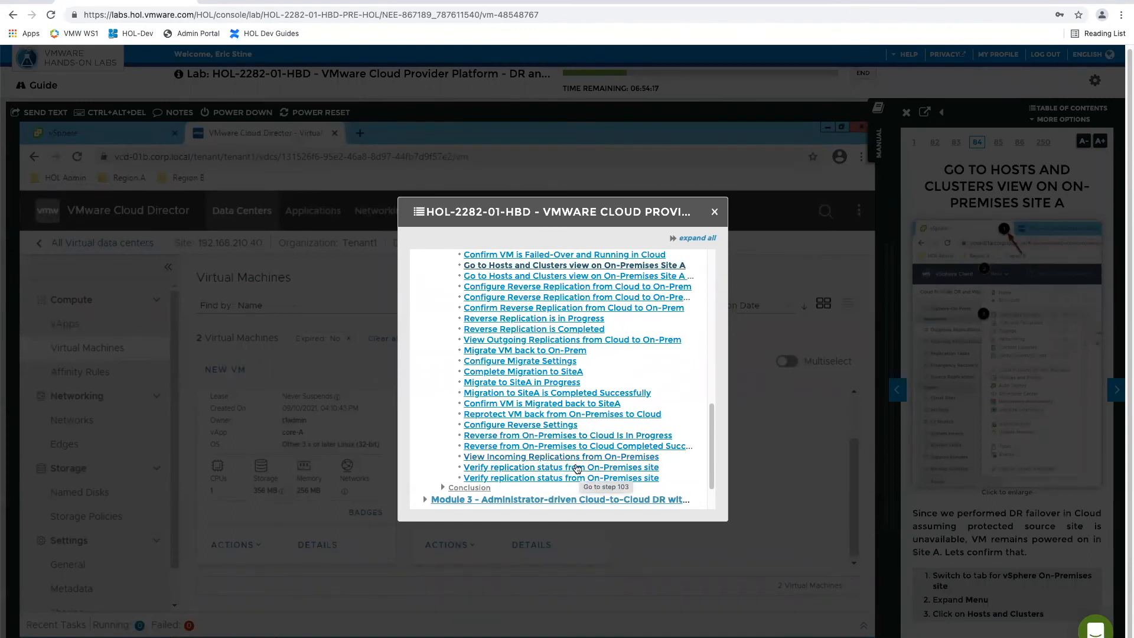
{"action": "left_click", "coordinate": [715, 212]}
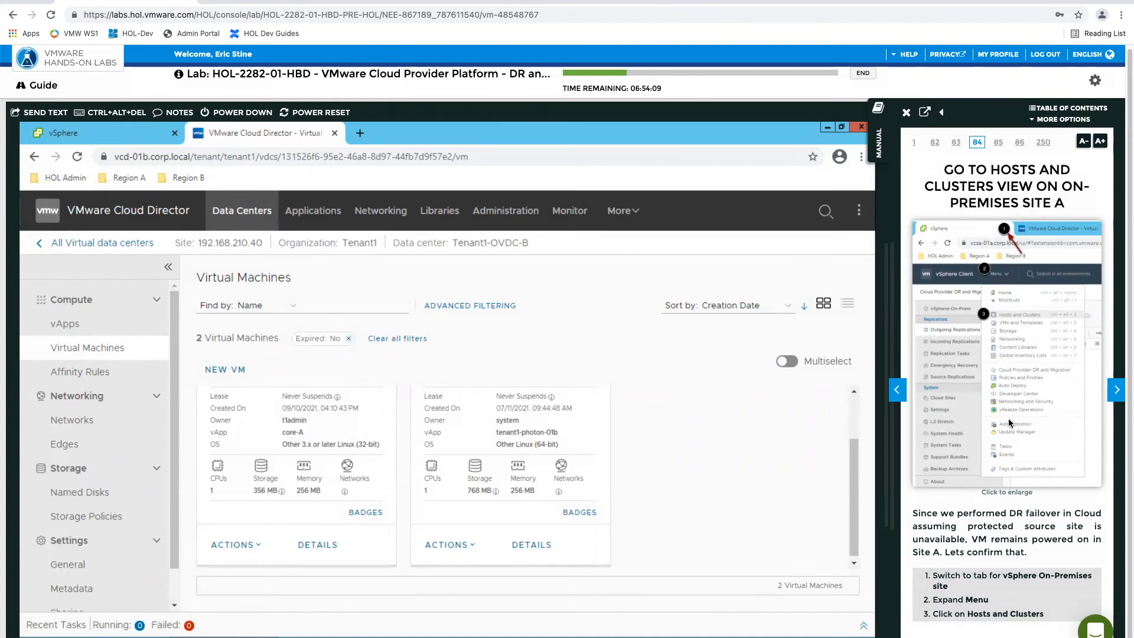
Step: Switch to the vSphere Client, advance the manual to page 85, reverse core-A's outgoing replication, and open the incoming replications
{"action": "left_click", "coordinate": [102, 132]}
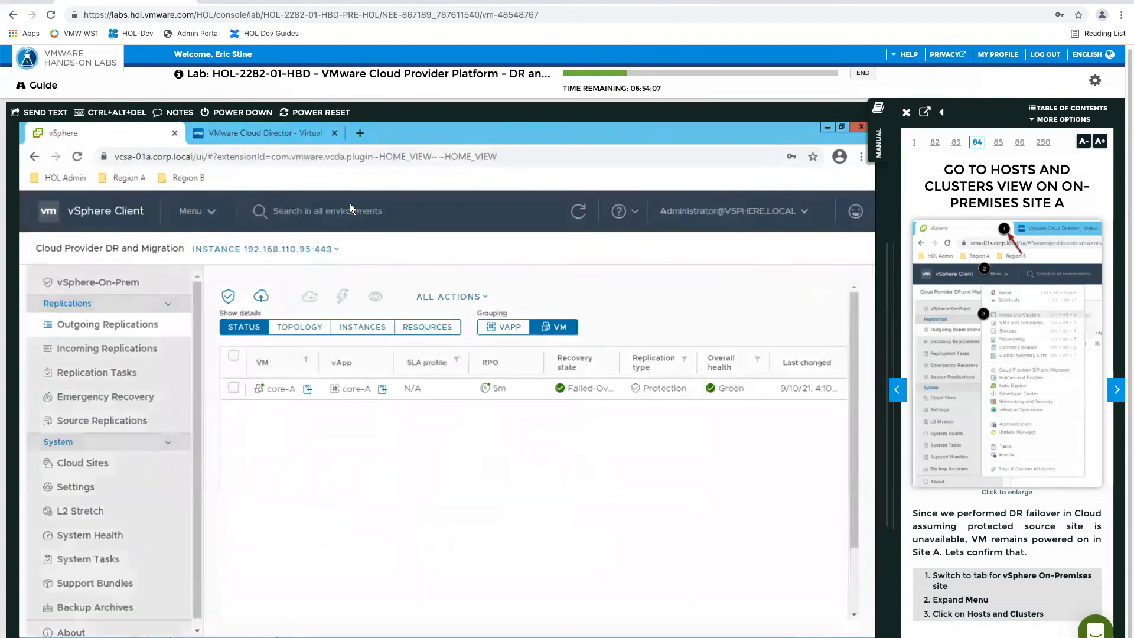
{"action": "left_click", "coordinate": [1117, 390]}
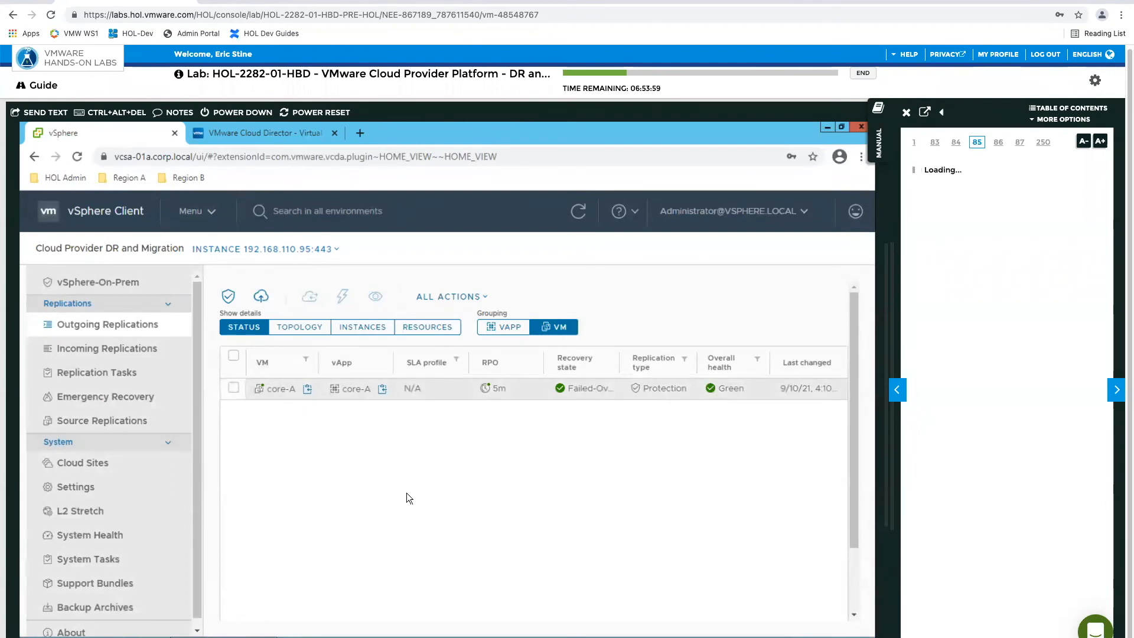
{"action": "left_click", "coordinate": [234, 390]}
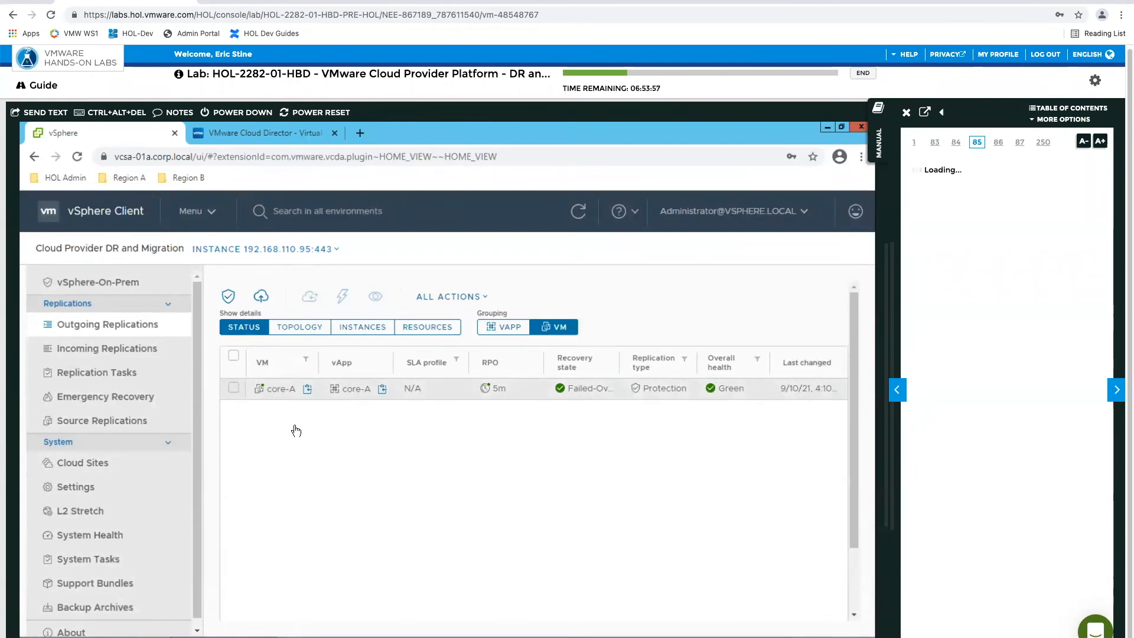
{"action": "left_click", "coordinate": [484, 298]}
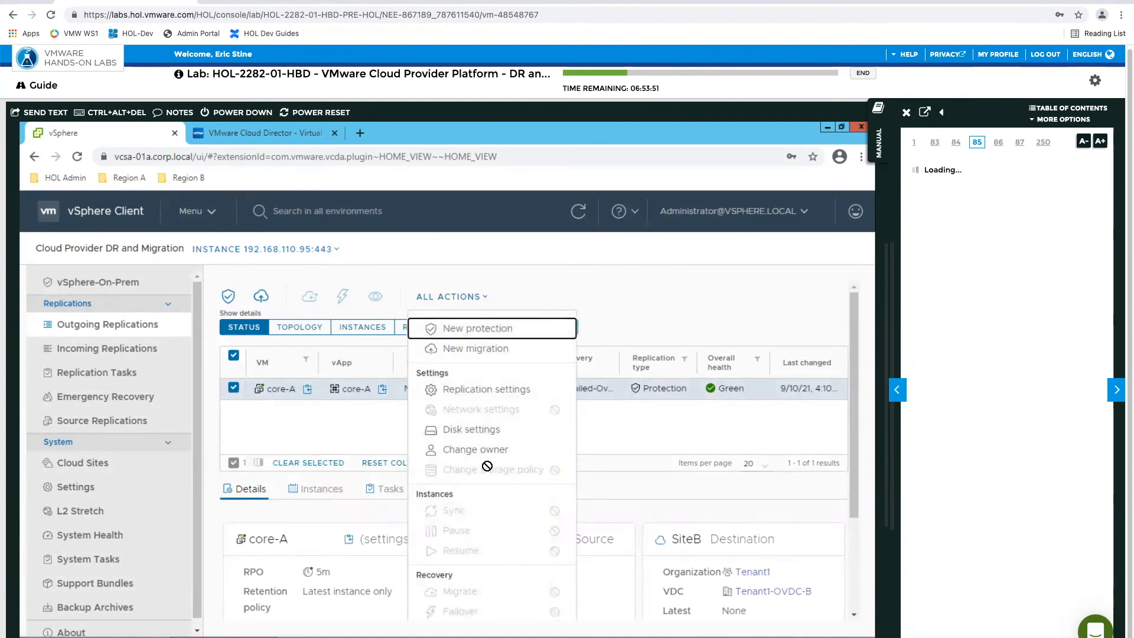
{"action": "scroll", "coordinate": [487, 467], "scroll_direction": "down", "scroll_amount": 2}
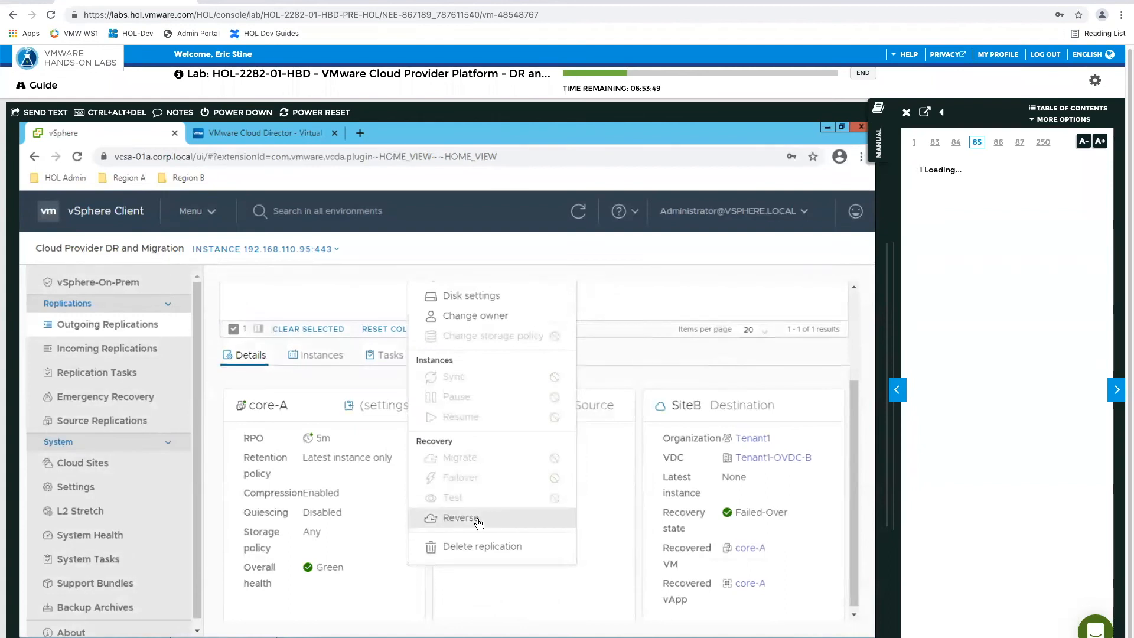
{"action": "left_click", "coordinate": [478, 519]}
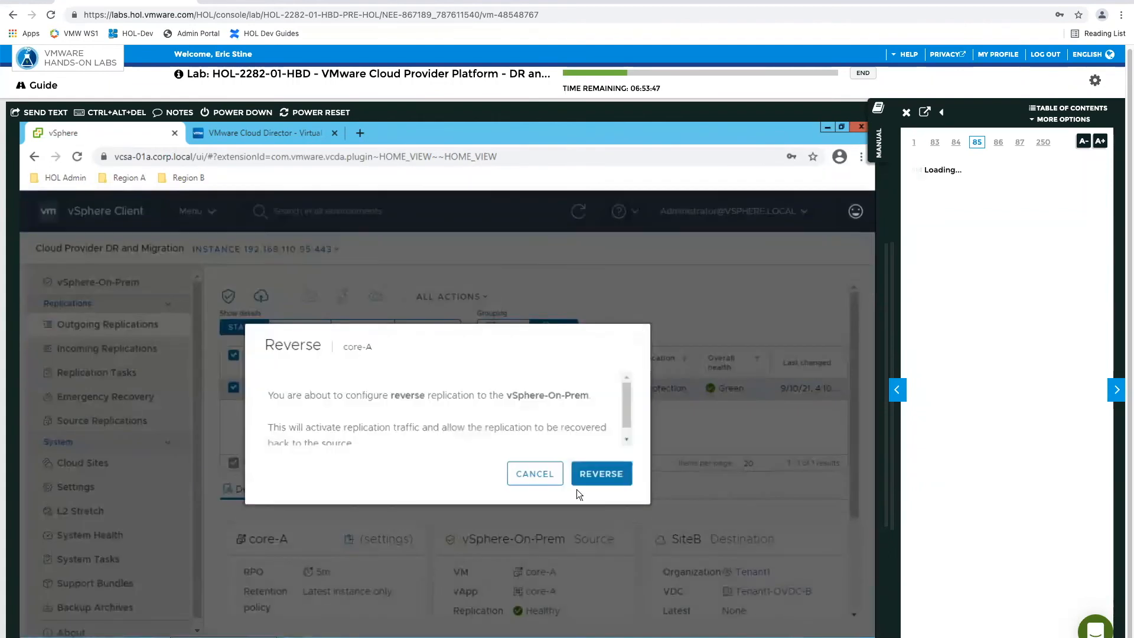
{"action": "left_click", "coordinate": [601, 477]}
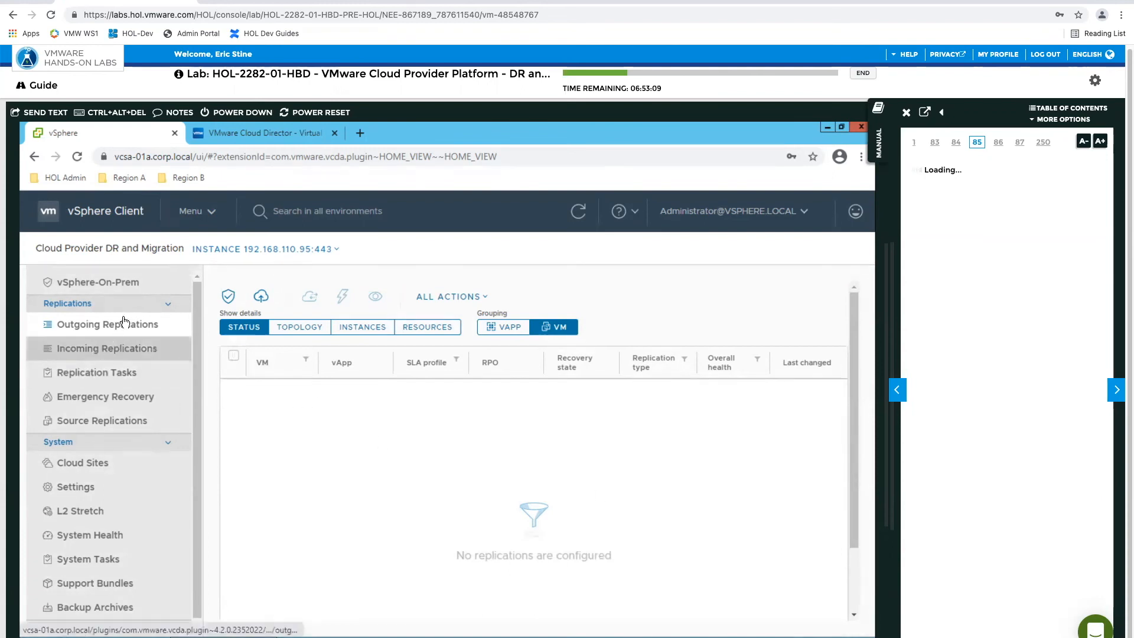
{"action": "left_click", "coordinate": [123, 322]}
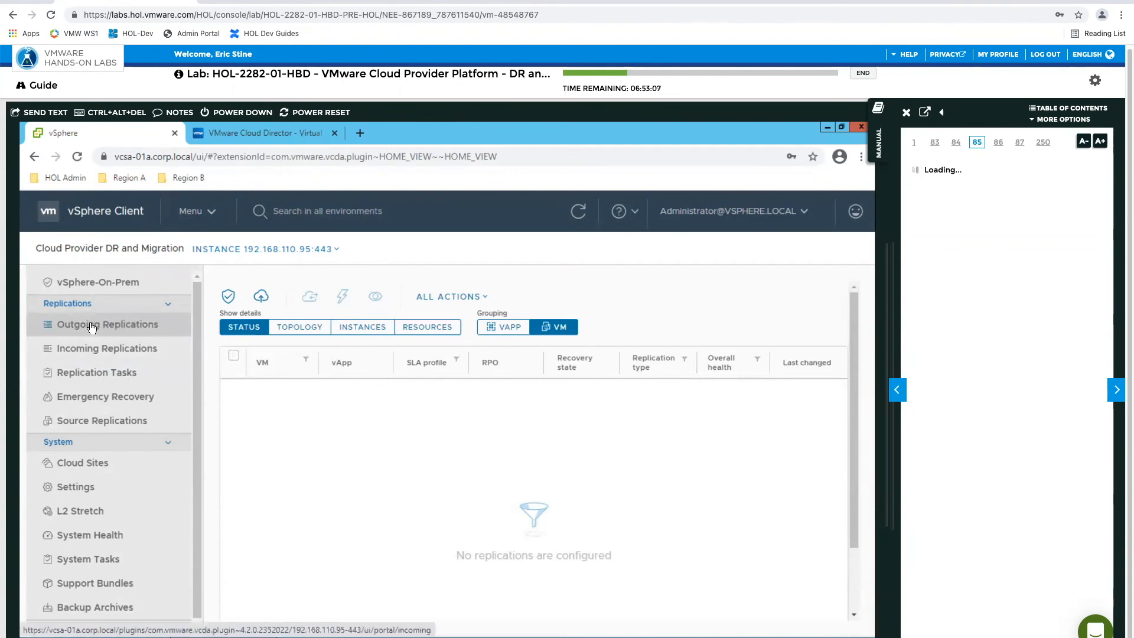
{"action": "left_click", "coordinate": [79, 353]}
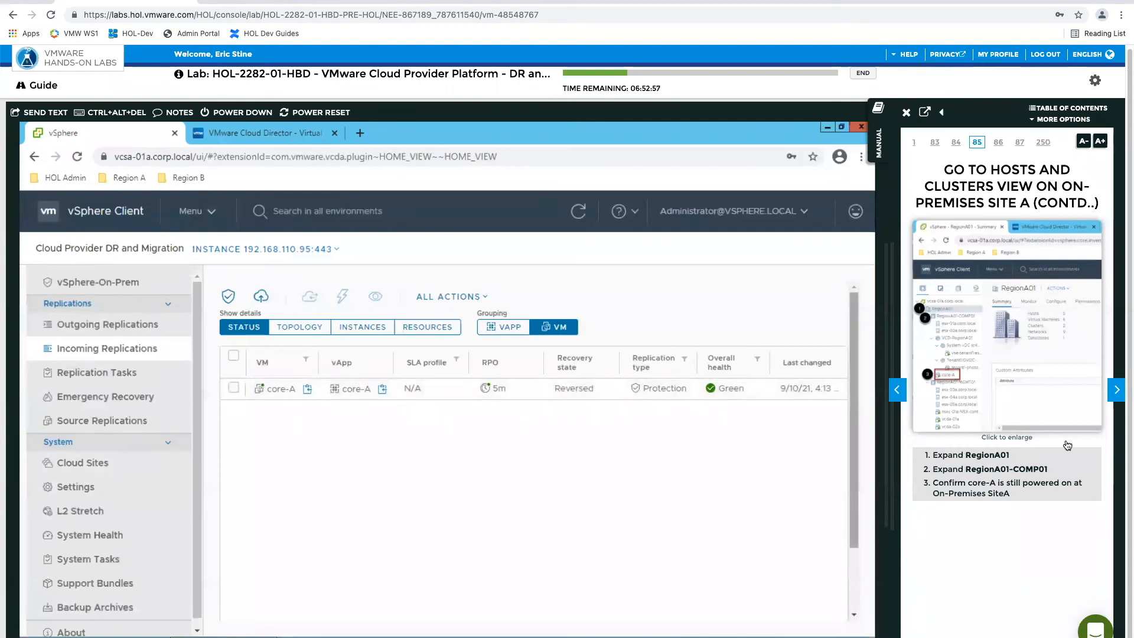
Step: Review manual pages 86 to 92 on configuring reverse replication and migrating the VM back to on-prem
{"action": "left_click", "coordinate": [1117, 391]}
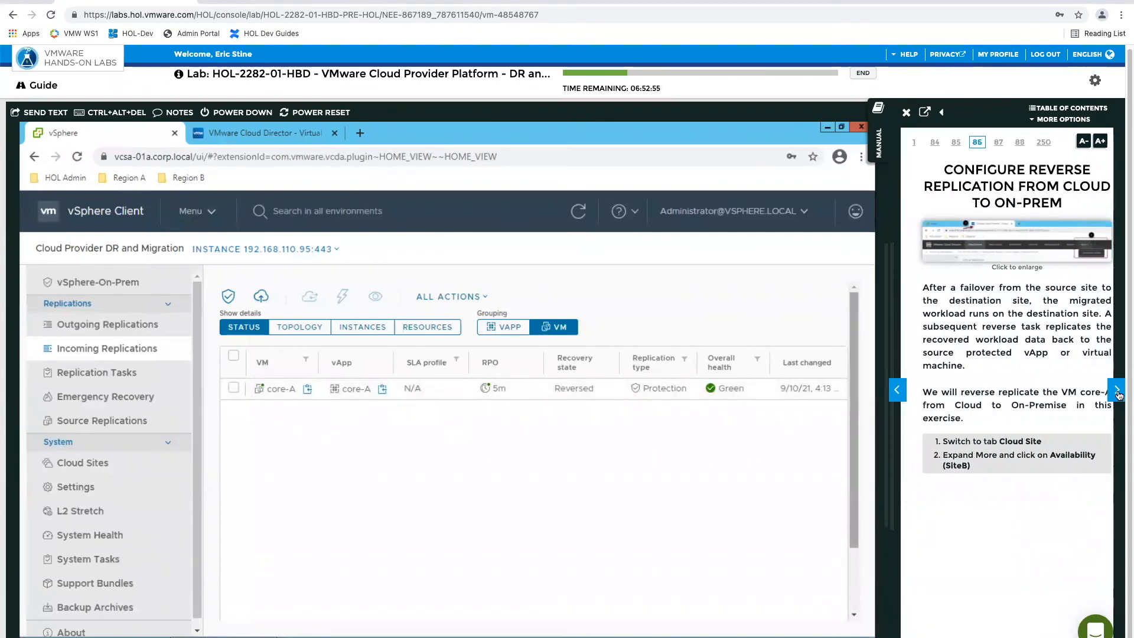
{"action": "left_click", "coordinate": [1117, 391]}
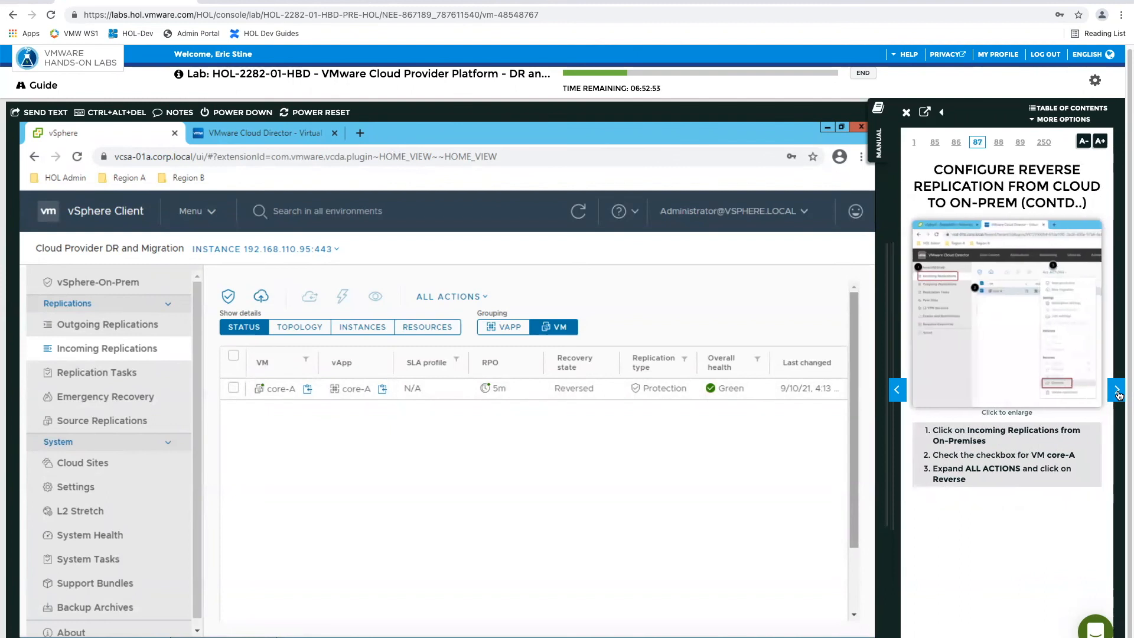
{"action": "left_click", "coordinate": [1117, 391]}
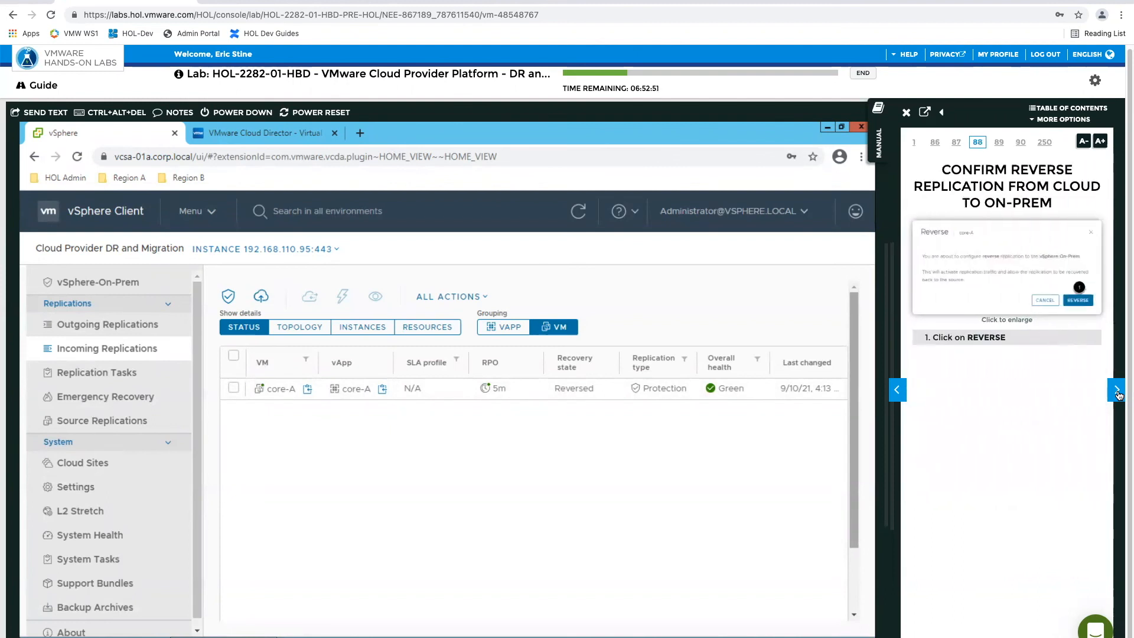
{"action": "left_click", "coordinate": [1117, 391]}
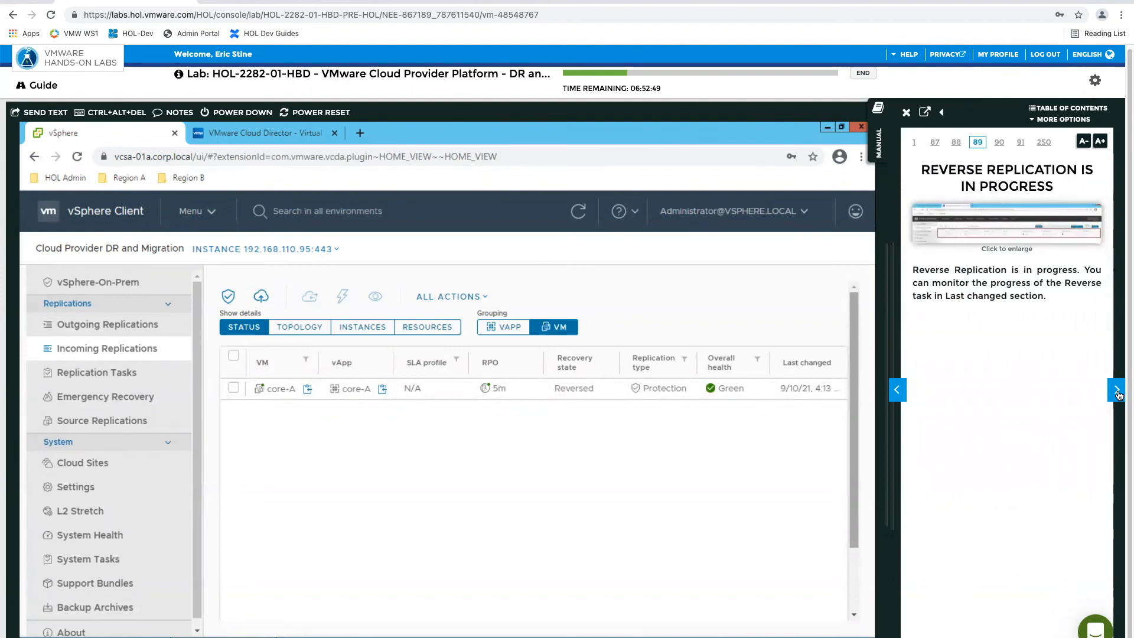
{"action": "left_click", "coordinate": [1118, 392]}
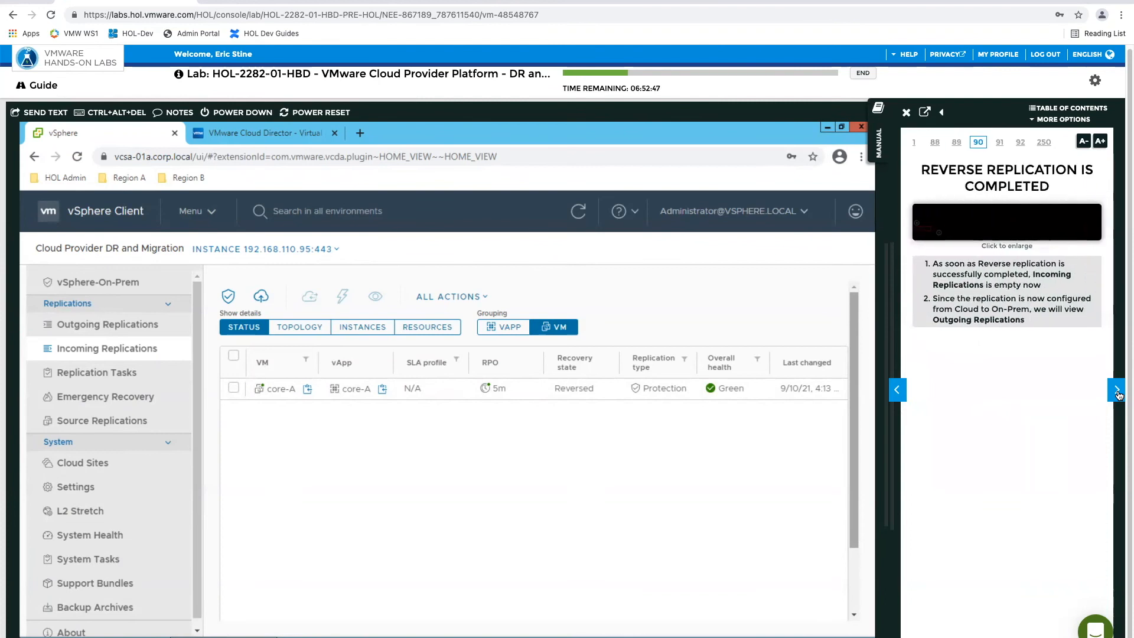
{"action": "left_click", "coordinate": [1117, 392]}
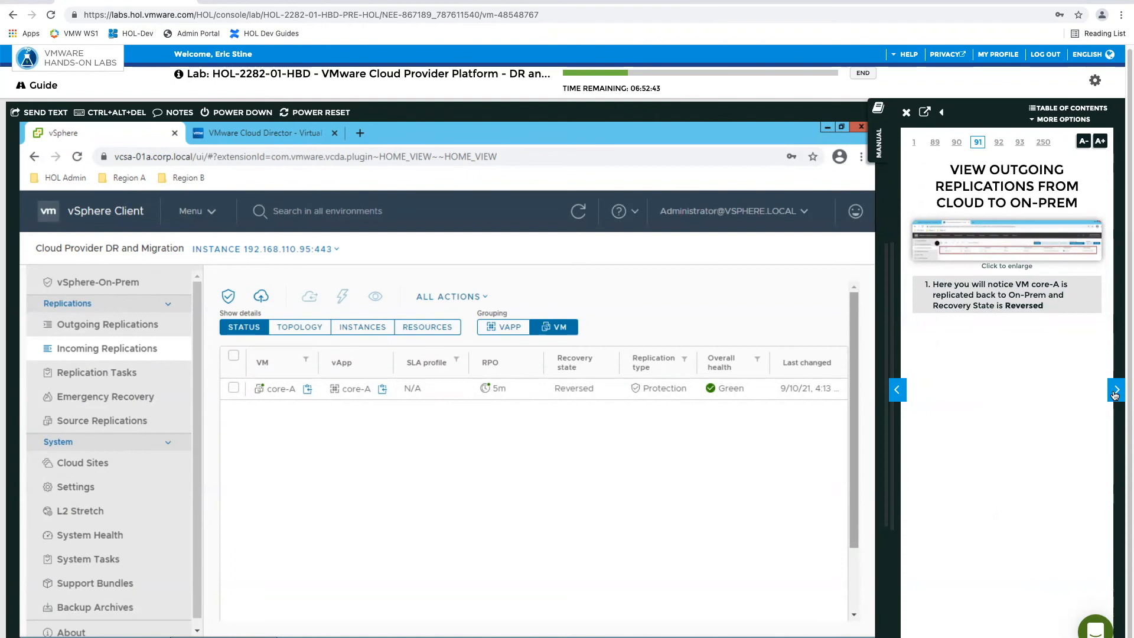
{"action": "left_click", "coordinate": [1116, 395]}
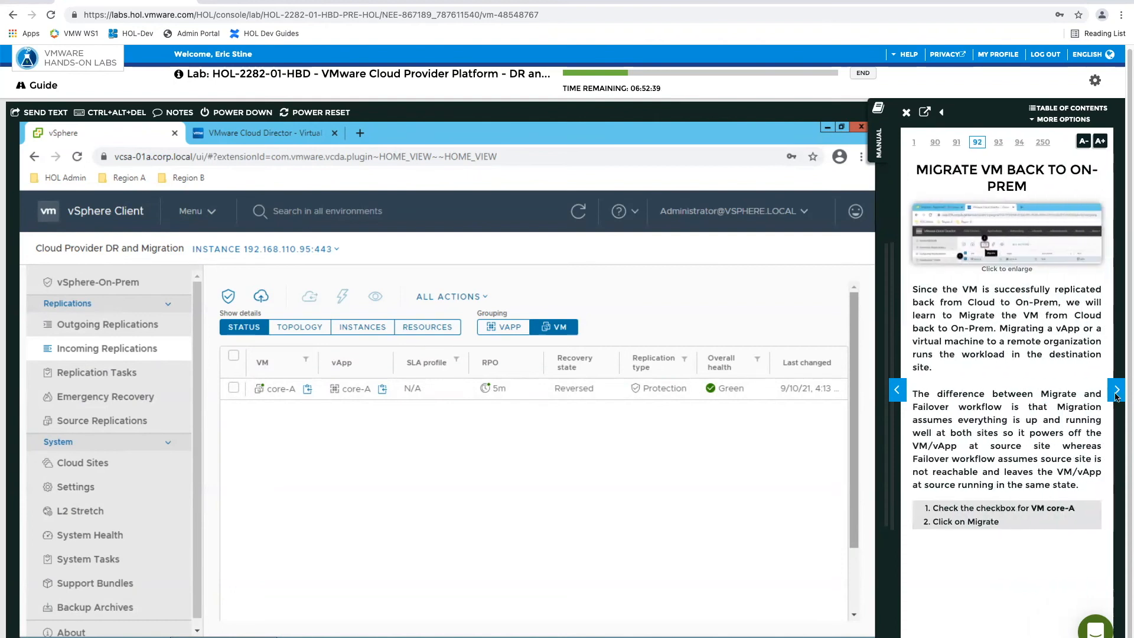
Step: Start a Migrate for core-A from the incoming replications and advance the manual to page 93
{"action": "left_click", "coordinate": [234, 390]}
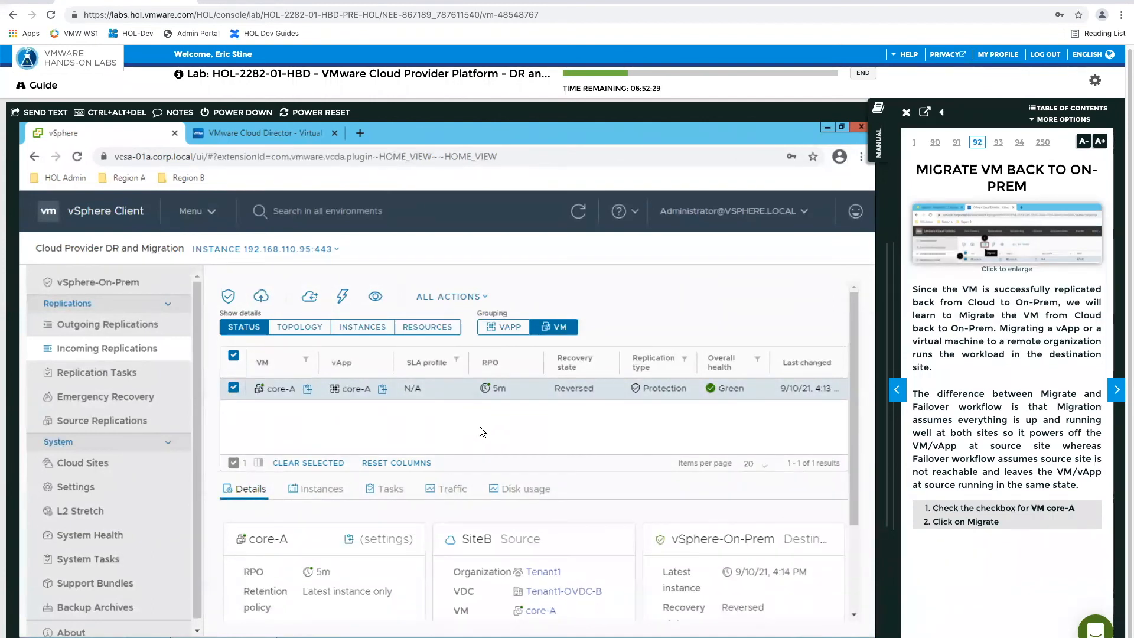
{"action": "left_click", "coordinate": [485, 298]}
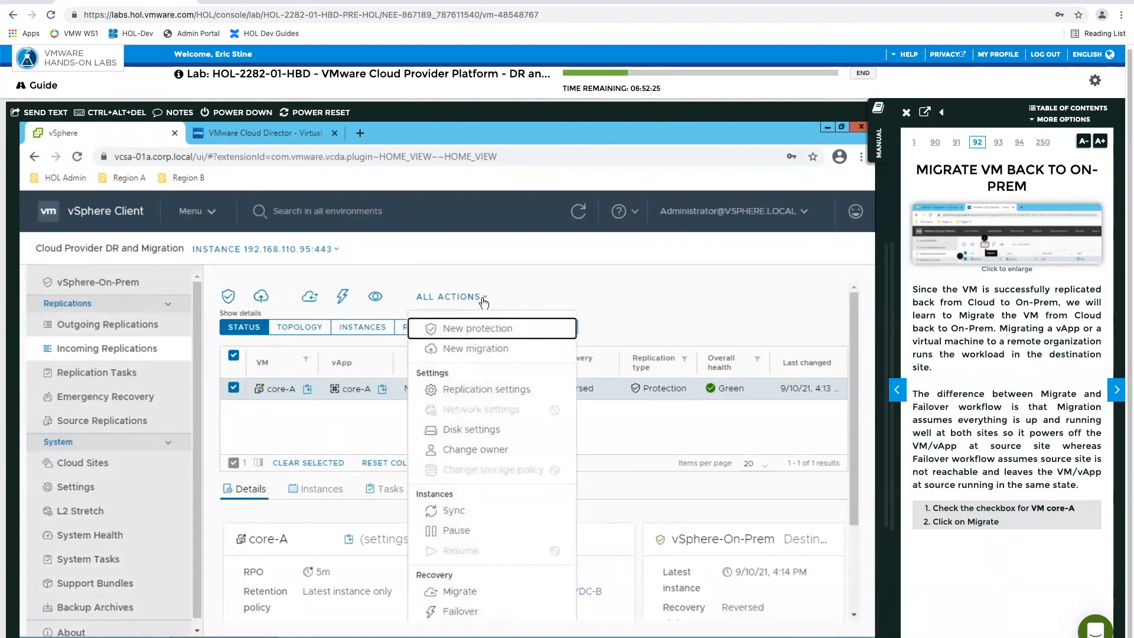
{"action": "left_click", "coordinate": [463, 592]}
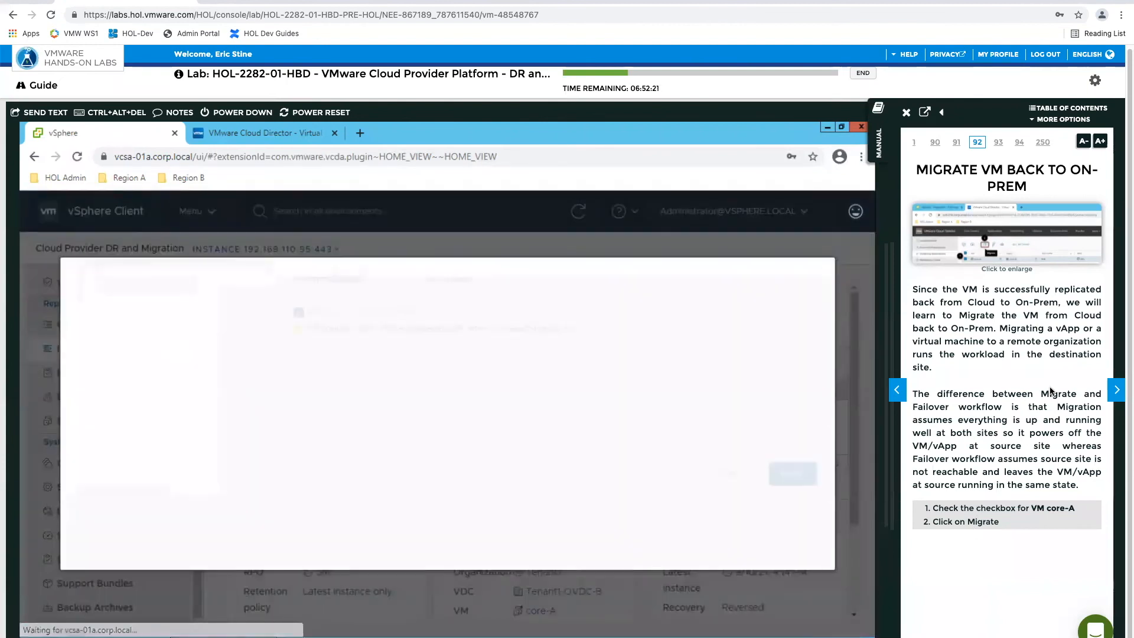
{"action": "left_click", "coordinate": [1117, 391]}
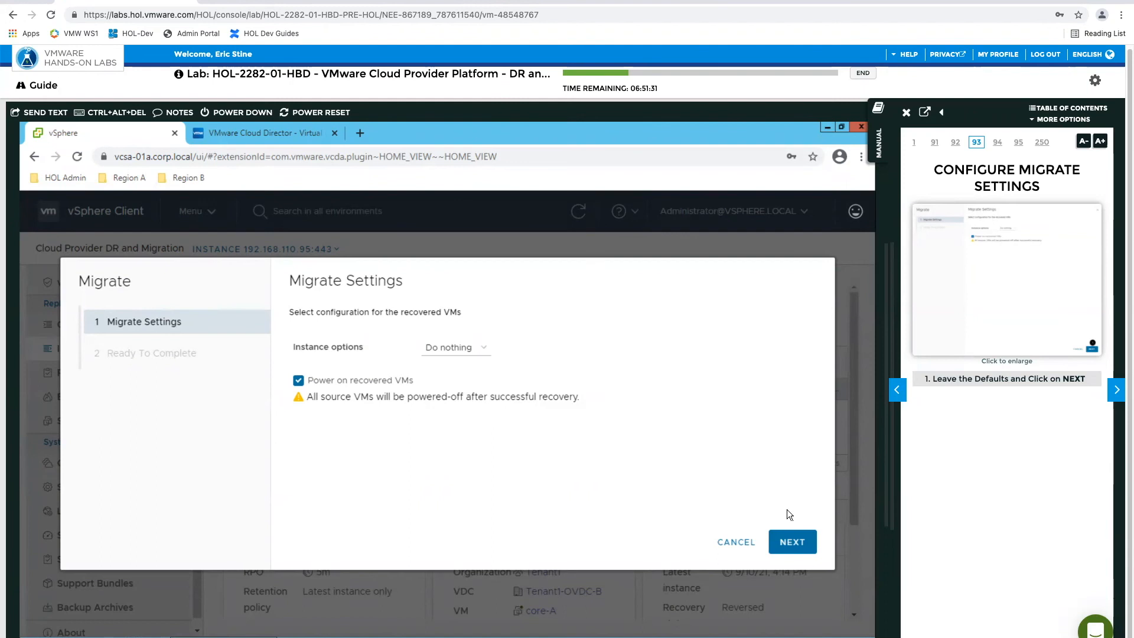
Step: Matching the migrate settings to page 93's image, run core-A's migration with instance options Do nothing and power-on of recovered VMs
{"action": "left_click", "coordinate": [482, 351]}
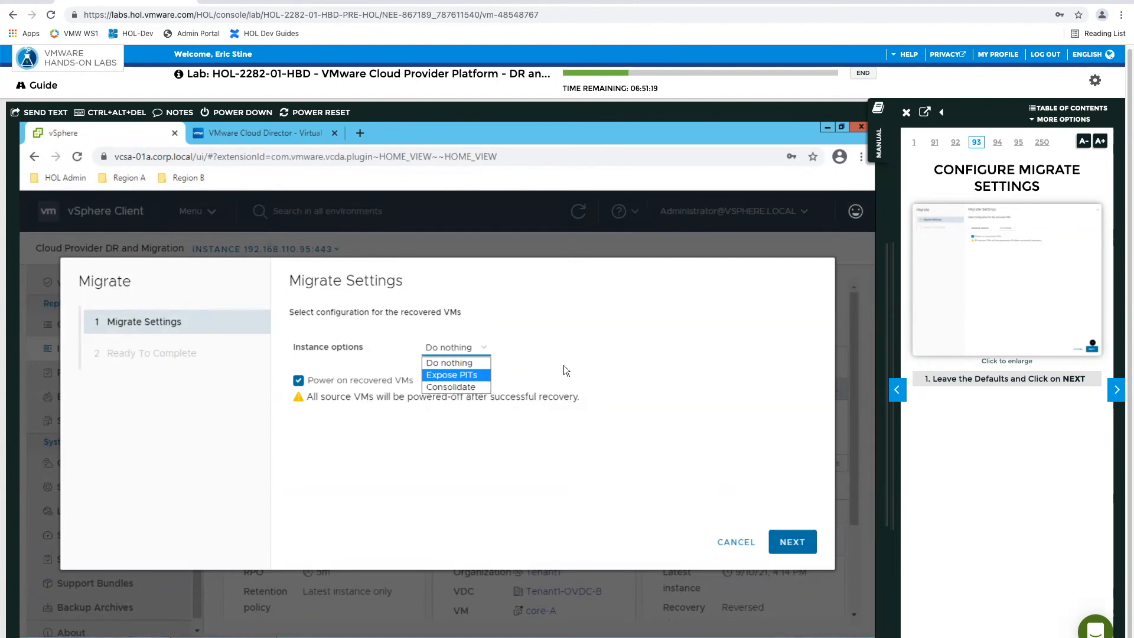
{"action": "left_click", "coordinate": [609, 380]}
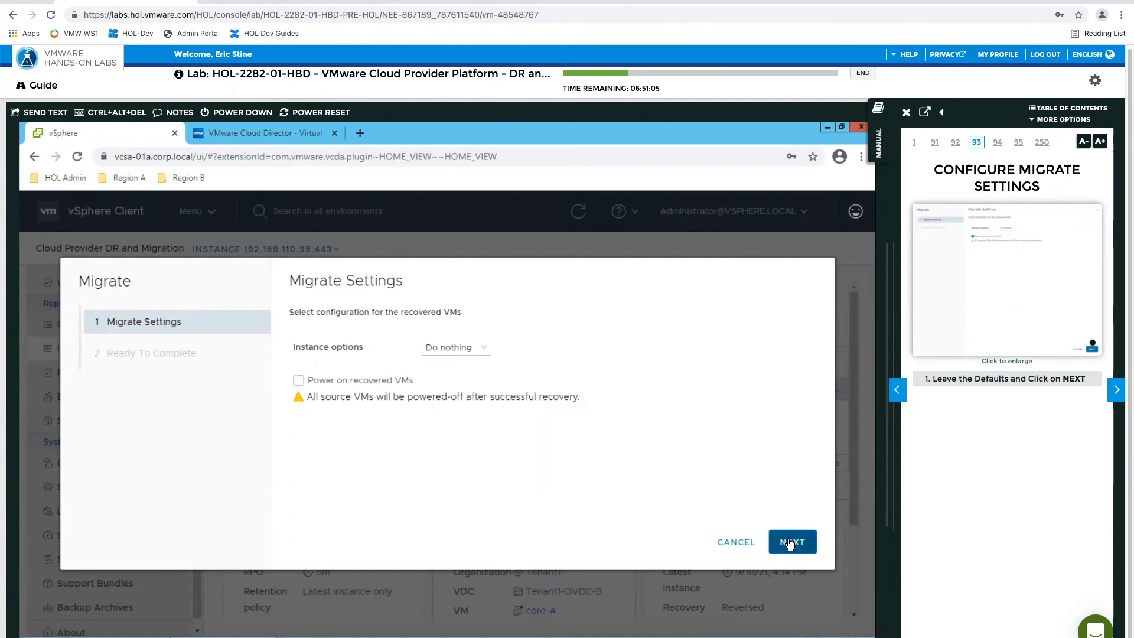
{"action": "left_click", "coordinate": [999, 280]}
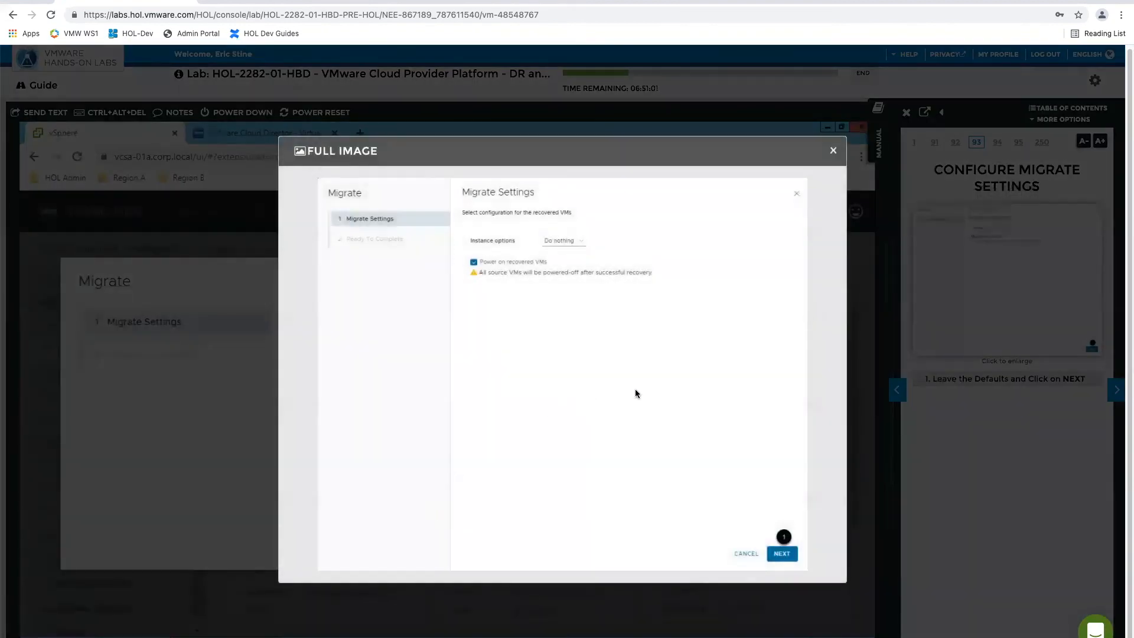
{"action": "left_click", "coordinate": [833, 151]}
{"action": "left_click", "coordinate": [365, 381]}
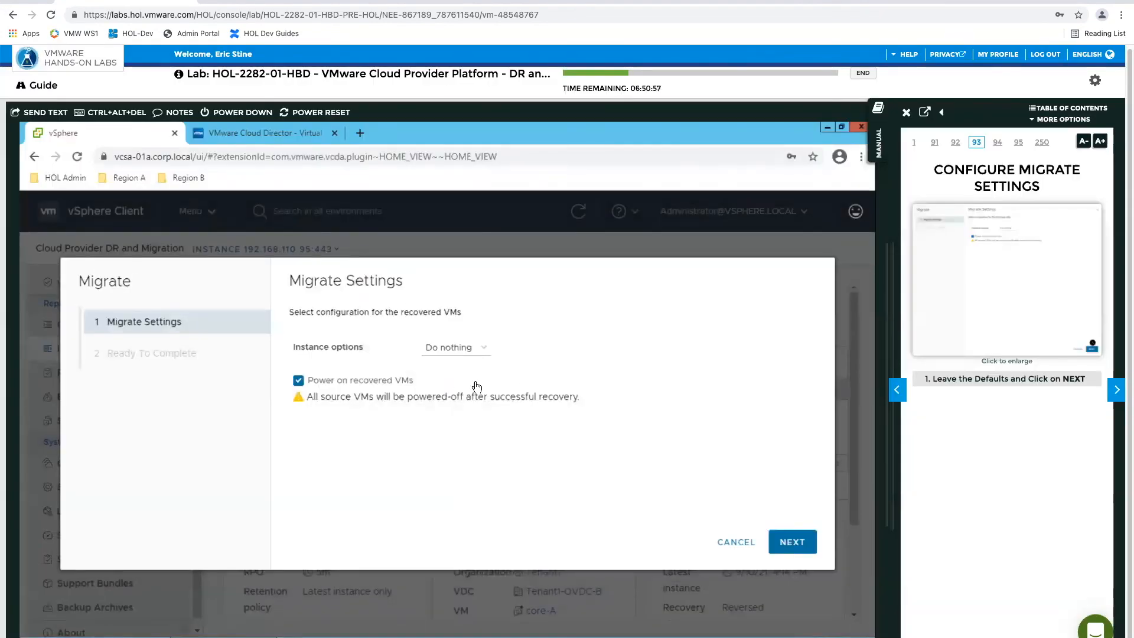
{"action": "left_click", "coordinate": [794, 542]}
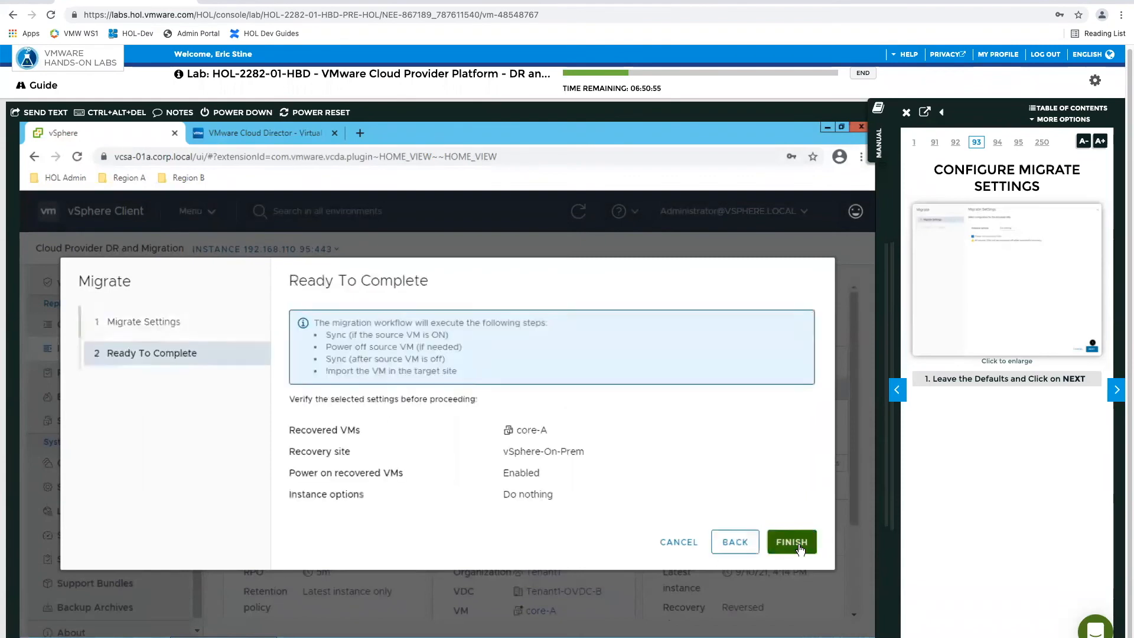
{"action": "left_click", "coordinate": [799, 543]}
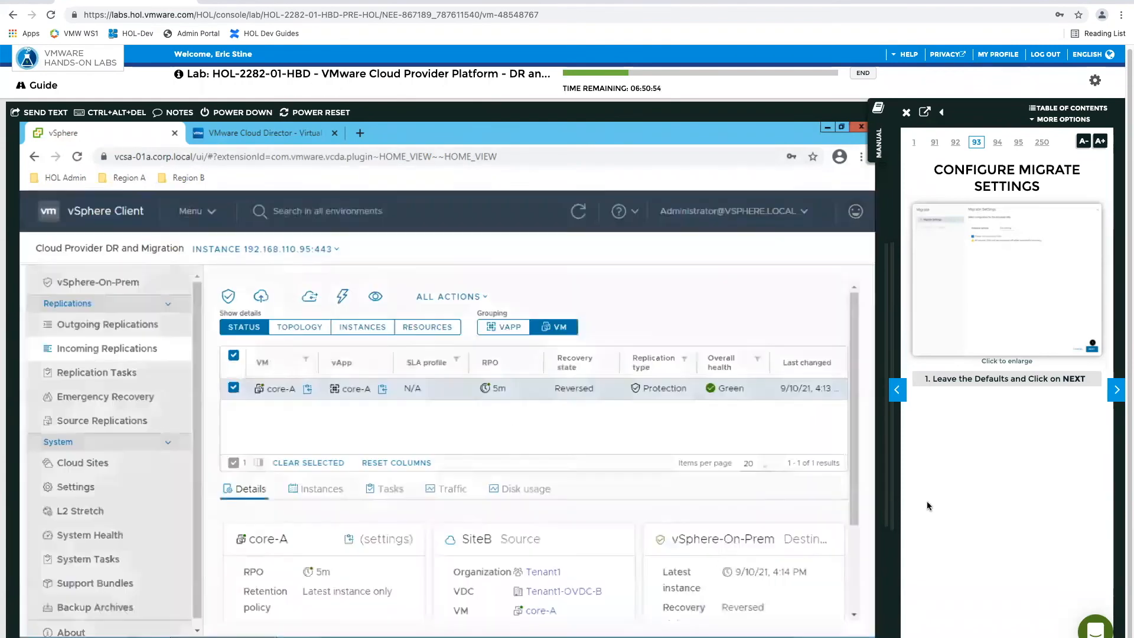
Step: Review manual pages 94 to 96 on completing the migration to SiteA while checking core-A's migration progress
{"action": "left_click", "coordinate": [1117, 394]}
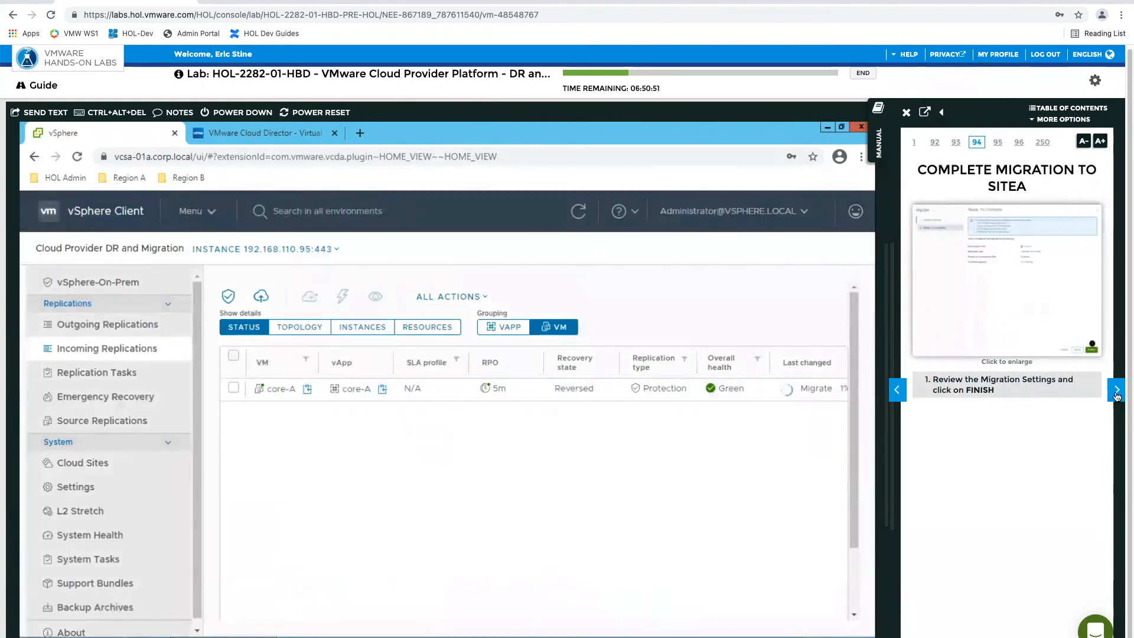
{"action": "left_click", "coordinate": [1117, 395]}
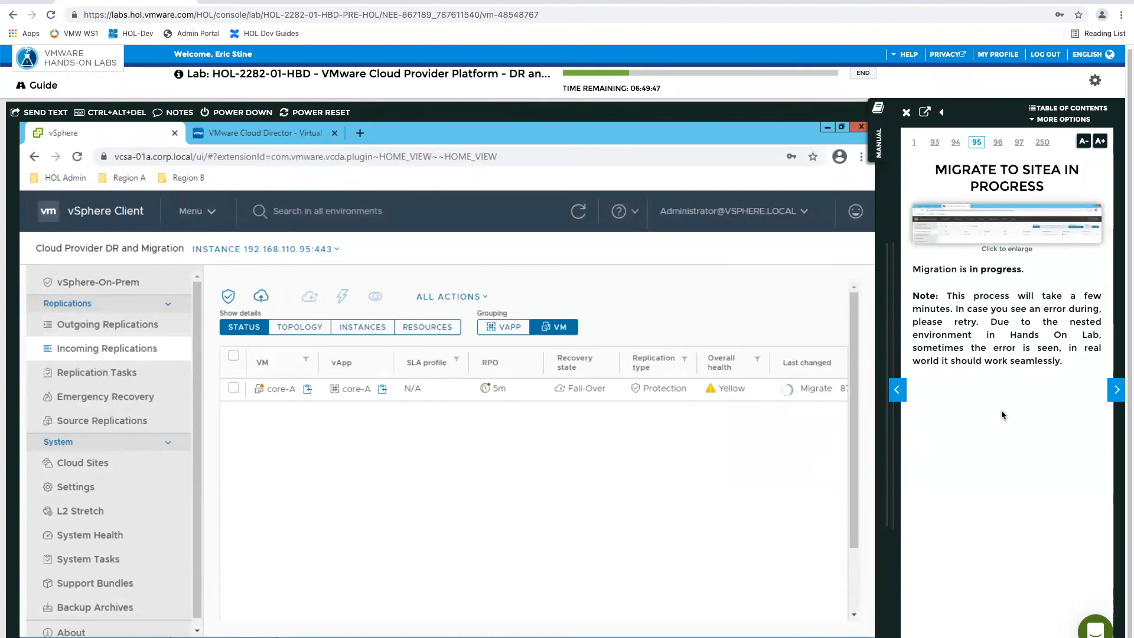
{"action": "left_click", "coordinate": [1116, 390]}
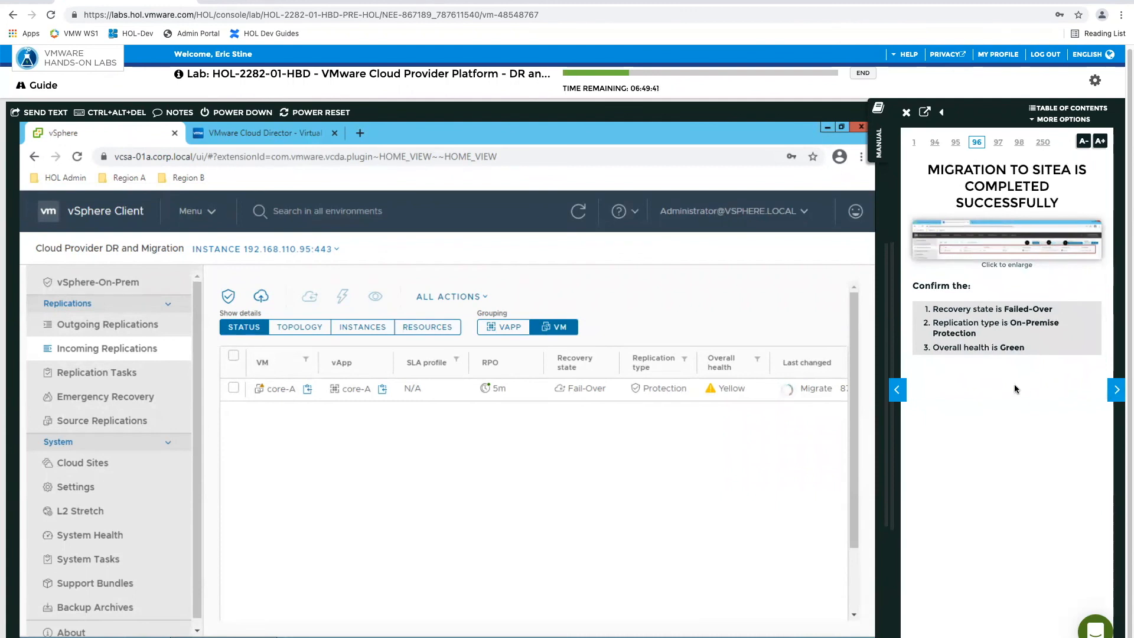
Step: Read on through manual pages 97 to 99 and look for core-A in the Hosts and Clusters inventory of SiteA's vCenter
{"action": "left_click", "coordinate": [1118, 392]}
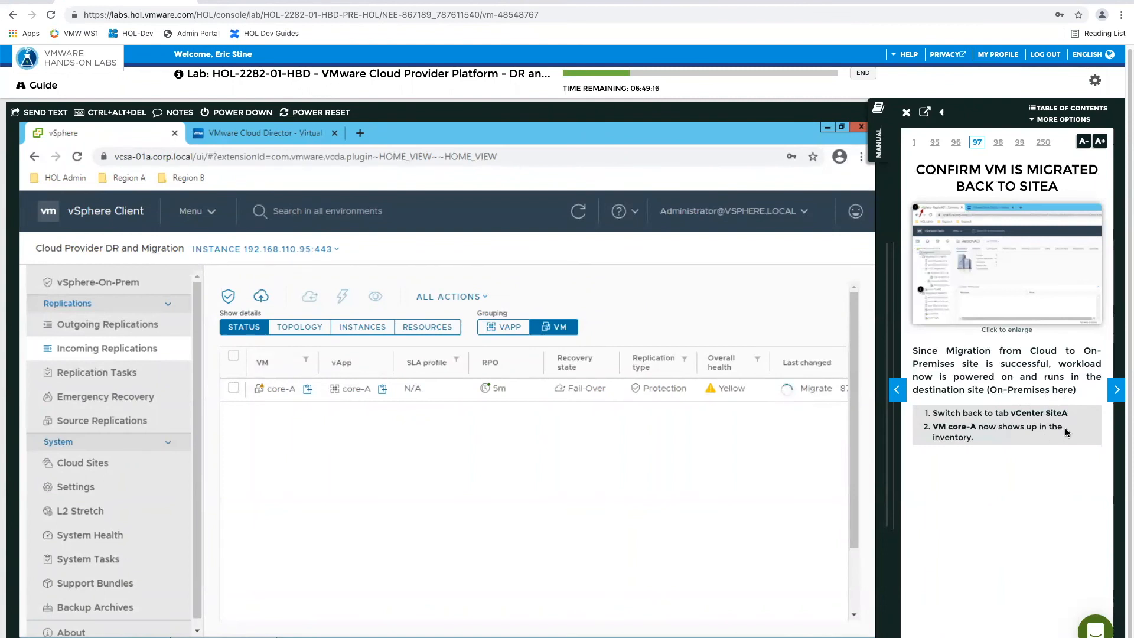
{"action": "left_click", "coordinate": [1118, 393]}
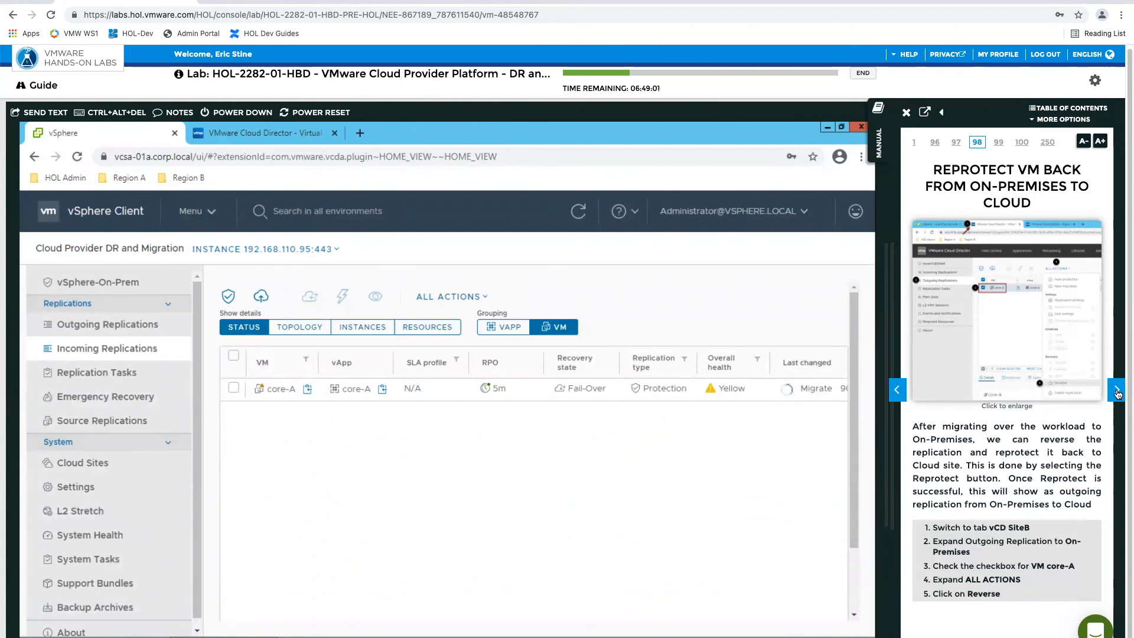
{"action": "left_click", "coordinate": [1117, 394]}
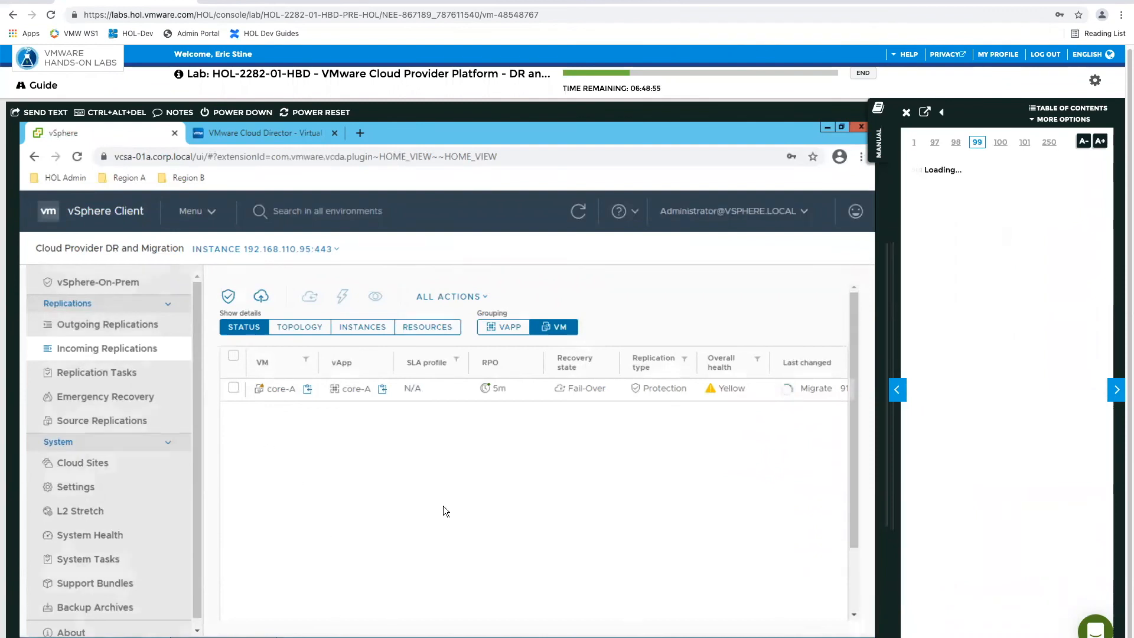
{"action": "left_click", "coordinate": [194, 214]}
{"action": "left_click", "coordinate": [213, 294]}
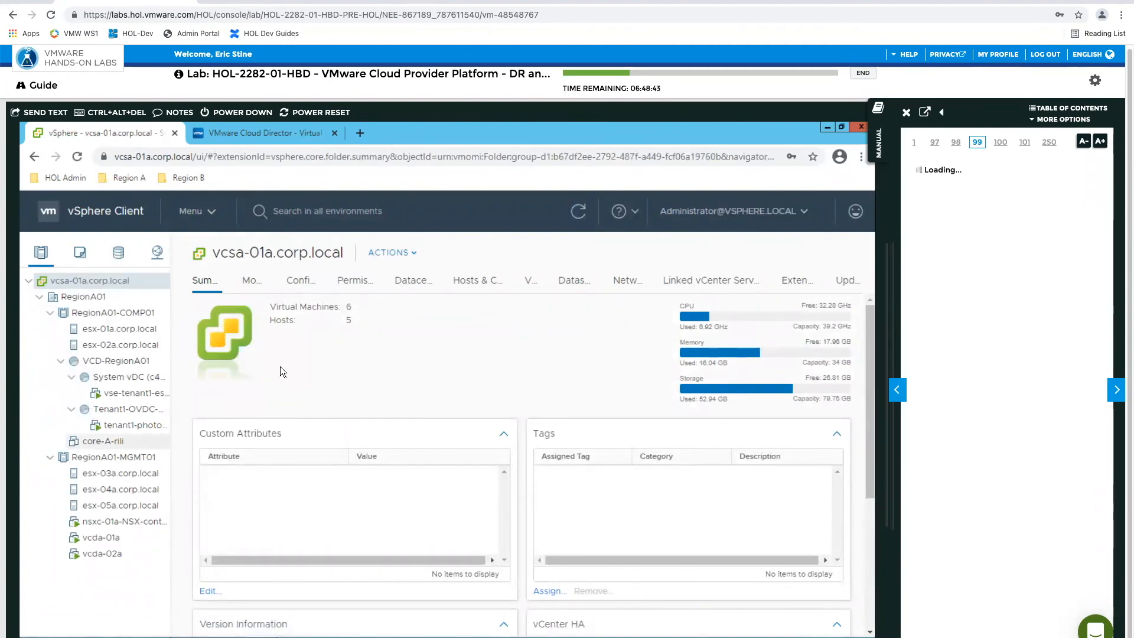
Step: Check core-A's migration status in the incoming replications of Cloud Provider DR and Migration
{"action": "left_click", "coordinate": [201, 220]}
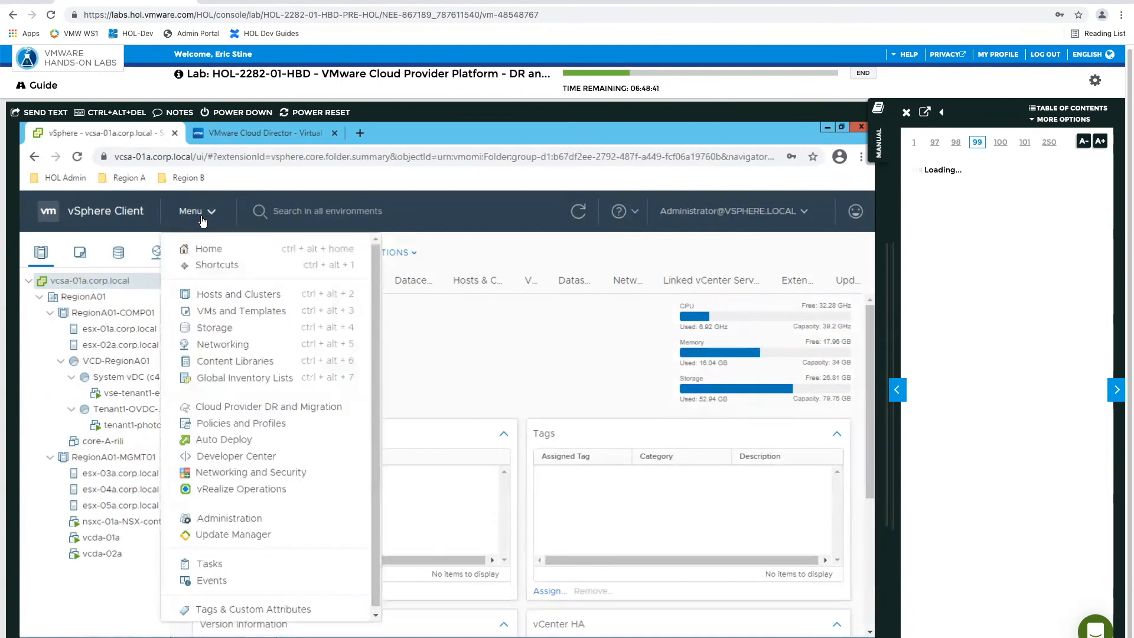
{"action": "left_click", "coordinate": [234, 411]}
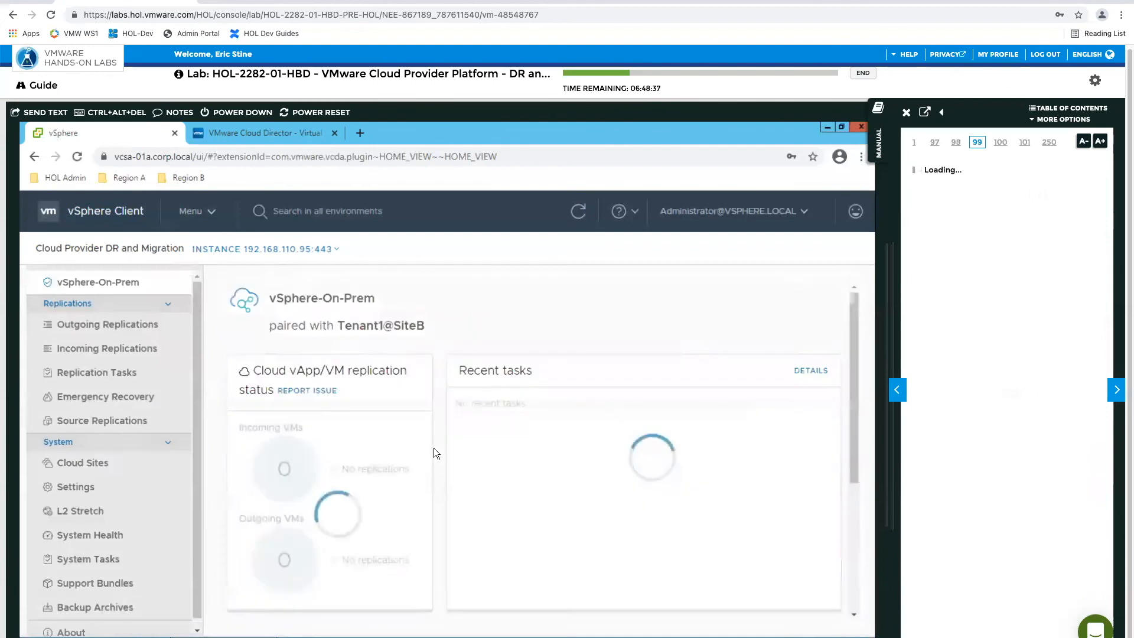
{"action": "left_click", "coordinate": [88, 348]}
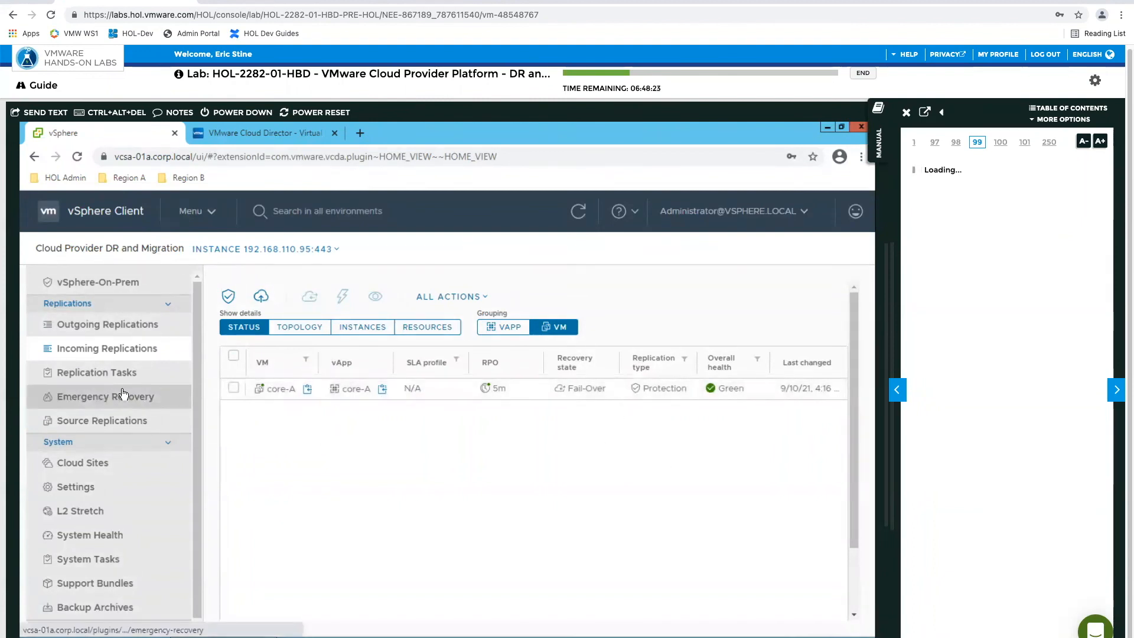
{"action": "left_click", "coordinate": [90, 326]}
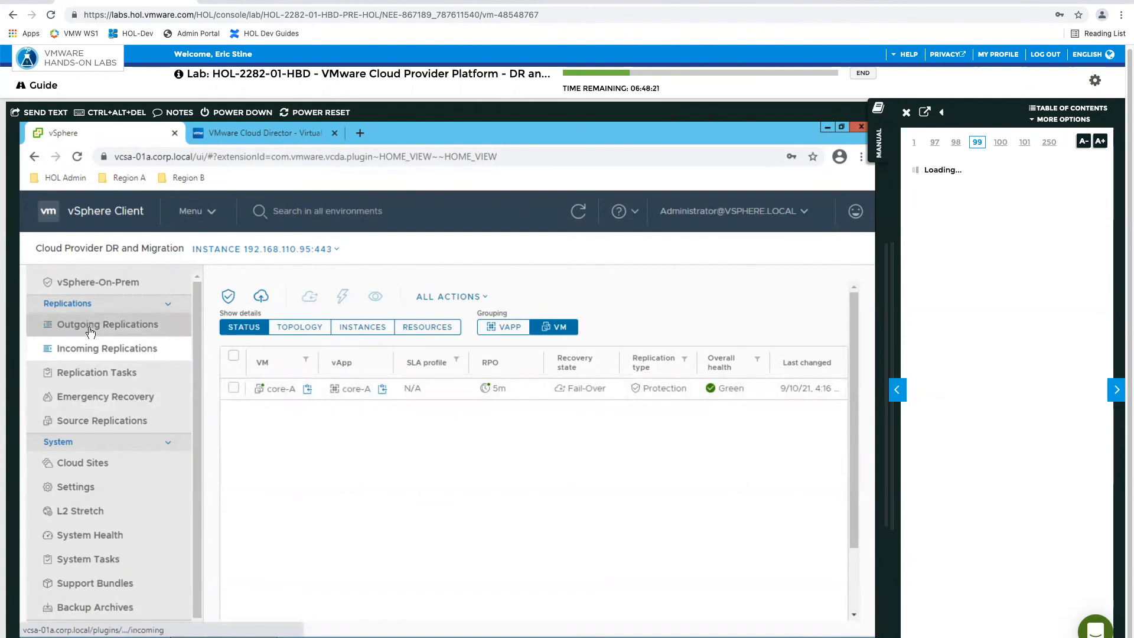
Step: Look for core-A in the VMs and Templates inventory and return the manual to page 97
{"action": "left_click", "coordinate": [192, 214]}
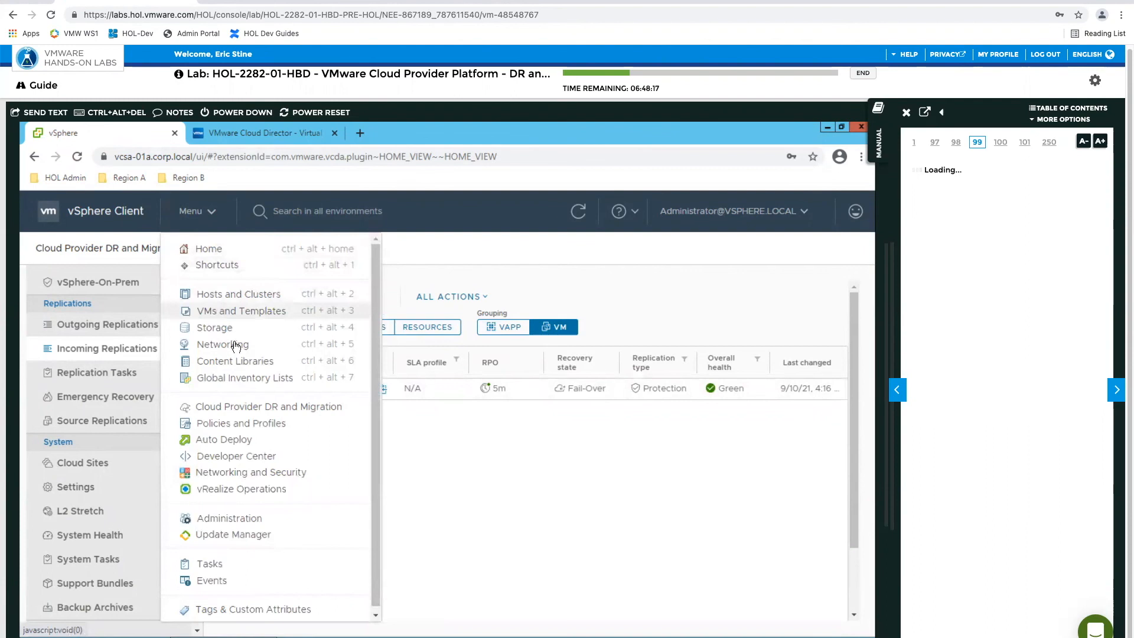
{"action": "left_click", "coordinate": [217, 315]}
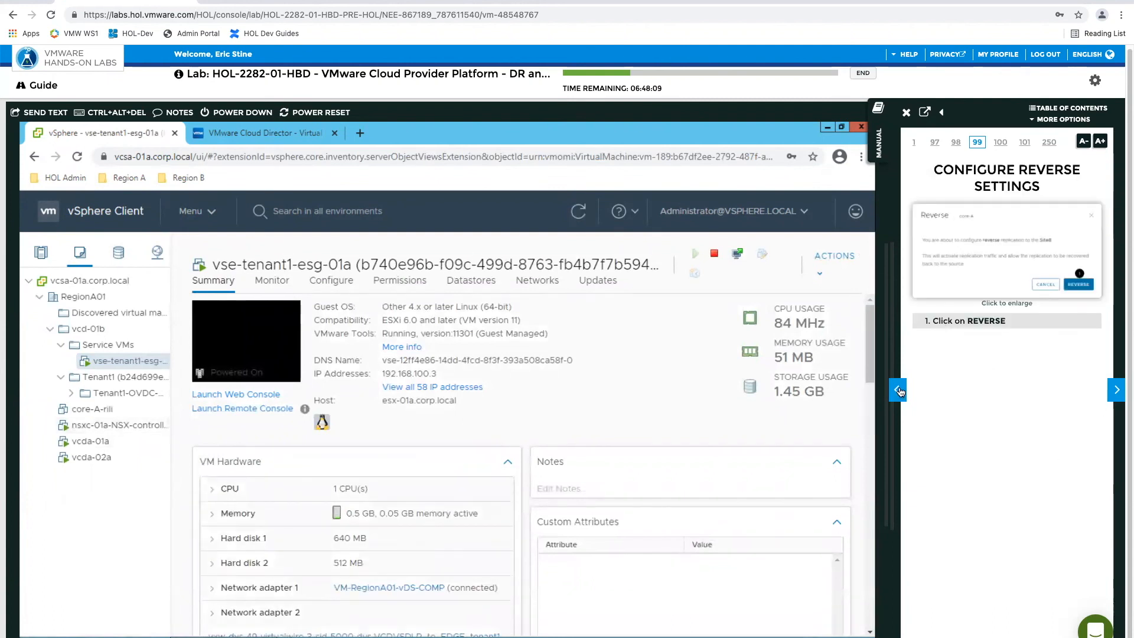
{"action": "left_click", "coordinate": [898, 391]}
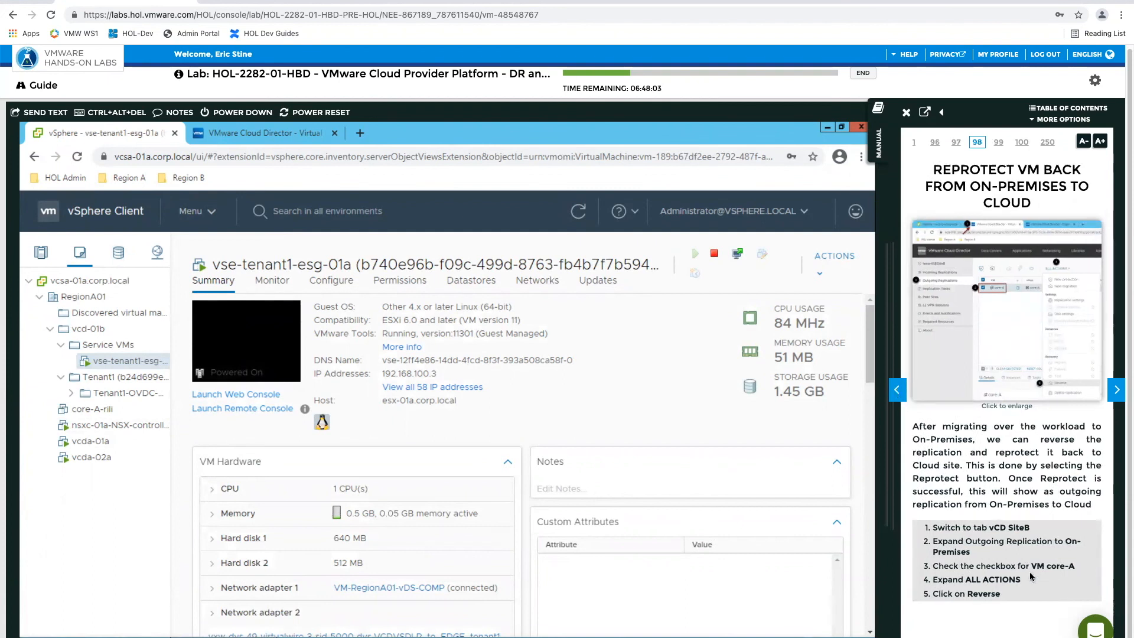
{"action": "left_click", "coordinate": [897, 390]}
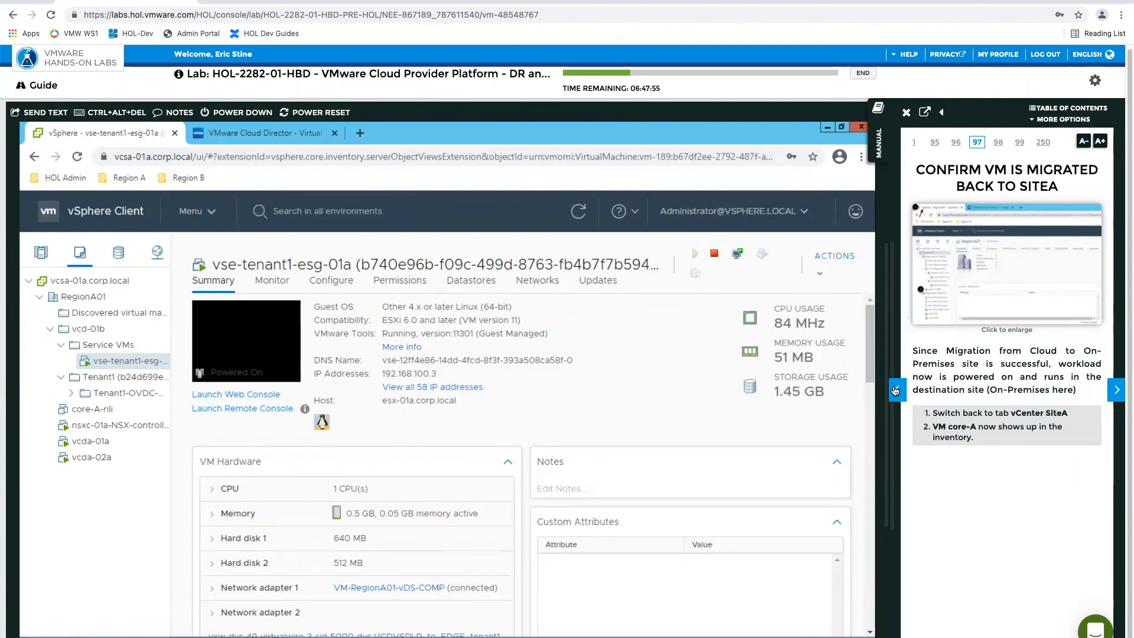
Step: Check core-A among Tenant1's virtual machines in VMware Cloud Director and return to Cloud Provider DR and Migration in the vSphere Client
{"action": "left_click", "coordinate": [294, 137]}
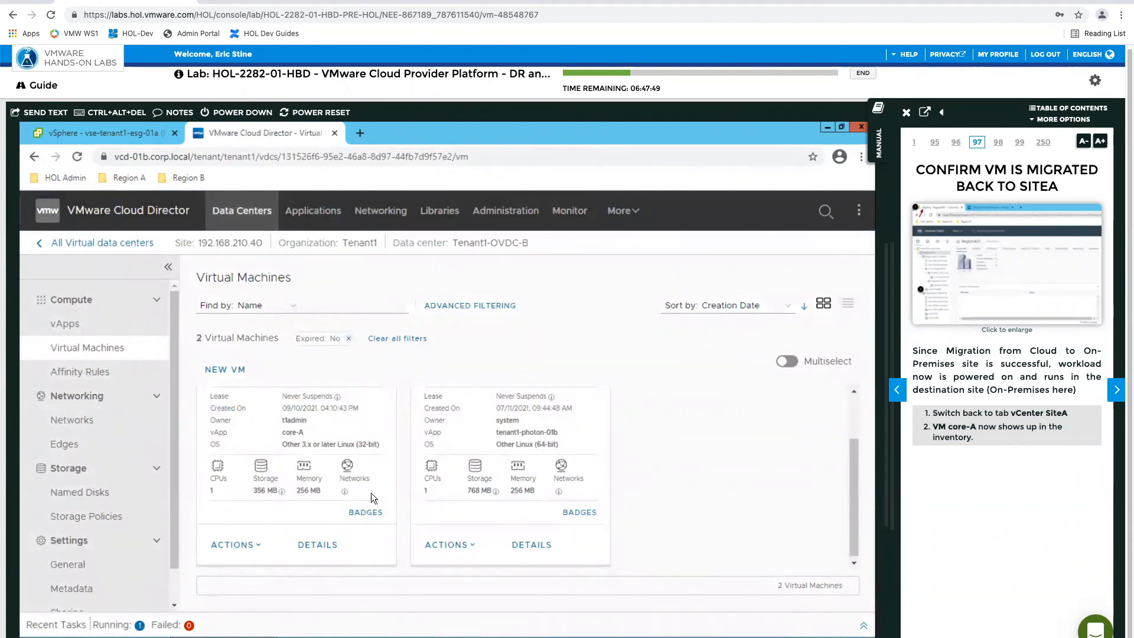
{"action": "scroll", "coordinate": [371, 493], "scroll_direction": "up", "scroll_amount": 3}
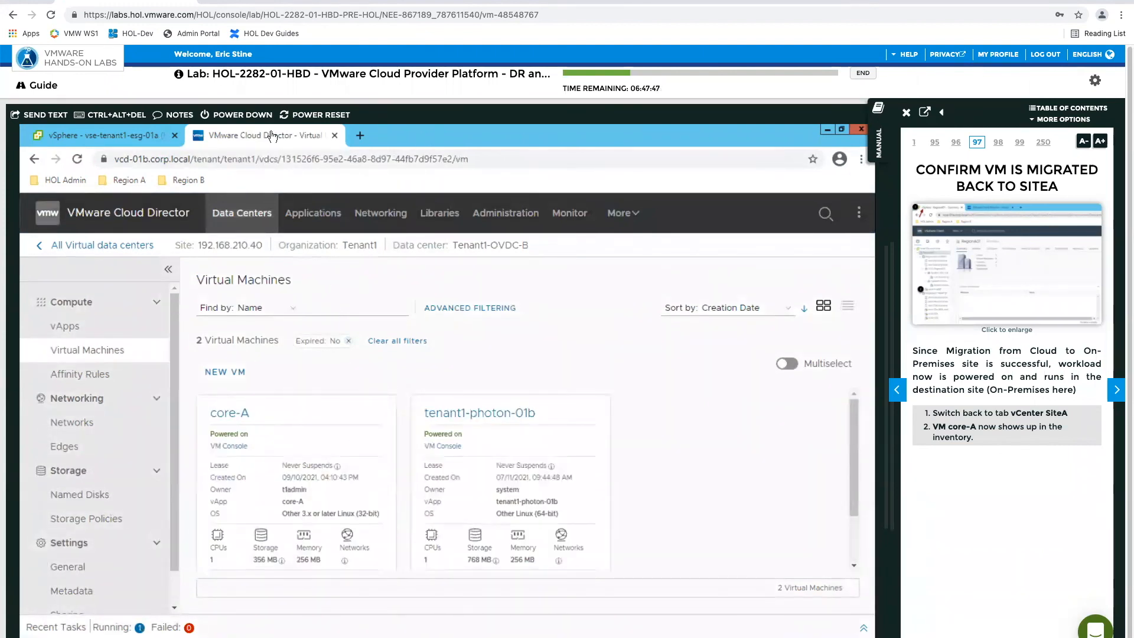
{"action": "left_click", "coordinate": [127, 137]}
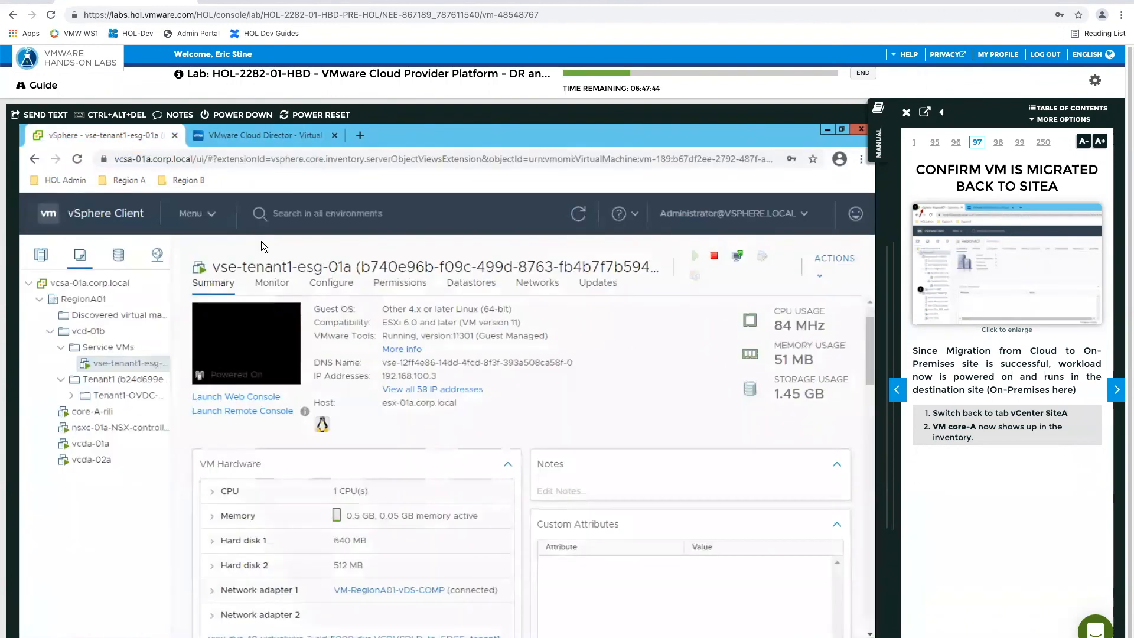
{"action": "left_click", "coordinate": [195, 213]}
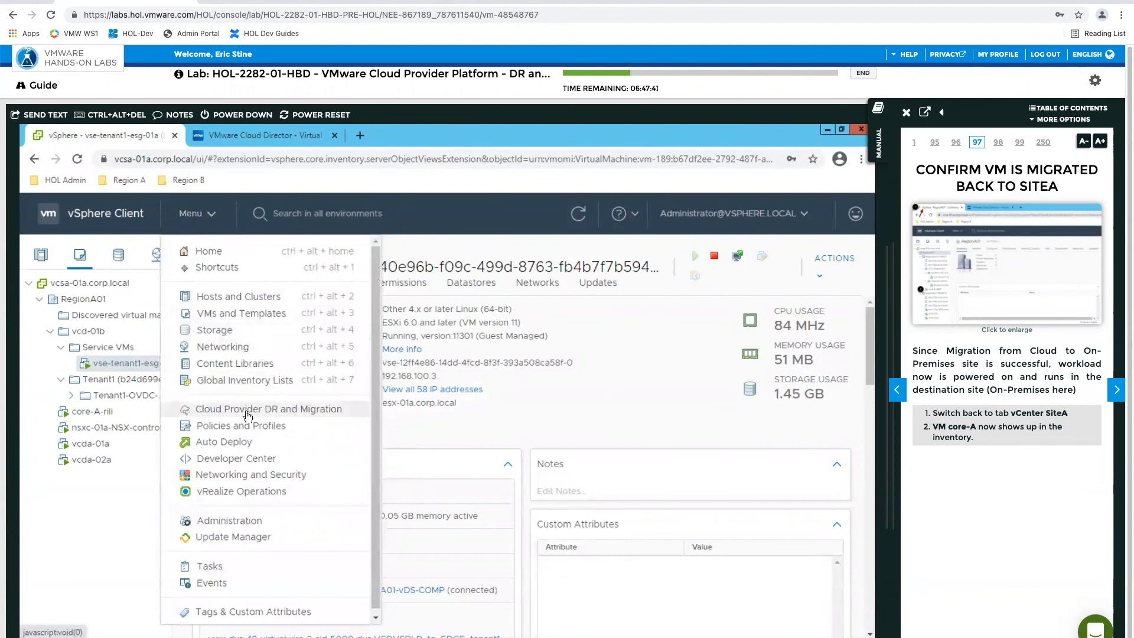
{"action": "left_click", "coordinate": [239, 409]}
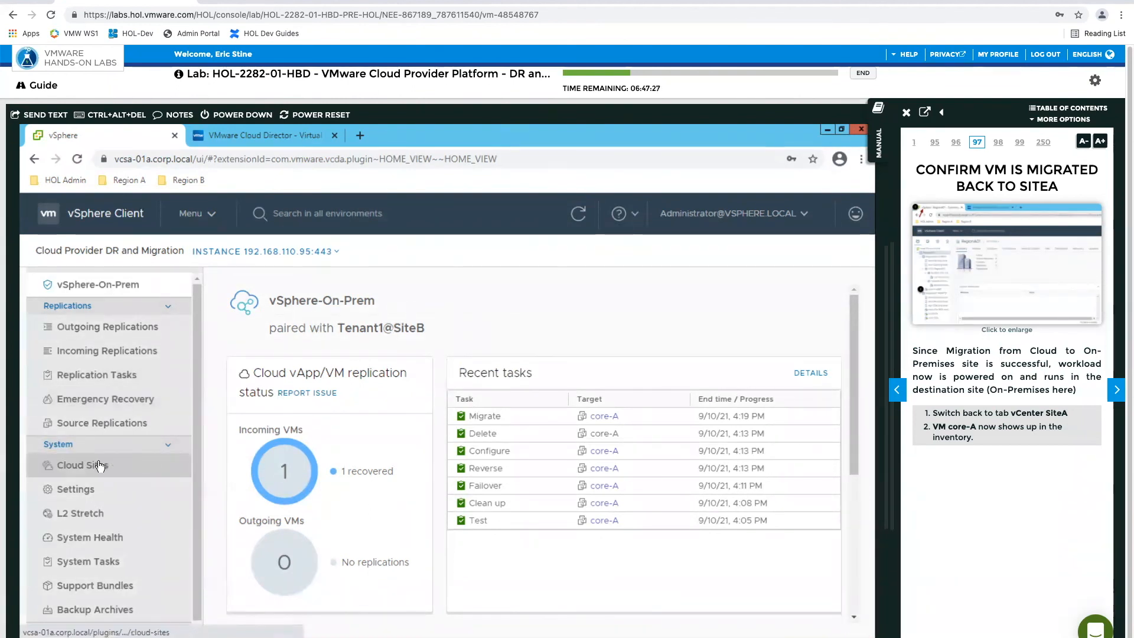
Step: Review the system tasks, filtering them by running, failed and succeeded
{"action": "scroll", "coordinate": [99, 465], "scroll_direction": "down", "scroll_amount": 1}
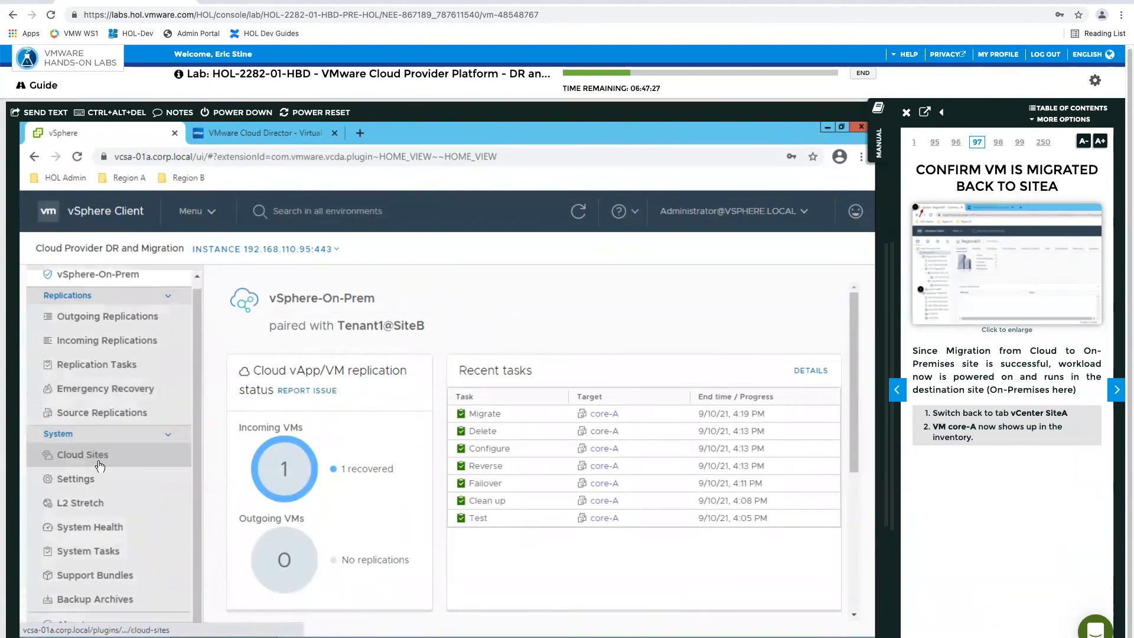
{"action": "left_click", "coordinate": [109, 554]}
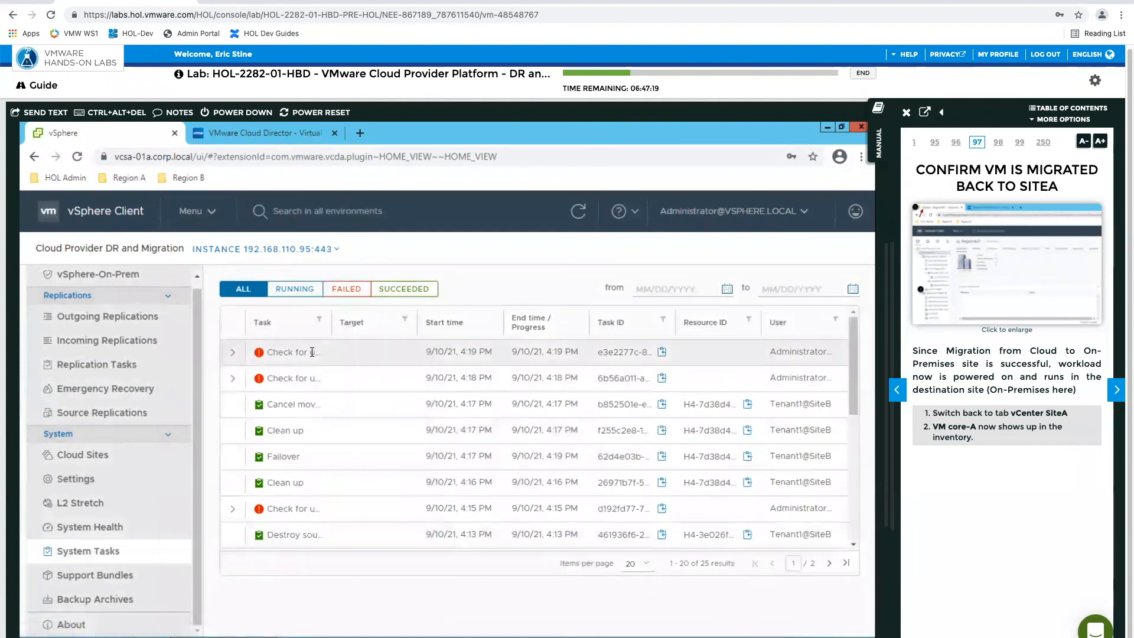
{"action": "left_click", "coordinate": [287, 292]}
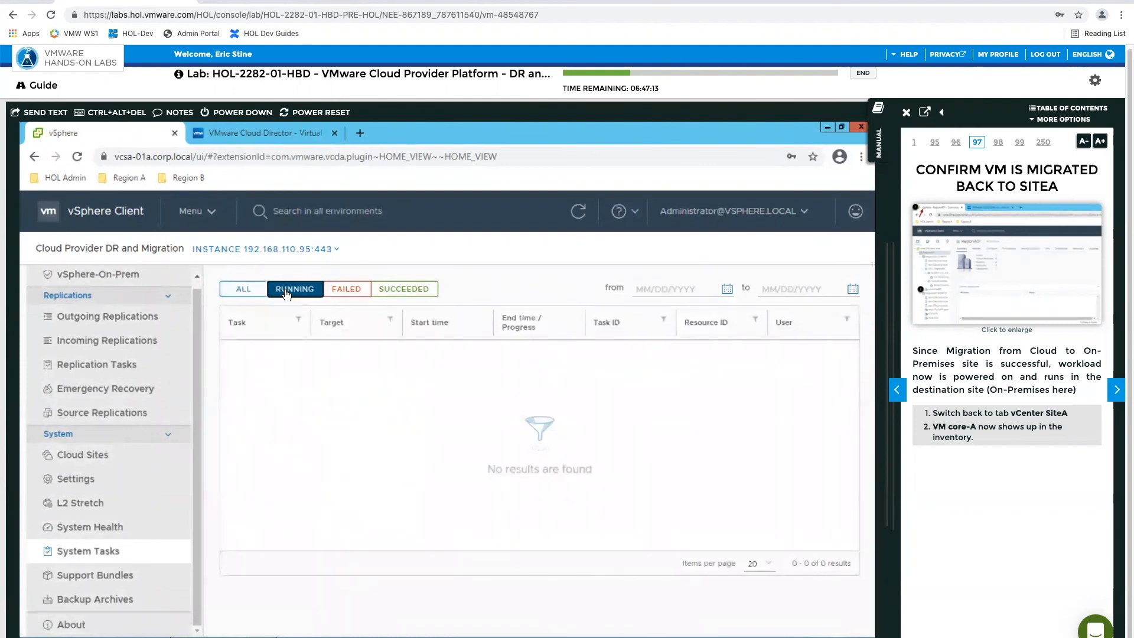
{"action": "left_click", "coordinate": [341, 296]}
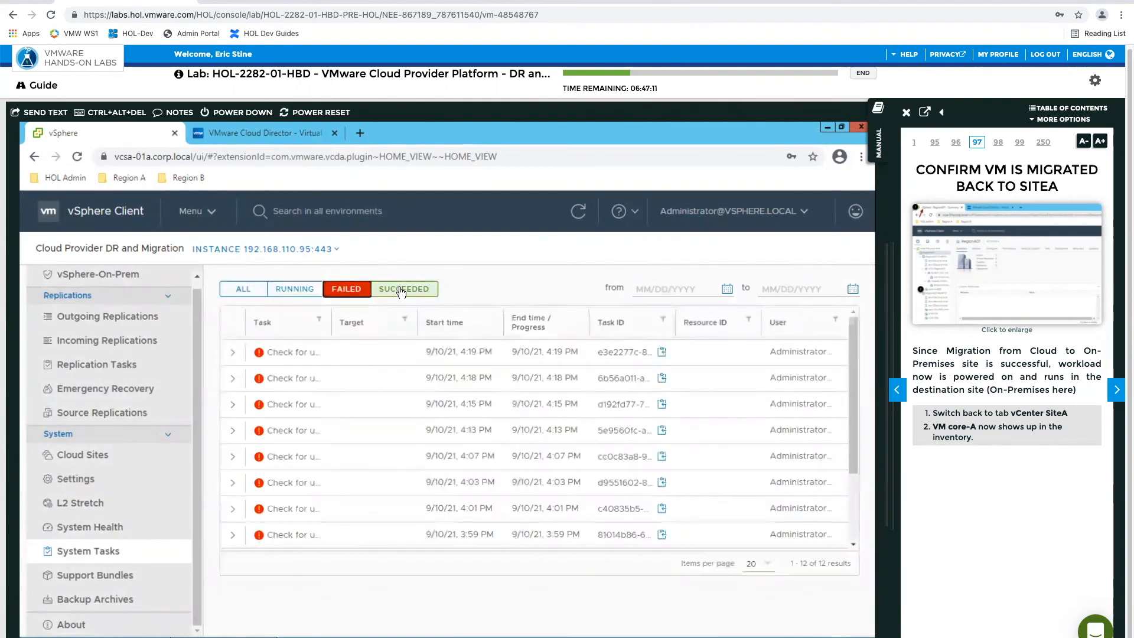
{"action": "left_click", "coordinate": [401, 290]}
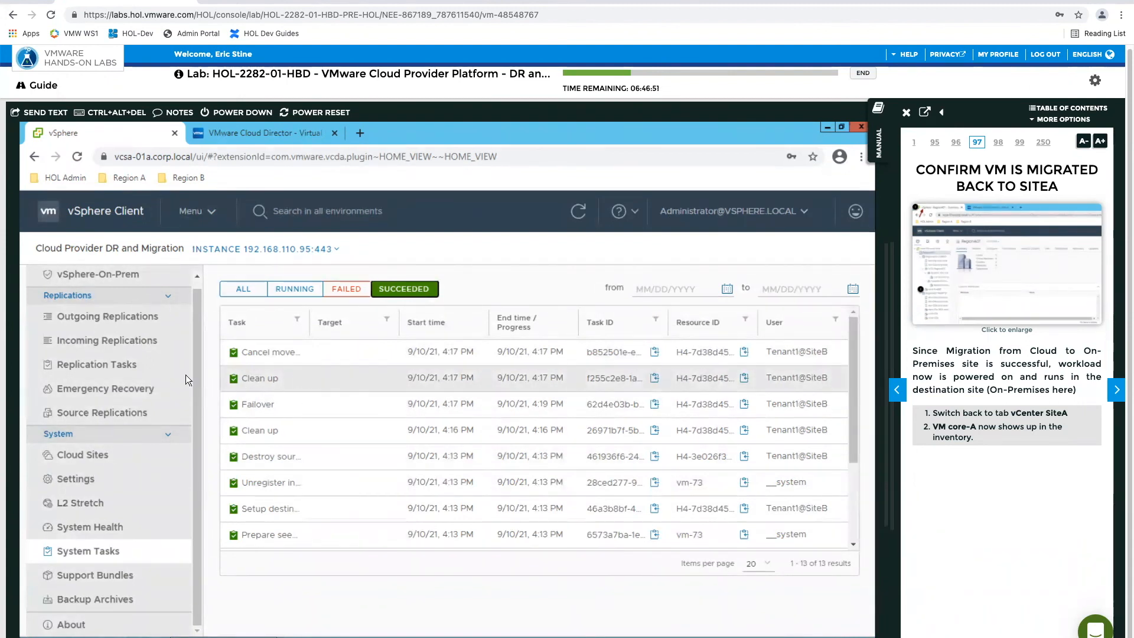
Step: Reverse core-A's replication to SiteB from the incoming replications
{"action": "left_click", "coordinate": [93, 343]}
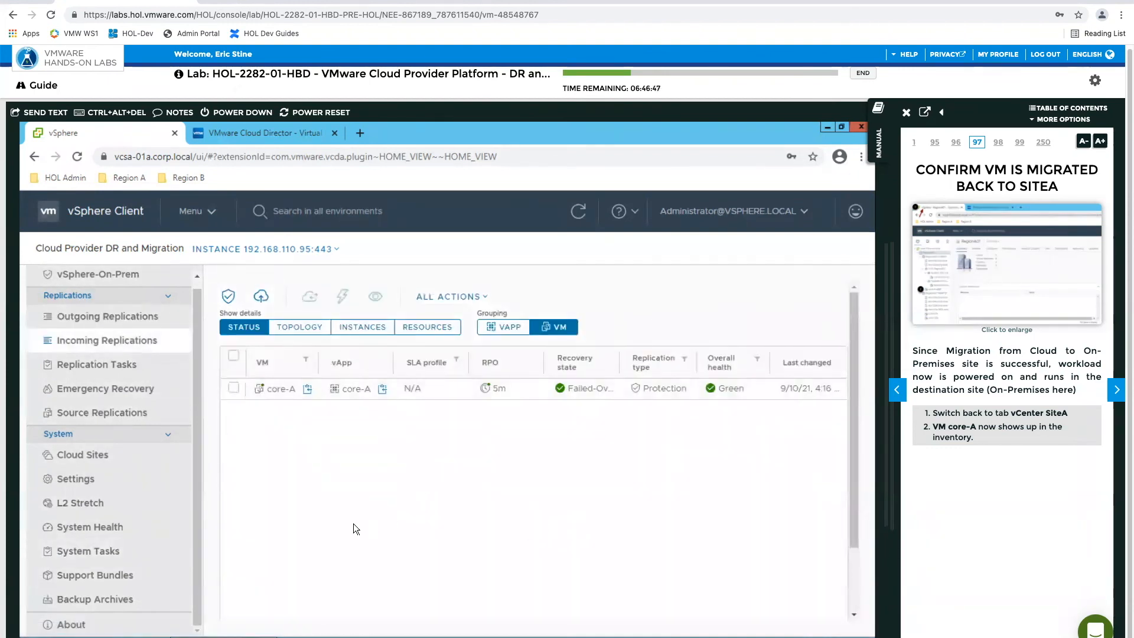
{"action": "left_click", "coordinate": [233, 388]}
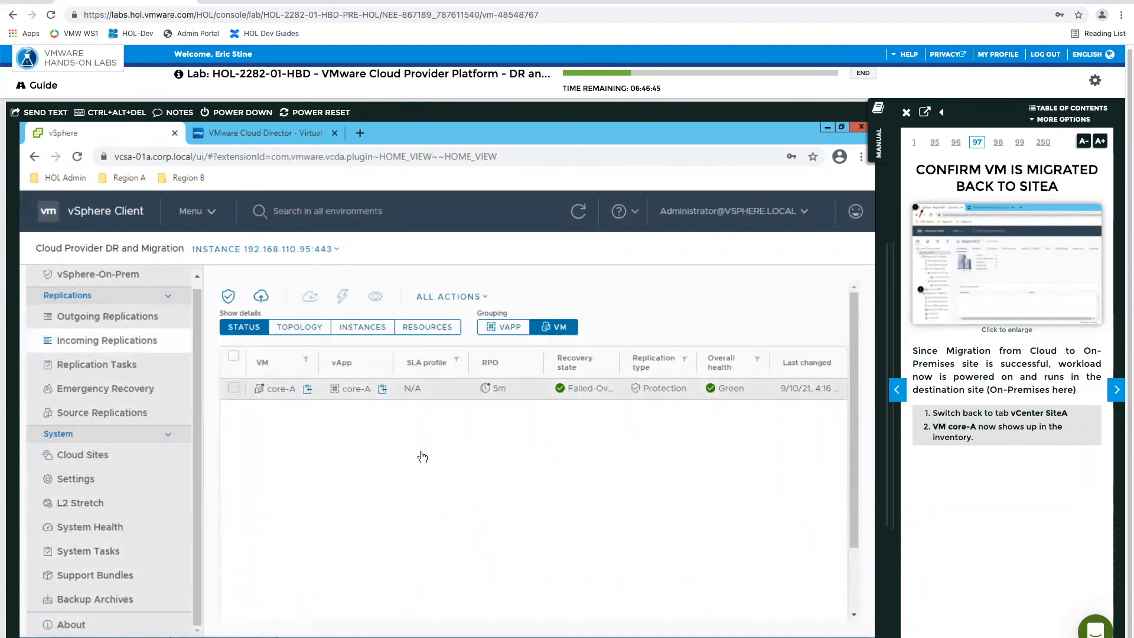
{"action": "left_click", "coordinate": [465, 297]}
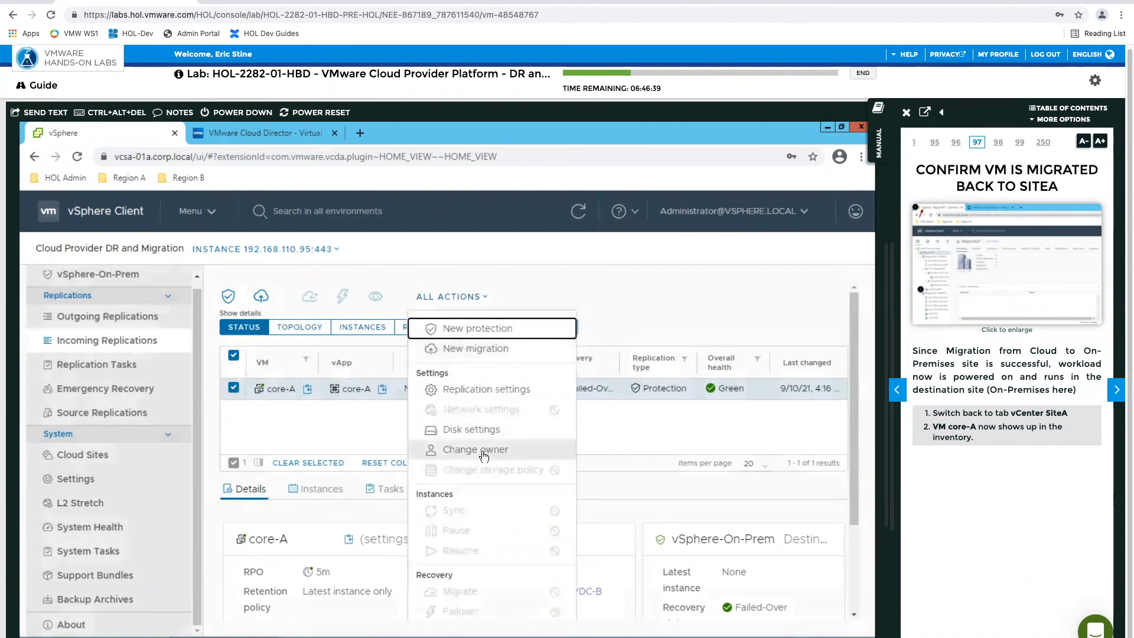
{"action": "scroll", "coordinate": [480, 451], "scroll_direction": "down", "scroll_amount": 3}
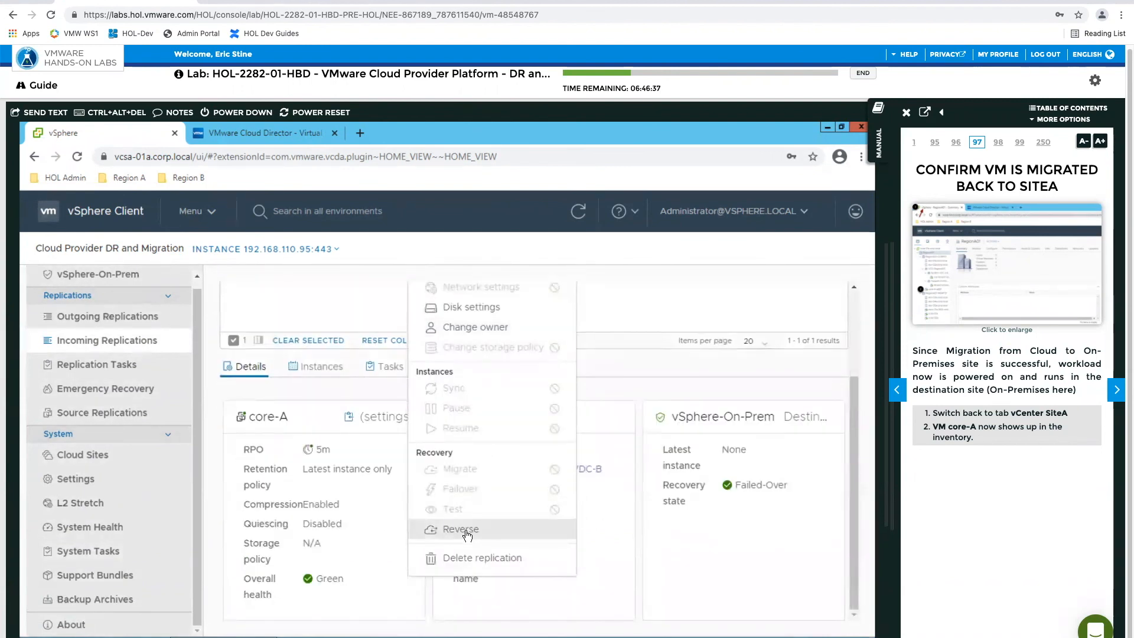
{"action": "left_click", "coordinate": [463, 529]}
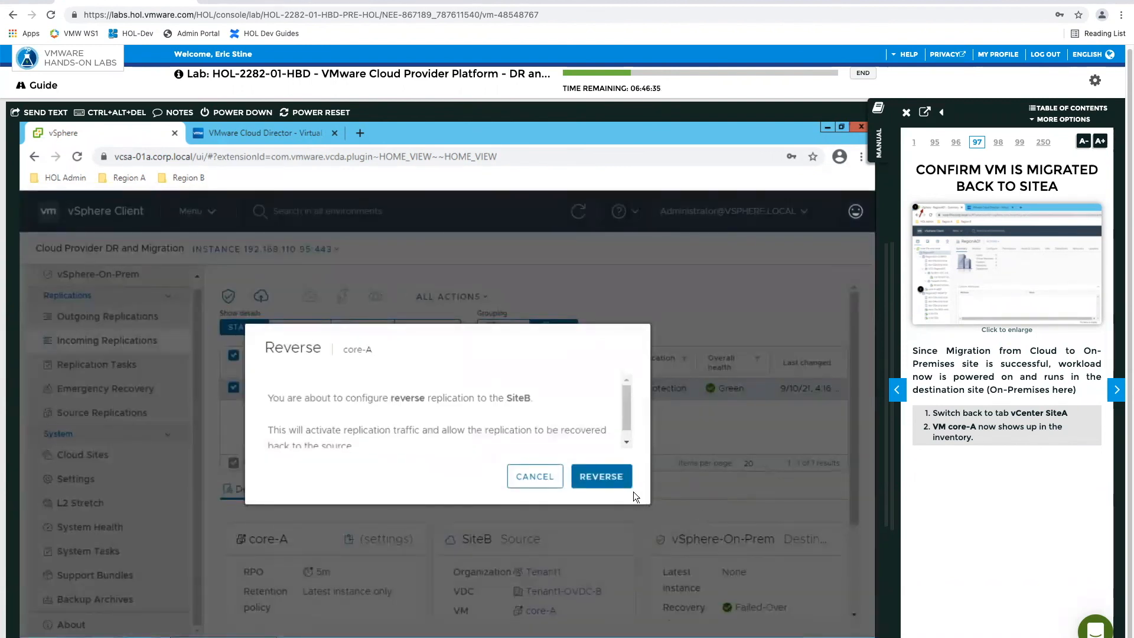
{"action": "left_click", "coordinate": [615, 480]}
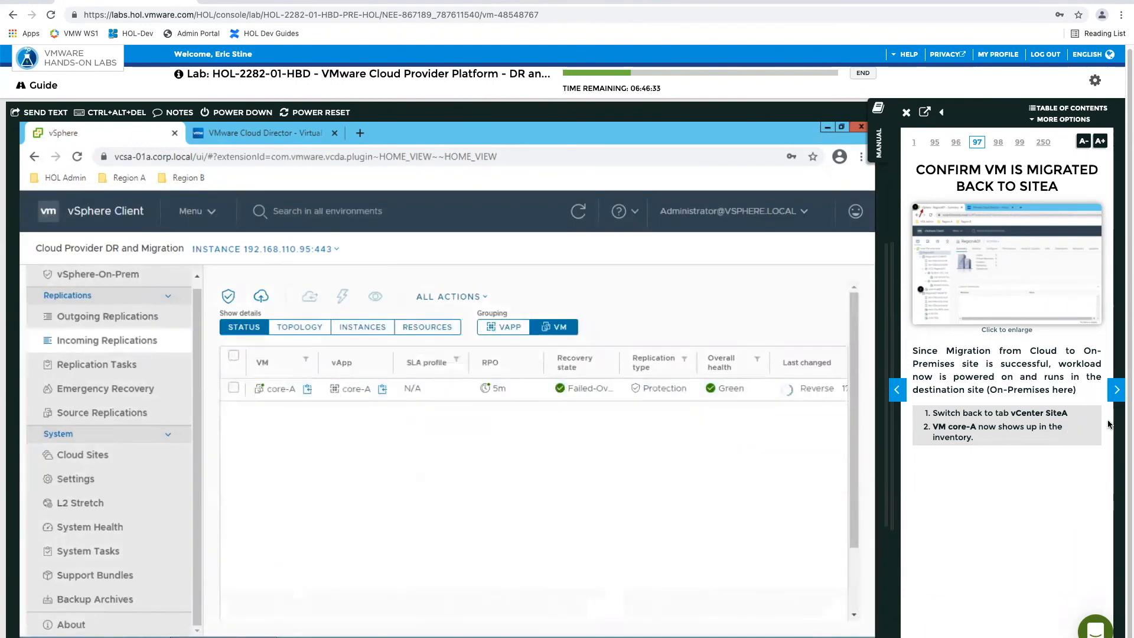
Step: Advance the manual to page 100 and check core-A in the outgoing replications
{"action": "left_click", "coordinate": [1117, 390]}
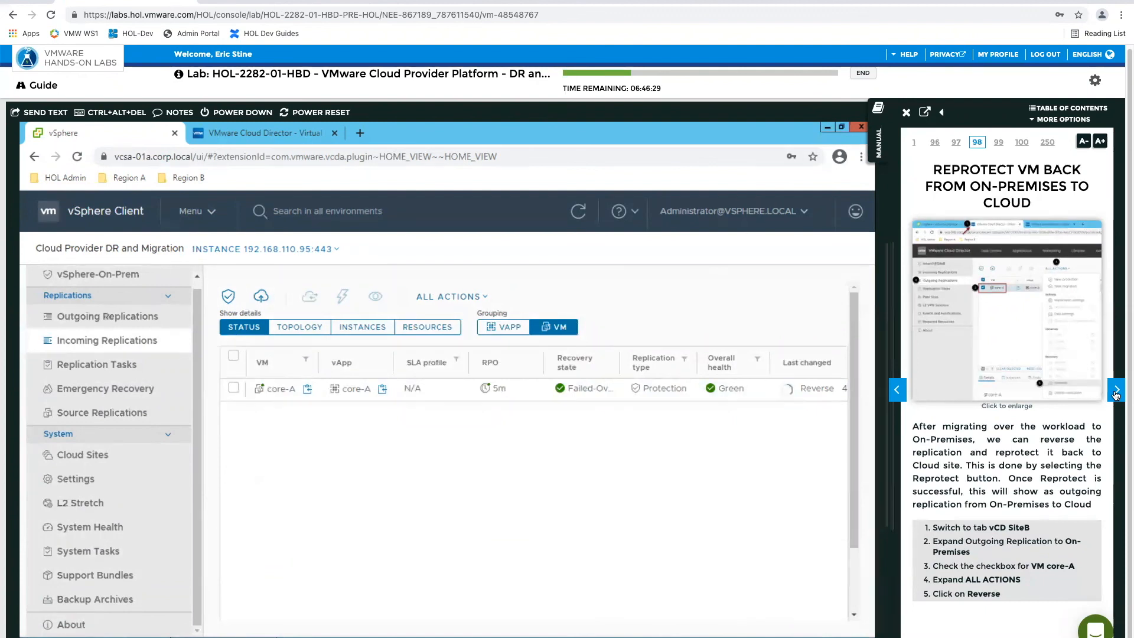
{"action": "left_click", "coordinate": [1116, 392]}
{"action": "left_click", "coordinate": [1116, 392]}
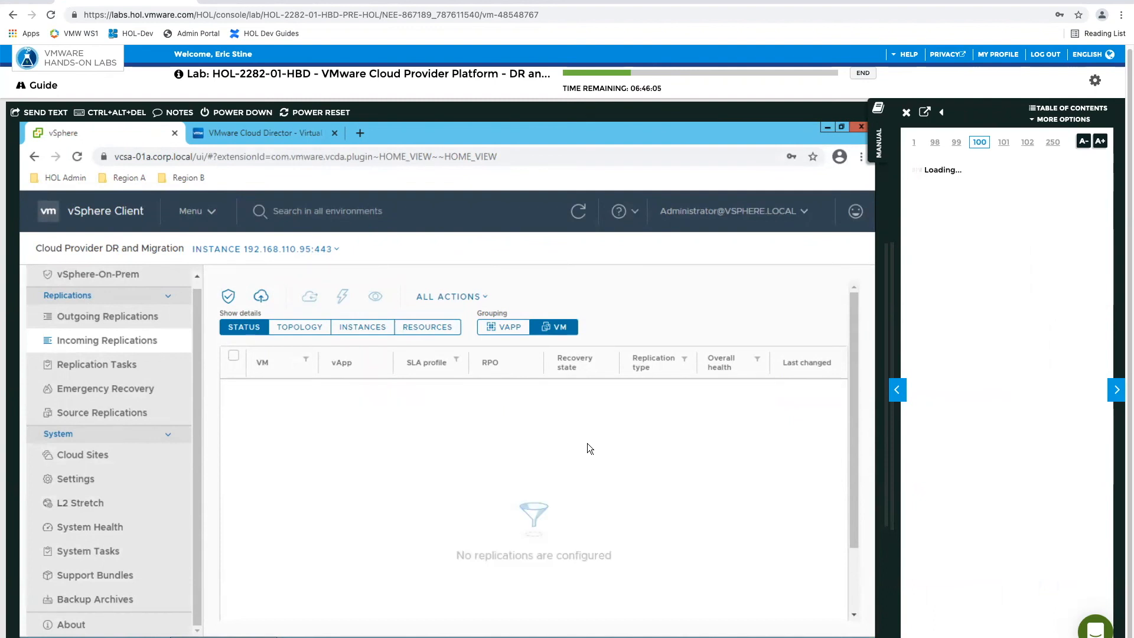
{"action": "left_click", "coordinate": [114, 318]}
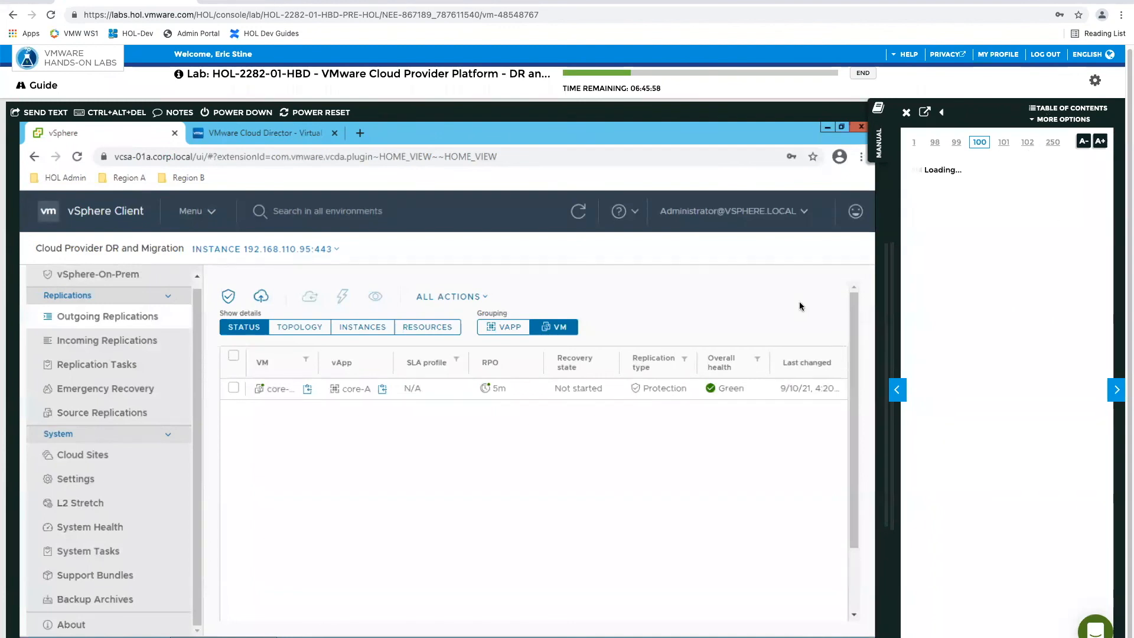
Step: Browse the remaining Module 2 topics in the manual's table of contents and close it
{"action": "left_click", "coordinate": [1046, 110]}
{"action": "scroll", "coordinate": [629, 405], "scroll_direction": "down", "scroll_amount": 2}
{"action": "scroll", "coordinate": [629, 406], "scroll_direction": "down", "scroll_amount": 10}
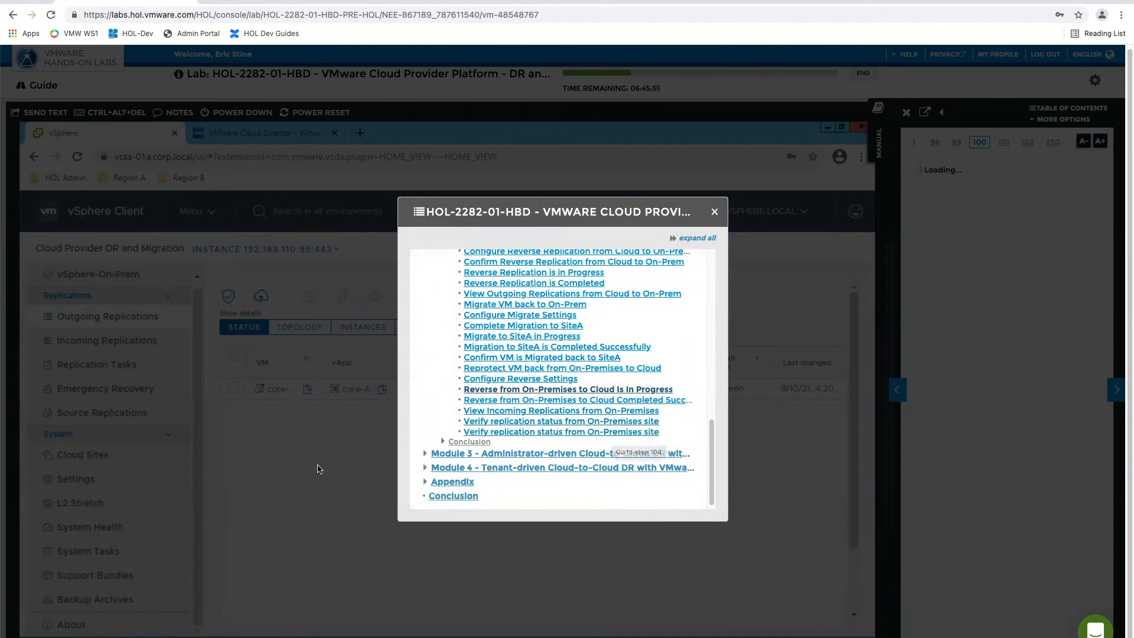
{"action": "left_click", "coordinate": [714, 211]}
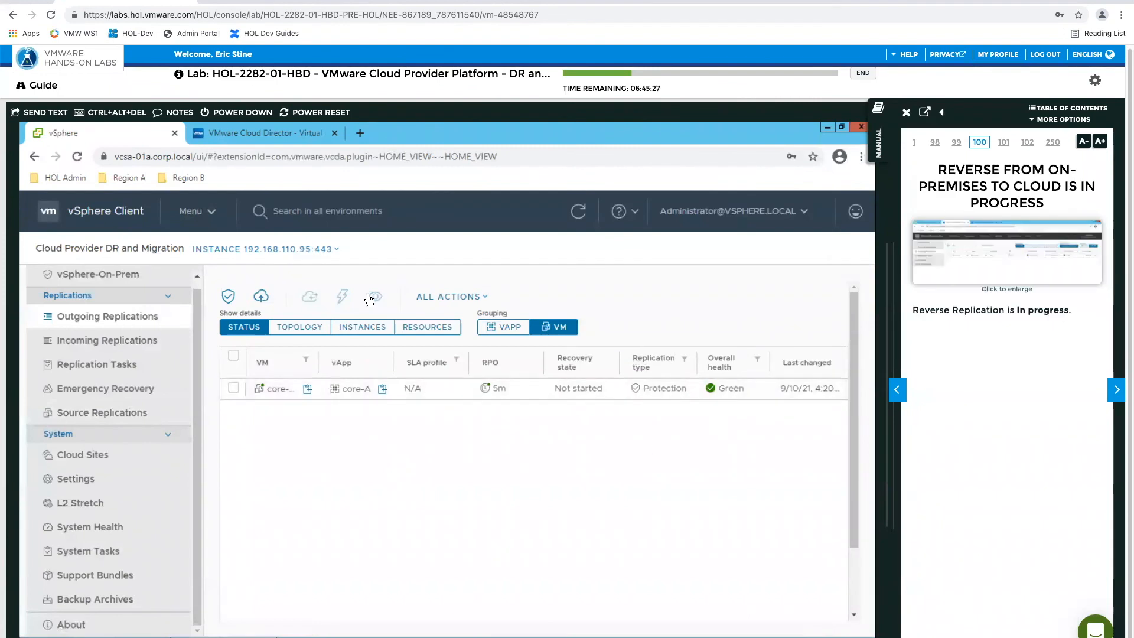
Step: Switch to VMware Cloud Director and open tenant1@SiteB's incoming replications to check core-A's reversed replication
{"action": "left_click", "coordinate": [258, 136]}
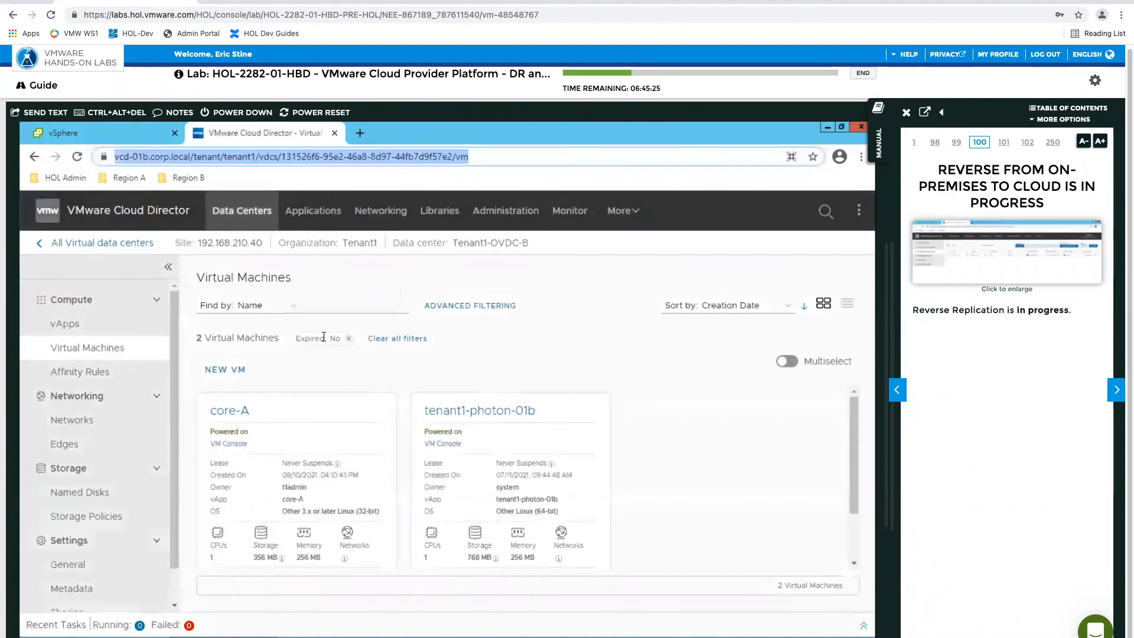
{"action": "left_click", "coordinate": [619, 212]}
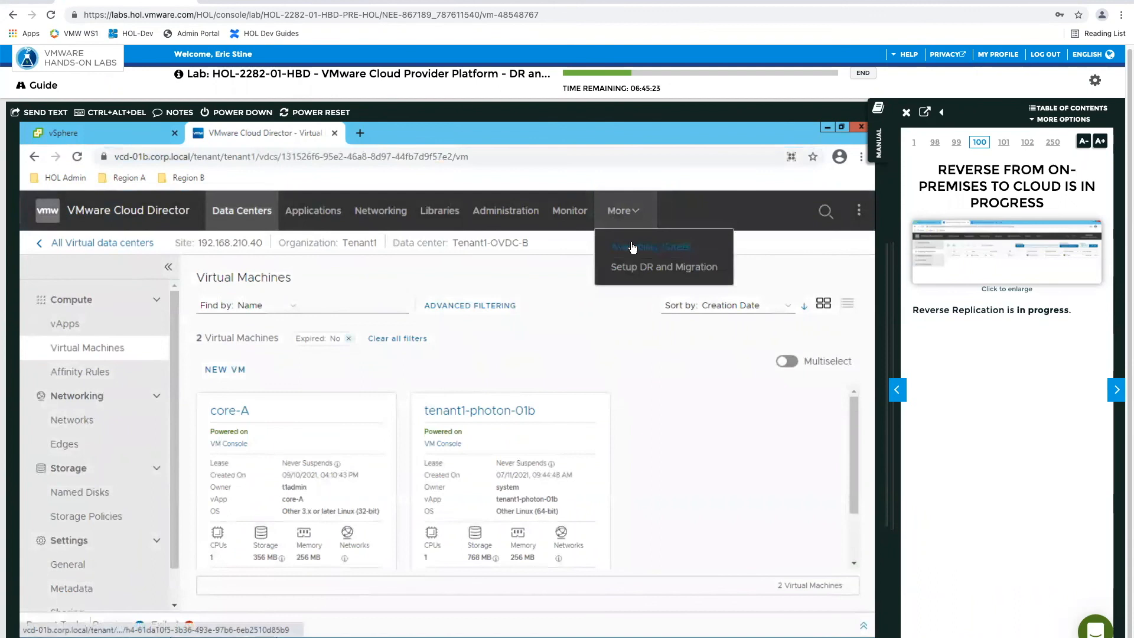
{"action": "left_click", "coordinate": [650, 247]}
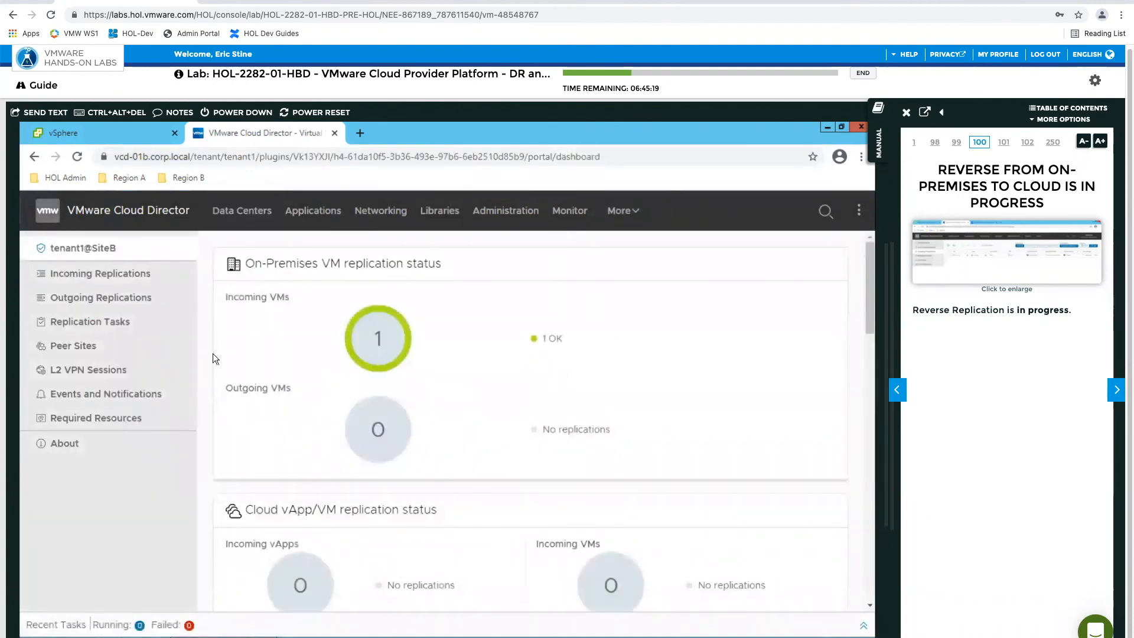
{"action": "left_click", "coordinate": [84, 280]}
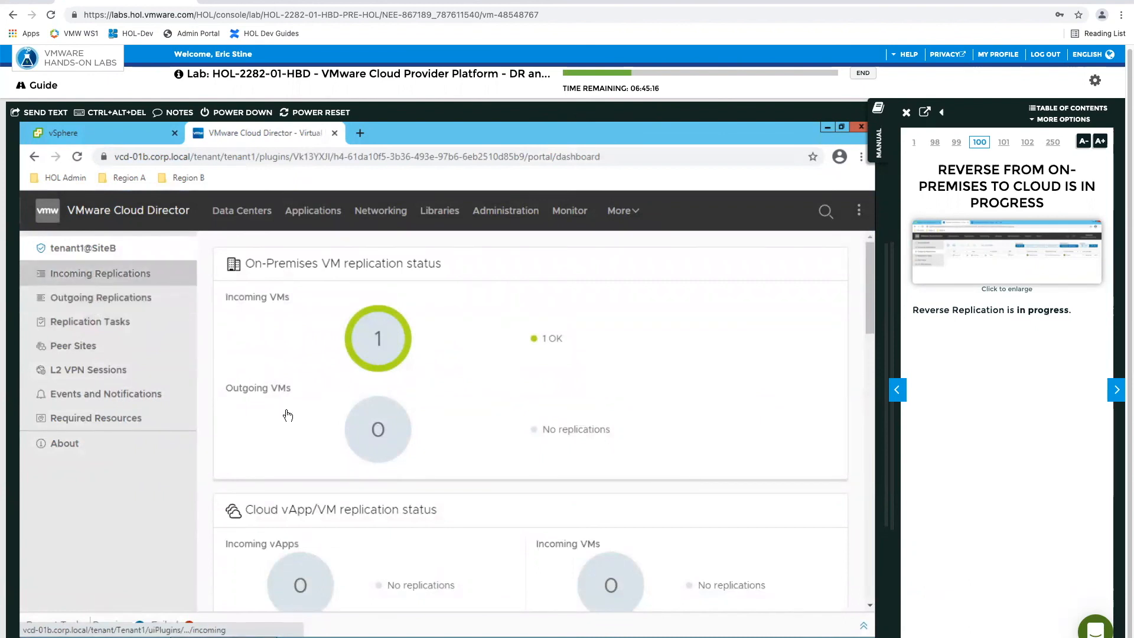